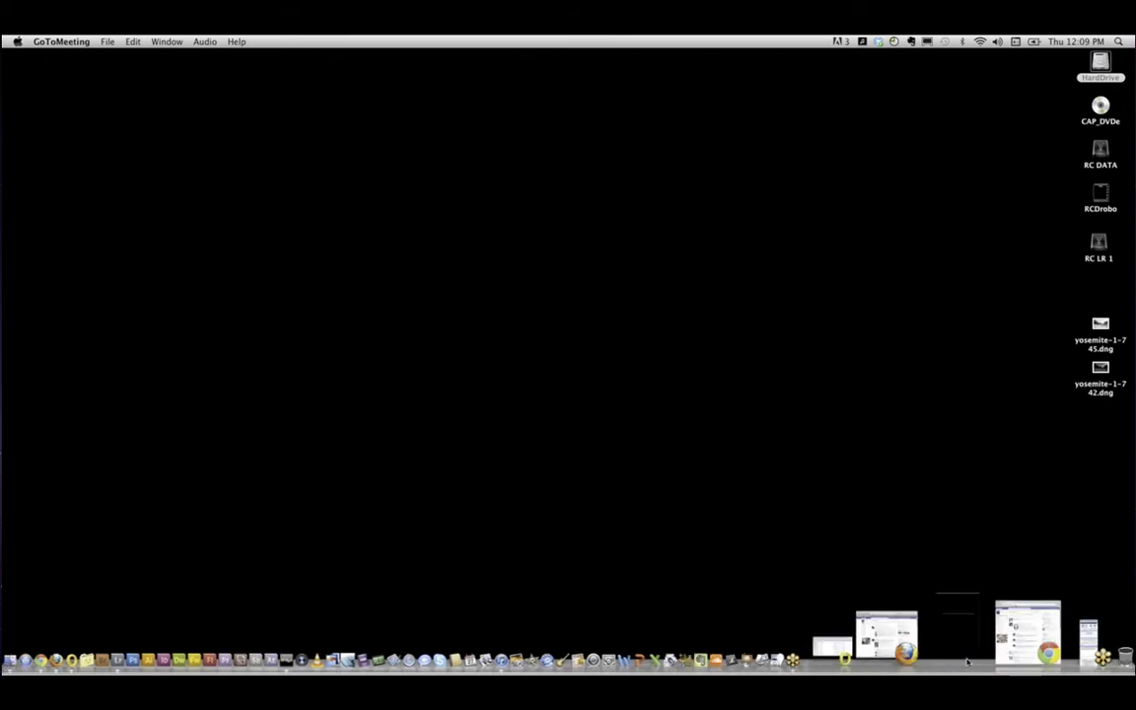
Restore the minimized Lightroom window showing the night campus slideshow from the Dock.
click(852, 641)
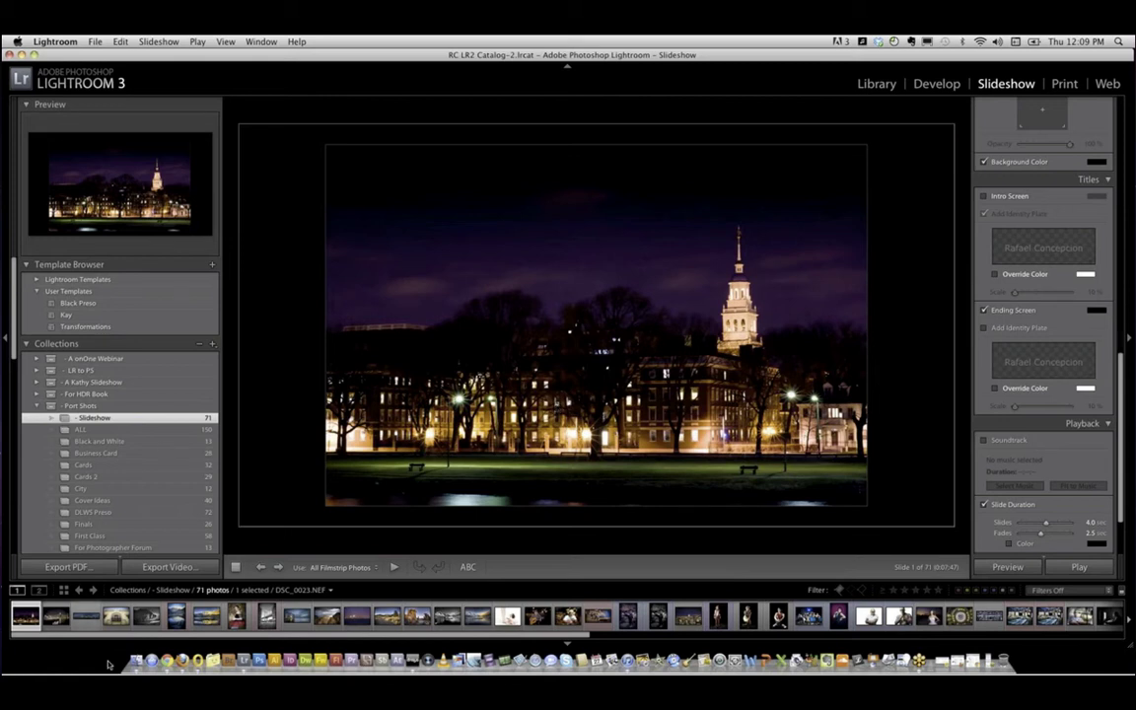
Load ononesoftware.com in a new Chrome tab.
click(148, 631)
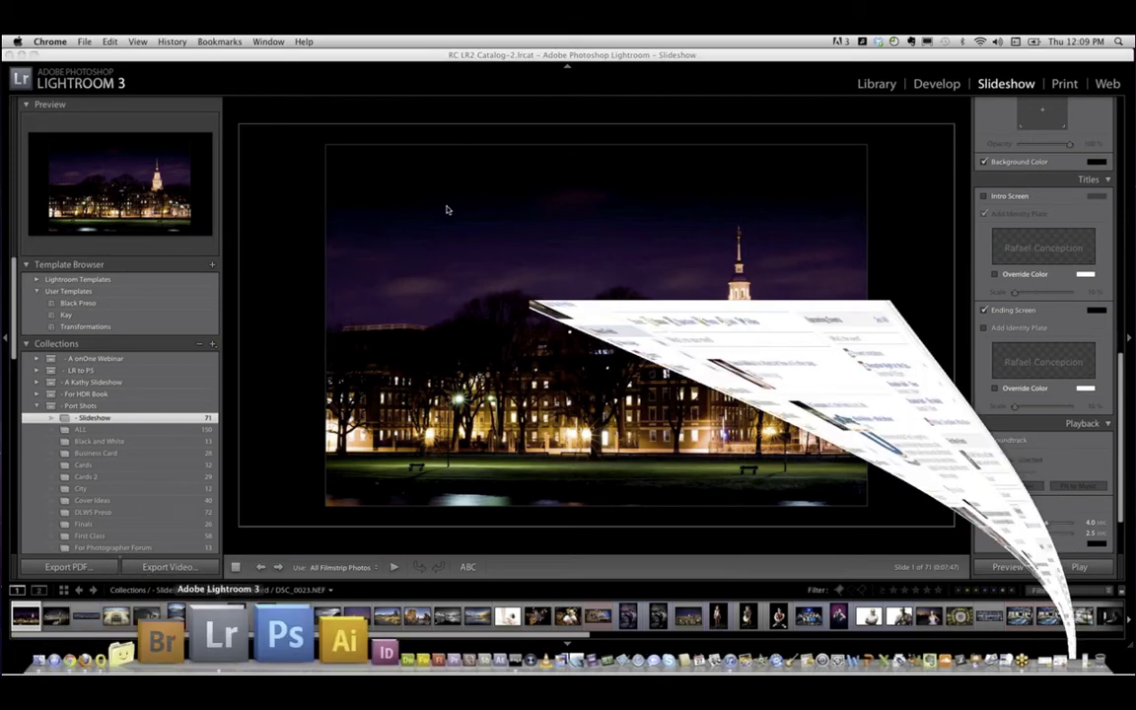
key(super+t)
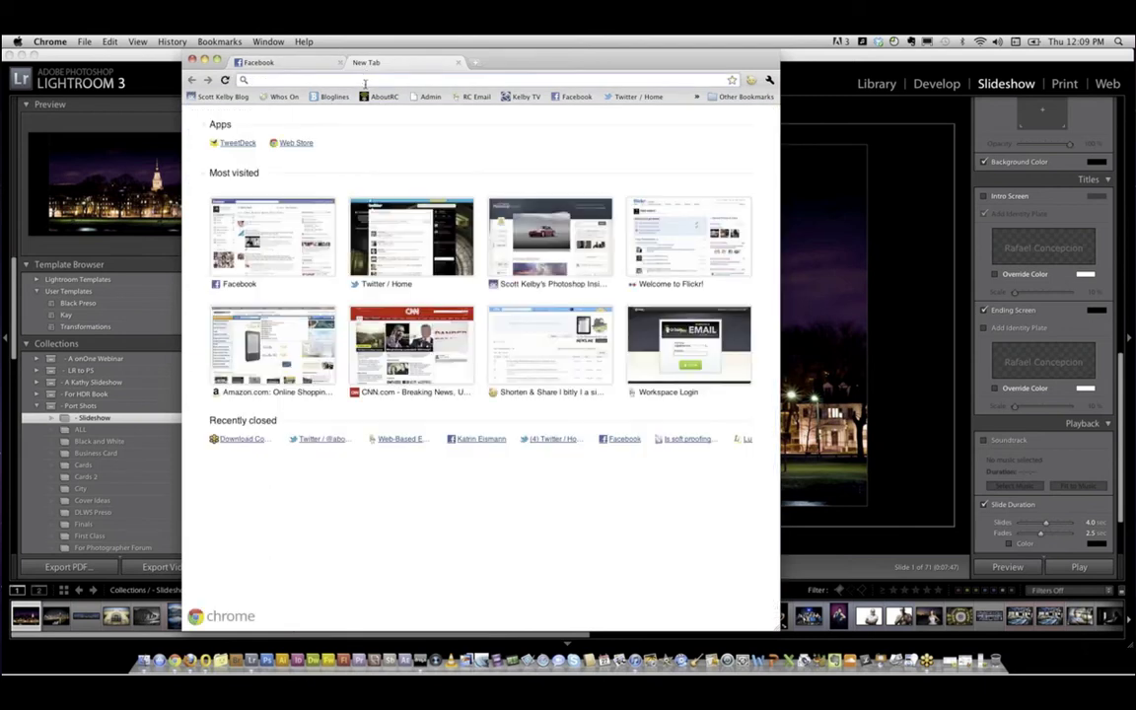
text(on)
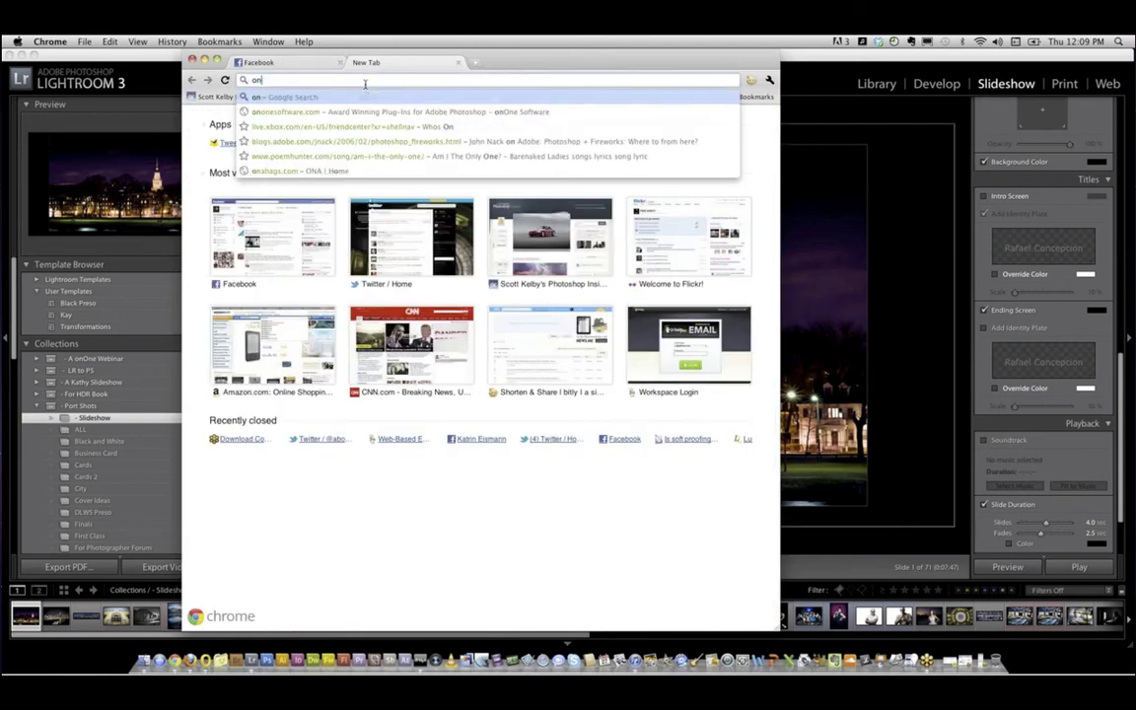
text(e)
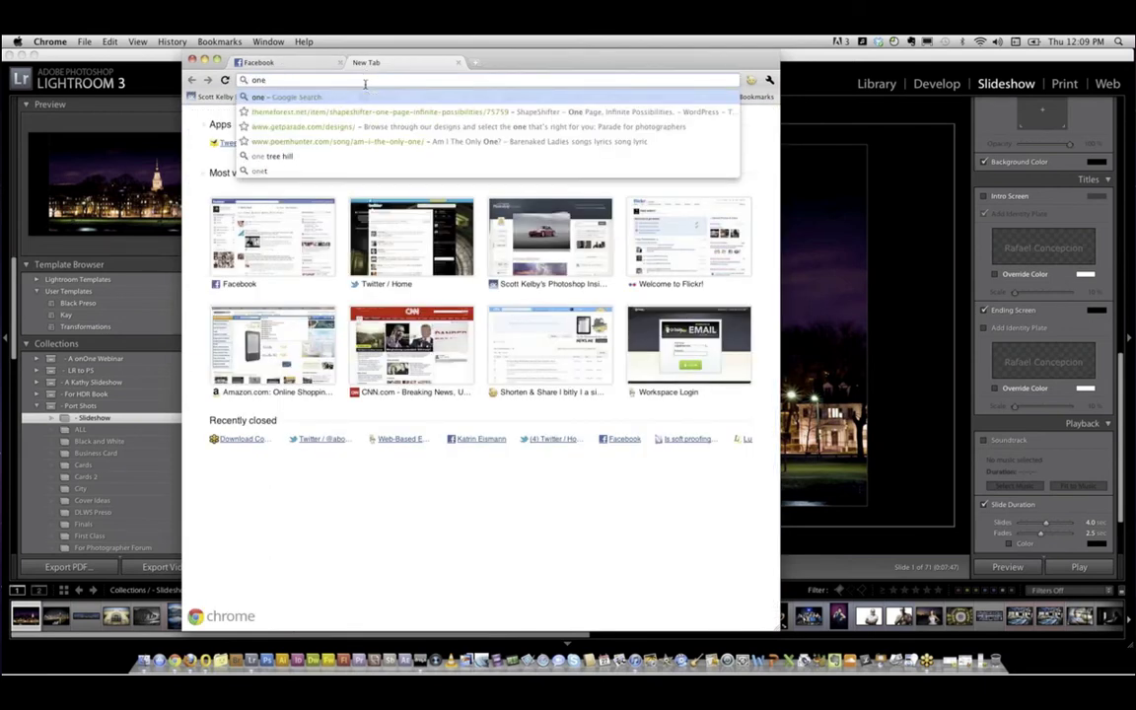
key(BackSpace)
text(onesoftware.com)
key(Return)
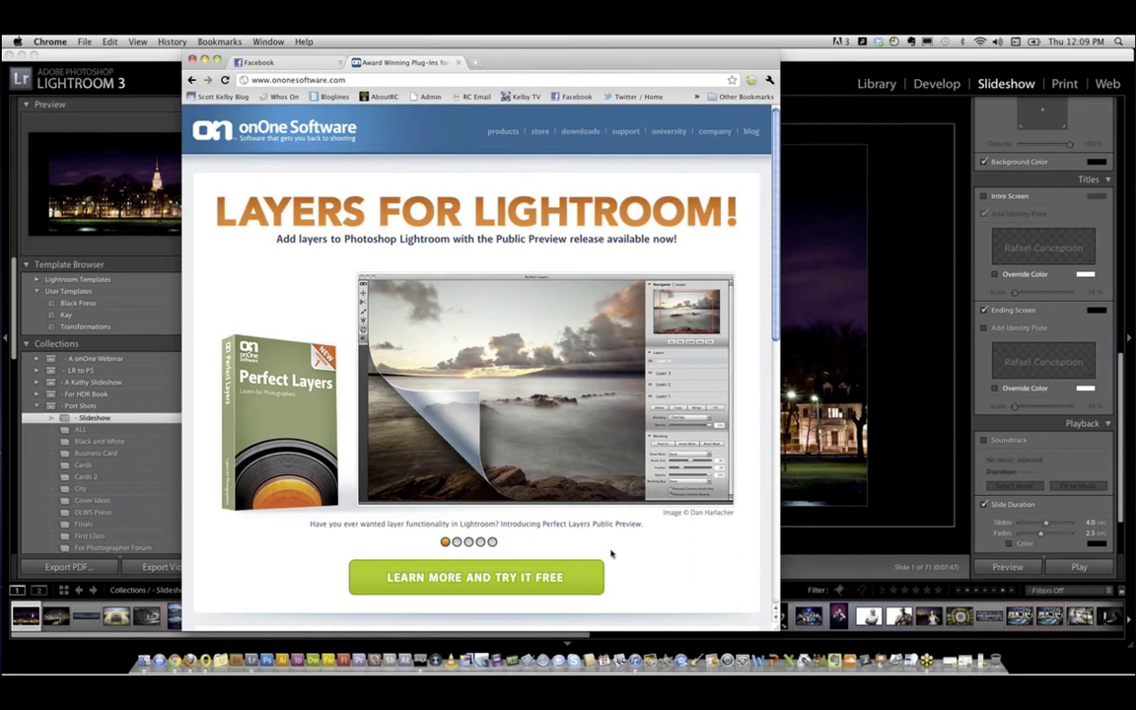
Open the Perfect Layers Public Preview page, then minimize Chrome to reveal Lightroom.
click(569, 584)
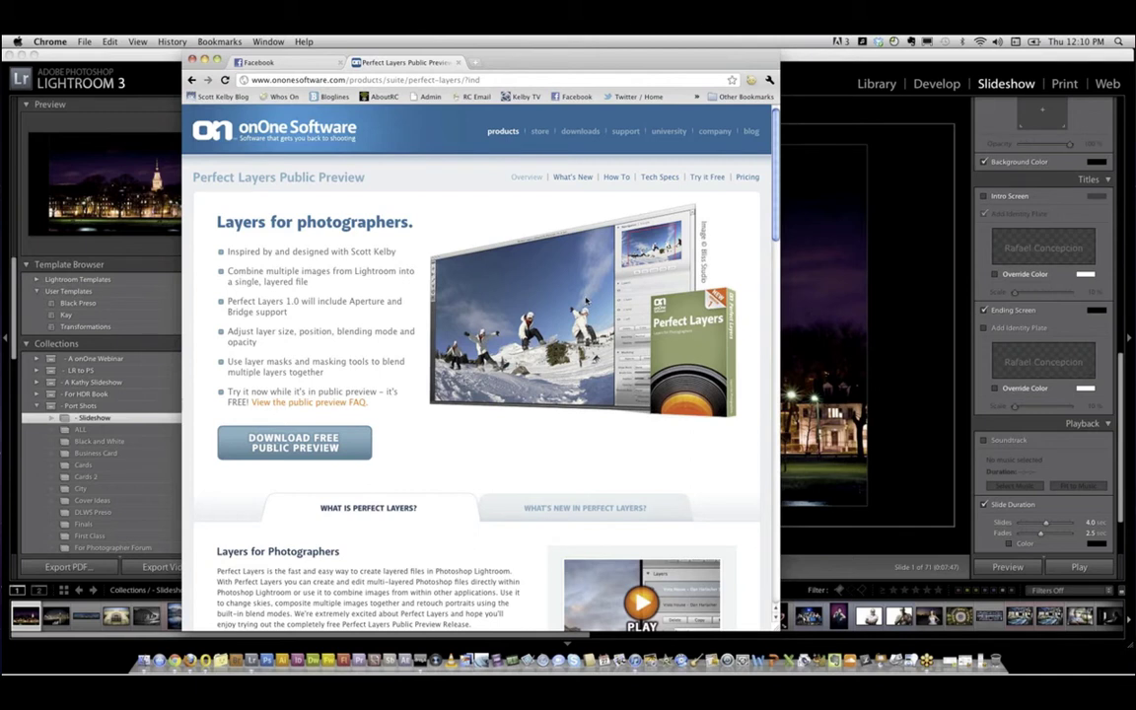
click(205, 61)
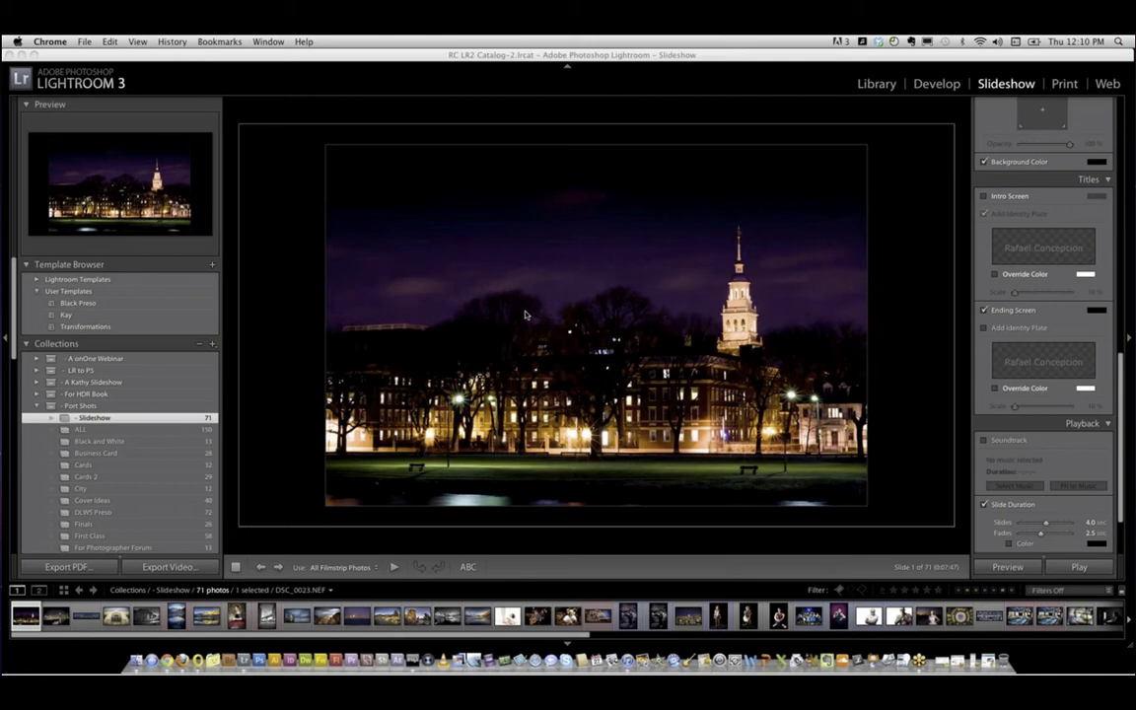
Return to Lightroom and page forward through the slideshow to the red-haired woman on purple.
click(25, 623)
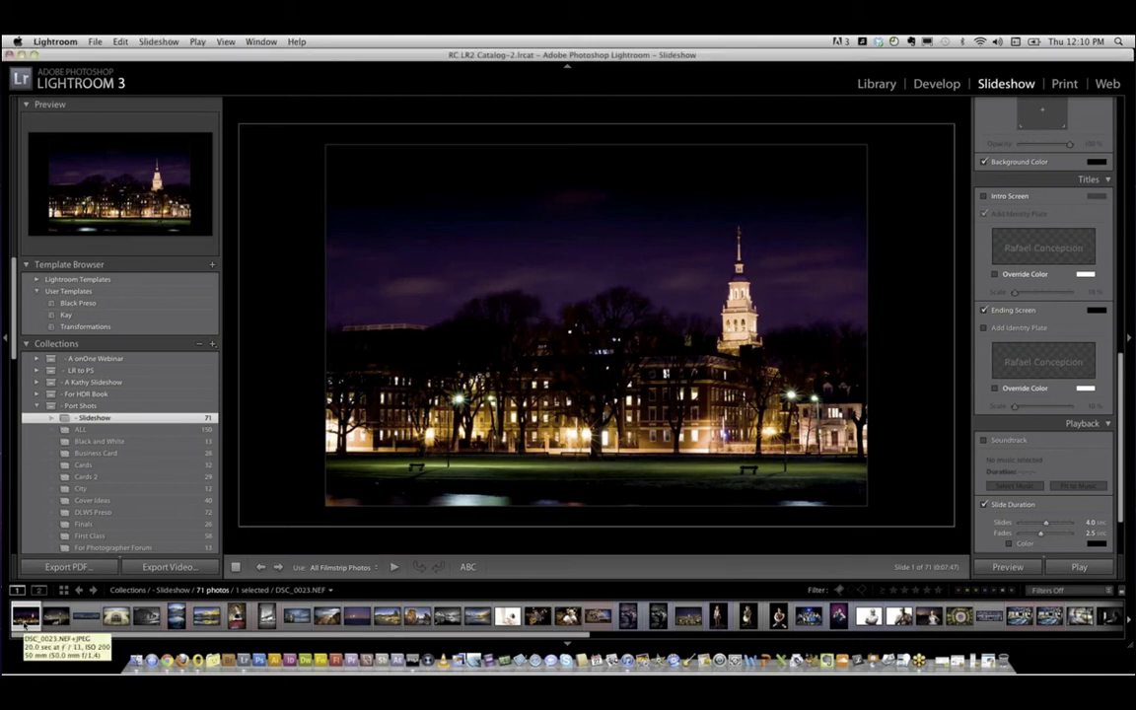
key(Right)
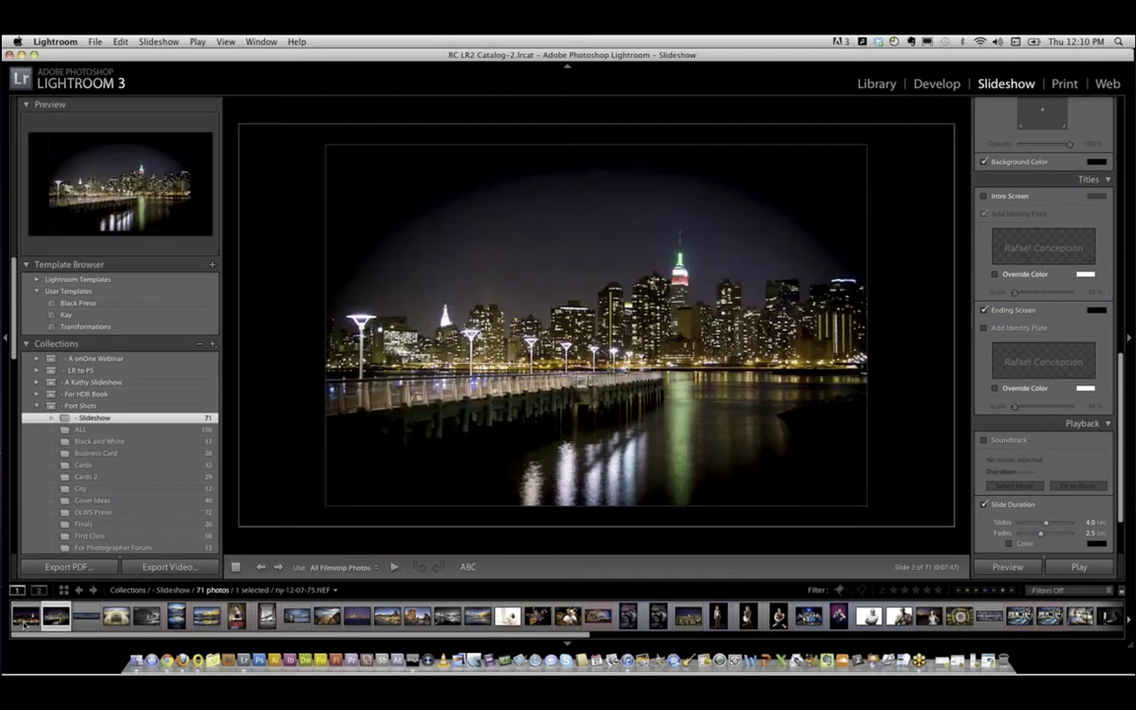
key(Right)
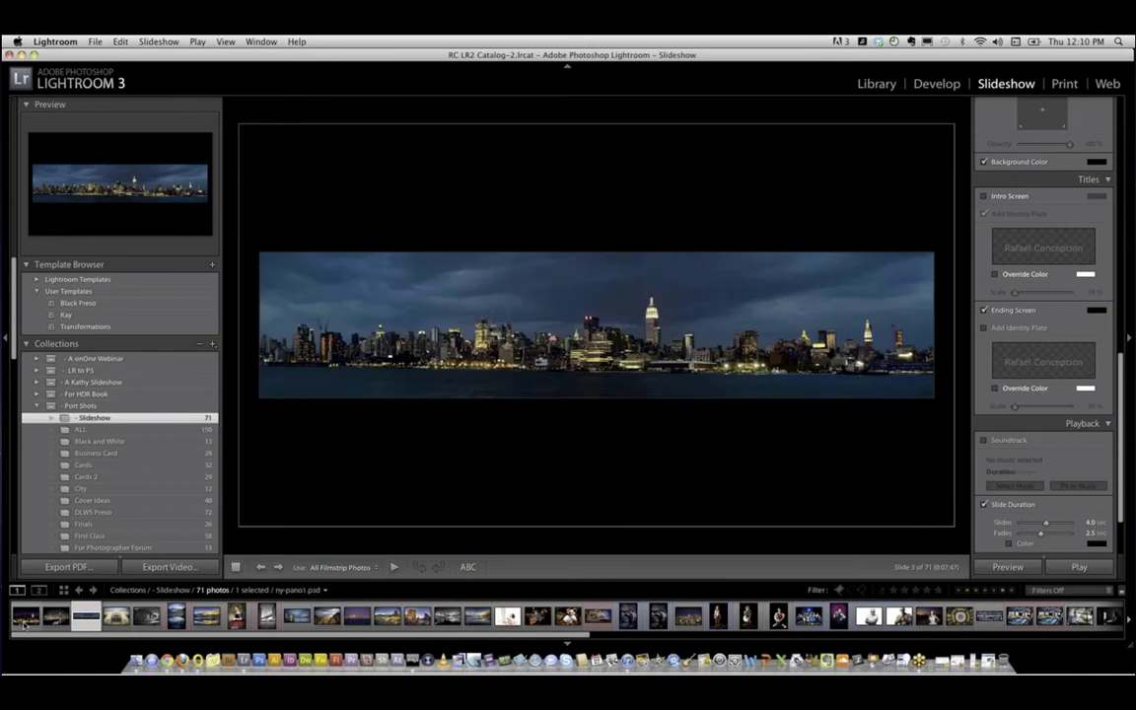
key(Right)
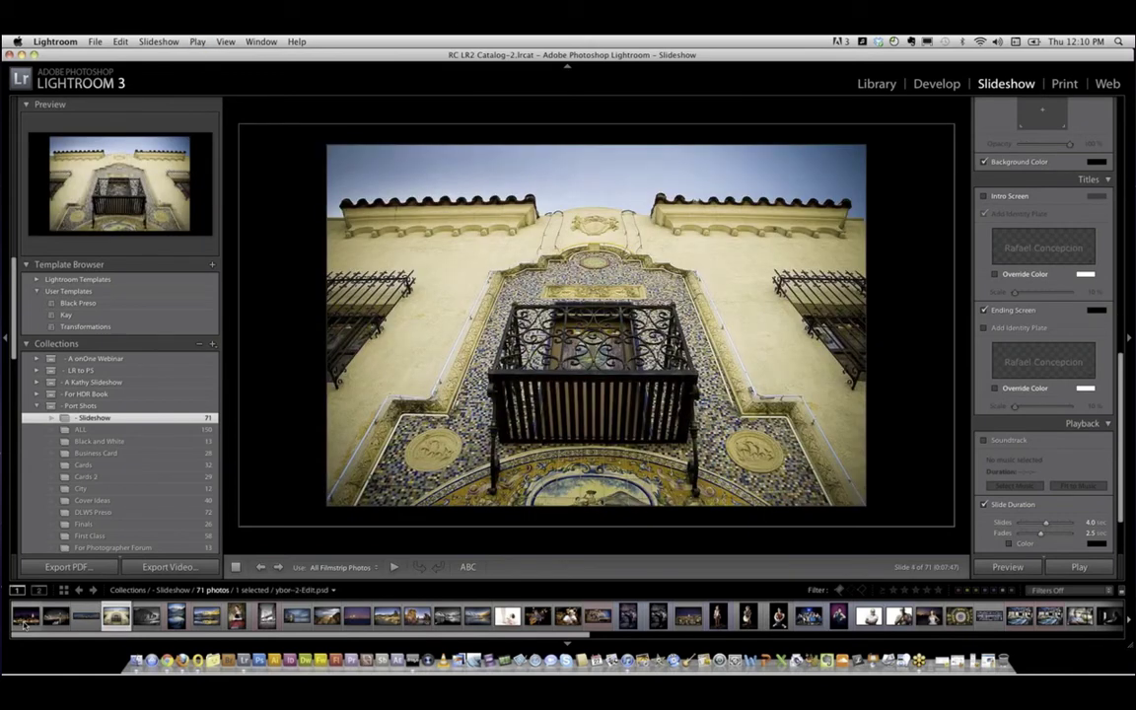
key(Right)
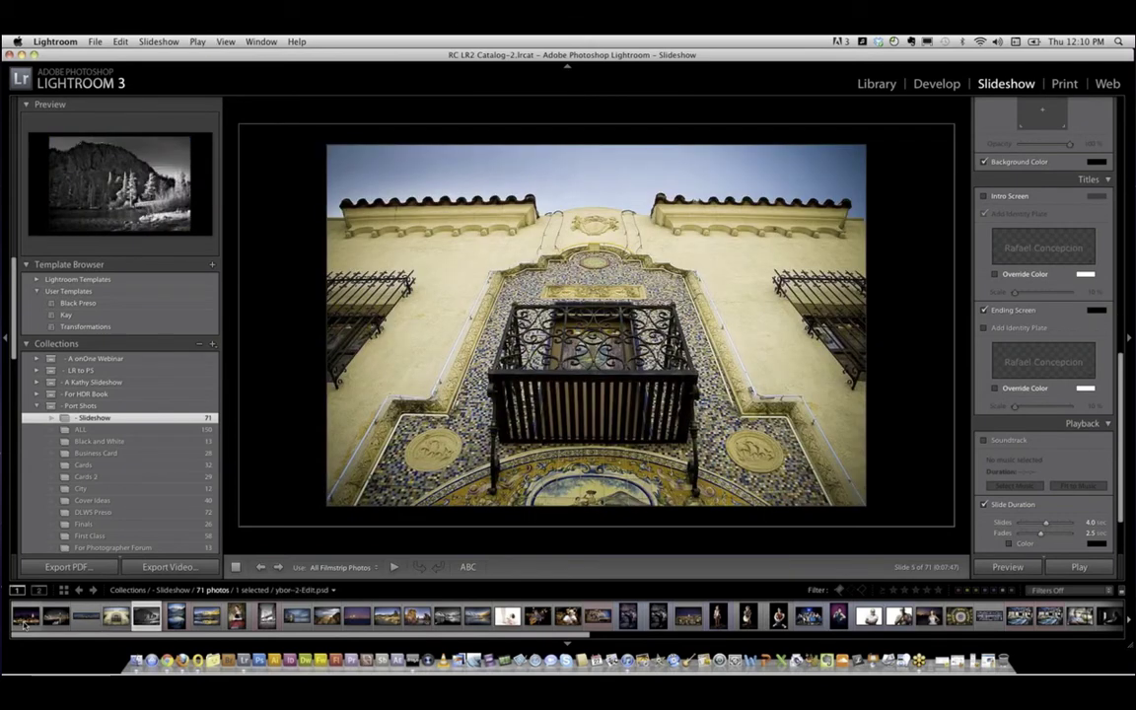
key(Right)
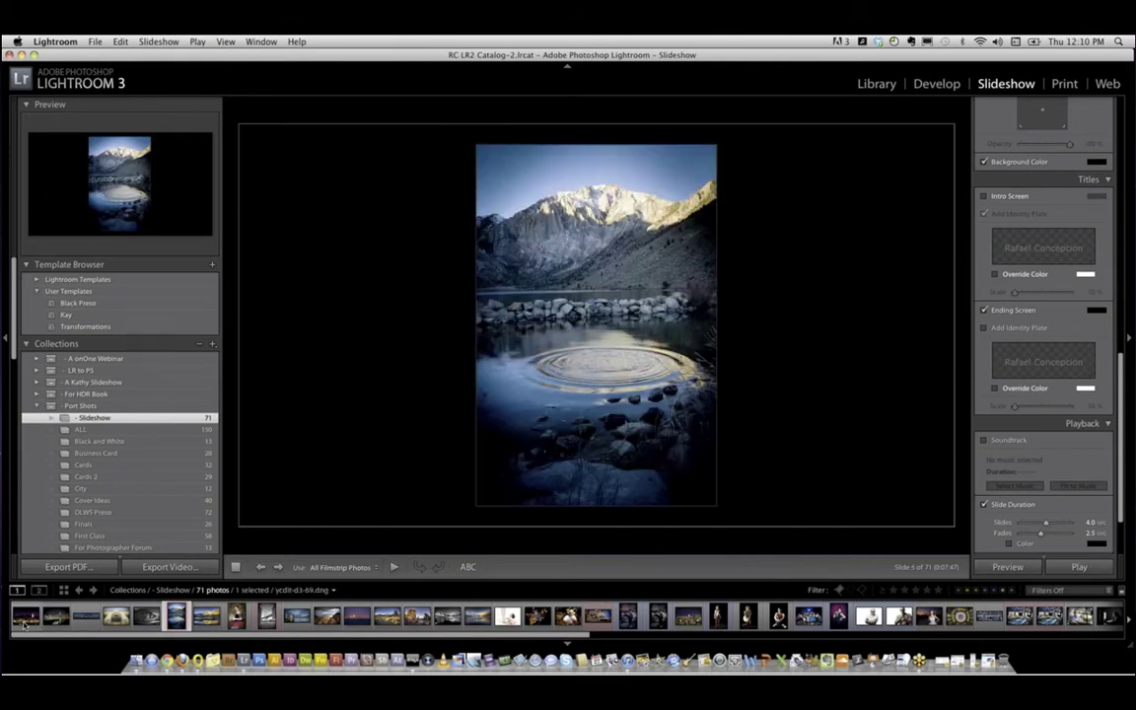
key(Right)
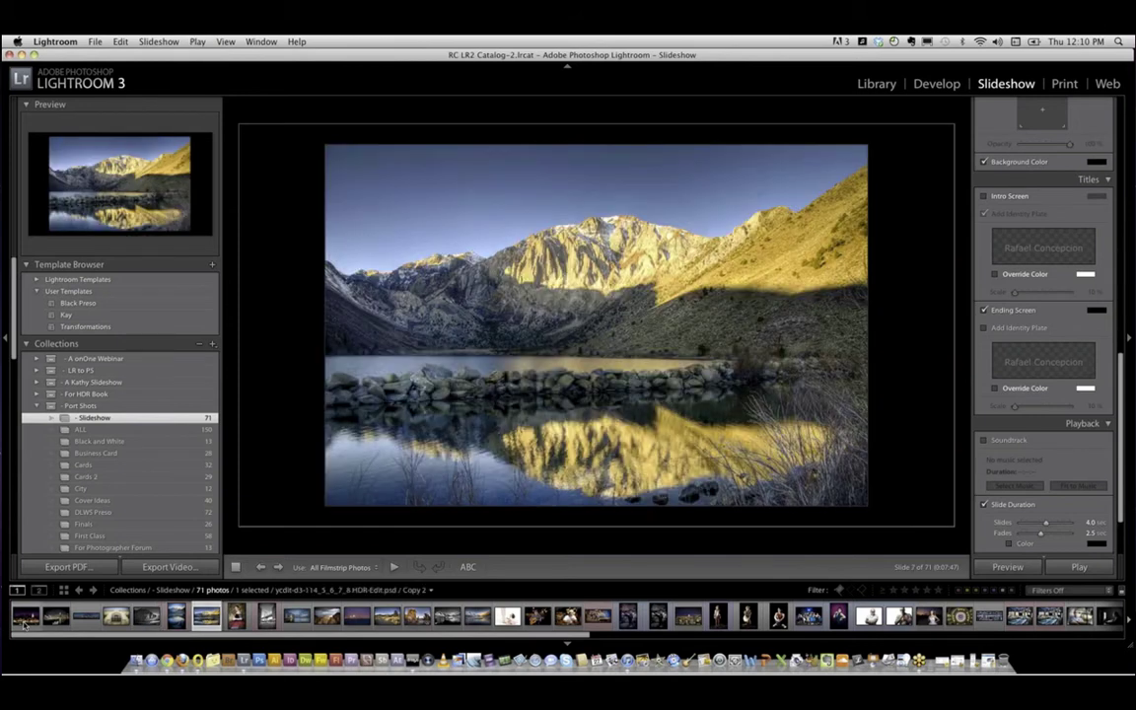
key(Right)
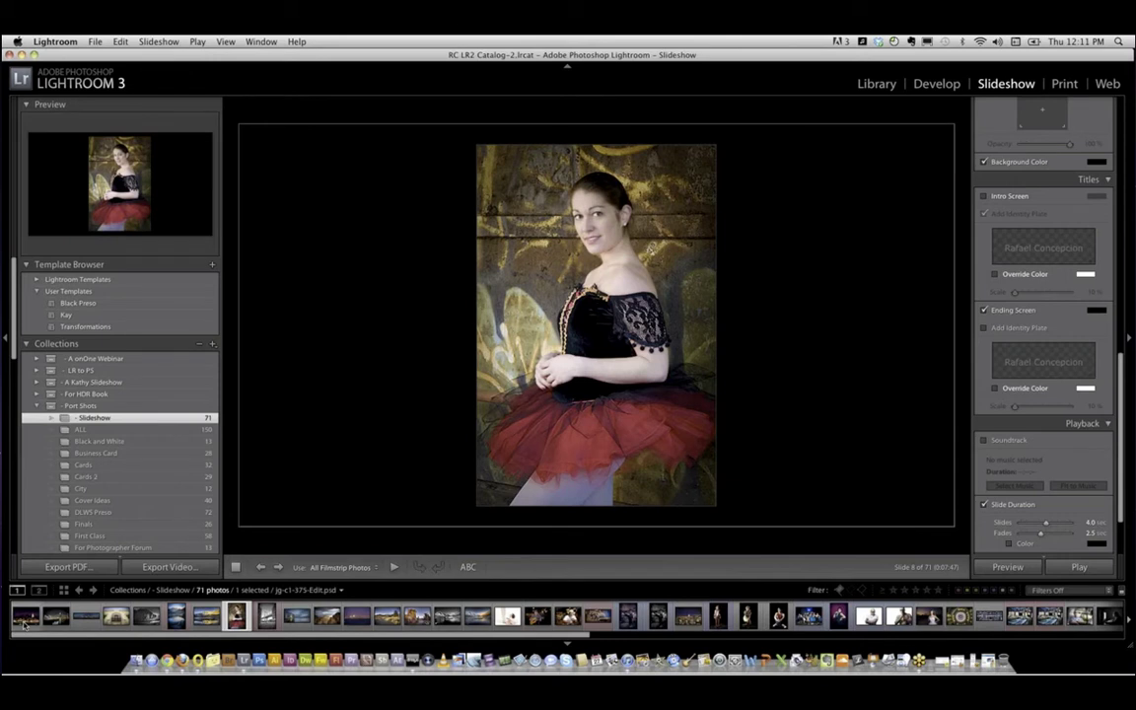
key(Right)
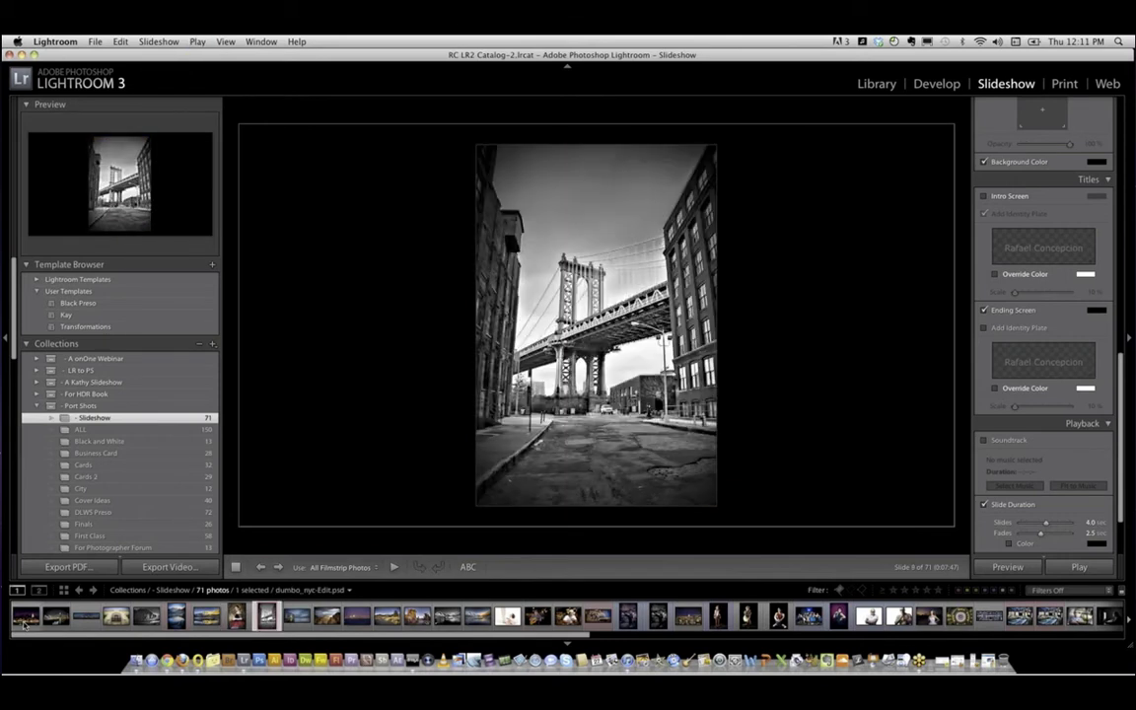
key(Right)
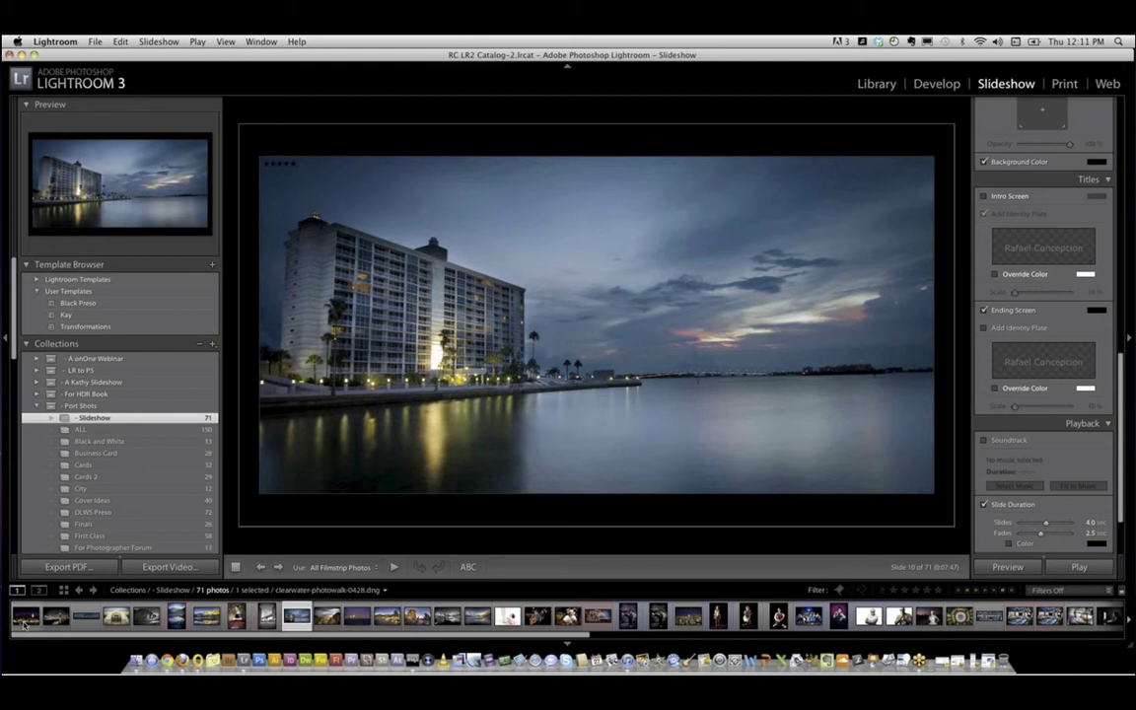
key(Right)
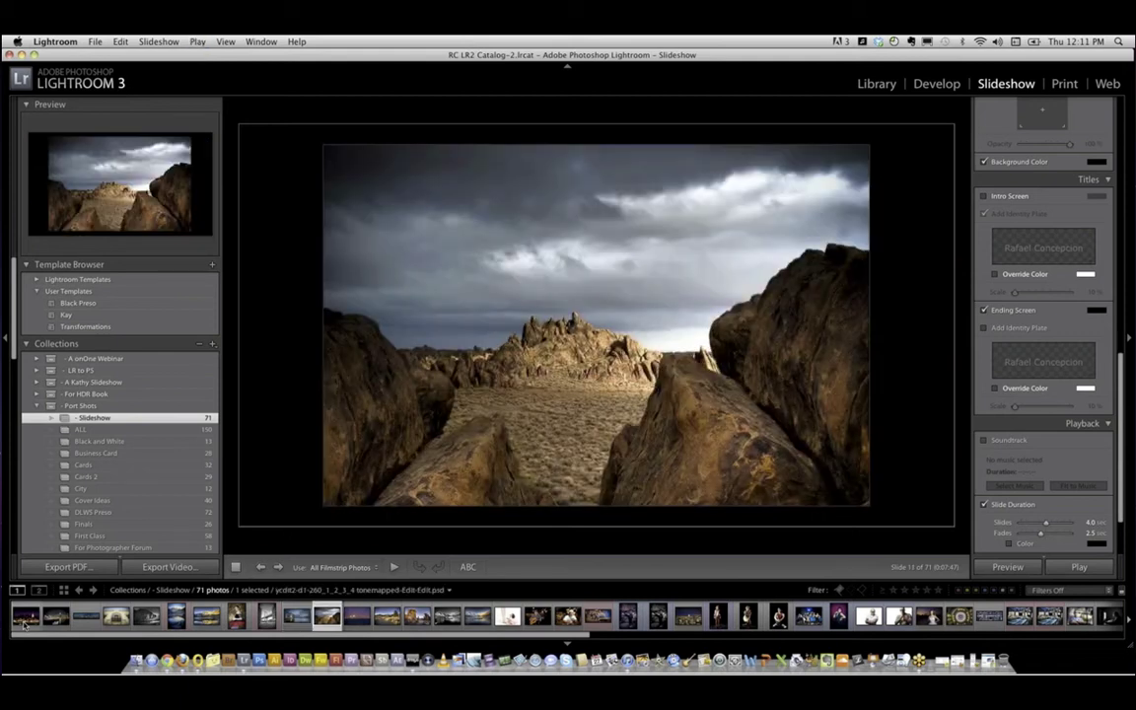
key(Right)
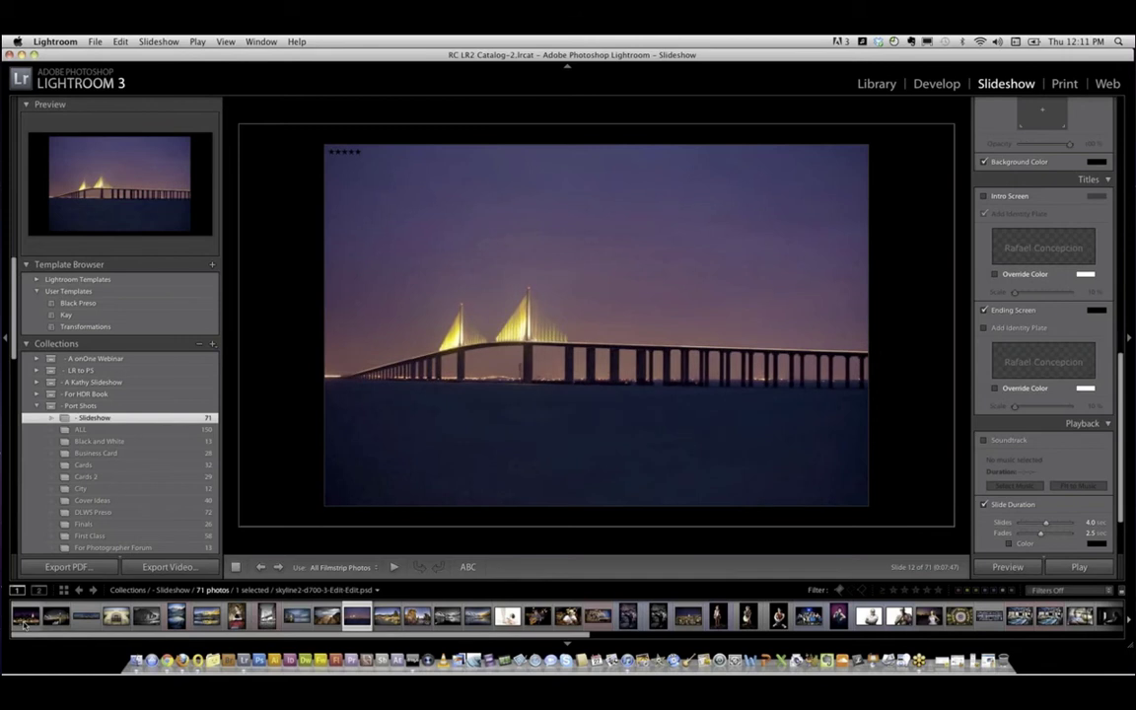
key(Right)
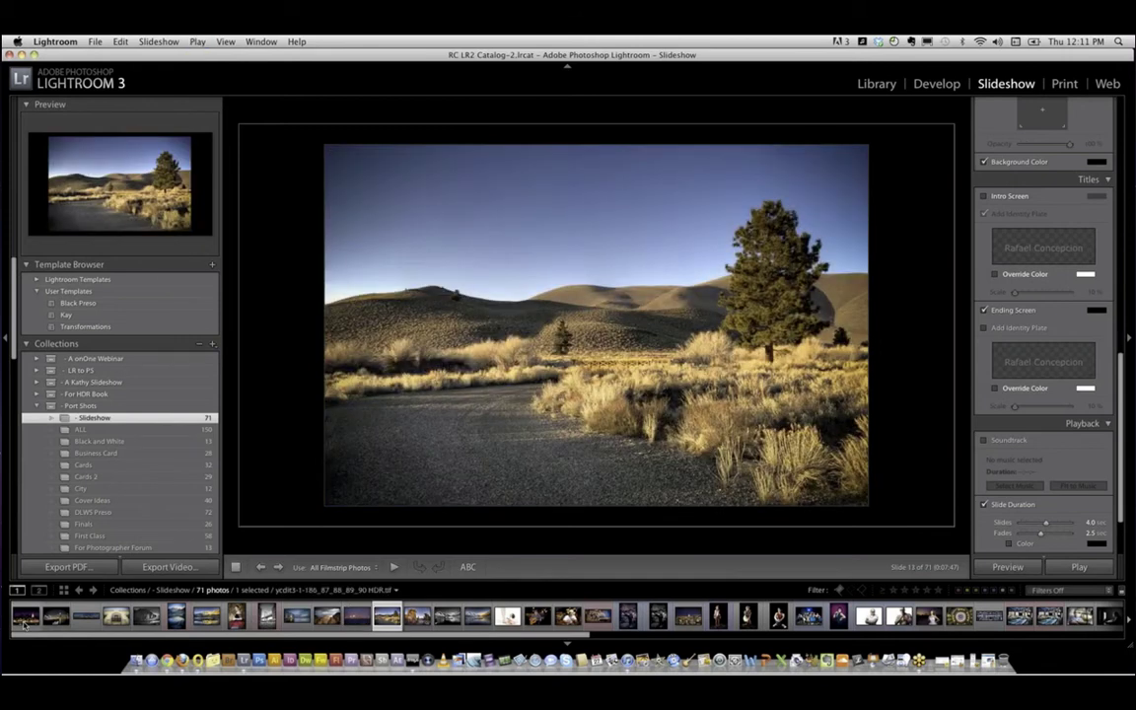
key(Right)
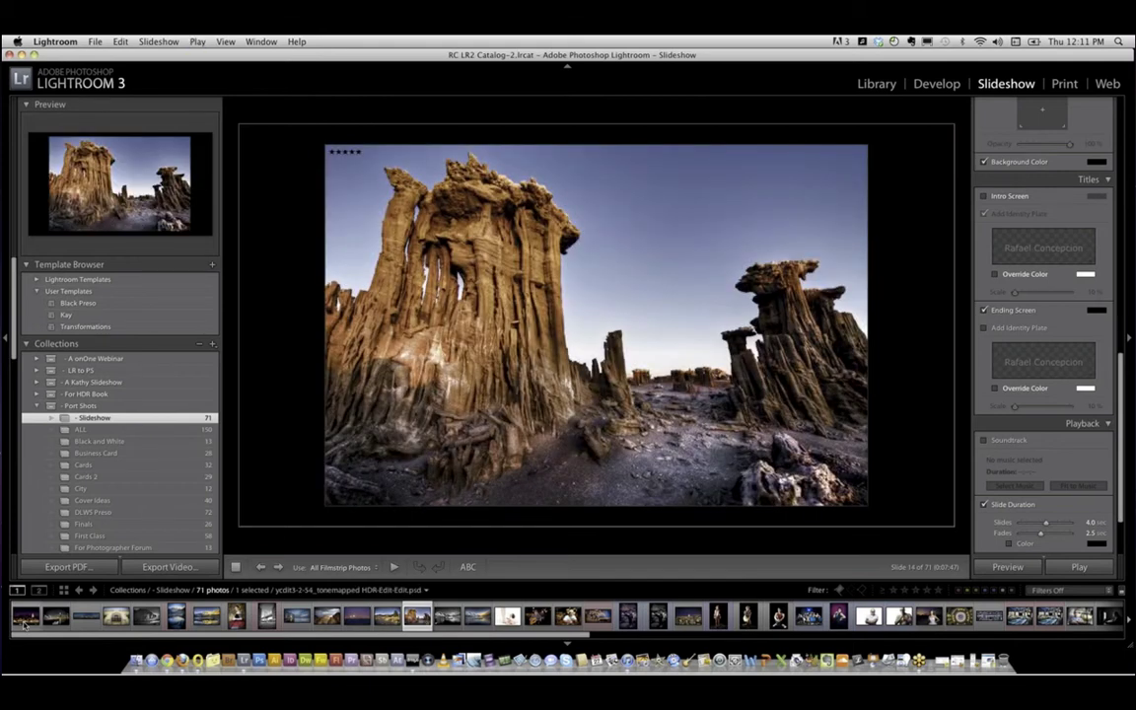
key(Right)
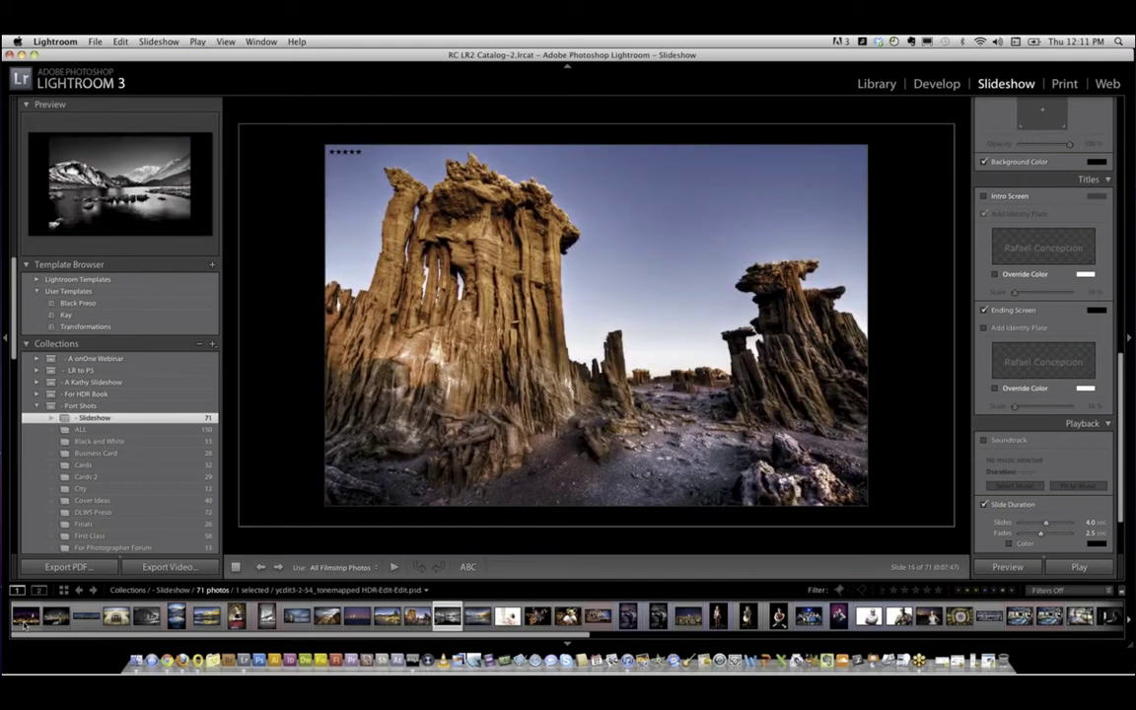
key(Right)
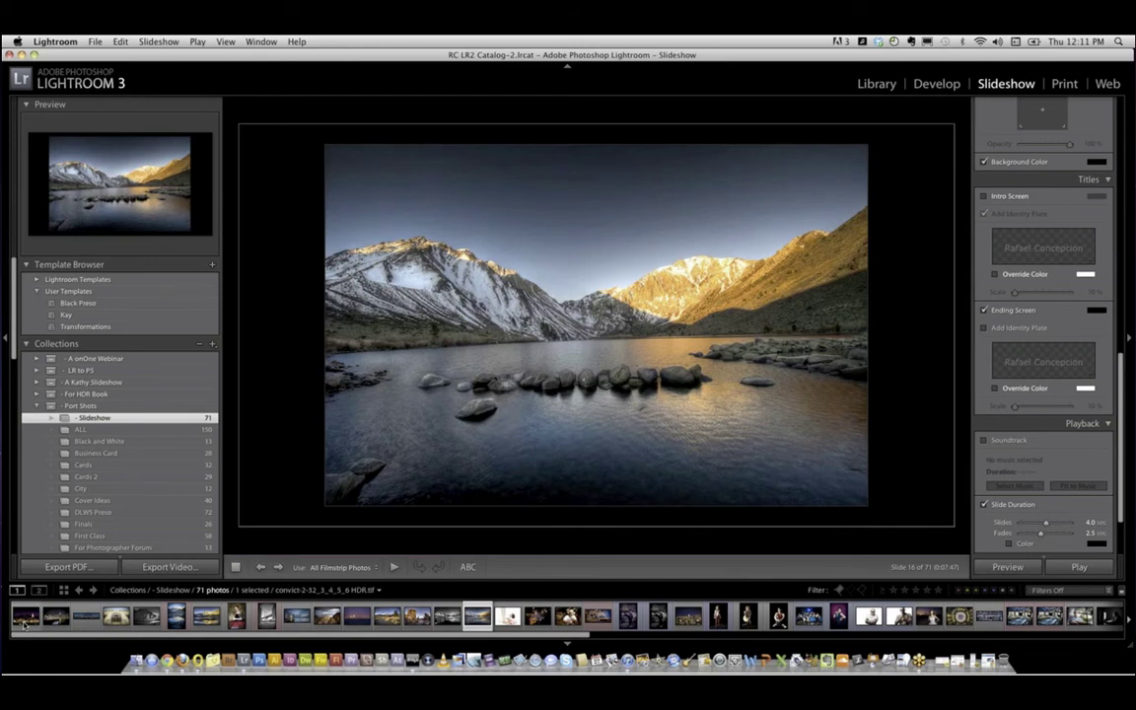
key(Right)
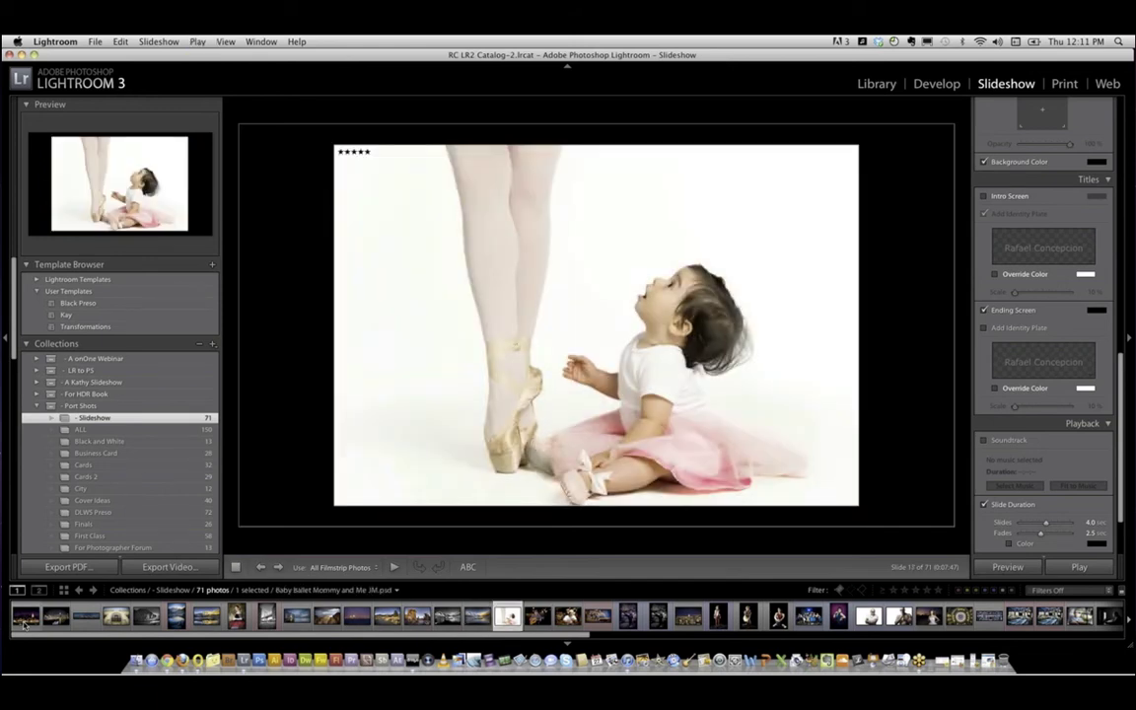
key(Right)
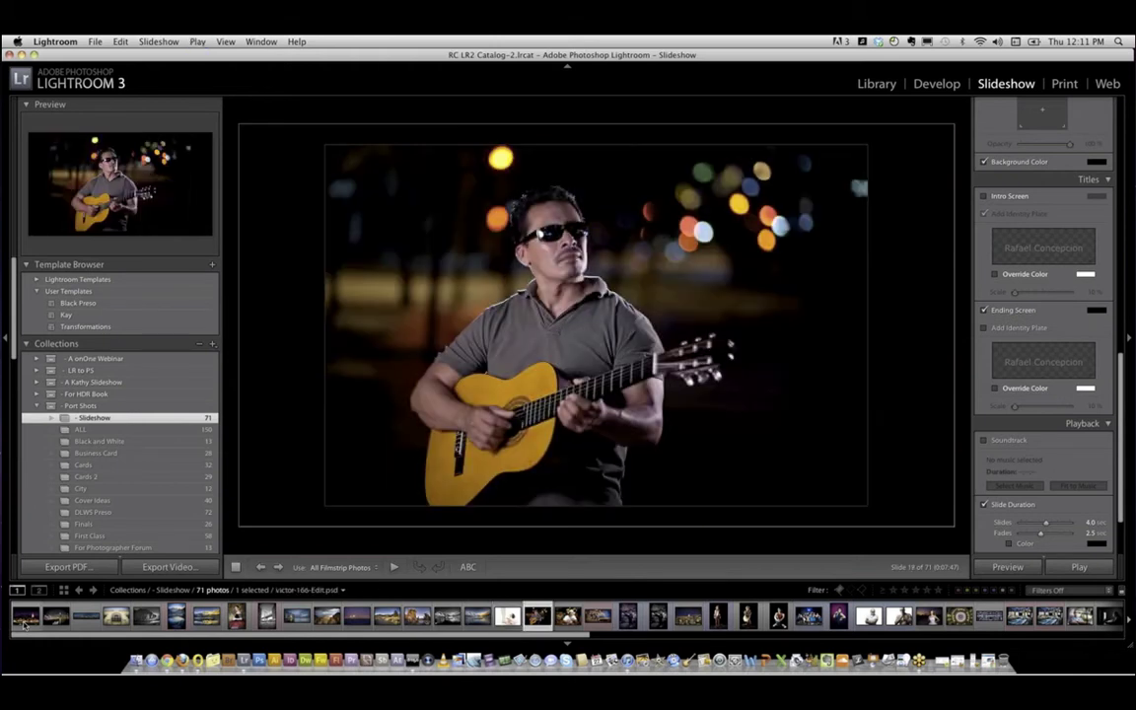
key(Right)
key(Right)
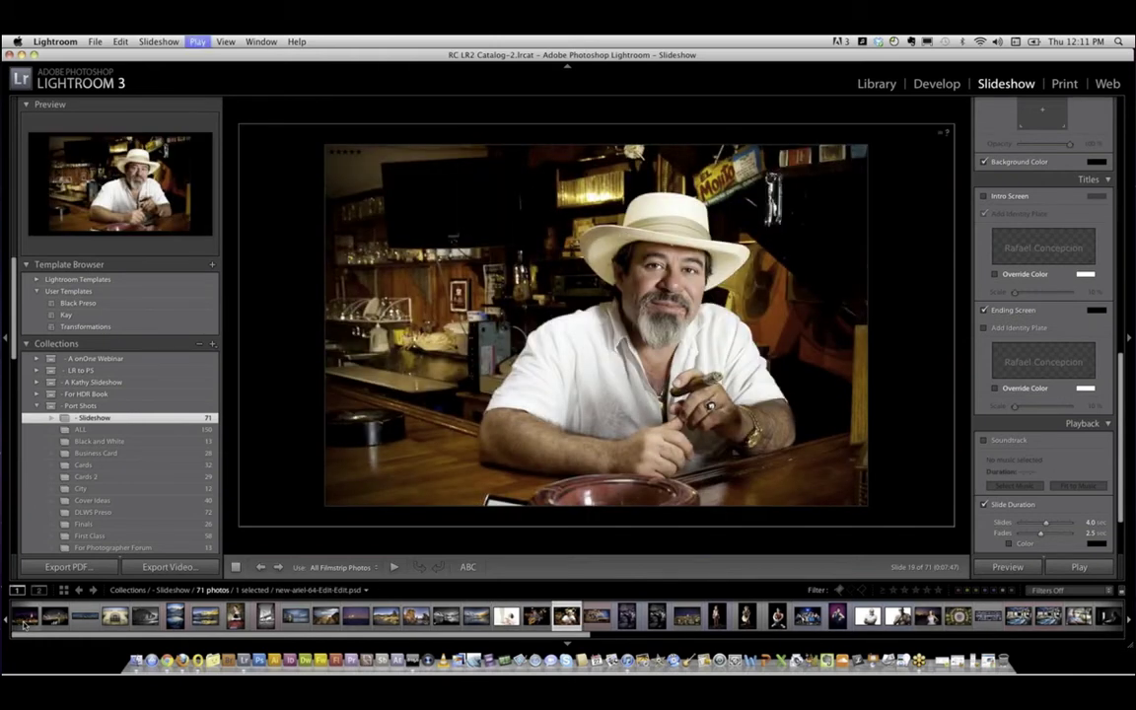
key(Right)
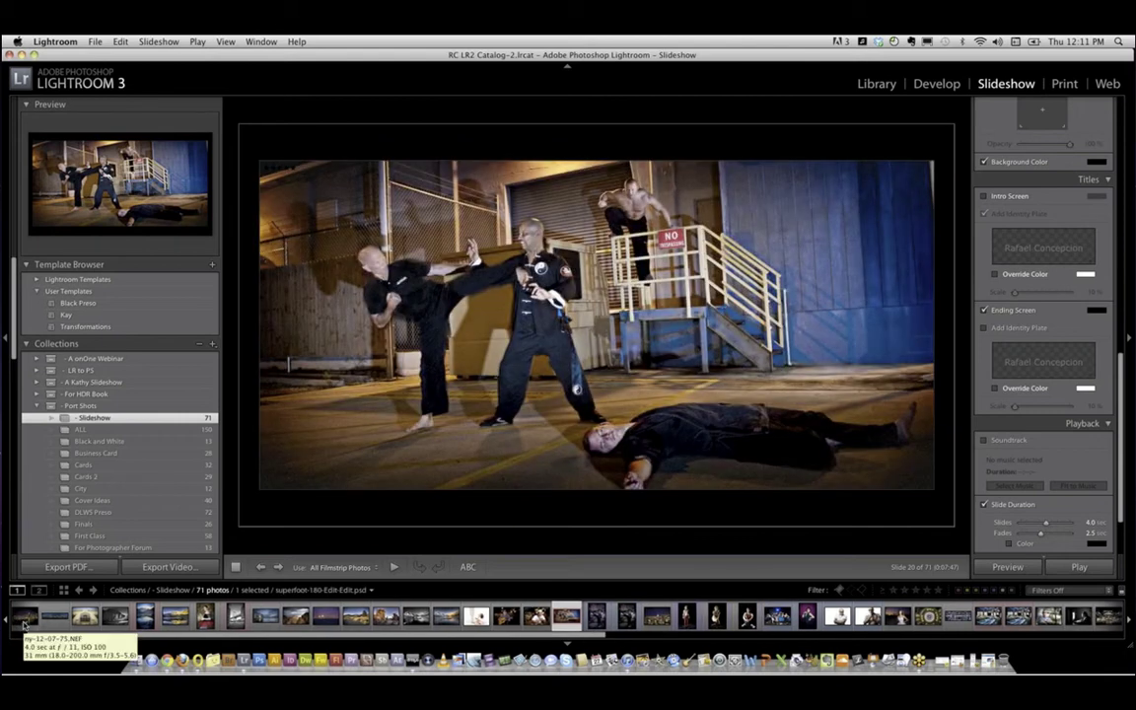
key(Right)
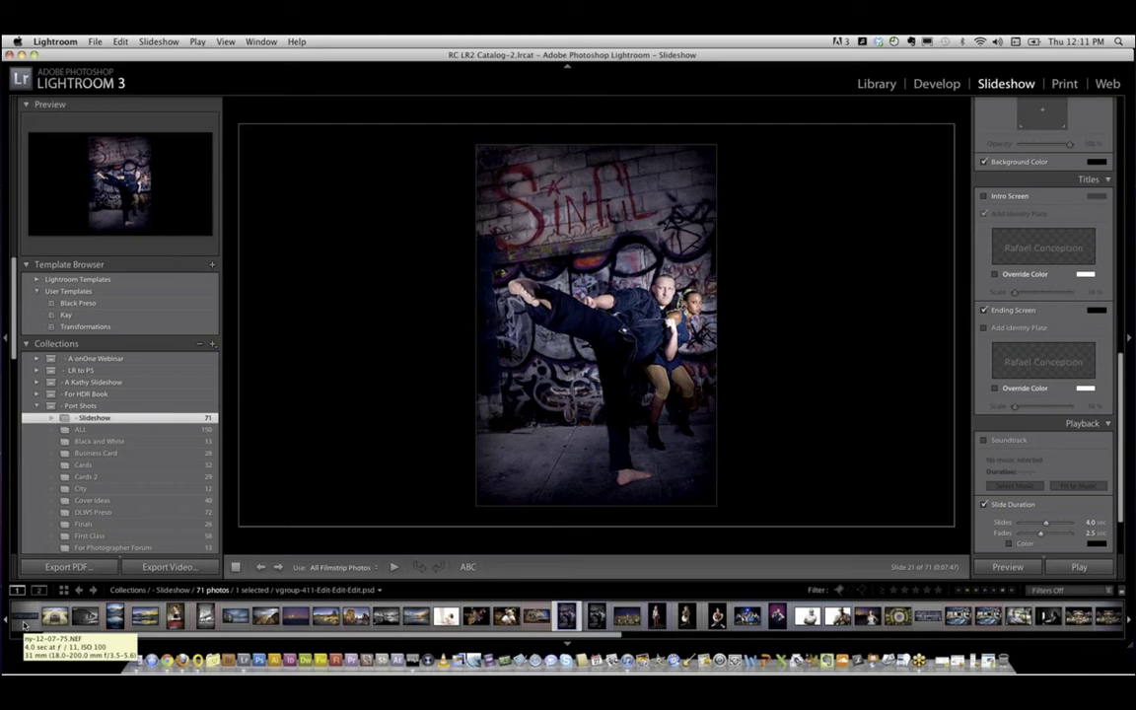
key(Right)
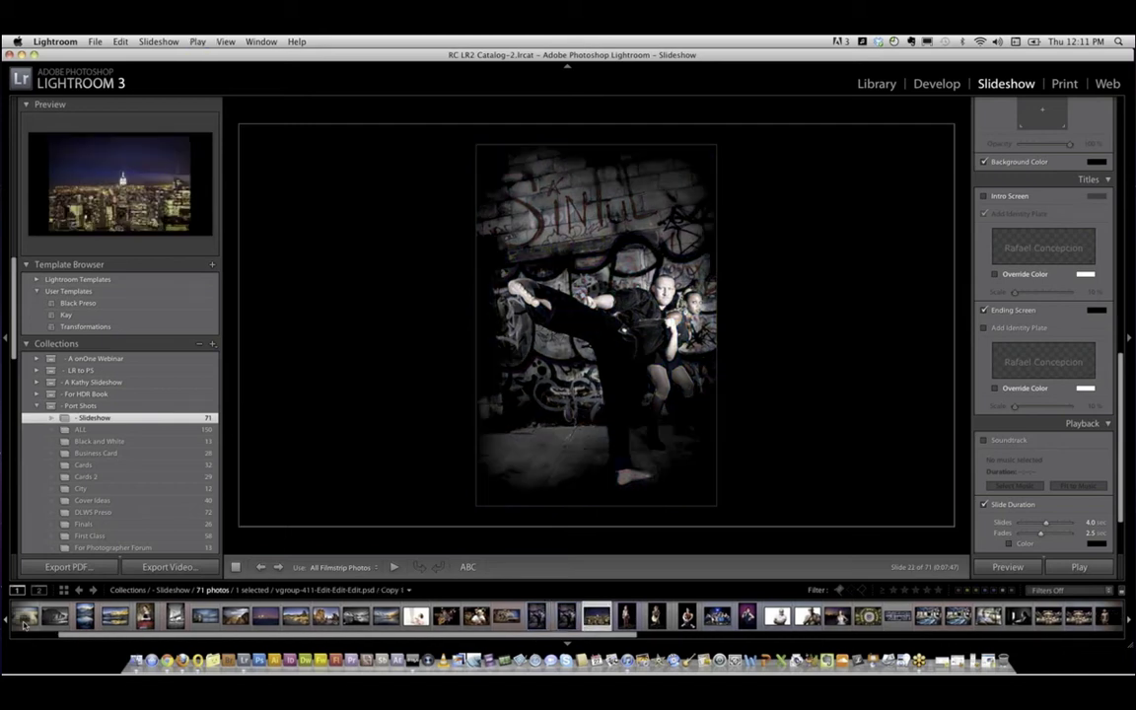
key(Right)
key(Right)
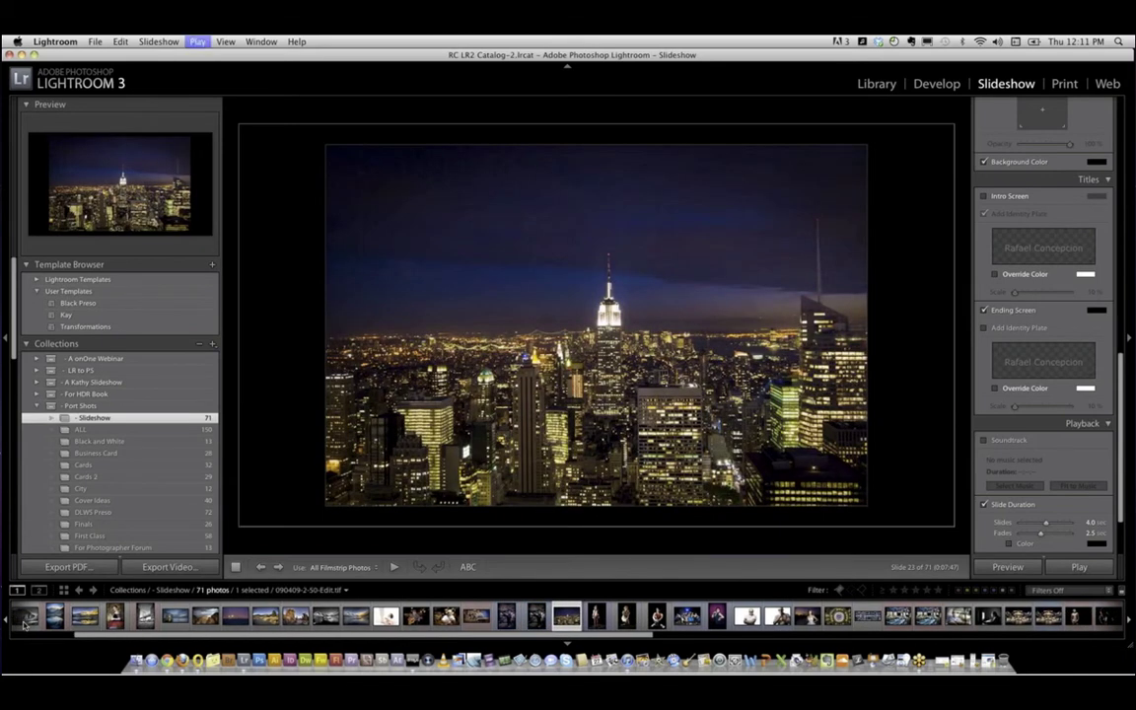
key(Right)
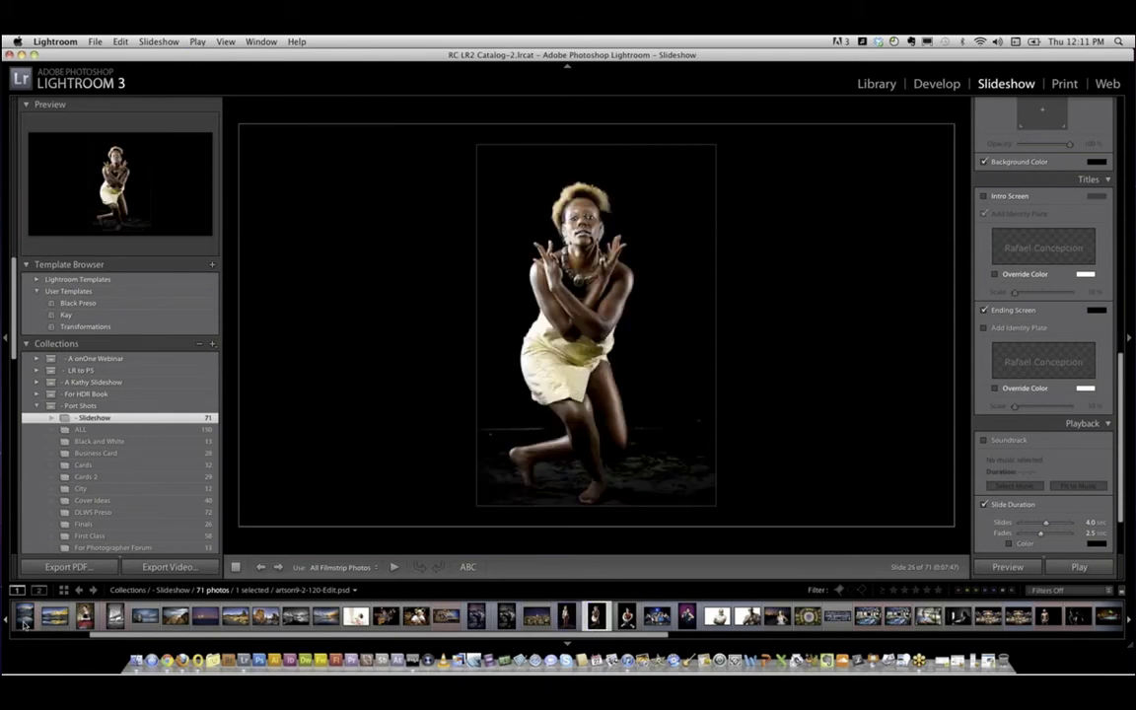
key(Right)
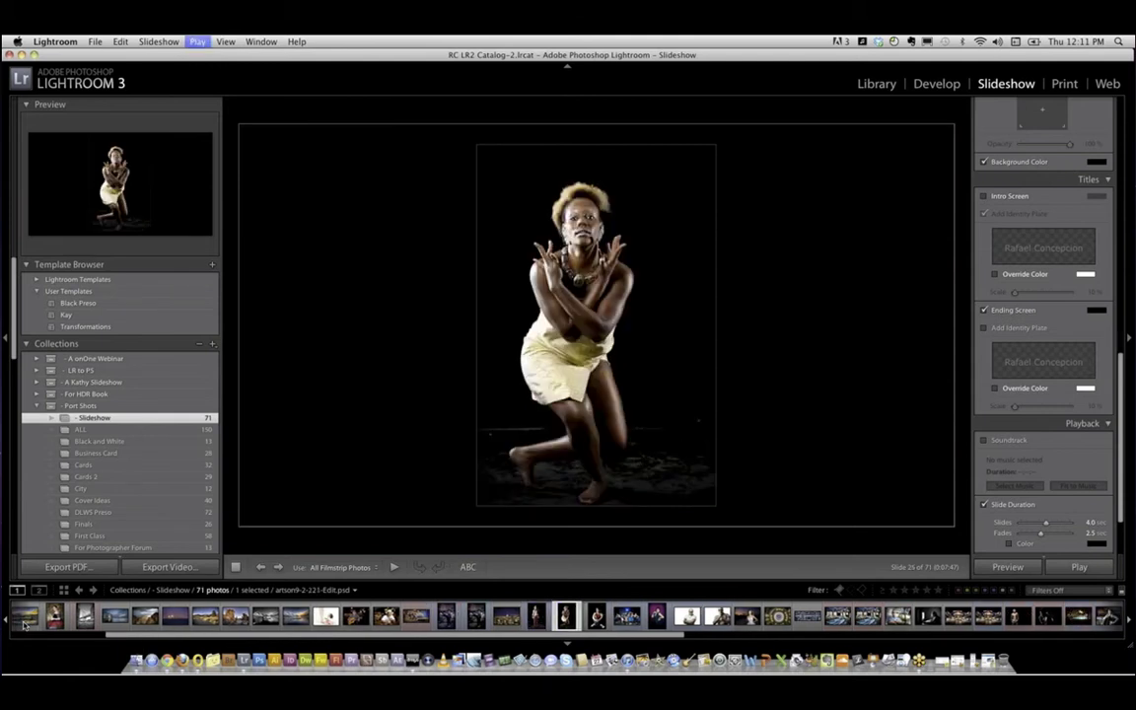
key(Right)
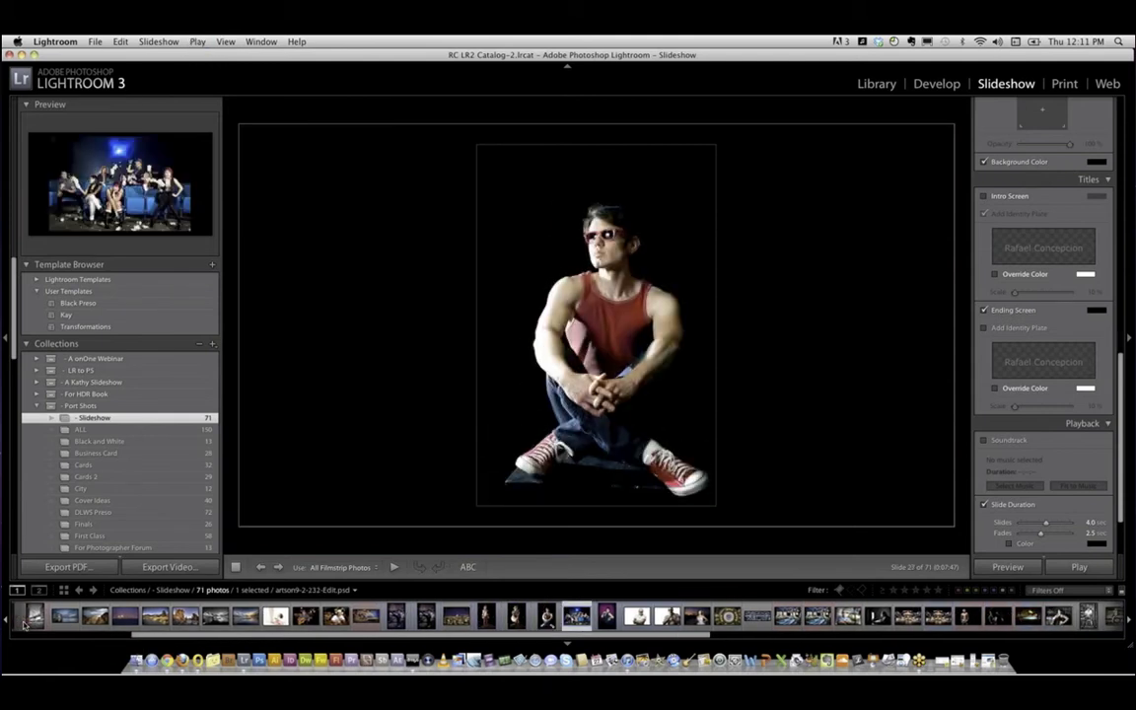
key(Right)
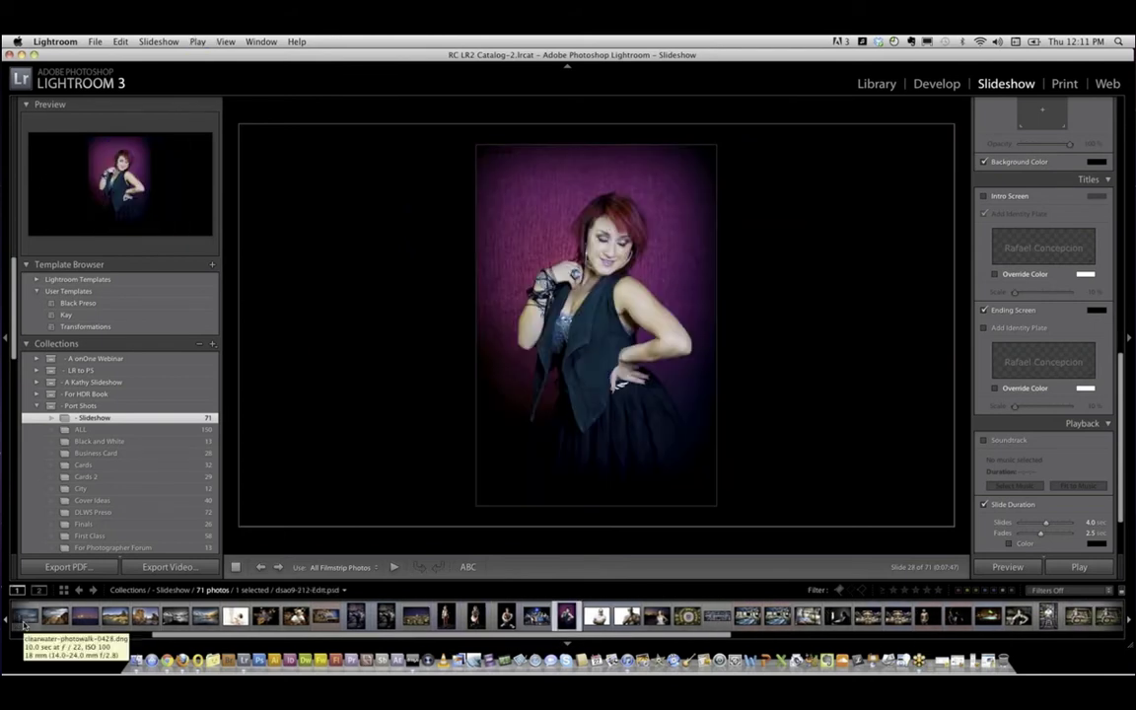
key(Right)
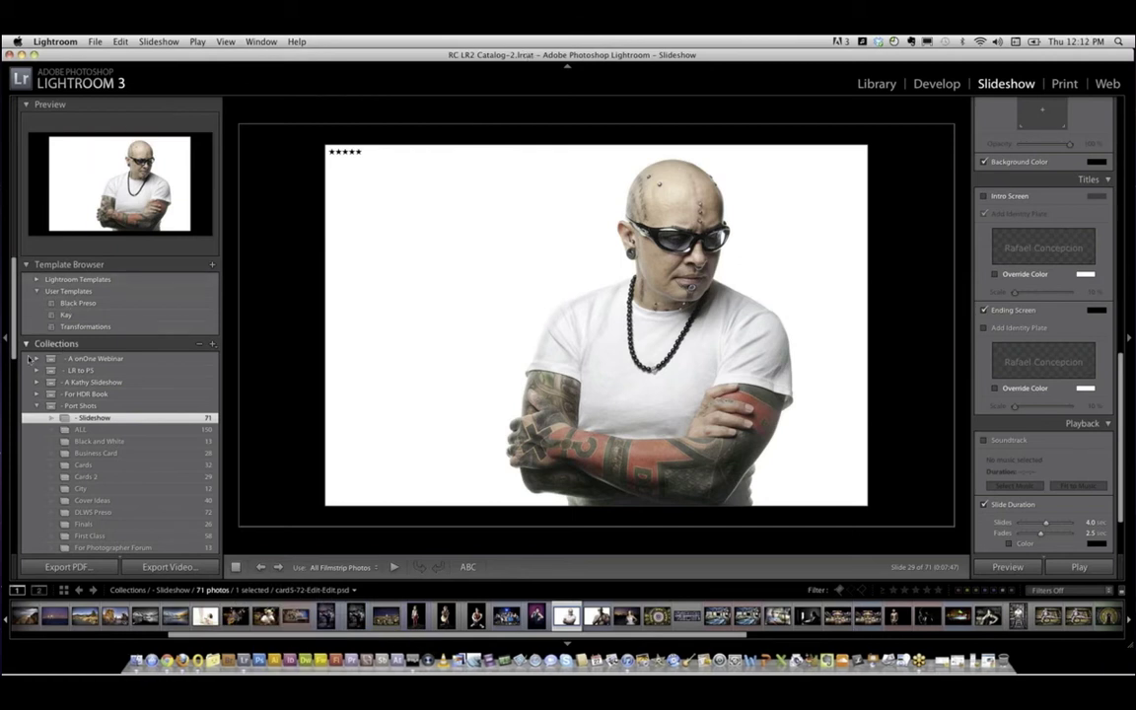
Open the New York City collection in the A onOne Webinar set and reposition the Lightroom window.
click(36, 358)
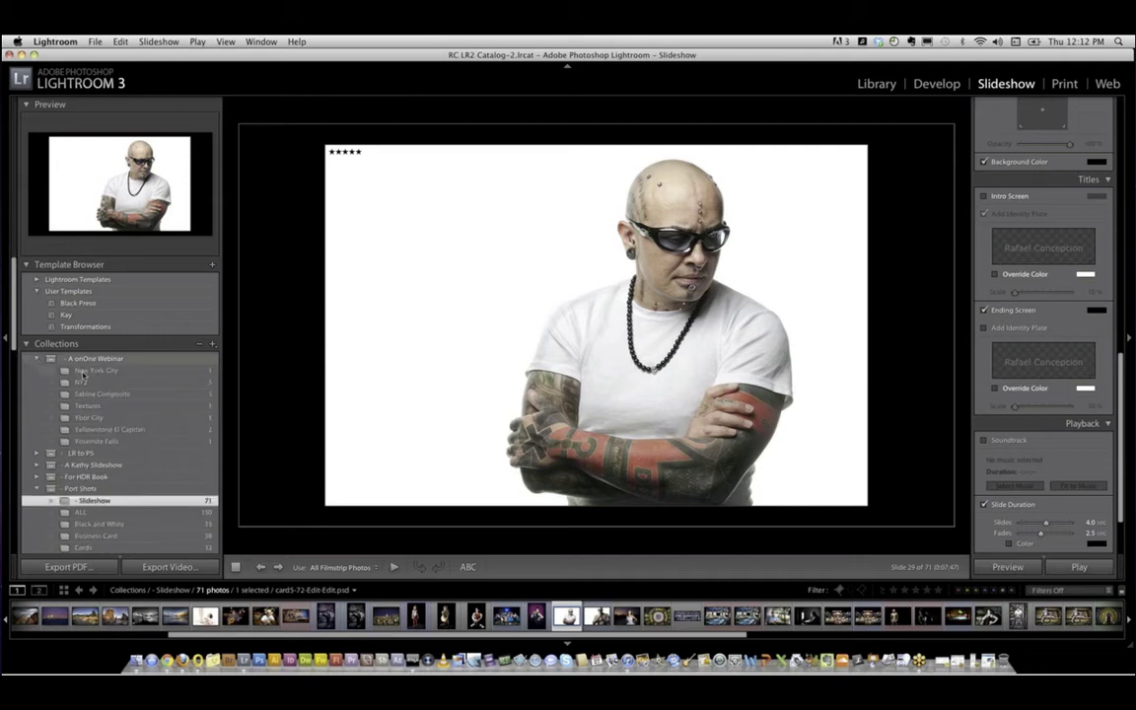
click(125, 371)
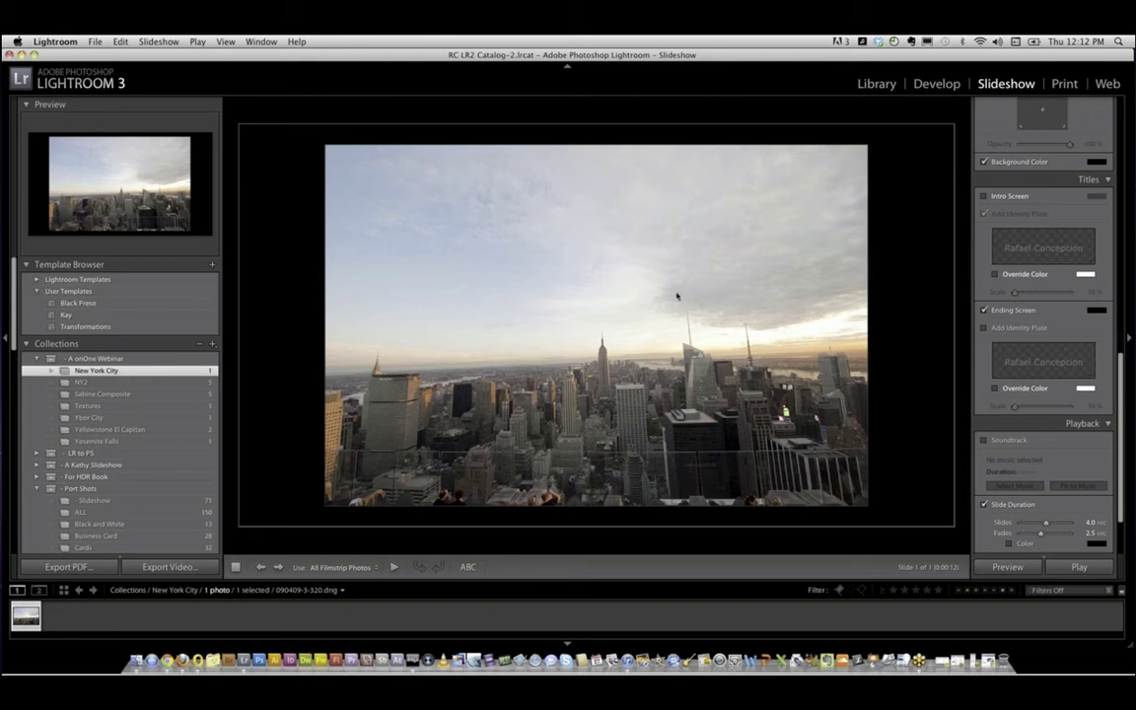
drag(1131, 648, 723, 541)
drag(952, 579, 715, 188)
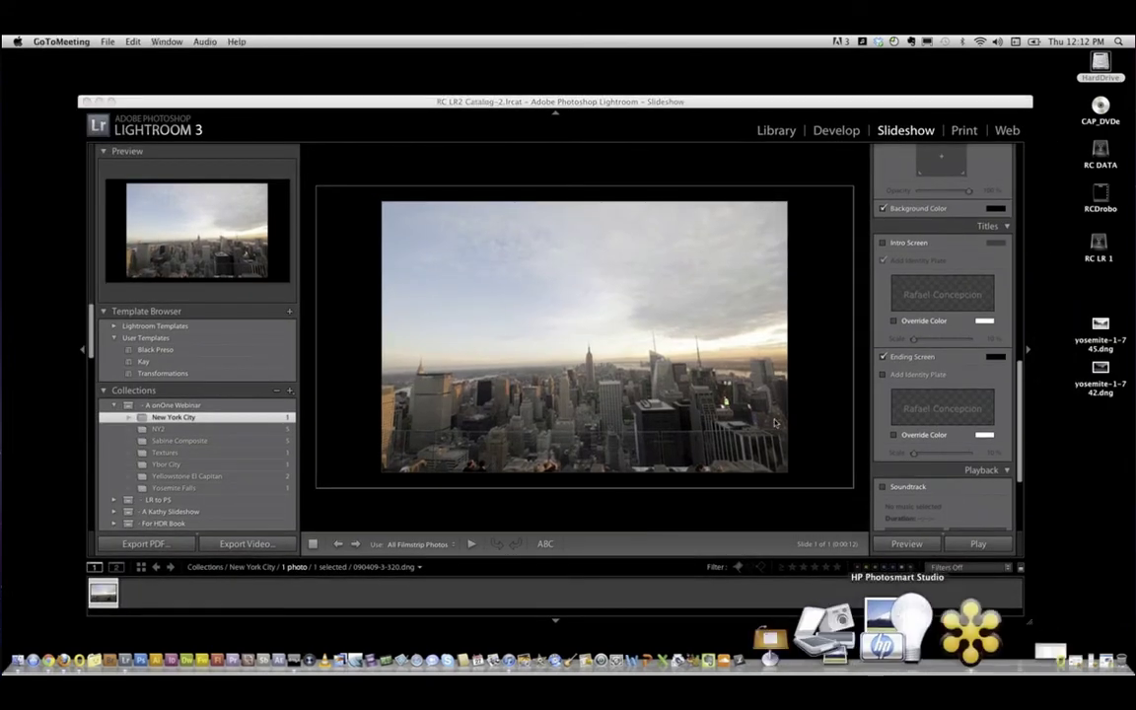
click(942, 659)
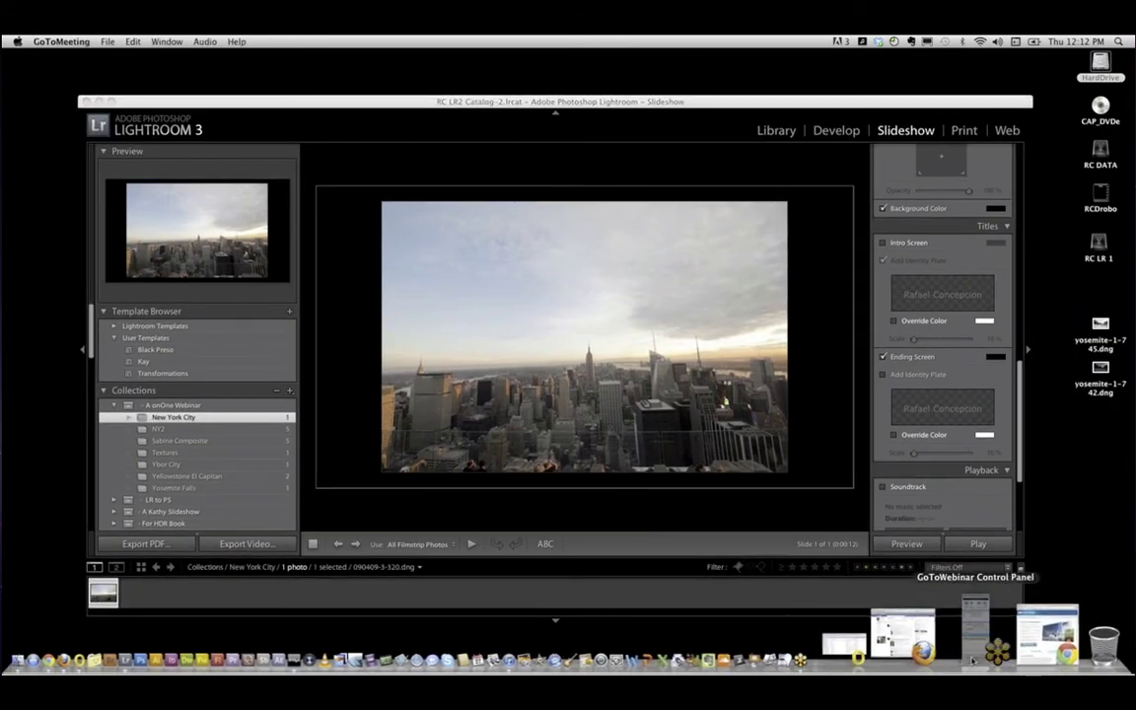
click(586, 200)
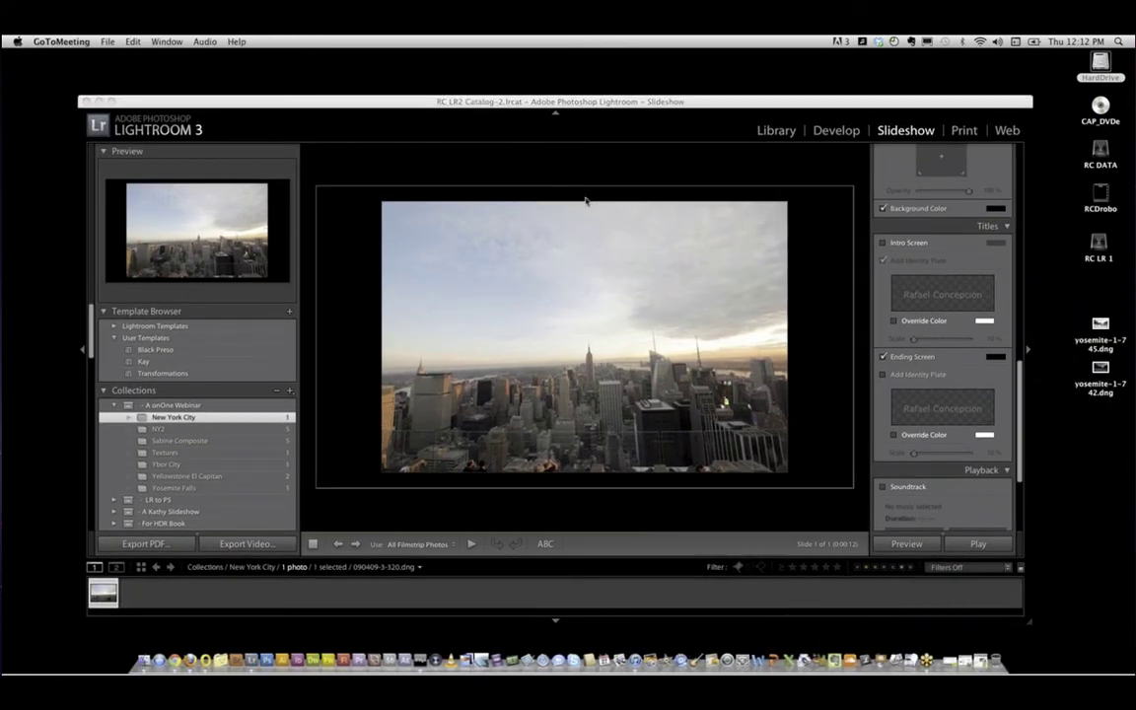
click(476, 98)
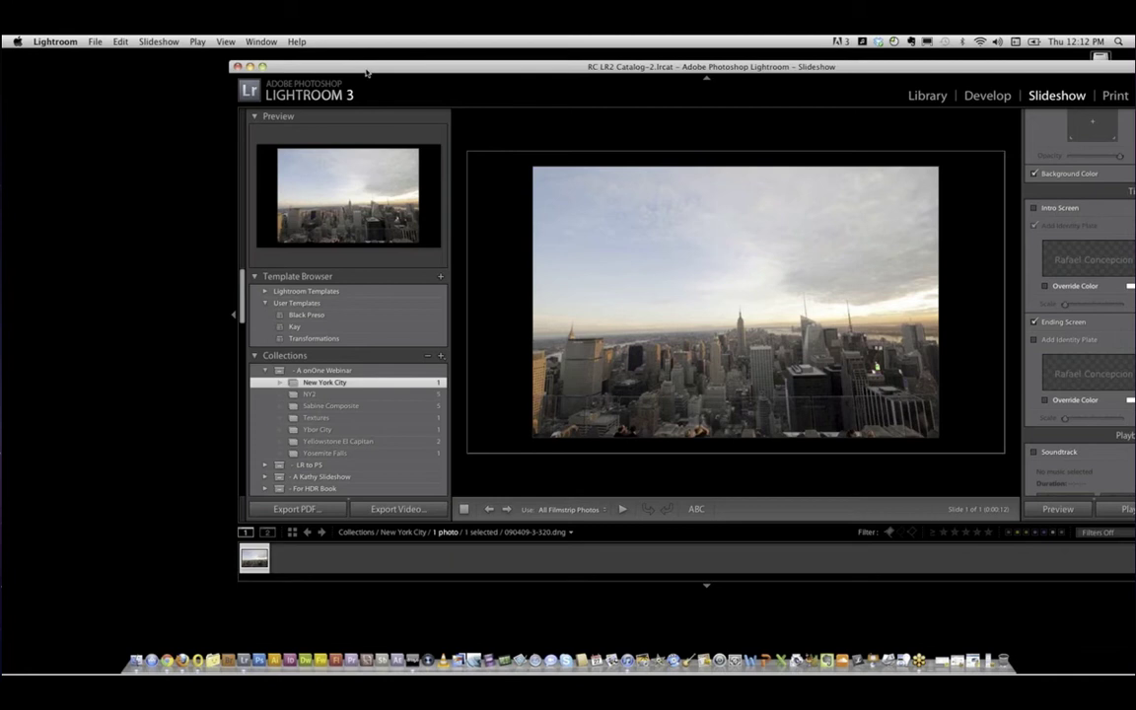
drag(366, 72, 203, 73)
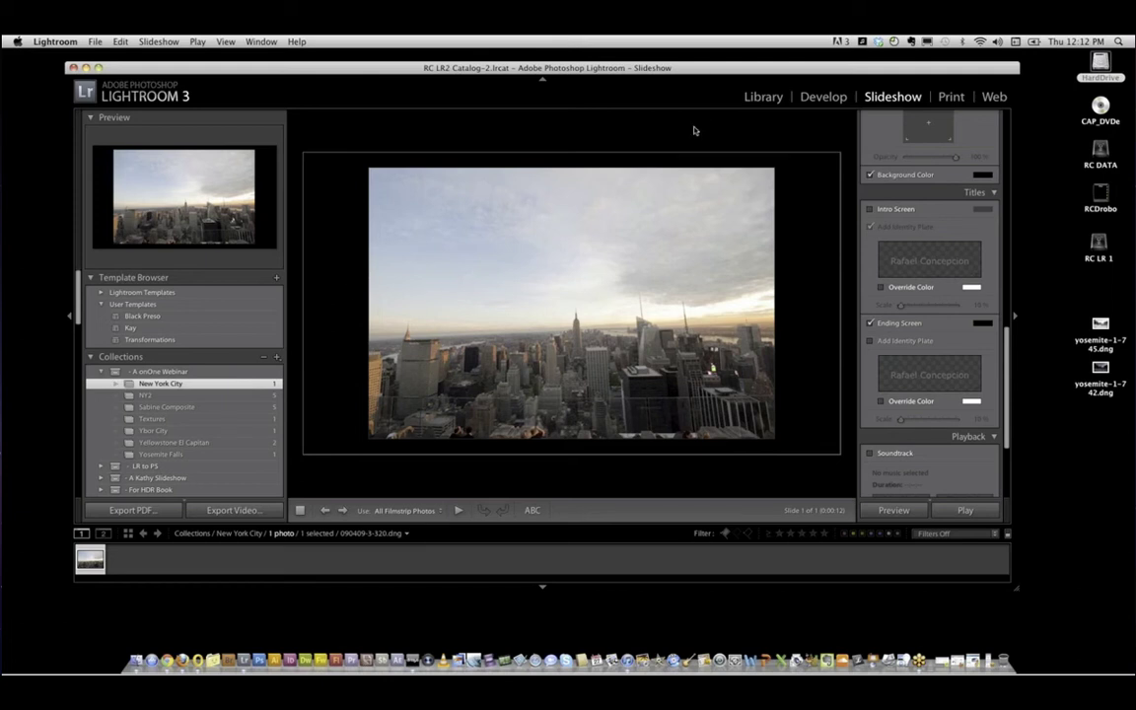
Switch to the Develop module for the Manhattan skyline photo.
click(816, 98)
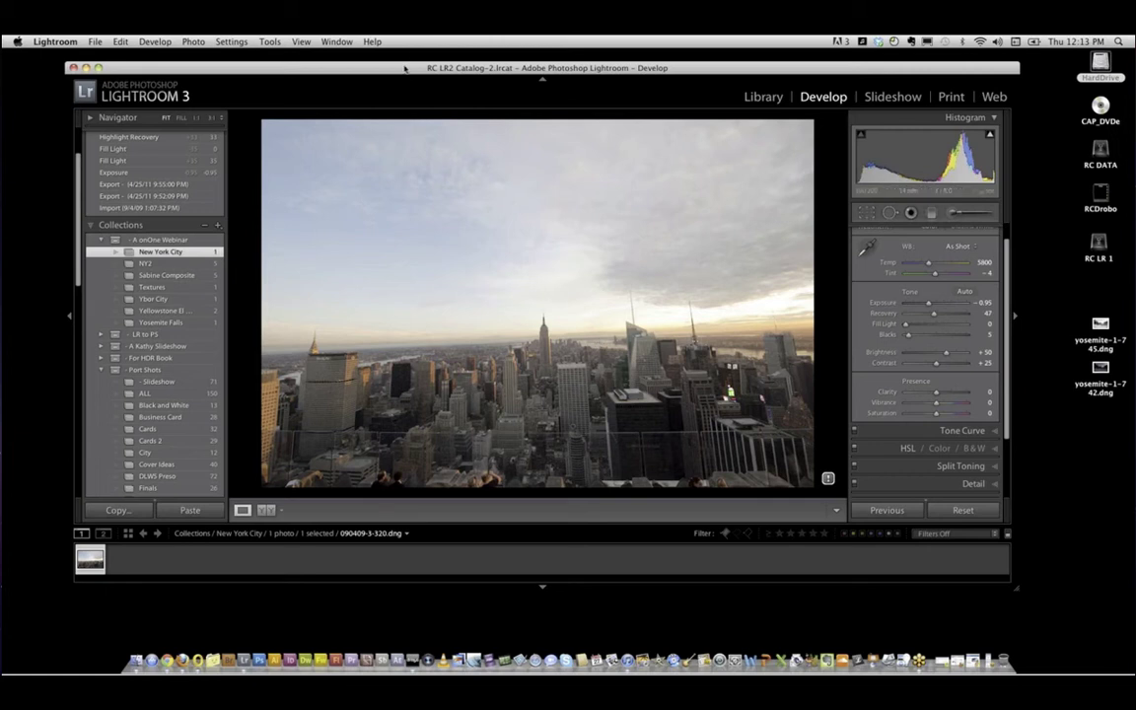
drag(345, 65, 324, 63)
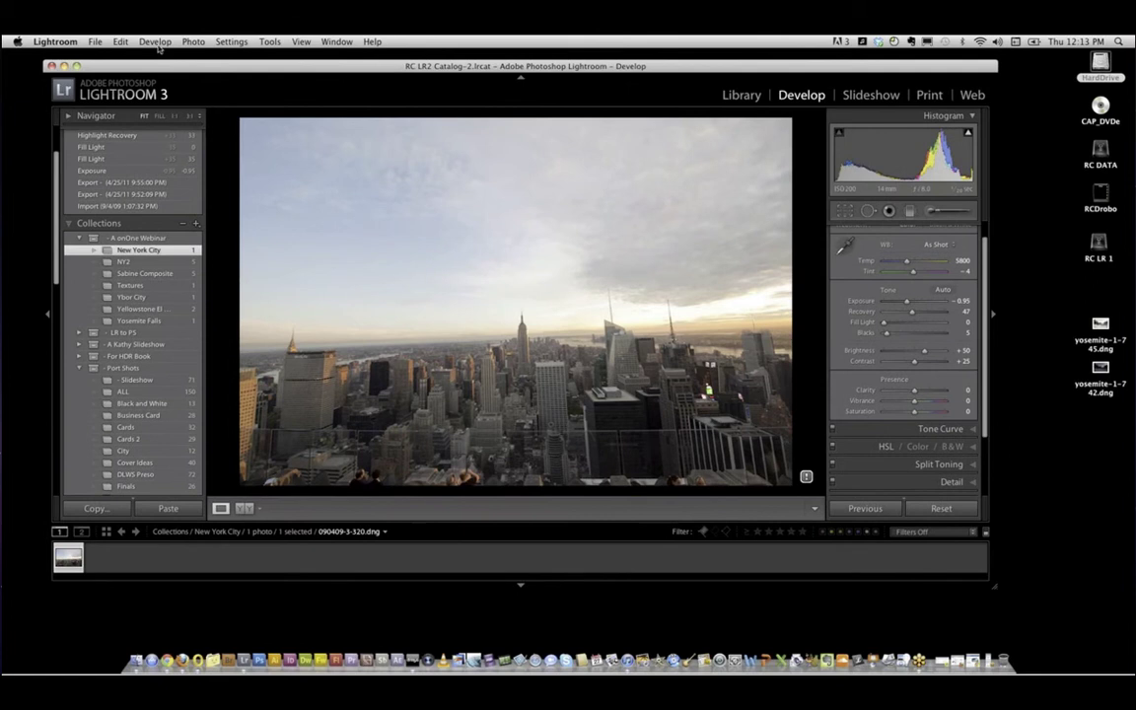
Send the skyline photo to Perfect Layers via File > Plug-in Extras and close the welcome screen.
click(95, 42)
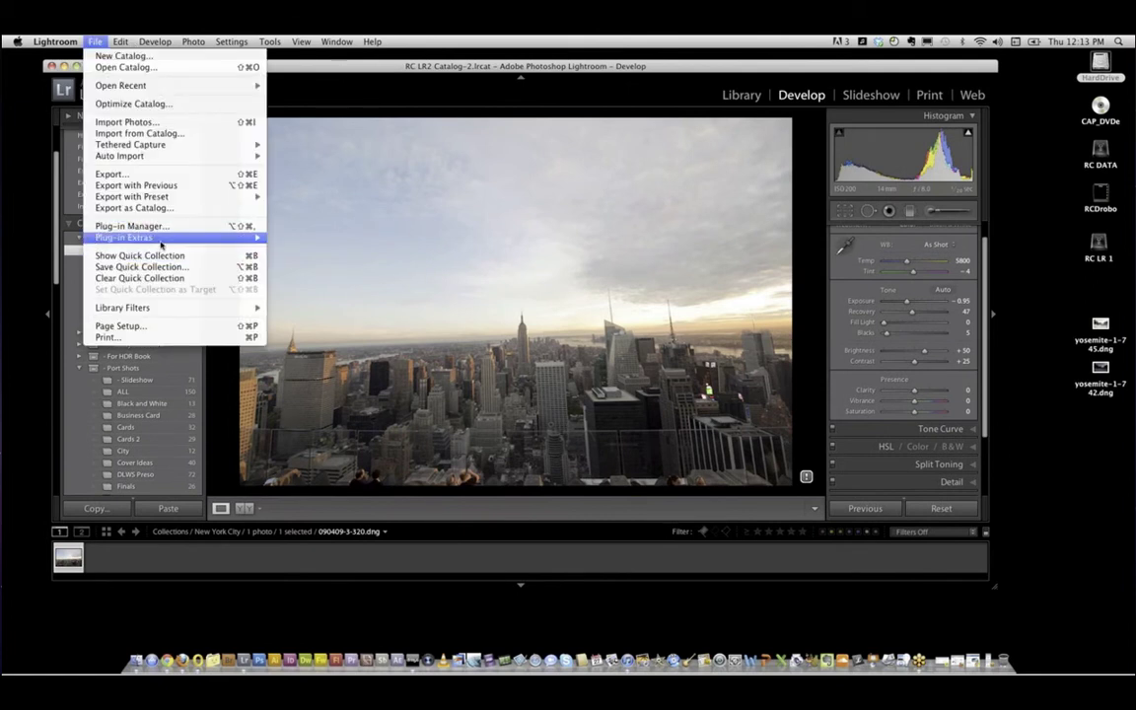
mouse_move(161, 240)
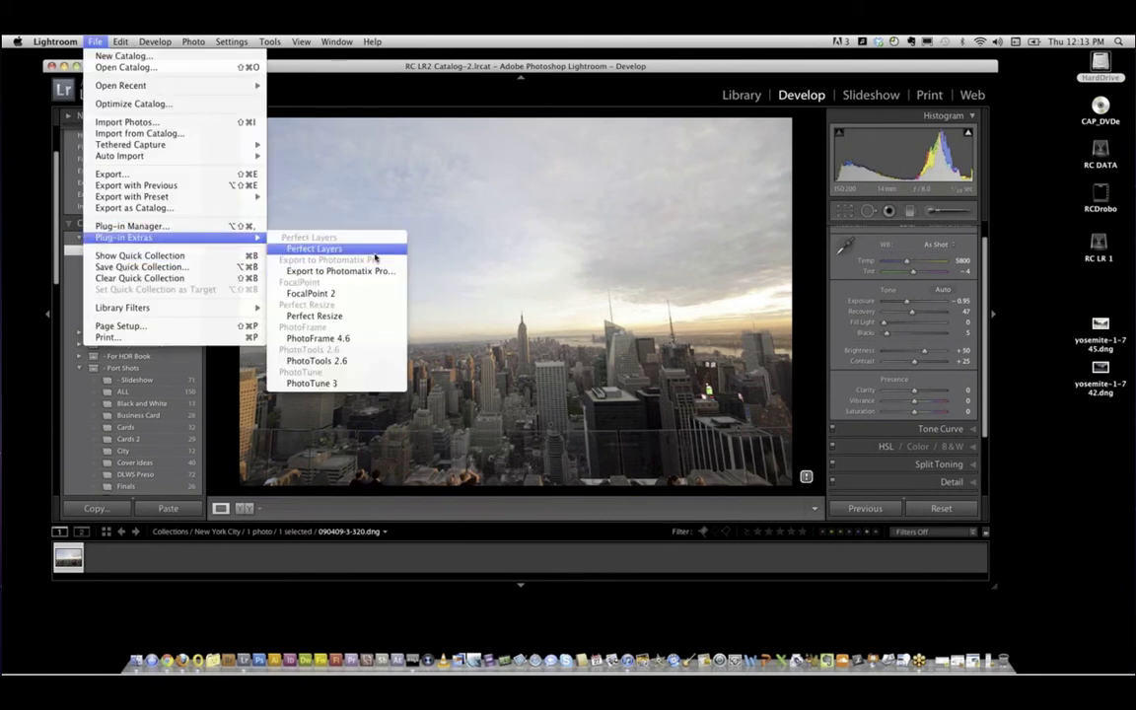
click(375, 255)
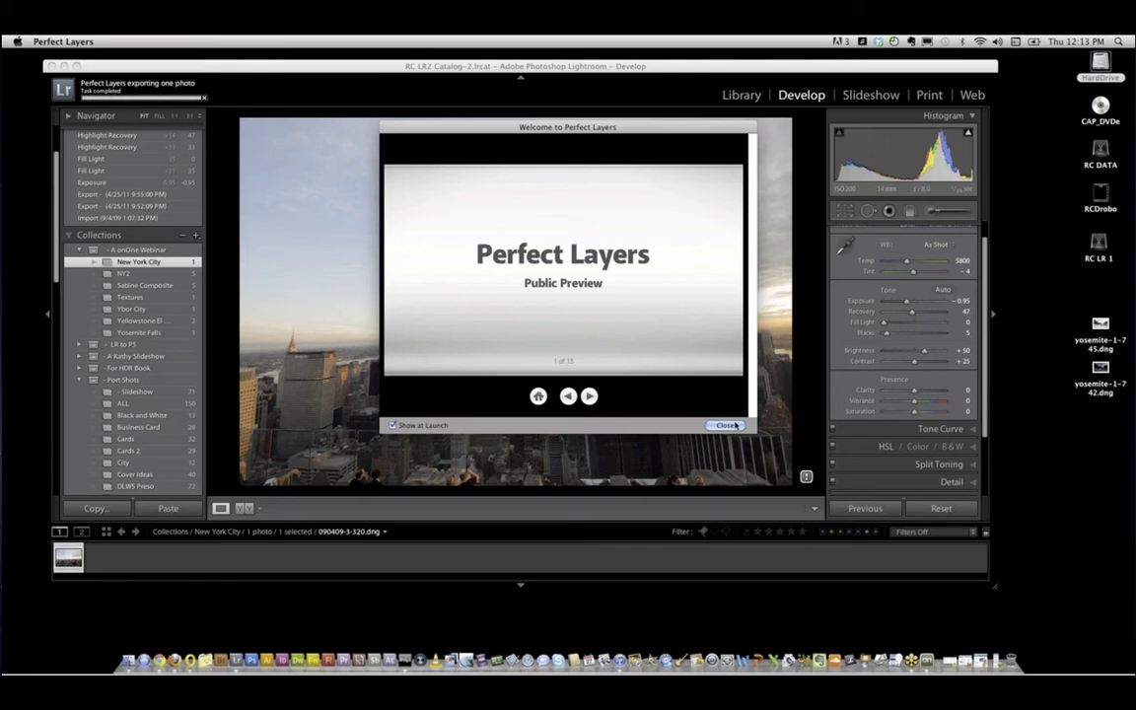
click(726, 425)
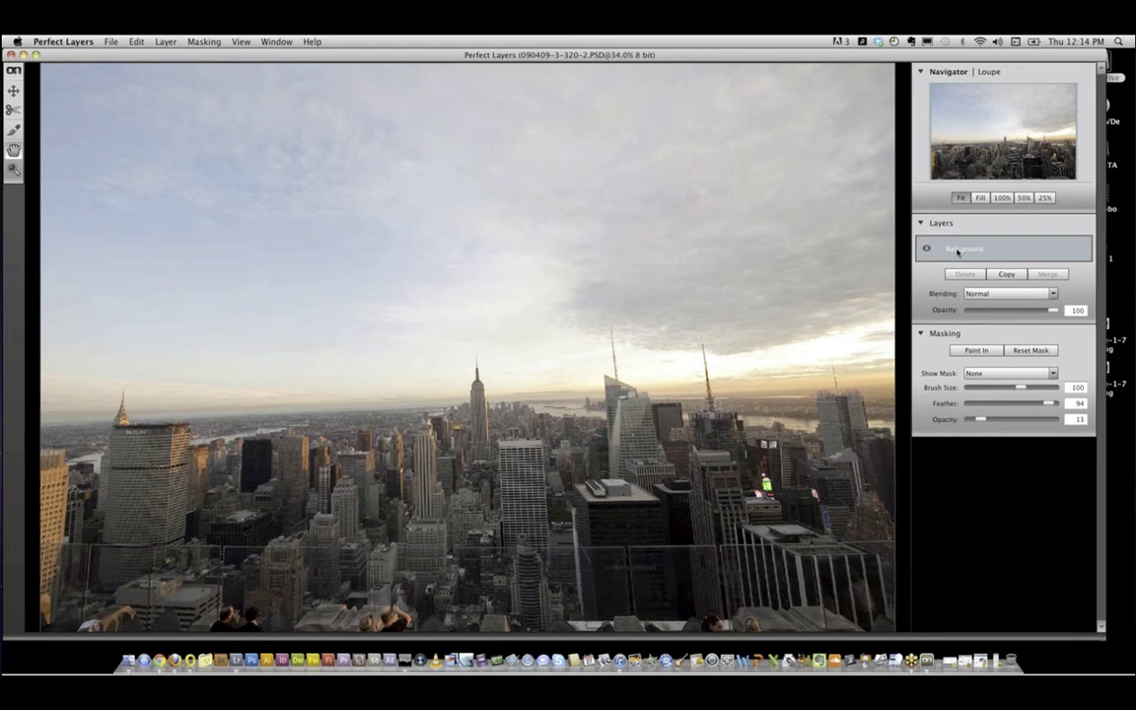
Rename the Background layer to 'original'.
double_click(957, 250)
text(o)
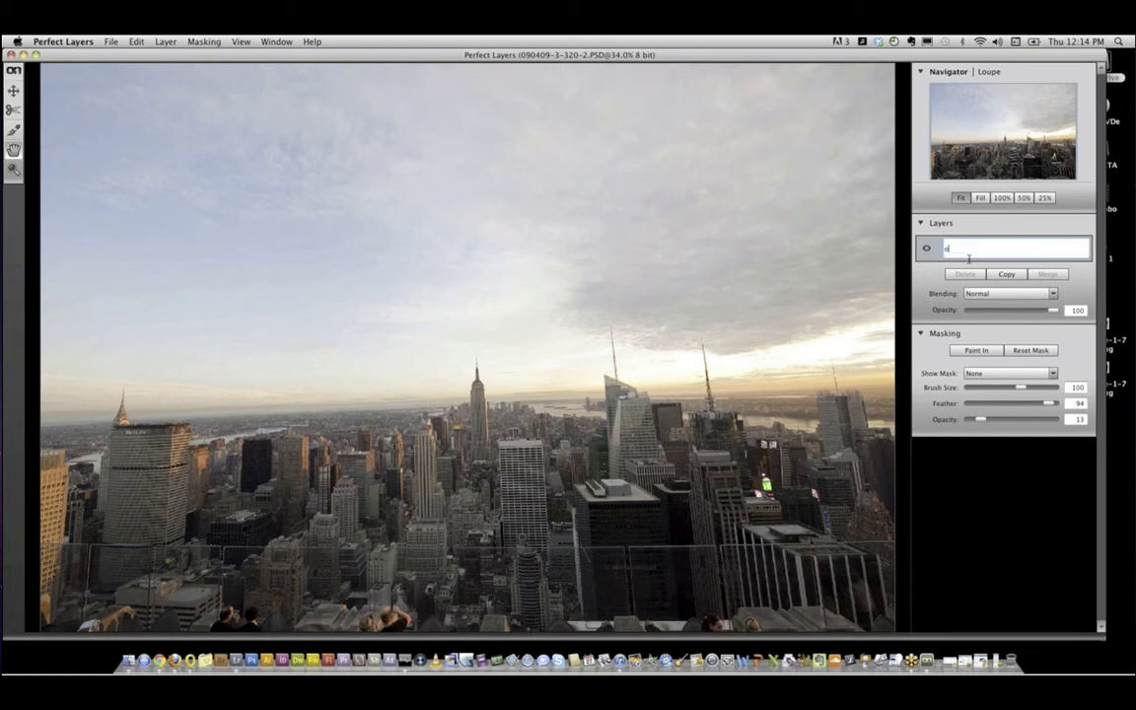
text(riginal)
key(Return)
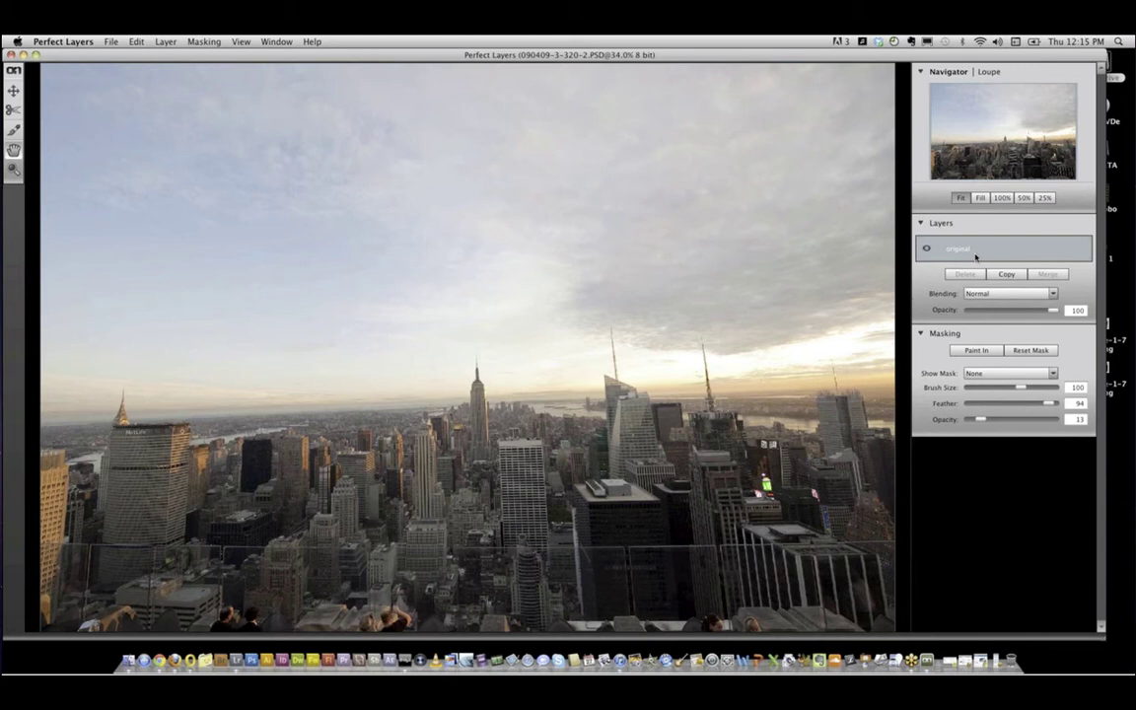
click(164, 41)
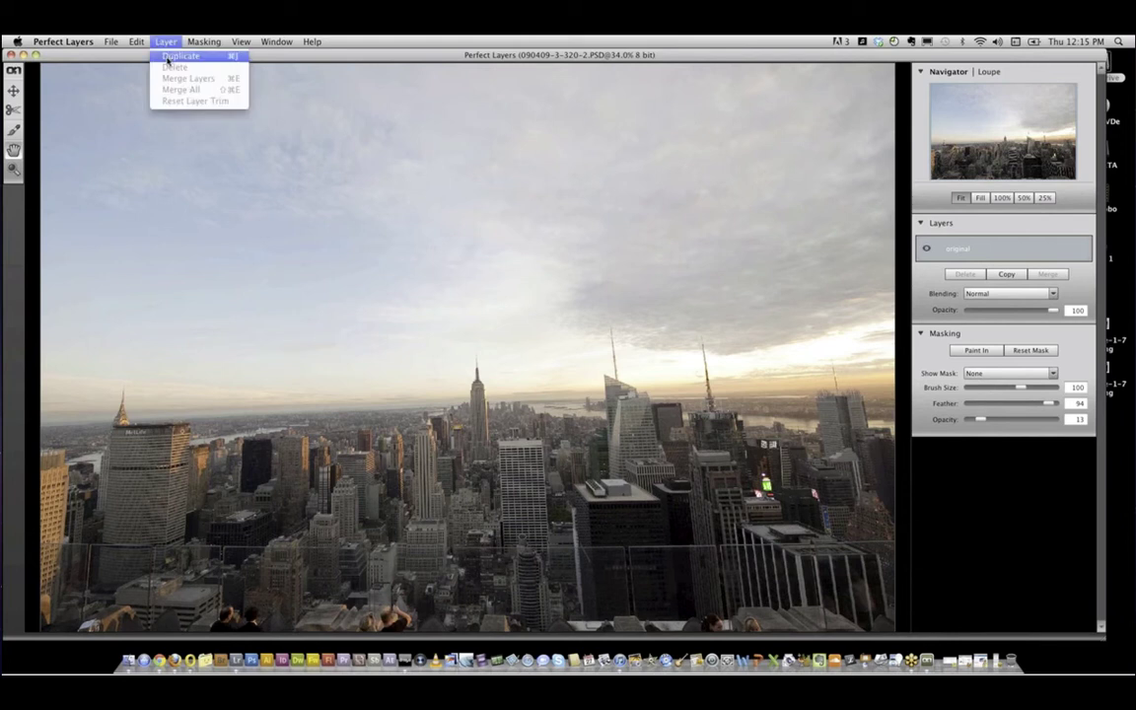
Duplicate the original layer and open the copy's Blending mode list.
click(168, 59)
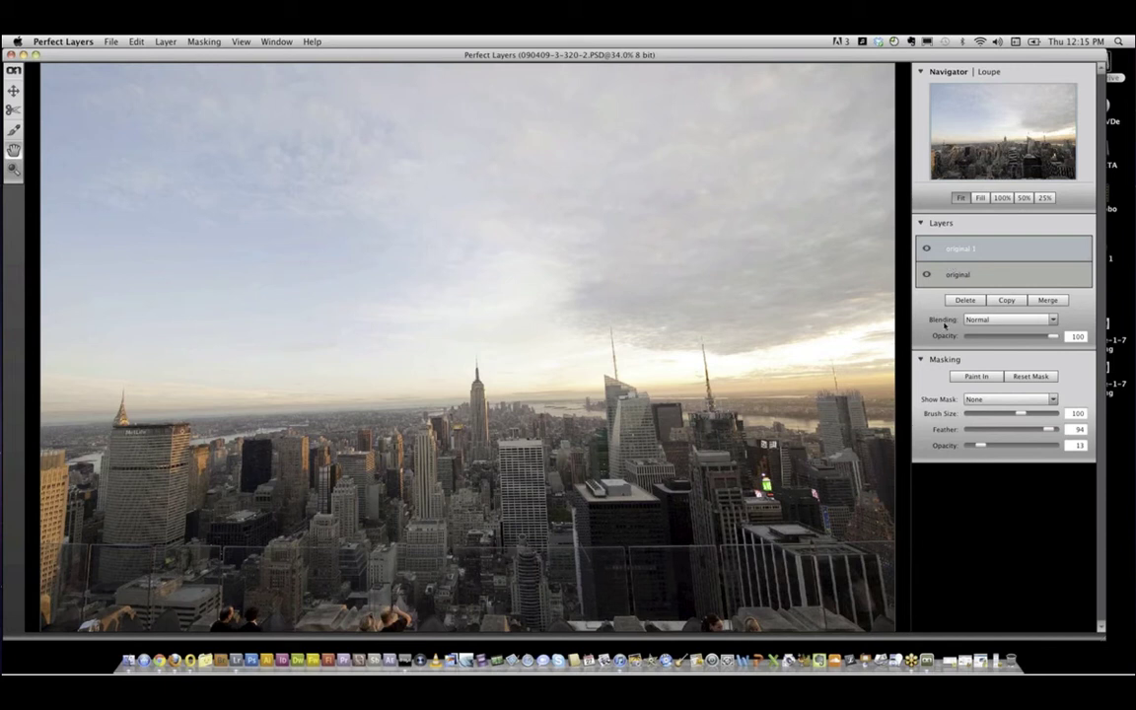
click(1053, 321)
click(1053, 320)
click(1053, 320)
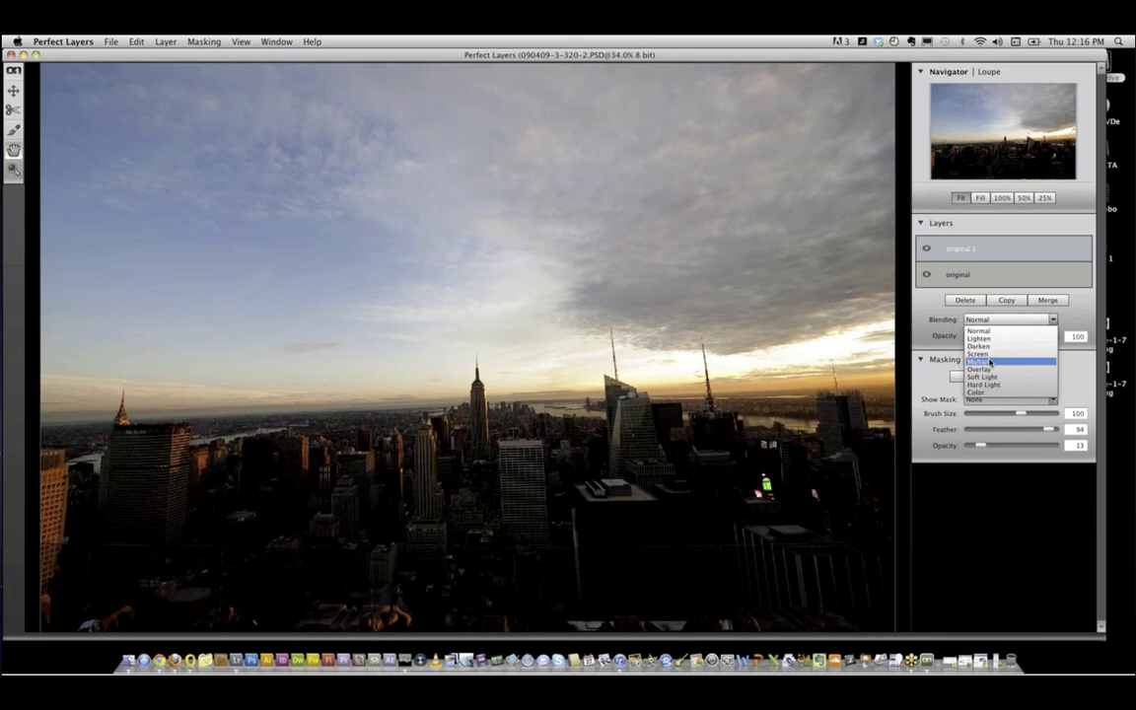
Set the copy's blending to Multiply and rename it 'dark sky'.
click(991, 363)
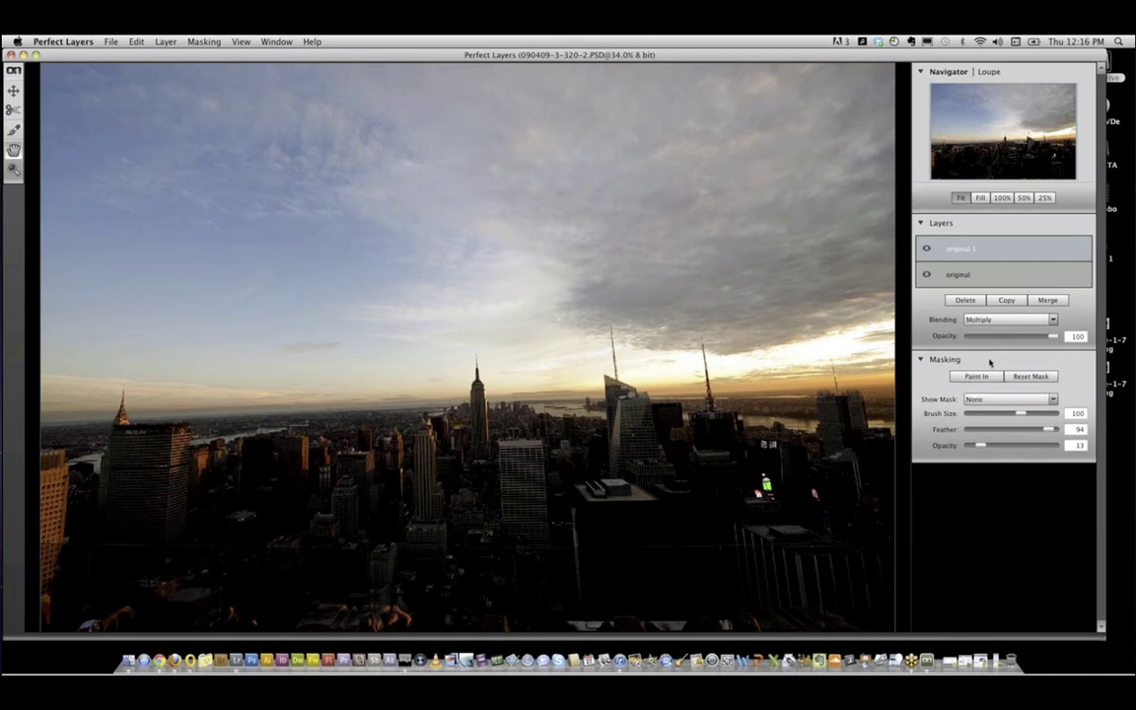
double_click(965, 251)
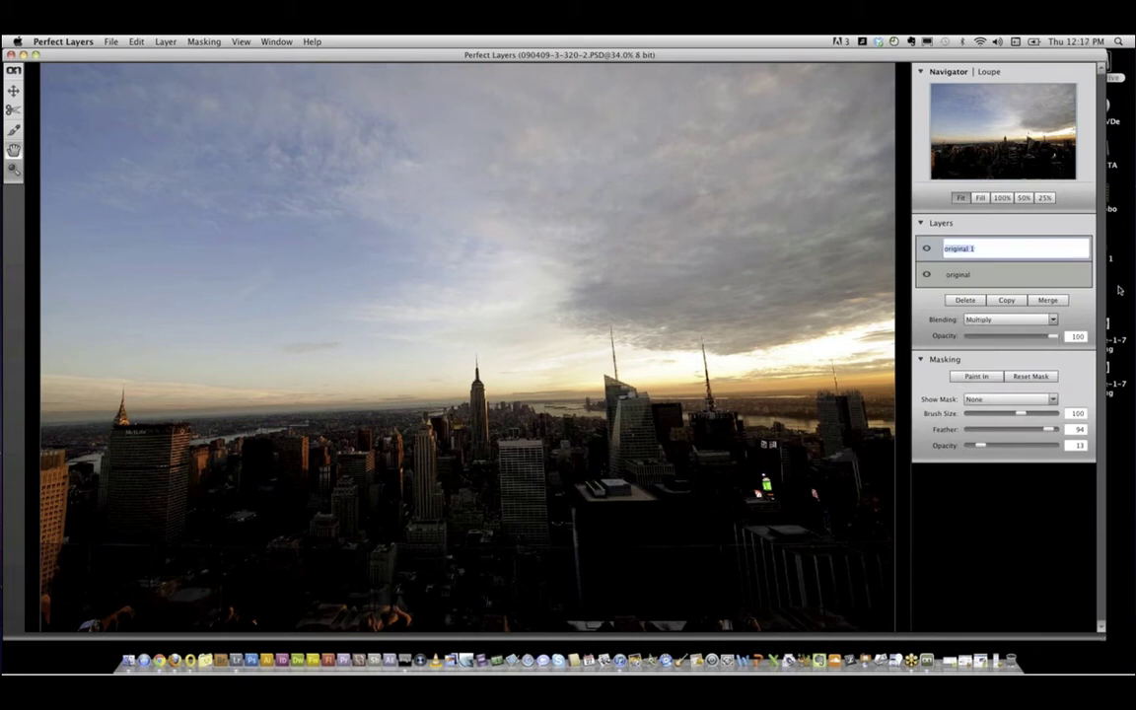
text(dark sky)
key(Return)
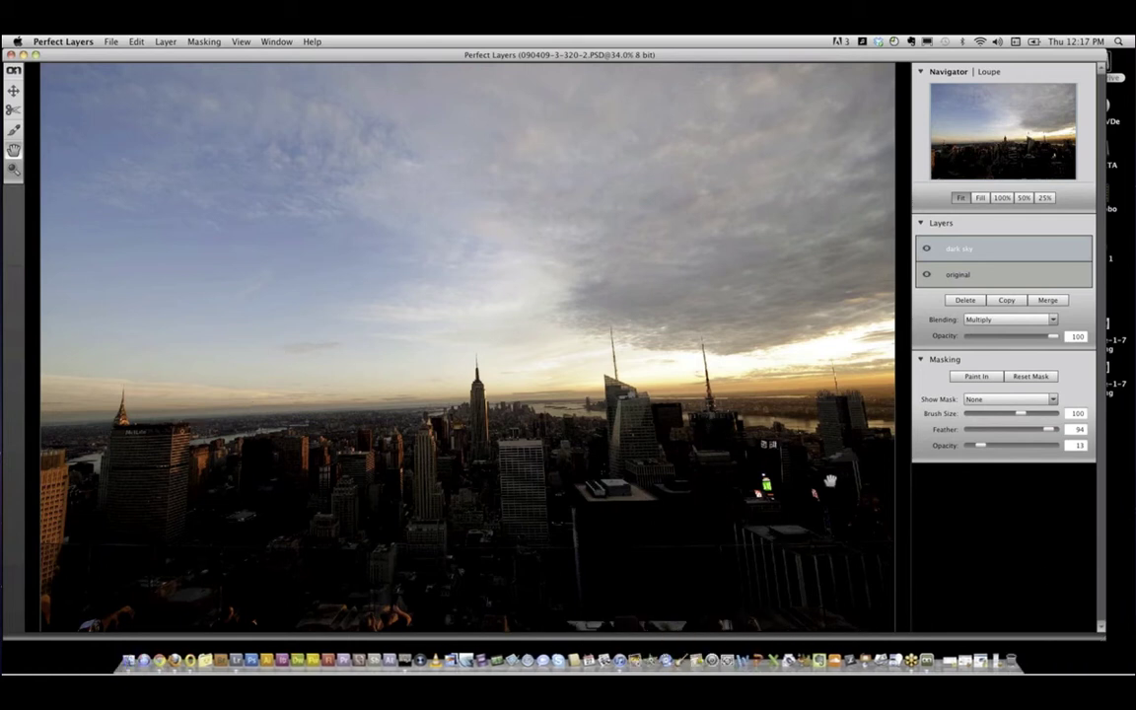
Set the mask brush to Paint Out at 100 opacity and paint out around the central building.
click(13, 133)
click(979, 379)
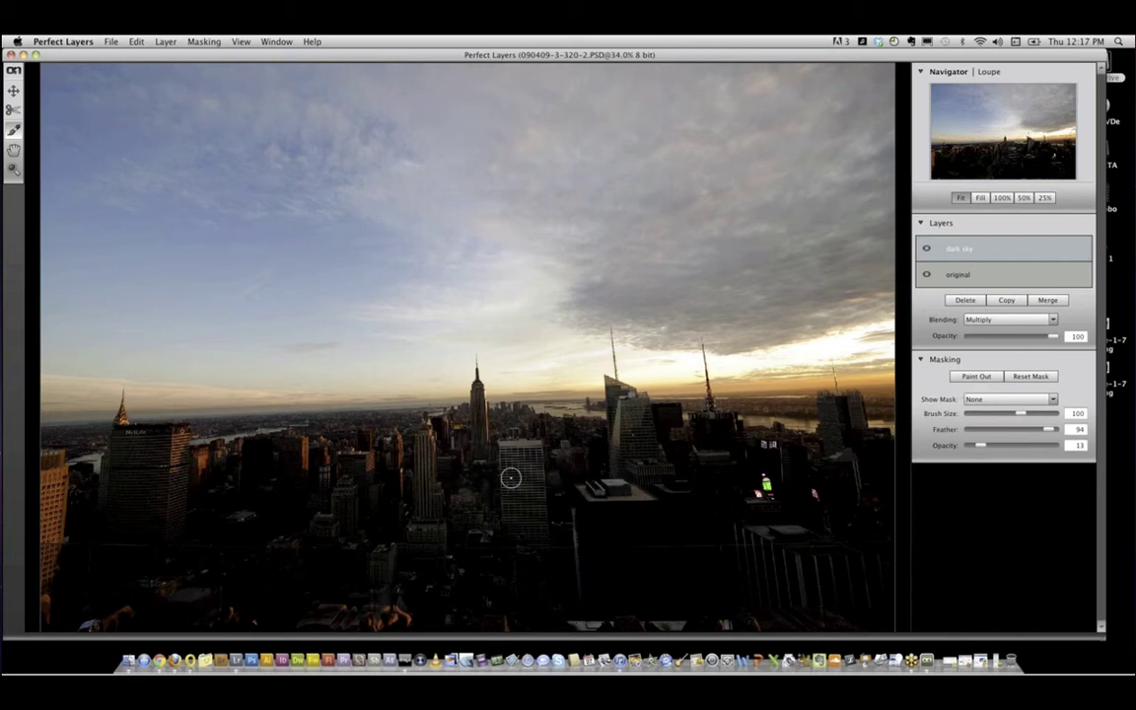
click(977, 379)
click(977, 376)
drag(991, 447, 1053, 446)
mouse_move(509, 466)
mouse_down()
mouse_move(458, 444)
mouse_move(554, 462)
mouse_move(464, 449)
mouse_move(454, 463)
mouse_move(503, 439)
mouse_move(550, 503)
mouse_move(490, 423)
mouse_move(511, 430)
mouse_move(503, 436)
mouse_up()
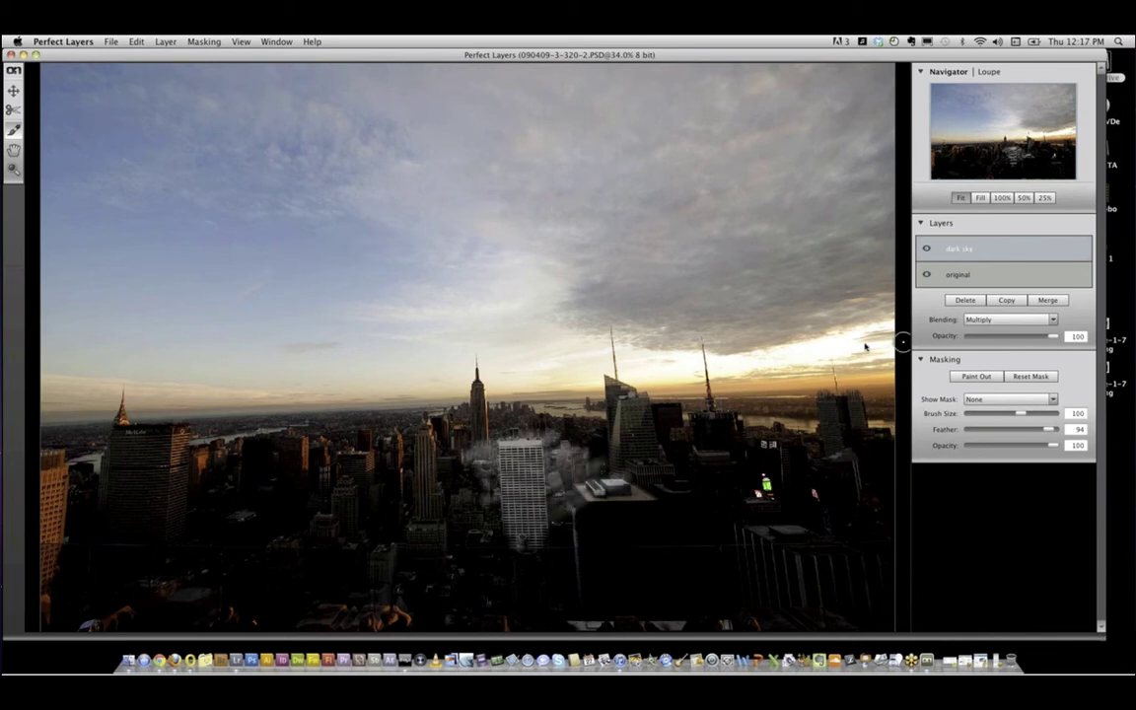
mouse_move(529, 518)
mouse_down()
mouse_move(673, 516)
mouse_move(533, 536)
mouse_move(565, 537)
mouse_move(655, 500)
mouse_move(539, 572)
mouse_move(626, 557)
mouse_move(618, 583)
mouse_move(714, 566)
mouse_move(847, 516)
mouse_move(703, 590)
mouse_move(756, 555)
mouse_move(688, 486)
mouse_up()
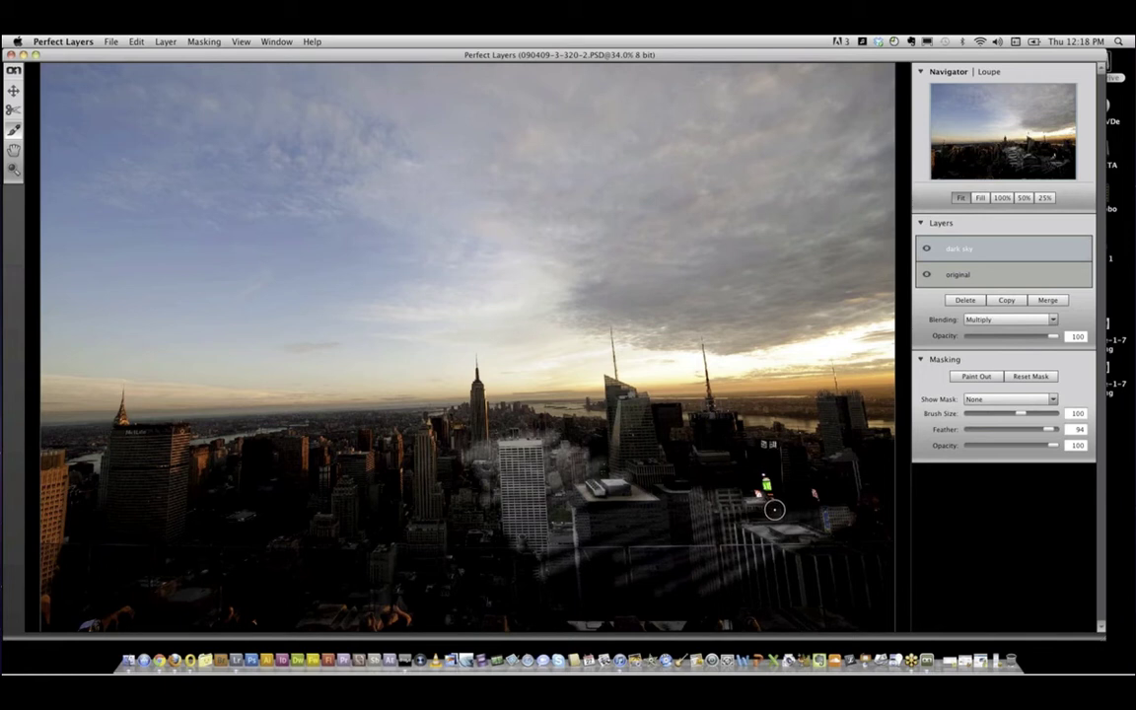
Enlarge the brush to 600, adjust its feather, and paint the dark sky off the central city.
drag(1025, 416, 1046, 414)
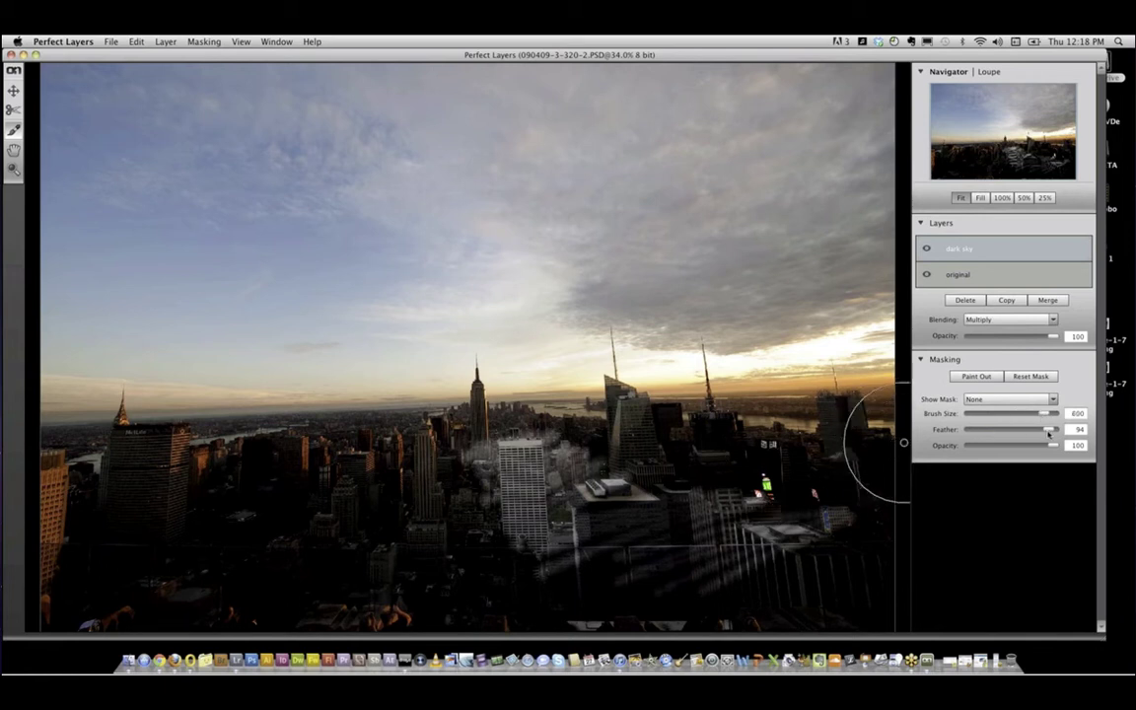
drag(1015, 433, 1008, 435)
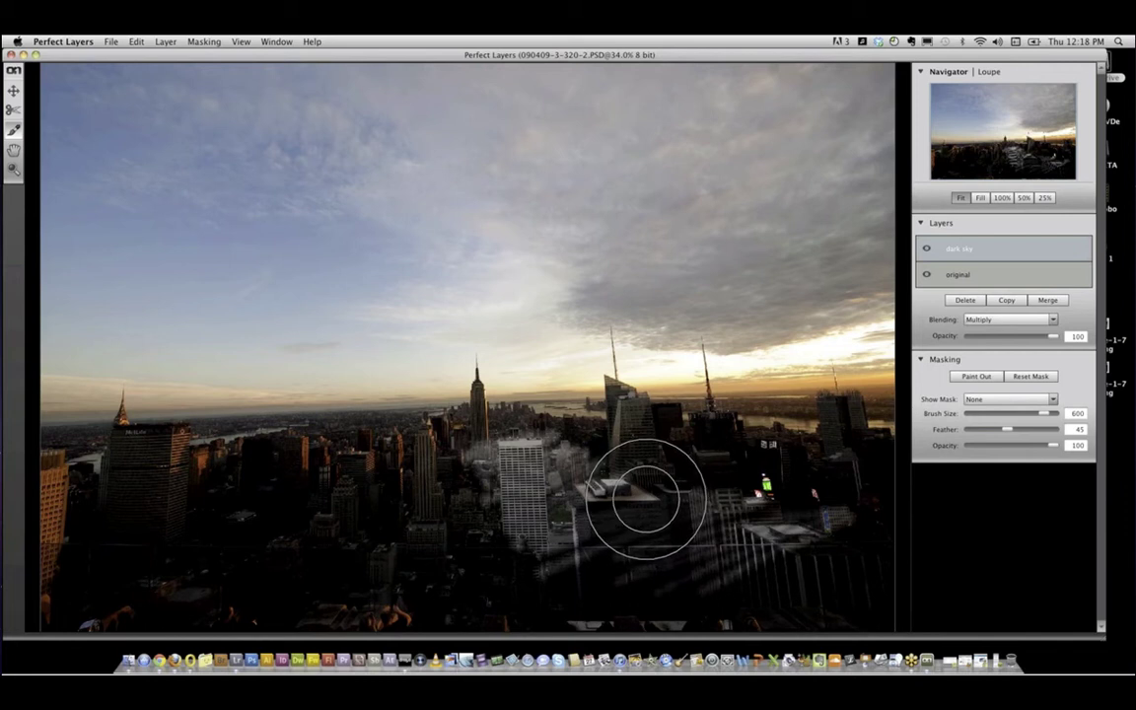
mouse_move(646, 500)
mouse_down()
mouse_move(575, 502)
mouse_move(641, 489)
mouse_move(686, 498)
mouse_move(610, 494)
mouse_move(610, 510)
mouse_move(671, 514)
mouse_up()
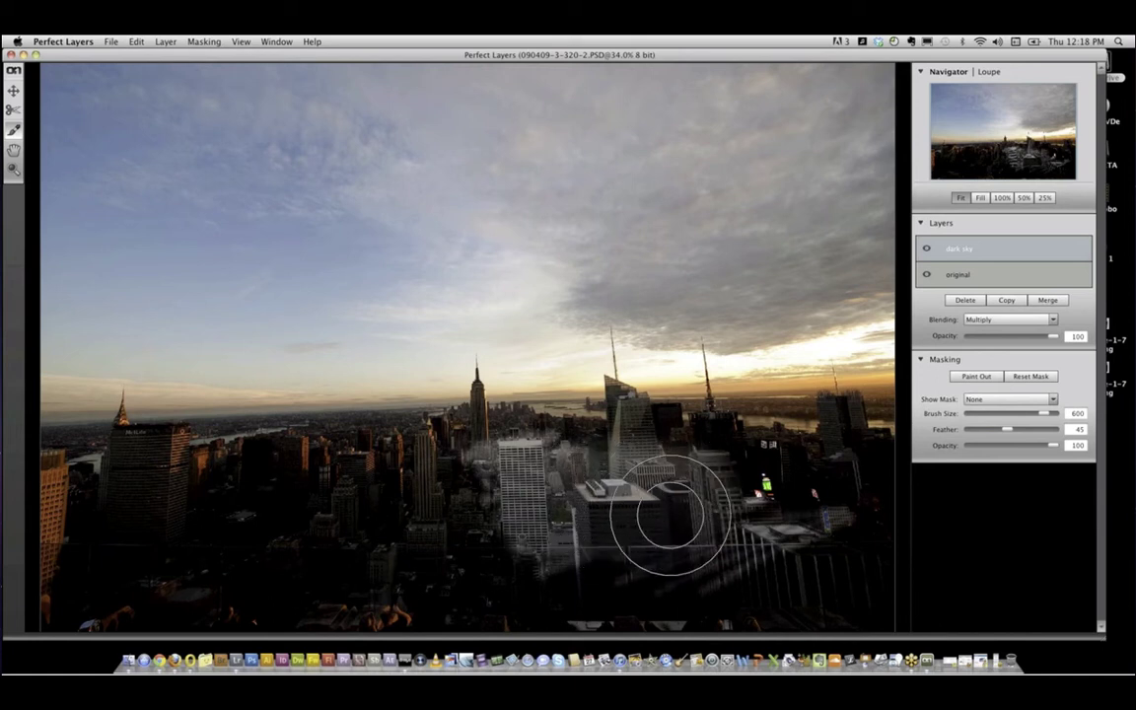
drag(1006, 429, 947, 430)
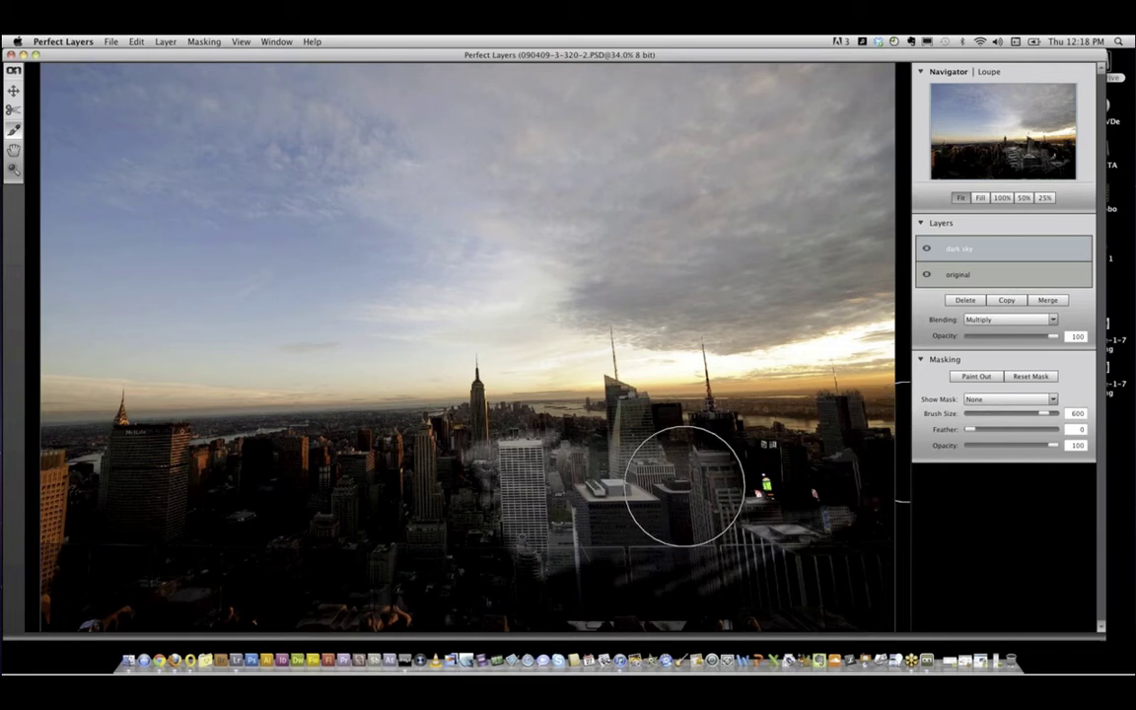
mouse_move(685, 482)
mouse_down()
mouse_move(564, 500)
mouse_move(786, 508)
mouse_move(630, 483)
mouse_move(647, 486)
mouse_move(629, 482)
mouse_move(641, 500)
mouse_up()
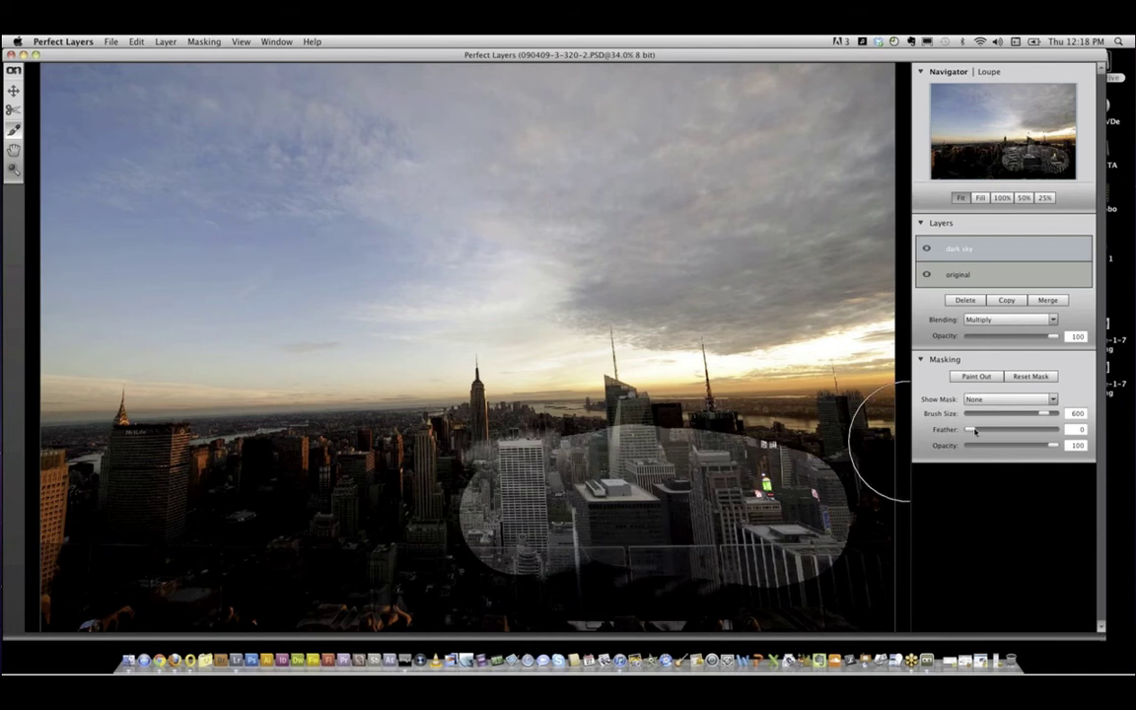
drag(979, 430, 999, 435)
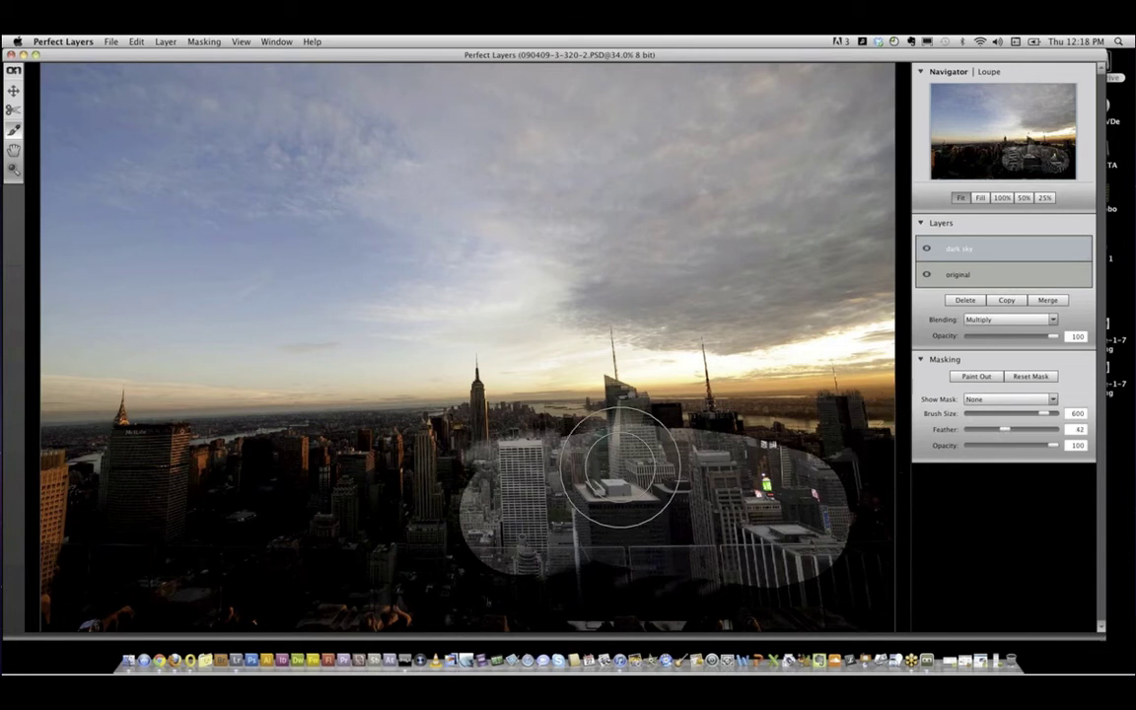
mouse_move(620, 468)
mouse_down()
mouse_move(620, 536)
mouse_move(613, 508)
mouse_move(617, 524)
mouse_move(673, 515)
mouse_move(684, 468)
mouse_move(643, 481)
mouse_move(643, 493)
mouse_move(635, 460)
mouse_move(602, 491)
mouse_move(601, 519)
mouse_move(531, 525)
mouse_move(522, 502)
mouse_move(227, 527)
mouse_move(82, 524)
mouse_move(65, 509)
mouse_move(404, 487)
mouse_move(486, 468)
mouse_move(625, 483)
mouse_move(865, 538)
mouse_move(857, 557)
mouse_move(760, 577)
mouse_move(393, 586)
mouse_move(45, 576)
mouse_move(43, 605)
mouse_move(137, 590)
mouse_move(396, 603)
mouse_move(742, 581)
mouse_move(850, 551)
mouse_move(862, 528)
mouse_move(840, 502)
mouse_move(807, 493)
mouse_move(867, 495)
mouse_move(879, 524)
mouse_move(874, 534)
mouse_move(812, 498)
mouse_move(715, 470)
mouse_move(638, 471)
mouse_move(721, 483)
mouse_move(639, 469)
mouse_move(654, 464)
mouse_move(680, 545)
mouse_up()
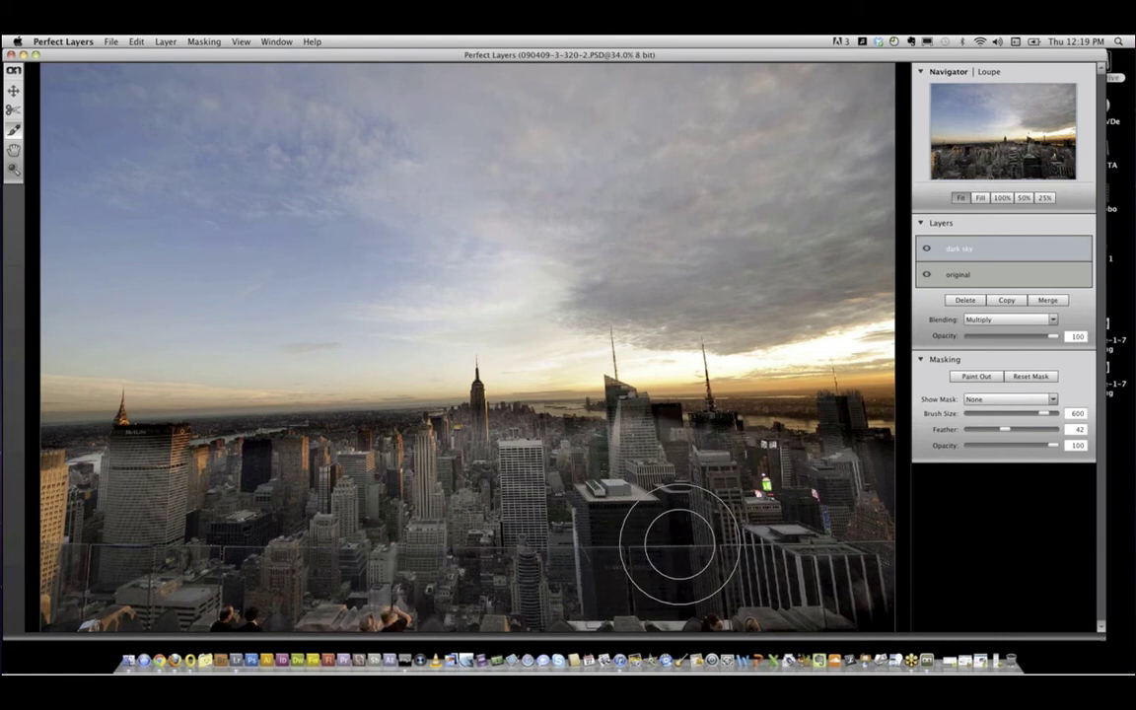
Shrink the brush to 50 and paint the darkening off the glass tower's top.
drag(1041, 414, 1009, 415)
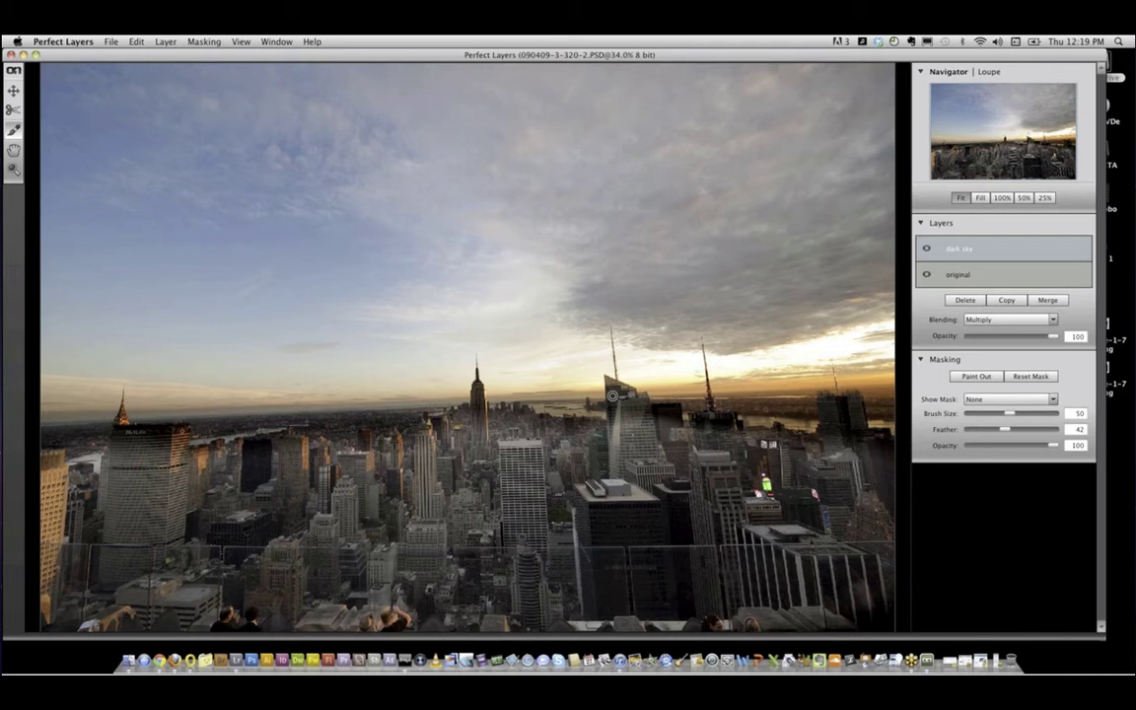
drag(612, 395, 614, 424)
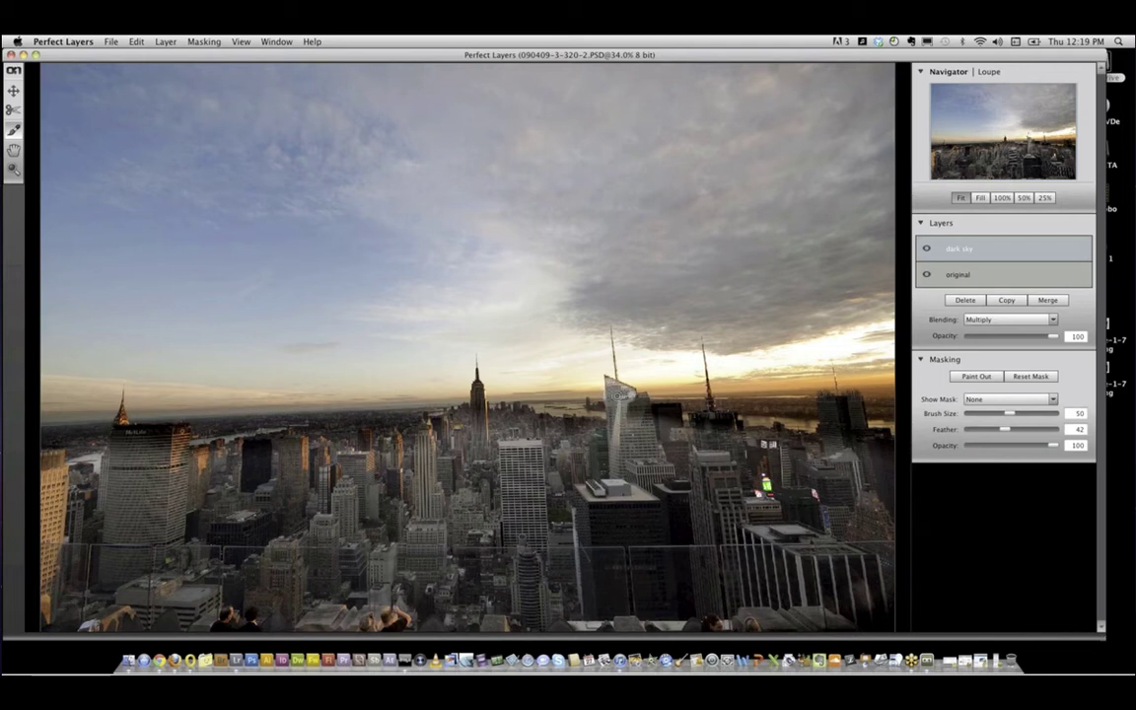
drag(619, 394, 649, 416)
Toggle the mask brush until Paint Out is active and set Brush Size to 90.
click(975, 377)
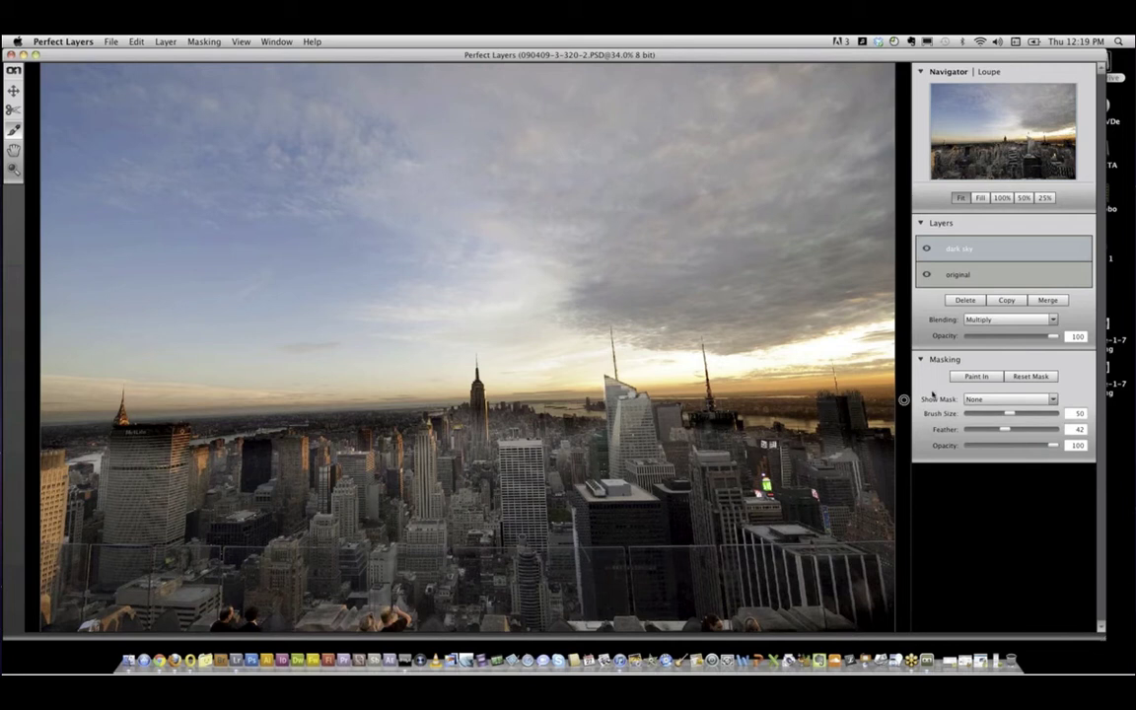
key(alt)
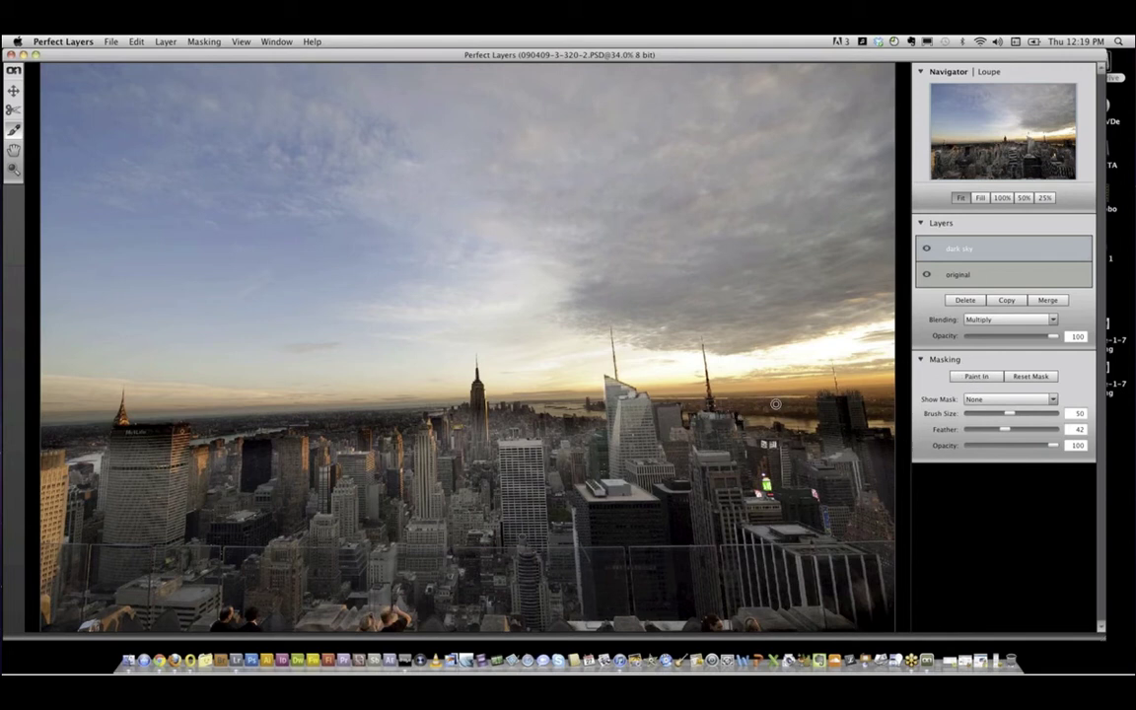
click(977, 377)
click(952, 378)
key(x)
click(1018, 416)
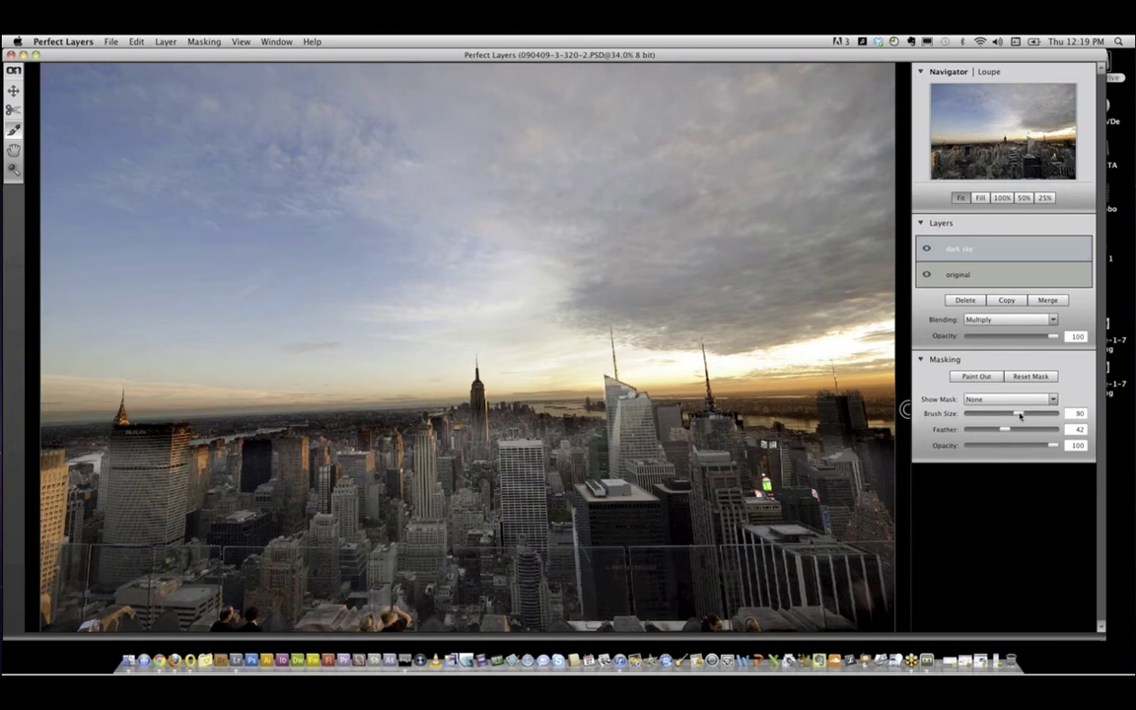
Paint out the right-edge buildings and left tower top, then switch the brush to Paint In.
click(838, 413)
mouse_move(838, 413)
mouse_down()
mouse_move(858, 438)
mouse_move(824, 403)
mouse_move(855, 403)
mouse_move(854, 442)
mouse_move(866, 437)
mouse_move(882, 463)
mouse_move(877, 437)
mouse_move(888, 437)
mouse_move(892, 500)
mouse_up()
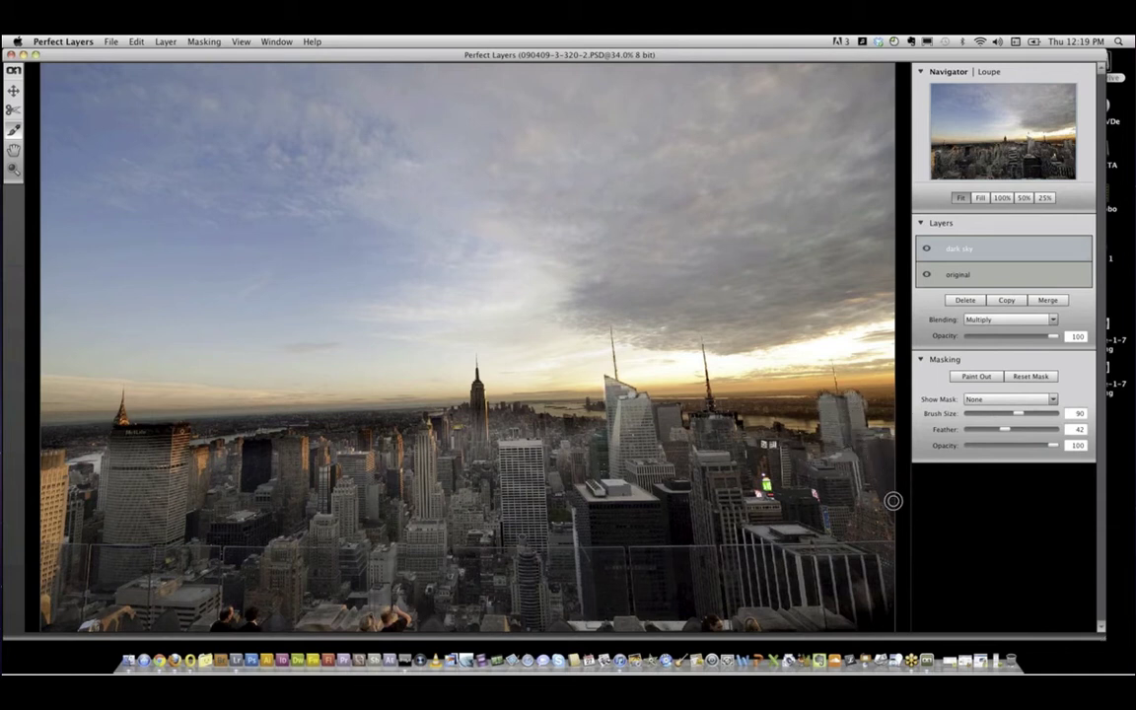
mouse_move(150, 449)
mouse_down()
mouse_move(113, 421)
mouse_move(179, 431)
mouse_move(160, 404)
mouse_move(134, 404)
mouse_move(149, 467)
mouse_move(396, 415)
mouse_move(431, 358)
mouse_move(481, 433)
mouse_move(431, 385)
mouse_move(437, 409)
mouse_up()
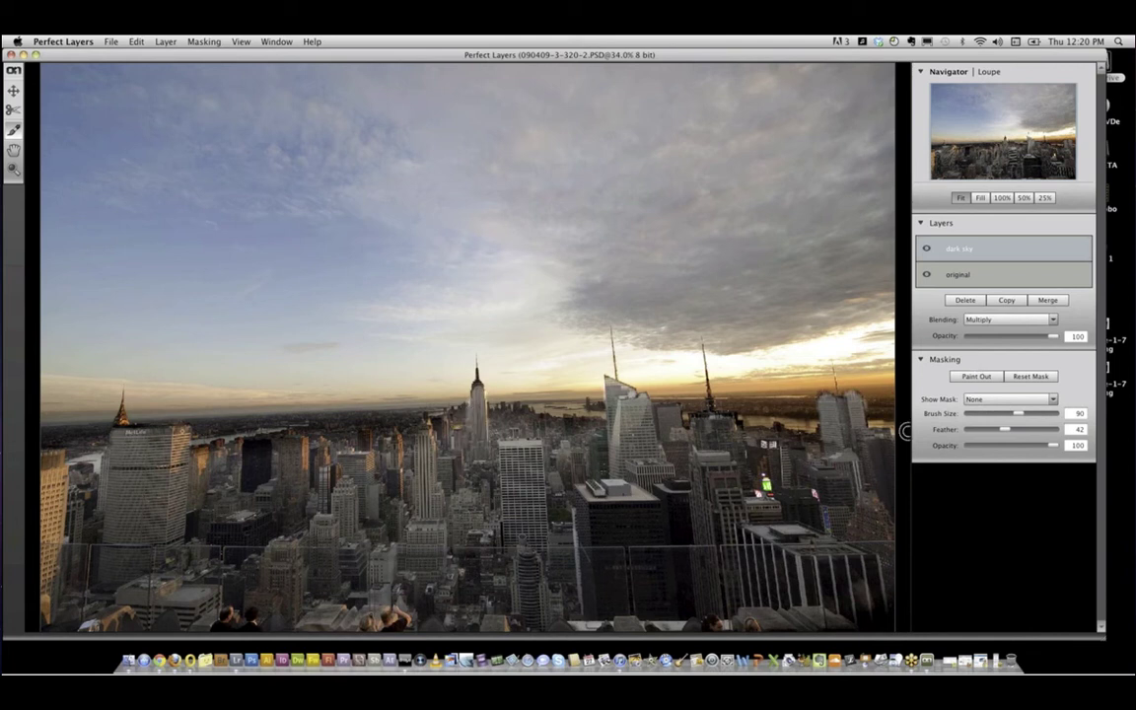
key(x)
key(x)
click(13, 168)
drag(414, 326, 533, 454)
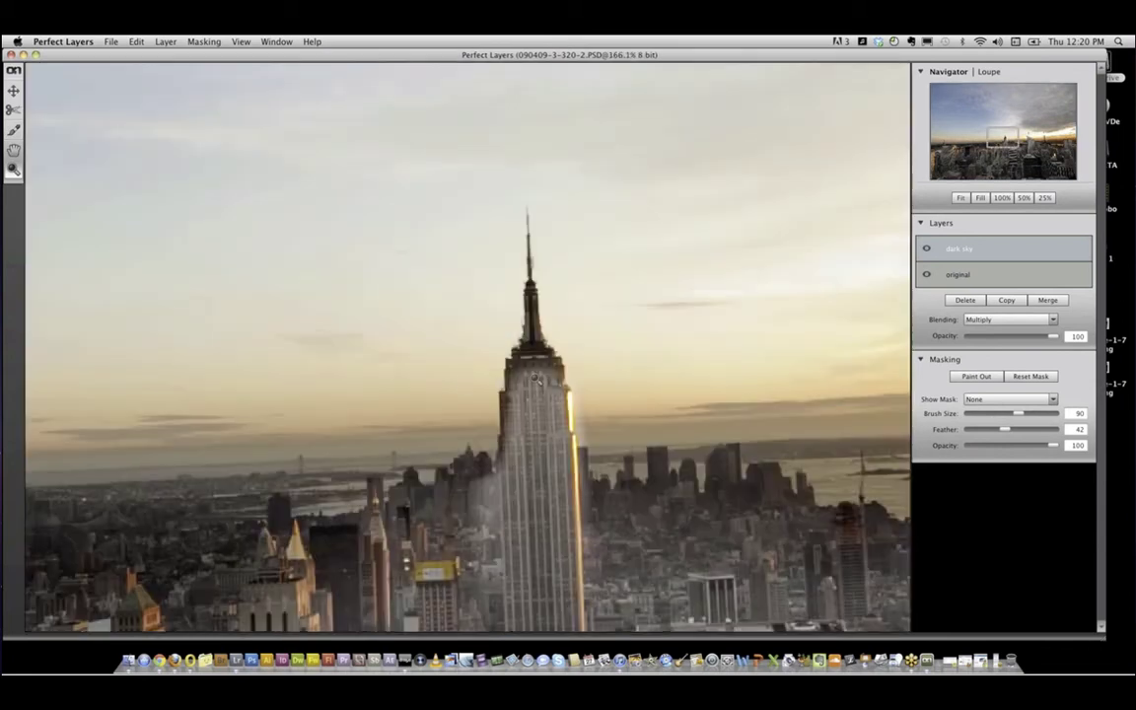
alt+click(641, 424)
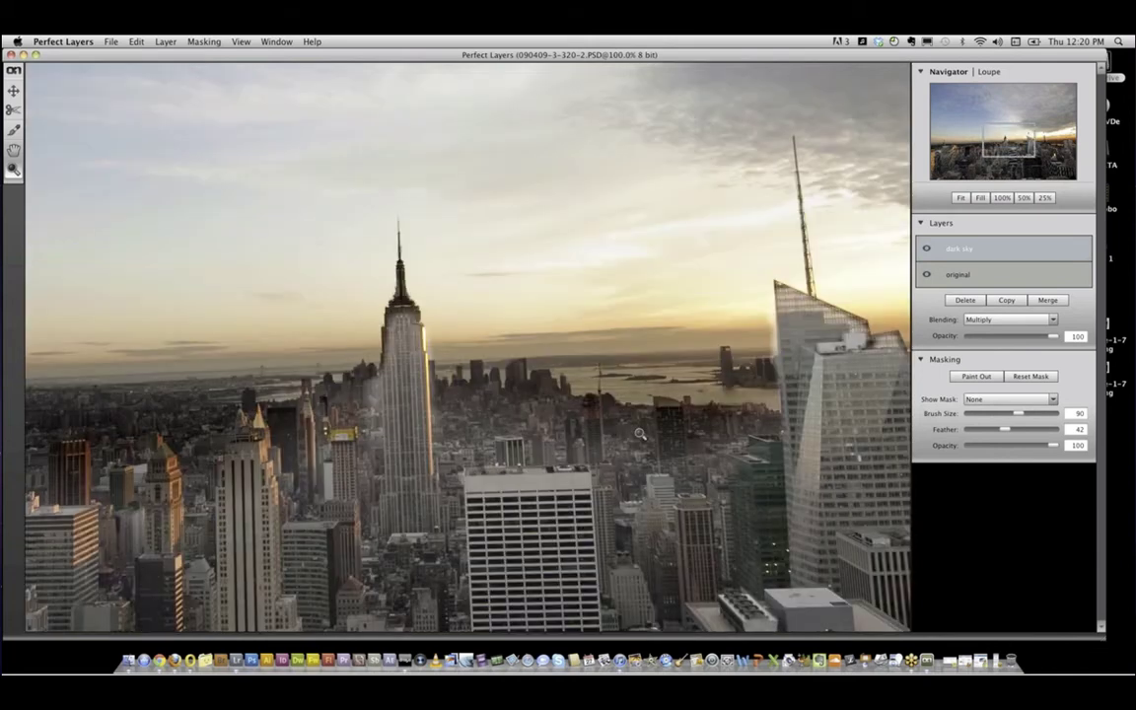
alt+click(574, 391)
alt+click(474, 375)
alt+click(407, 386)
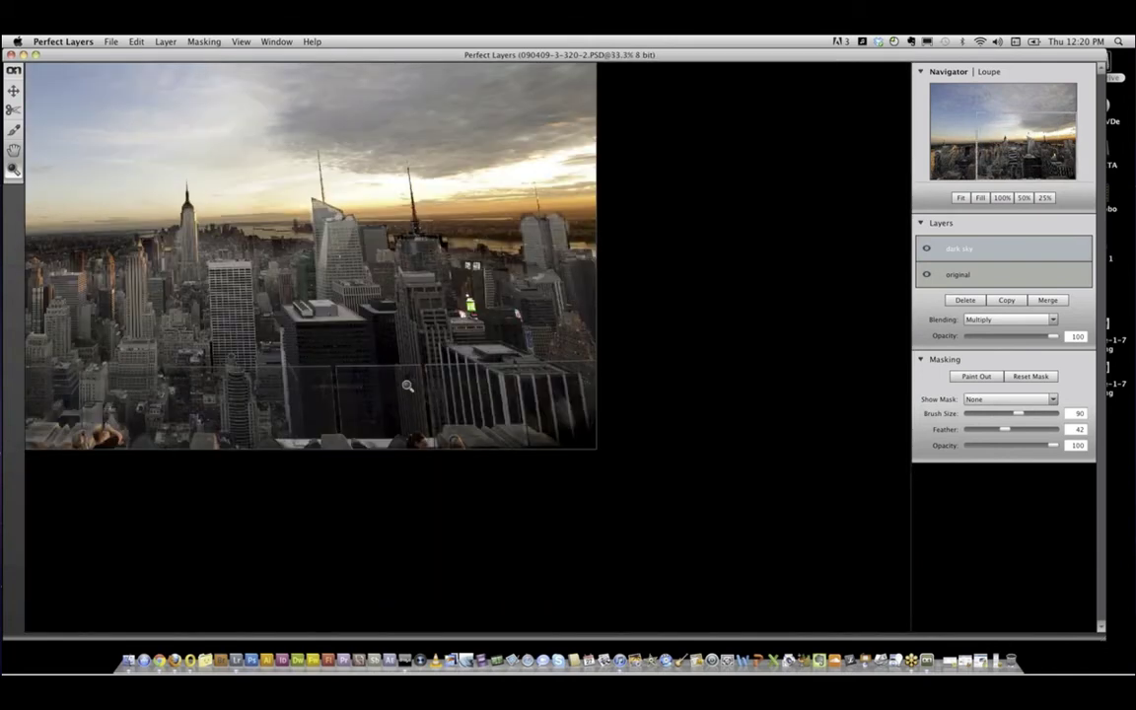
alt+click(407, 386)
alt+click(407, 385)
click(14, 149)
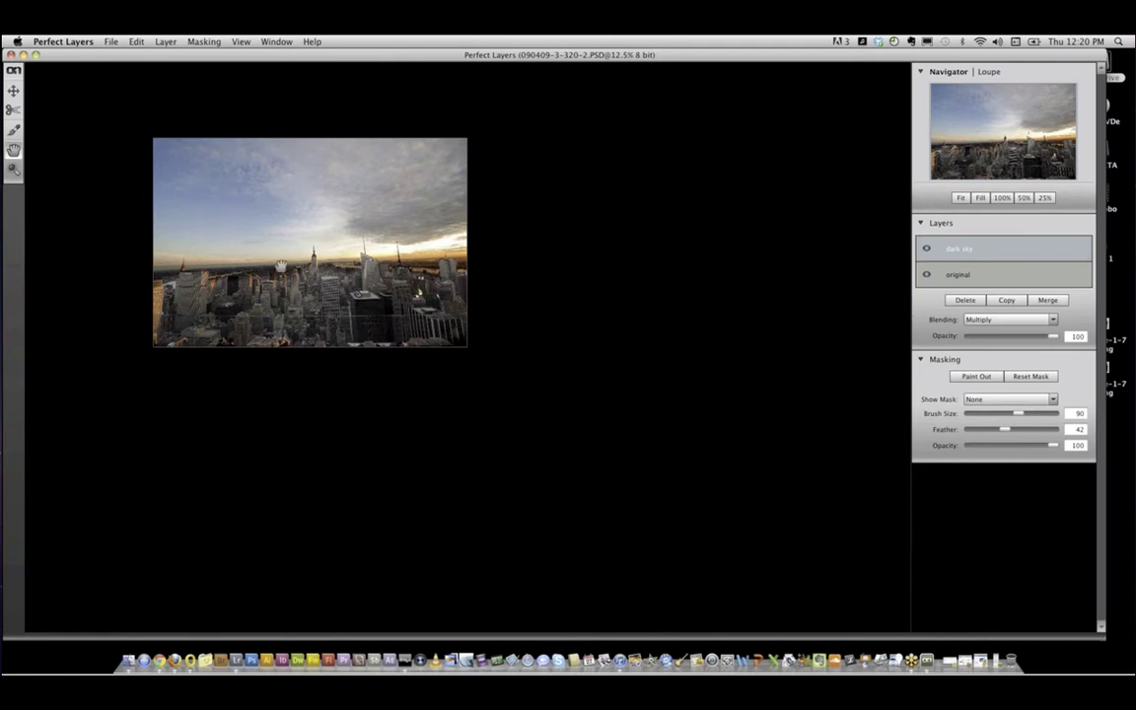
drag(281, 266, 598, 424)
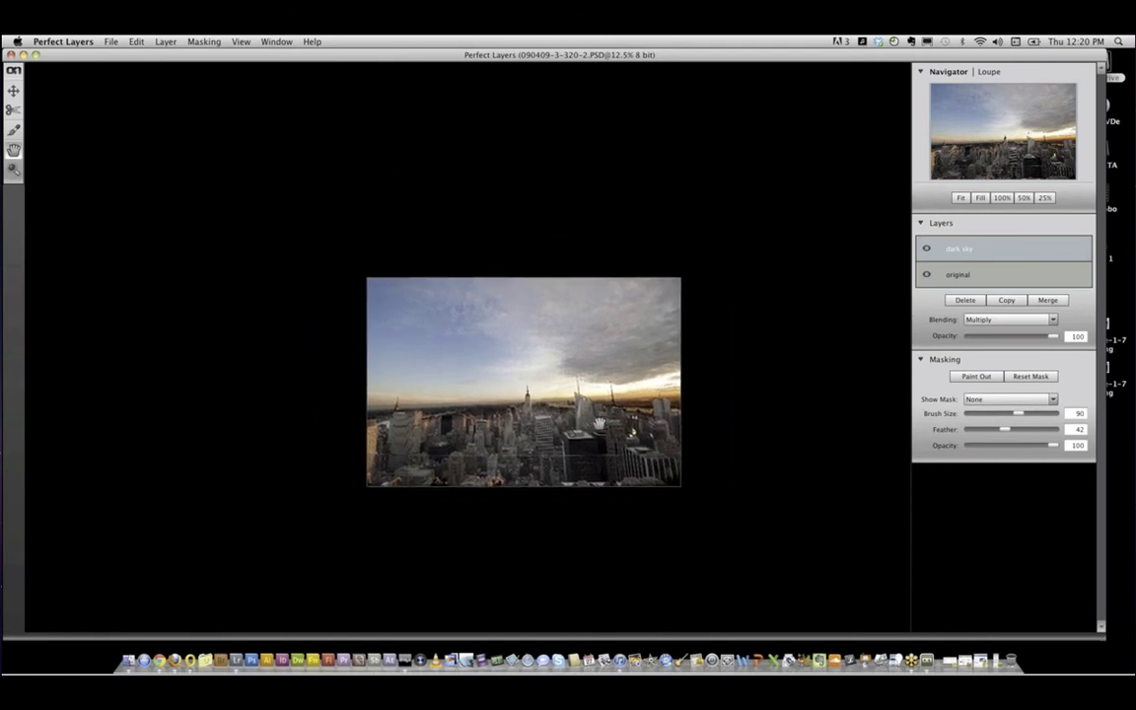
click(15, 169)
click(451, 336)
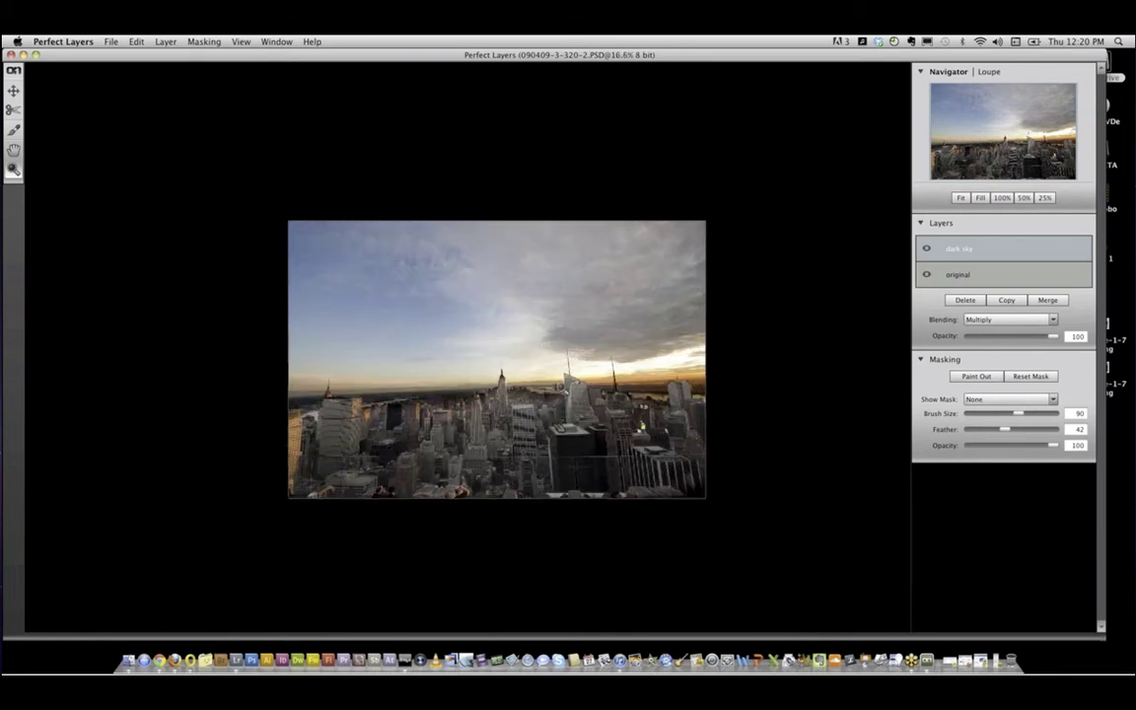
click(529, 357)
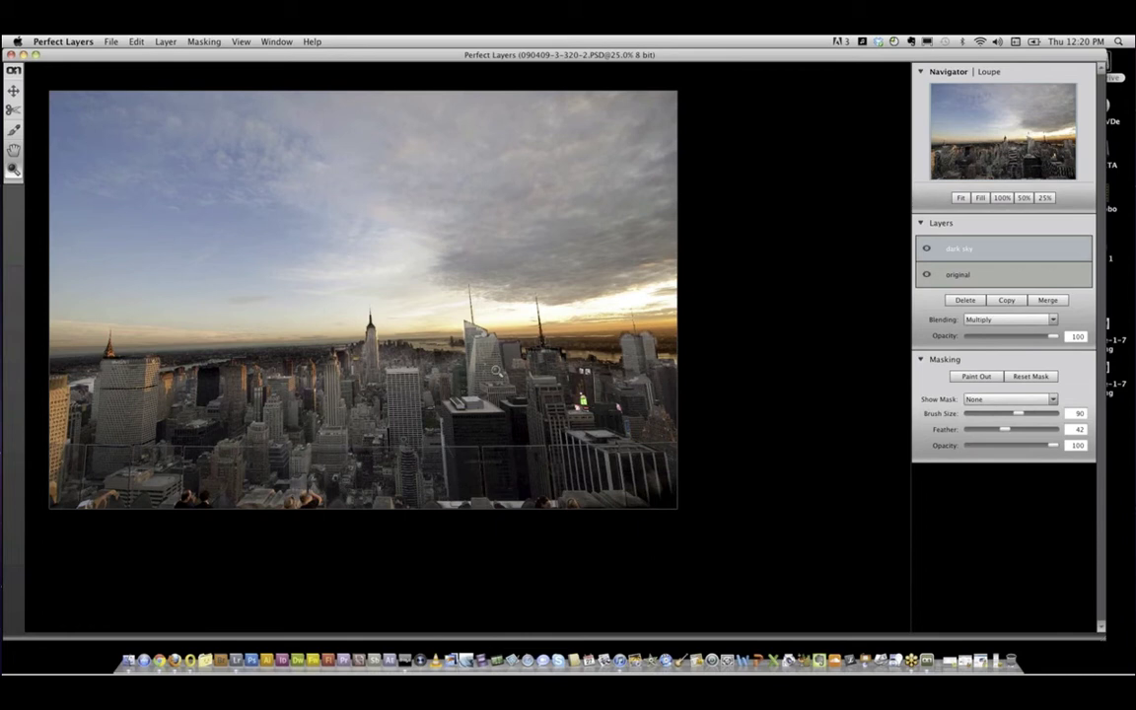
Close the skyline document saving its changes, and quit Perfect Layers back to Lightroom.
key(super+w)
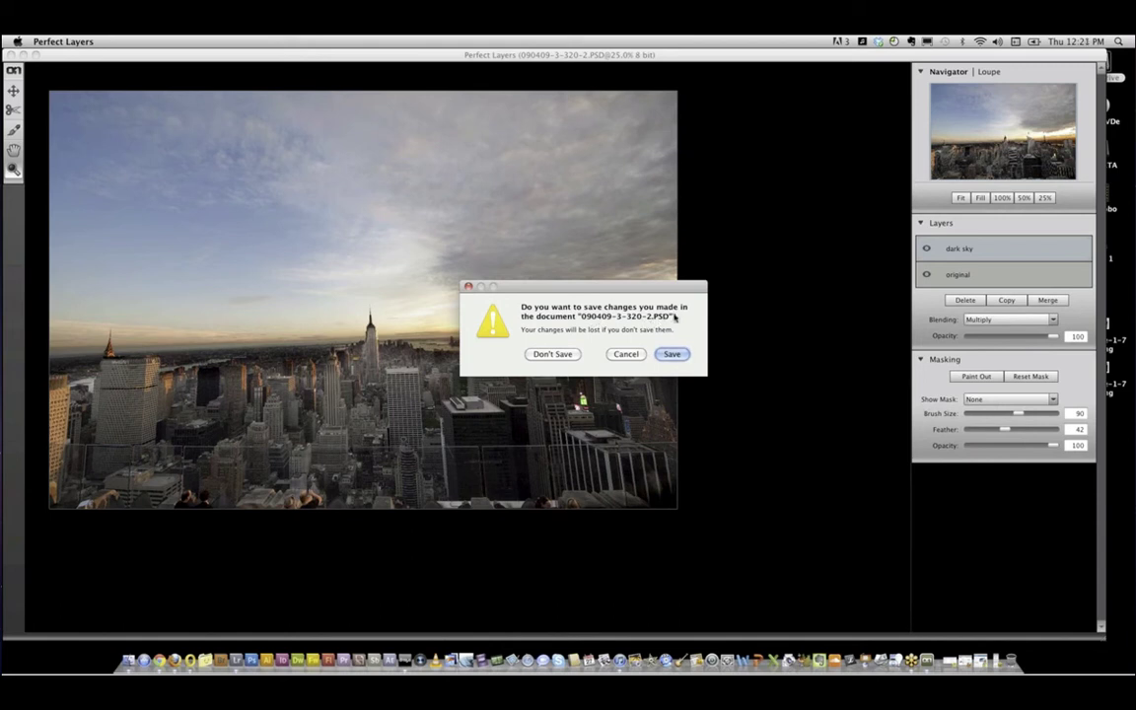
click(676, 355)
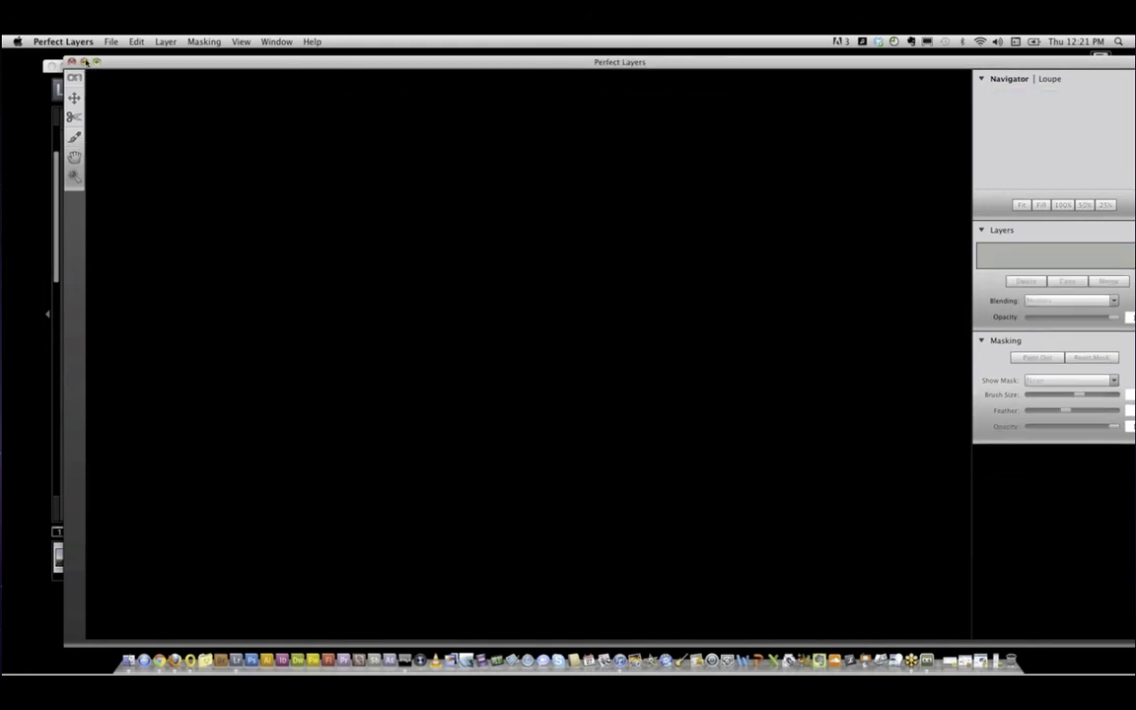
click(83, 61)
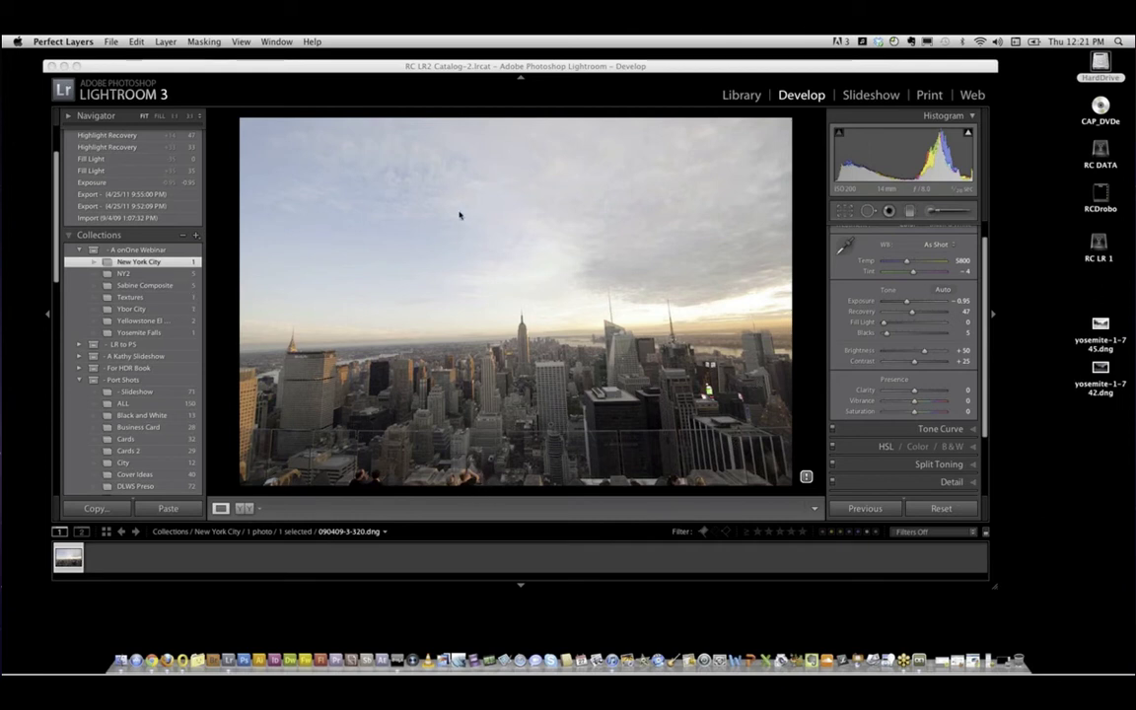
Straighten the New York City skyline to a 0.61 angle and commit the crop.
click(902, 641)
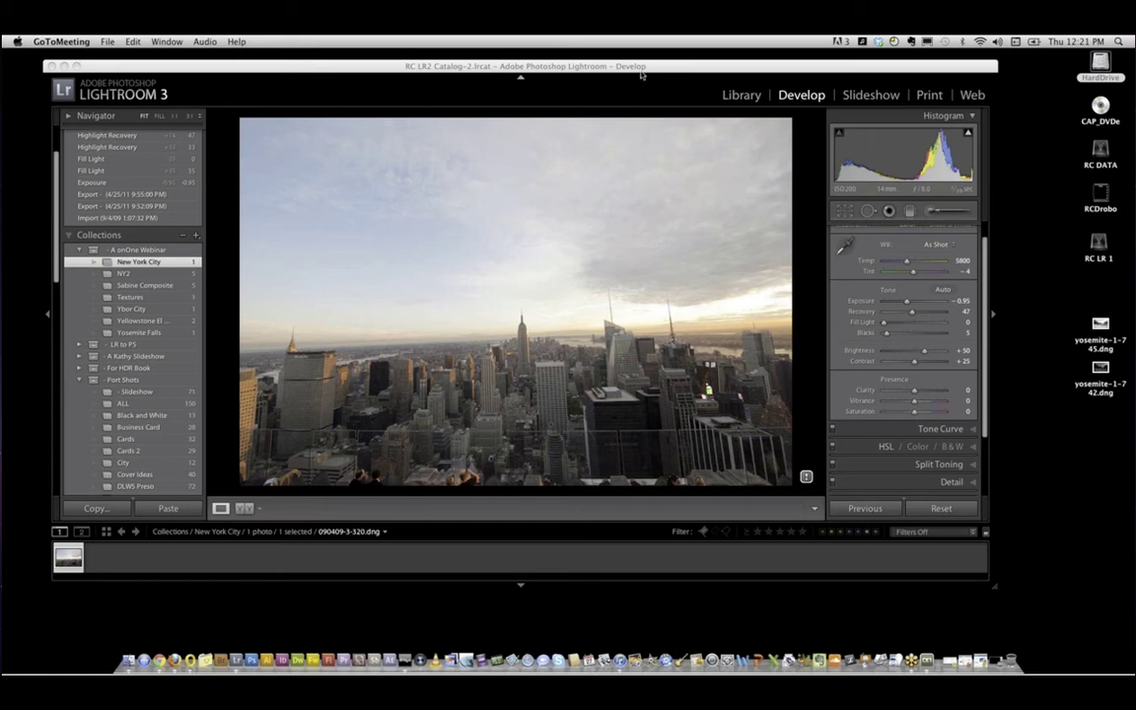
drag(648, 71, 704, 55)
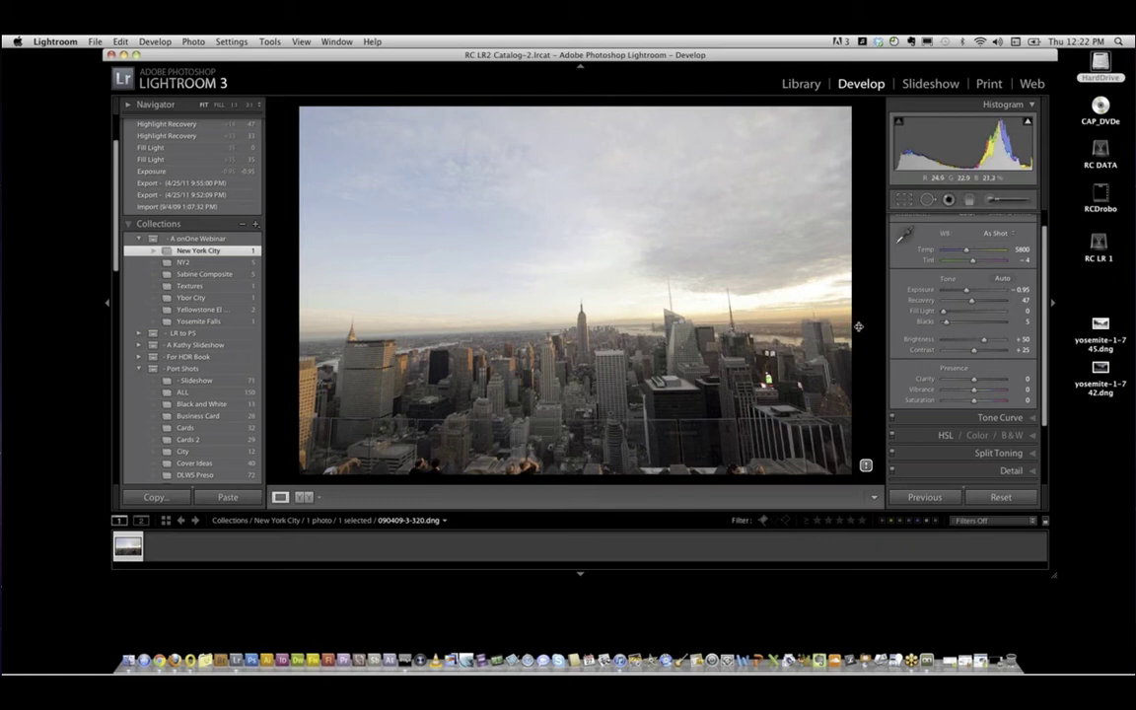
key(r)
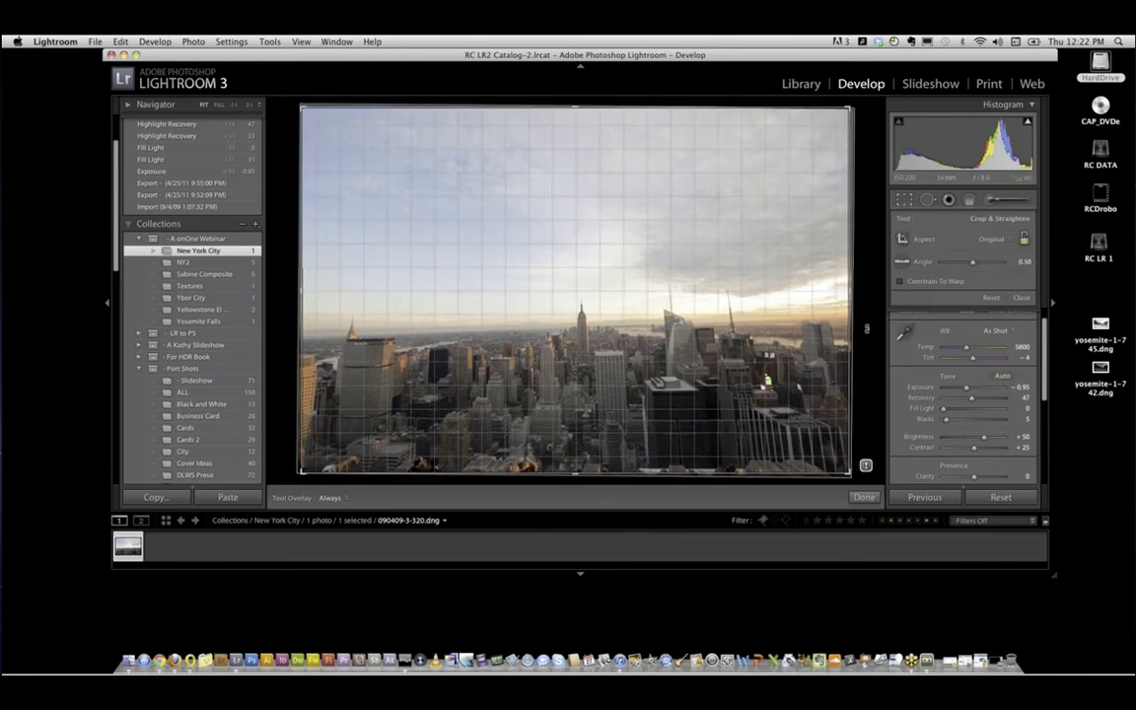
drag(809, 367, 803, 360)
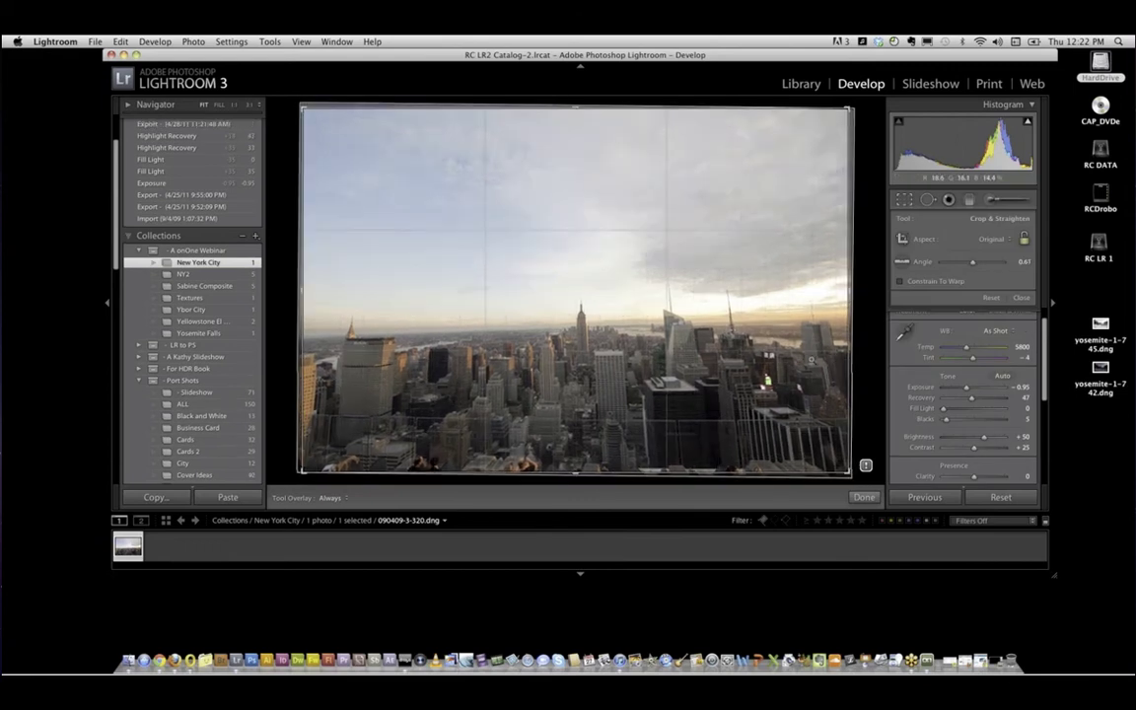
key(r)
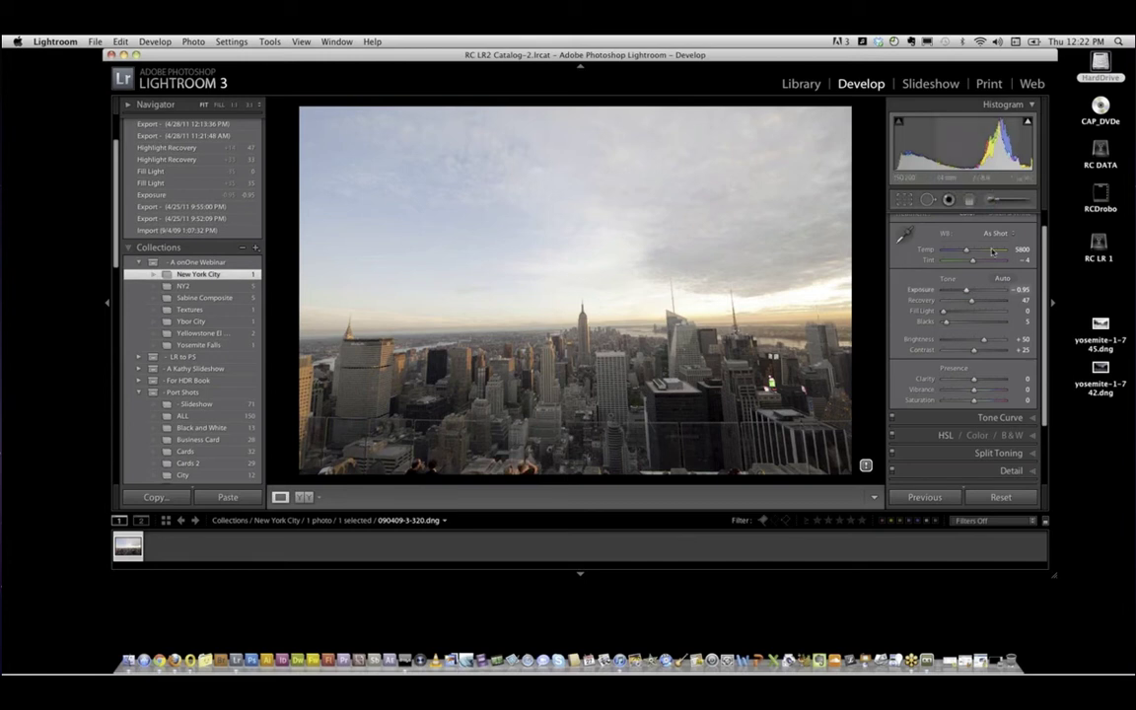
In Library, switch the Metadata panel to EXIF and show the skyline photo in Loupe view.
key(g)
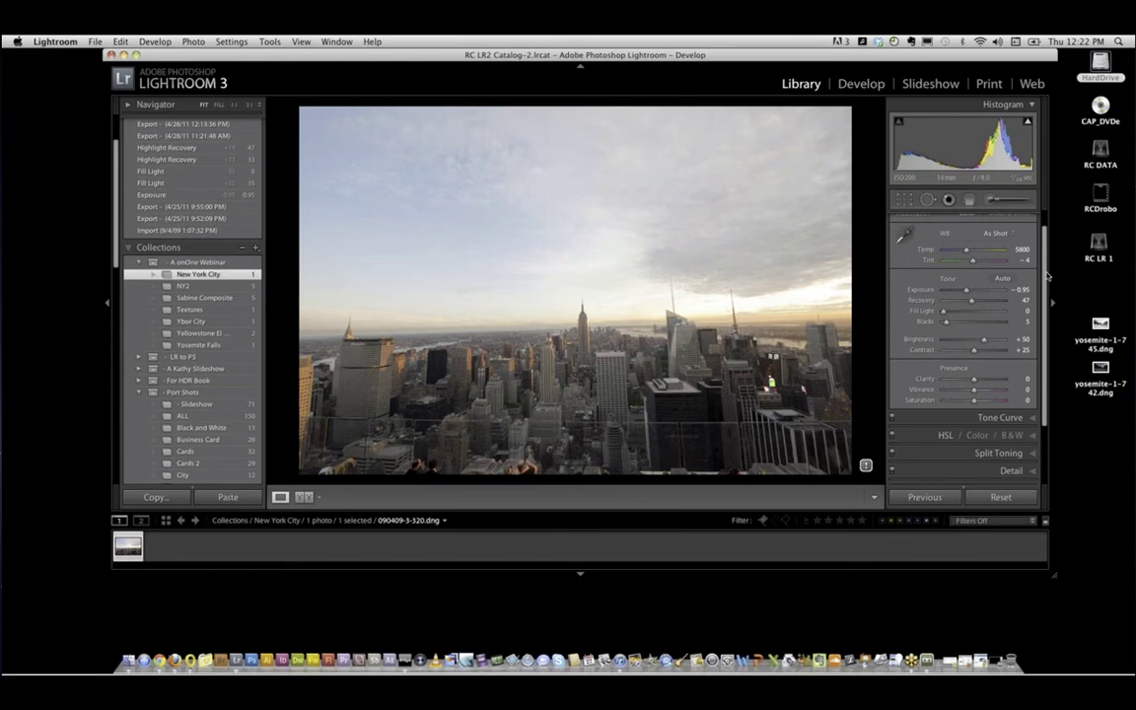
key(g)
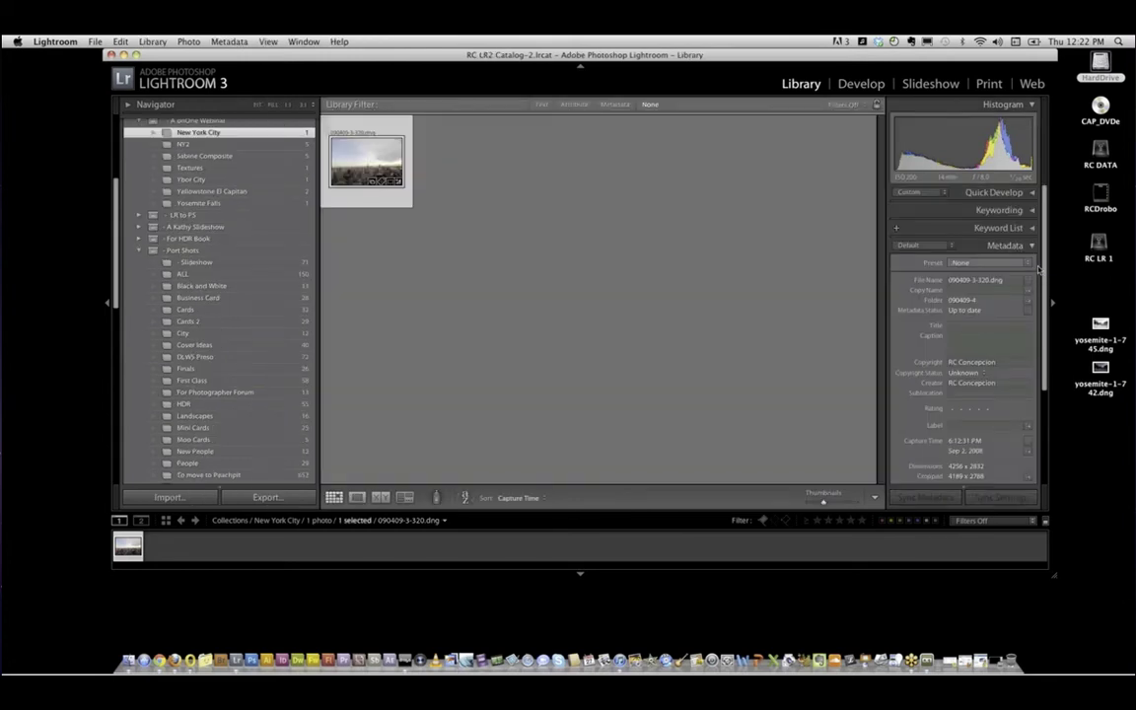
click(986, 263)
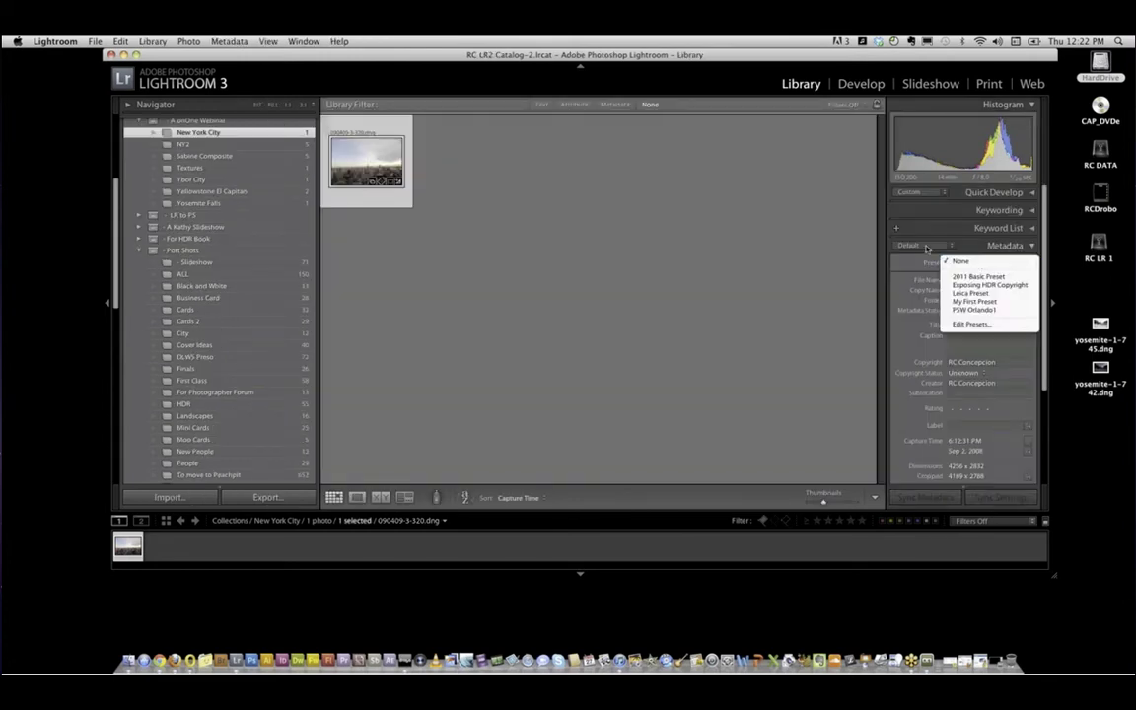
click(926, 245)
click(919, 262)
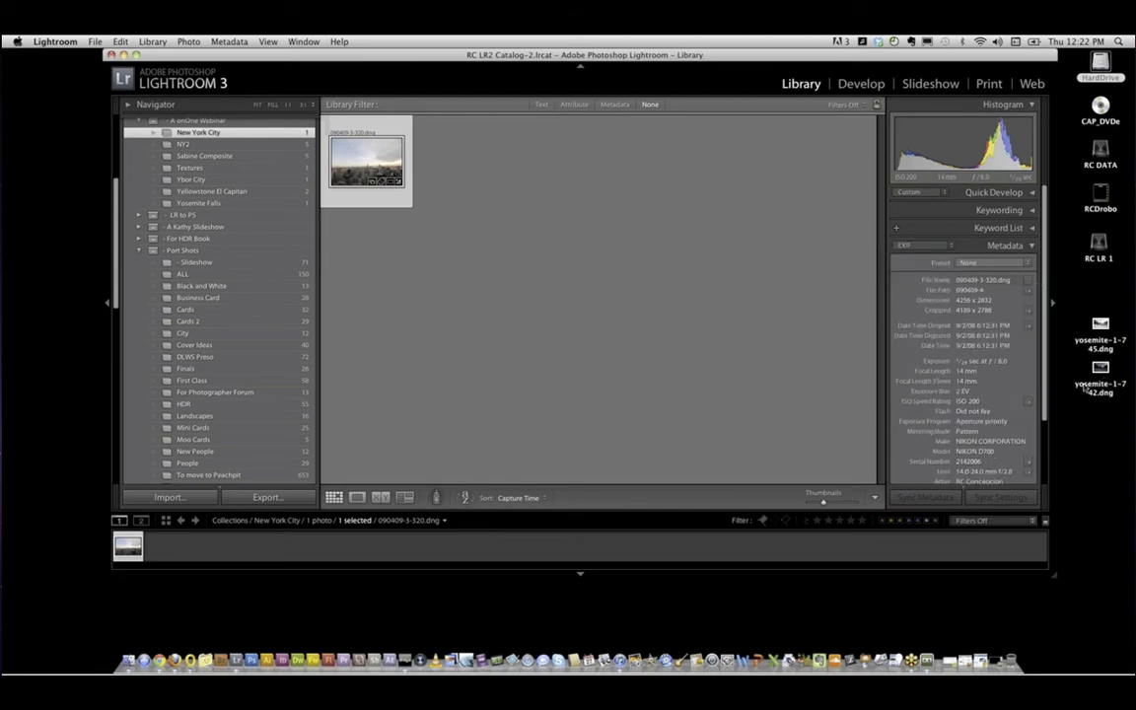
double_click(356, 173)
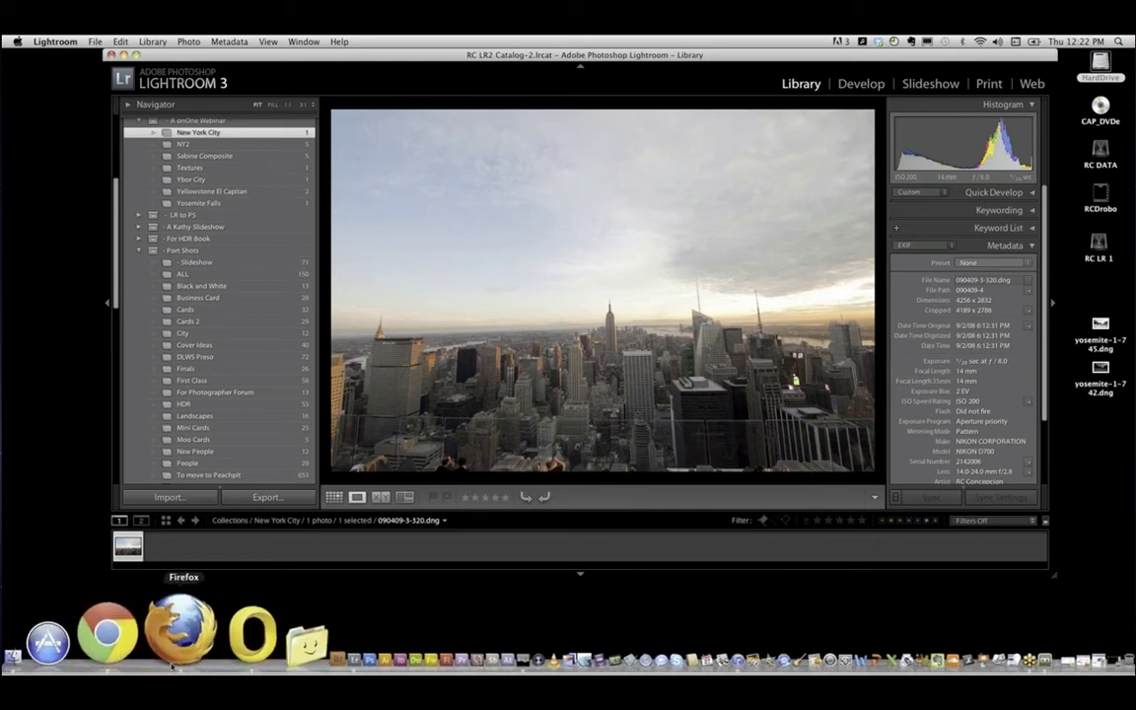
Open bhphotovideo.com in a new Chrome tab.
click(143, 641)
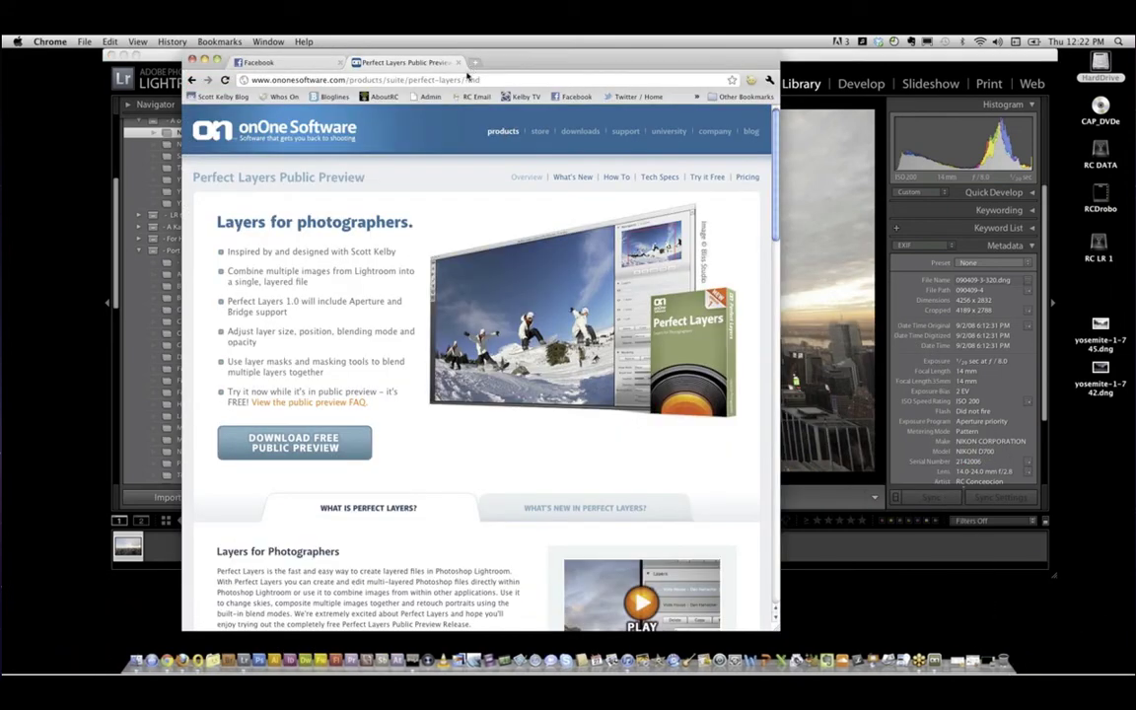
click(467, 63)
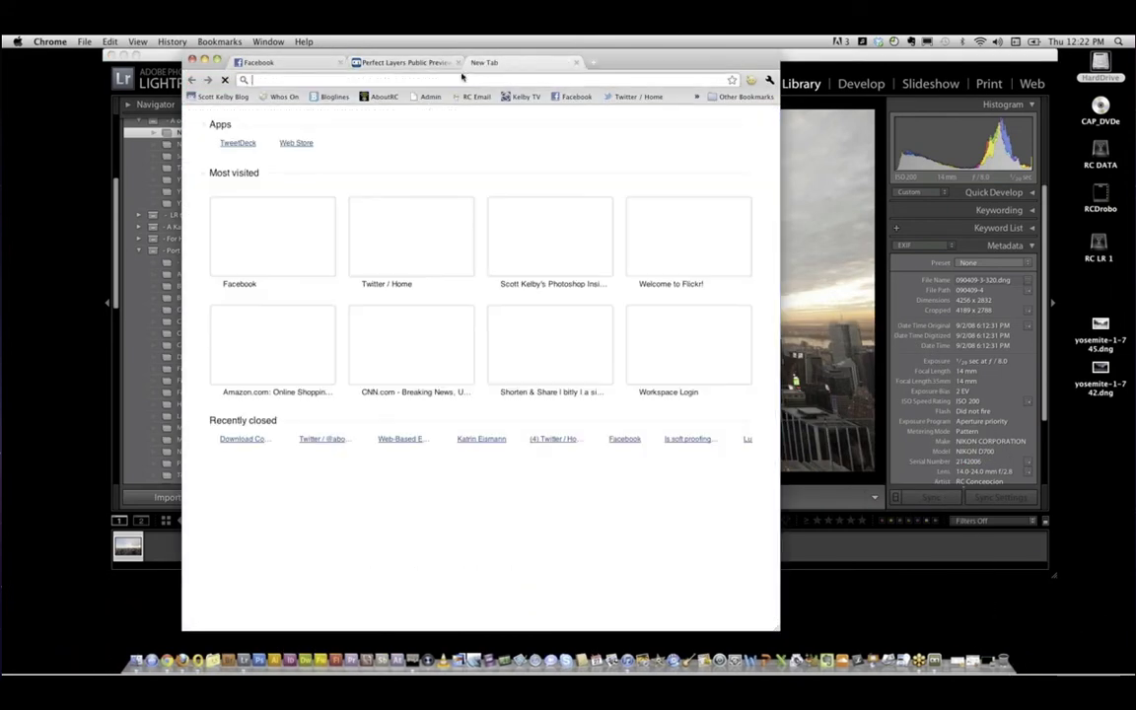
text(bhphotovideo.com)
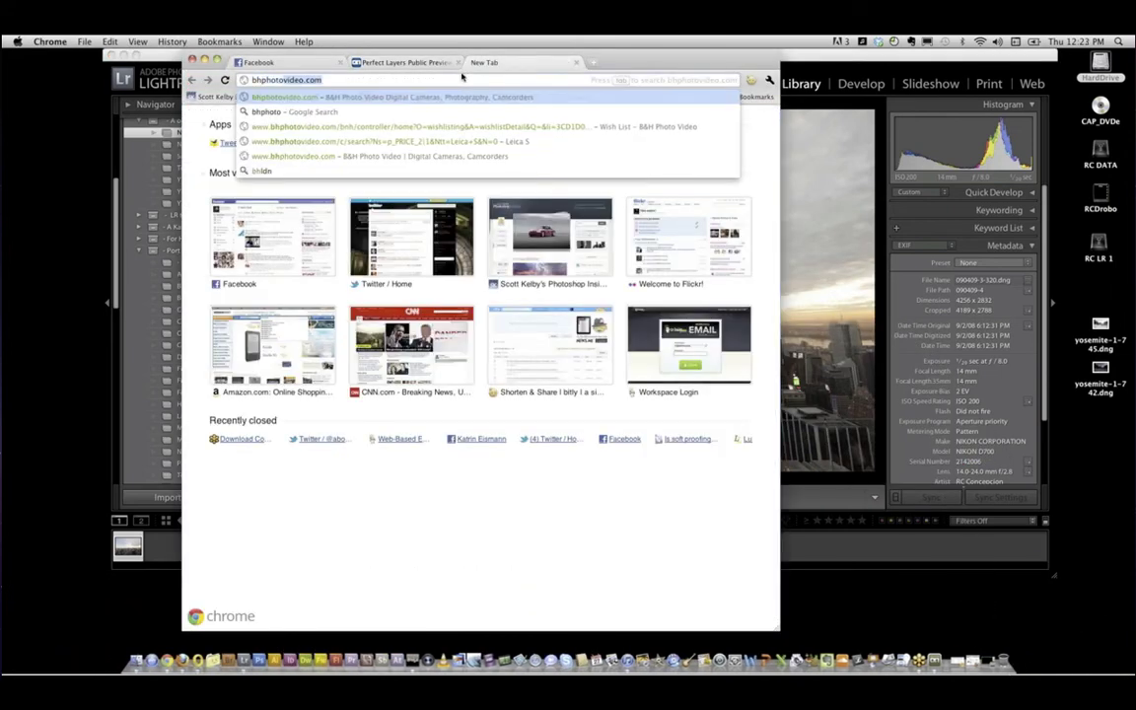
key(Return)
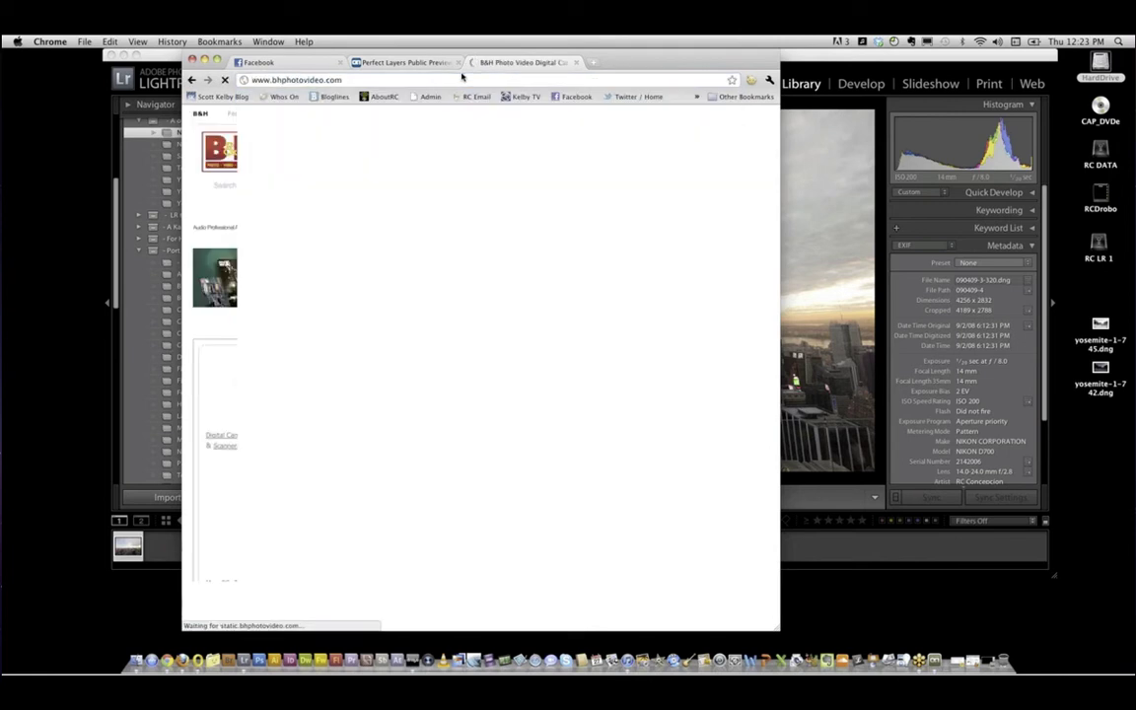
Search B&H for 'manfrotto arm' and scroll through the results.
drag(598, 57, 818, 57)
text(manfrotto)
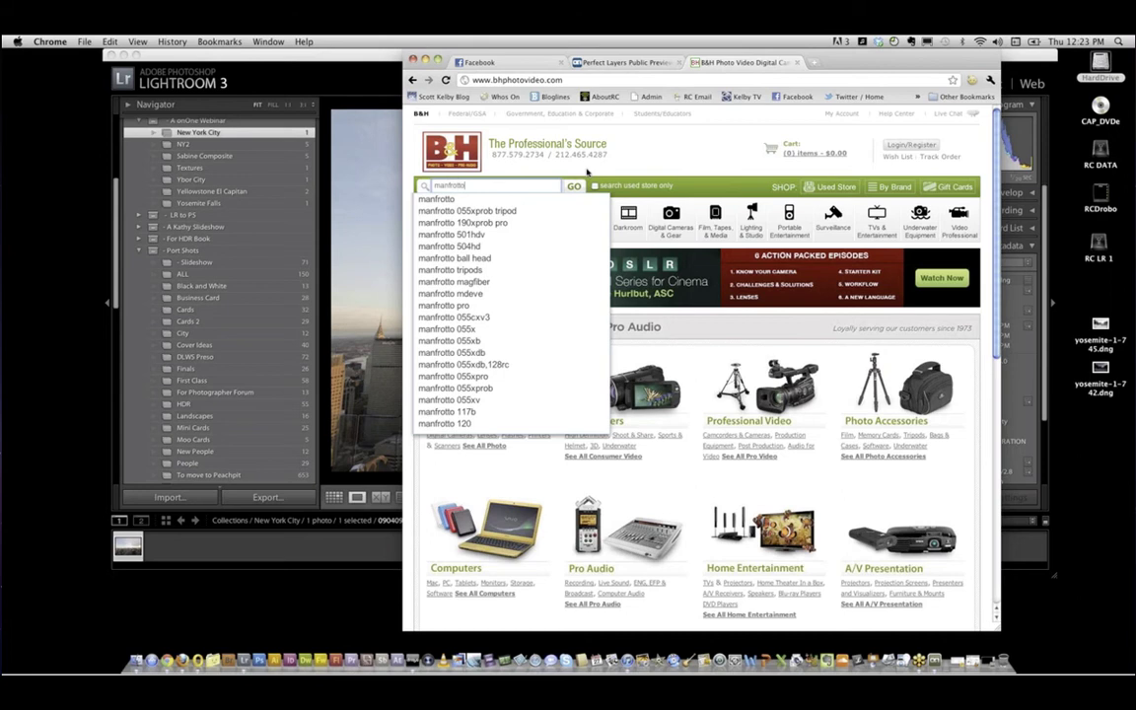
text( arm)
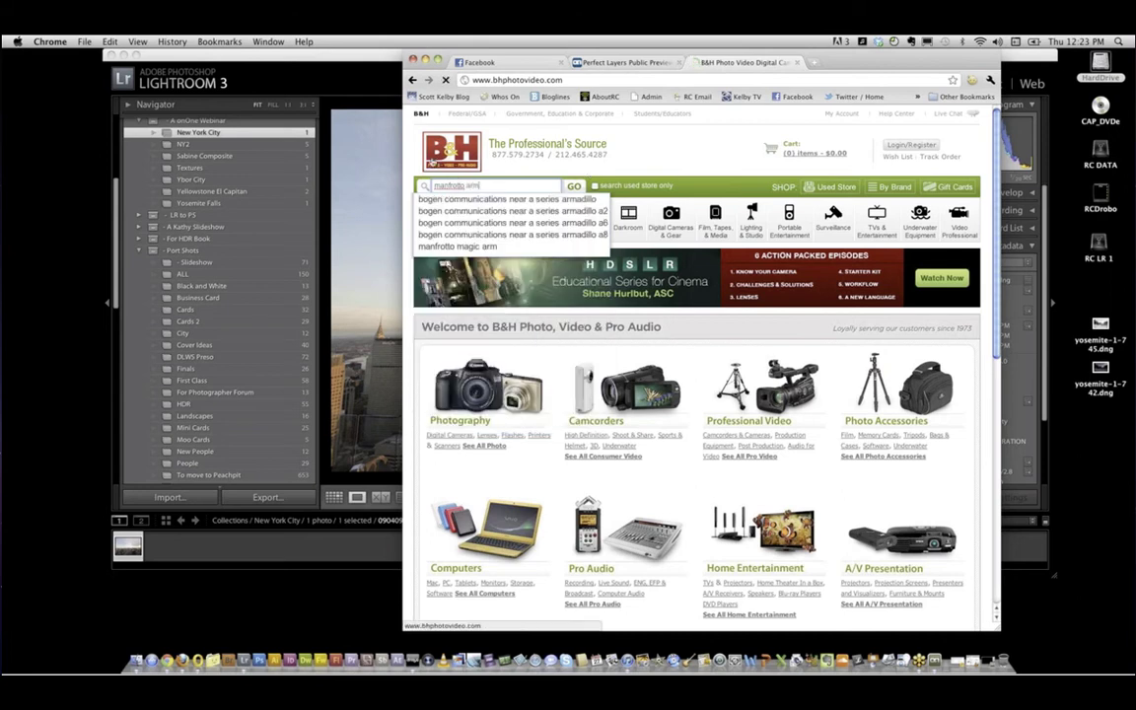
click(574, 185)
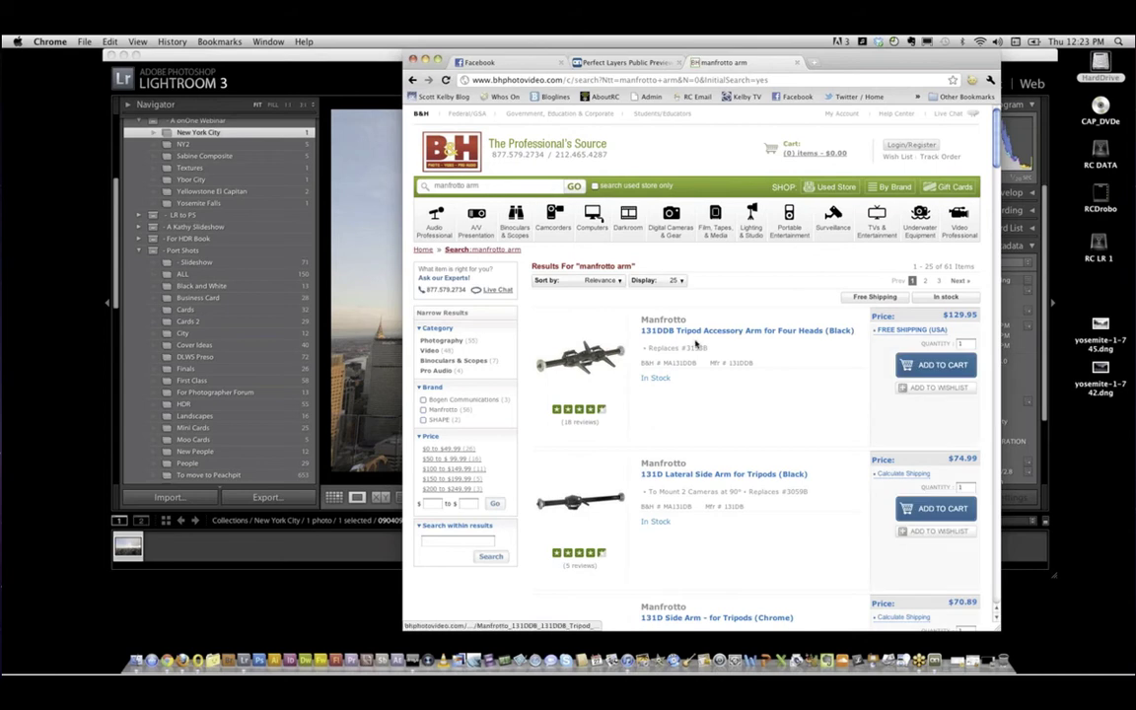
scroll(695, 343, down, 10)
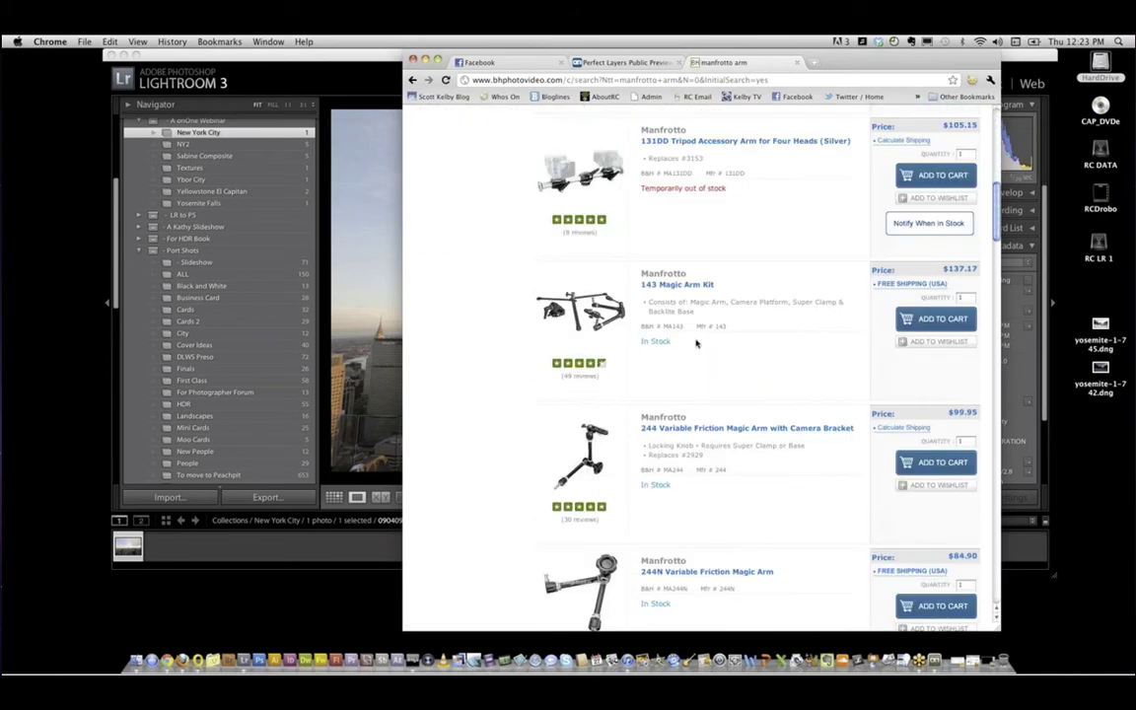
scroll(696, 343, down, 5)
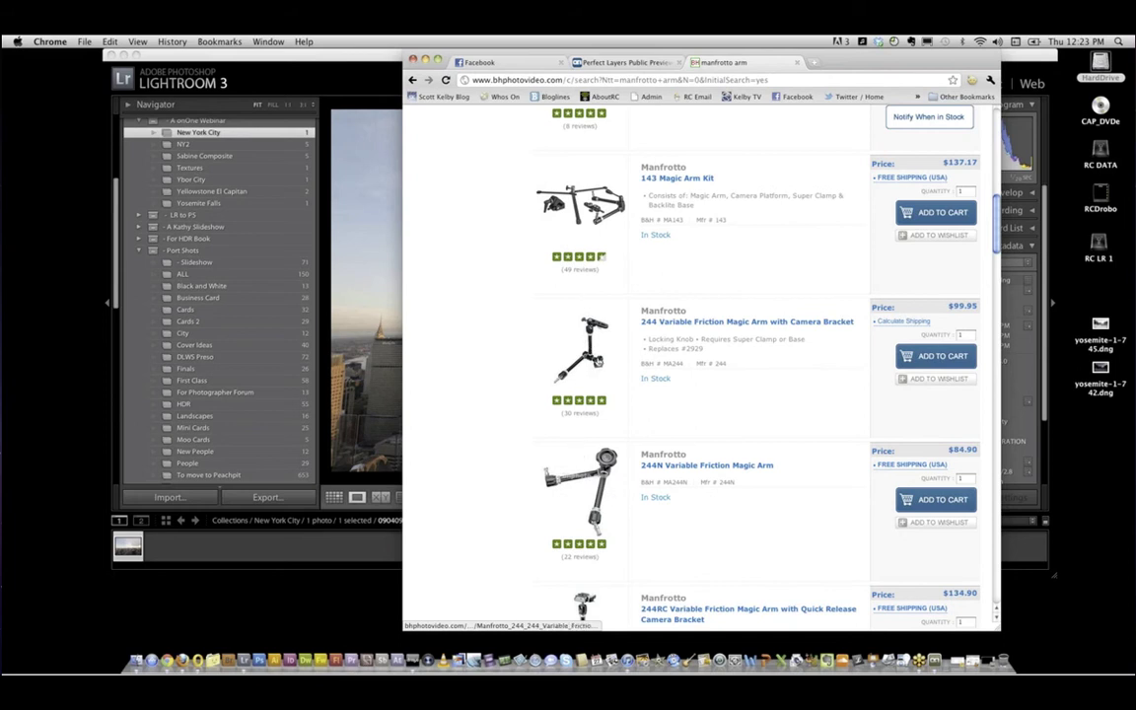
scroll(599, 363, down, 10)
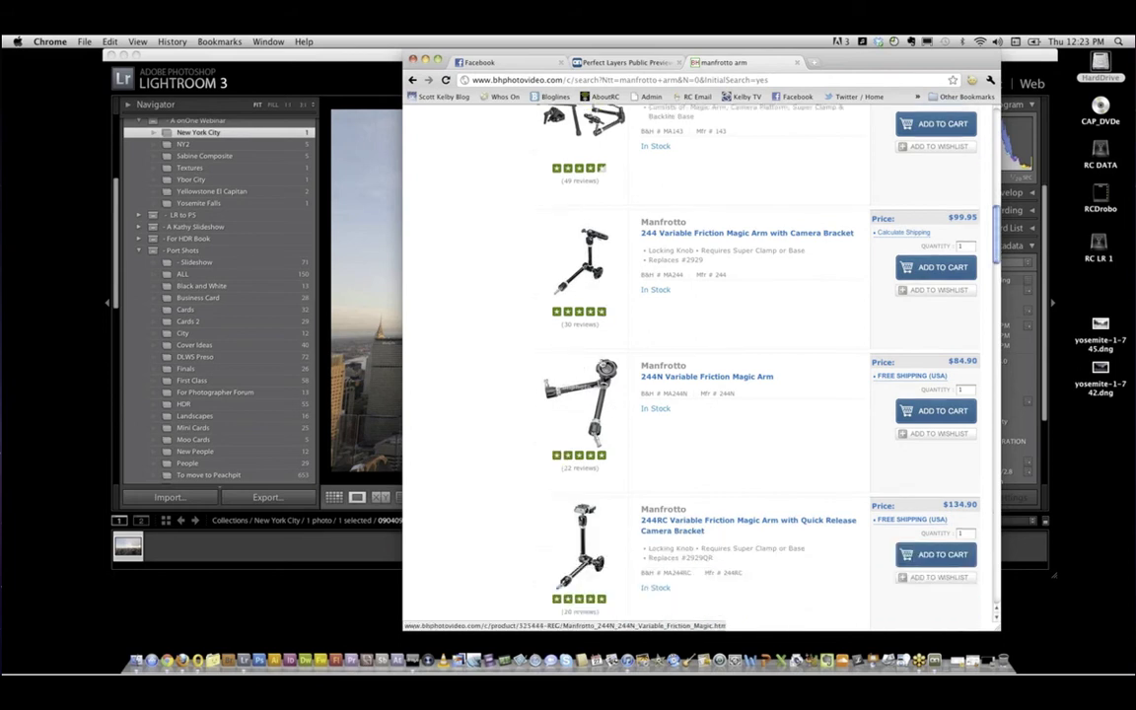
scroll(596, 310, up, 2)
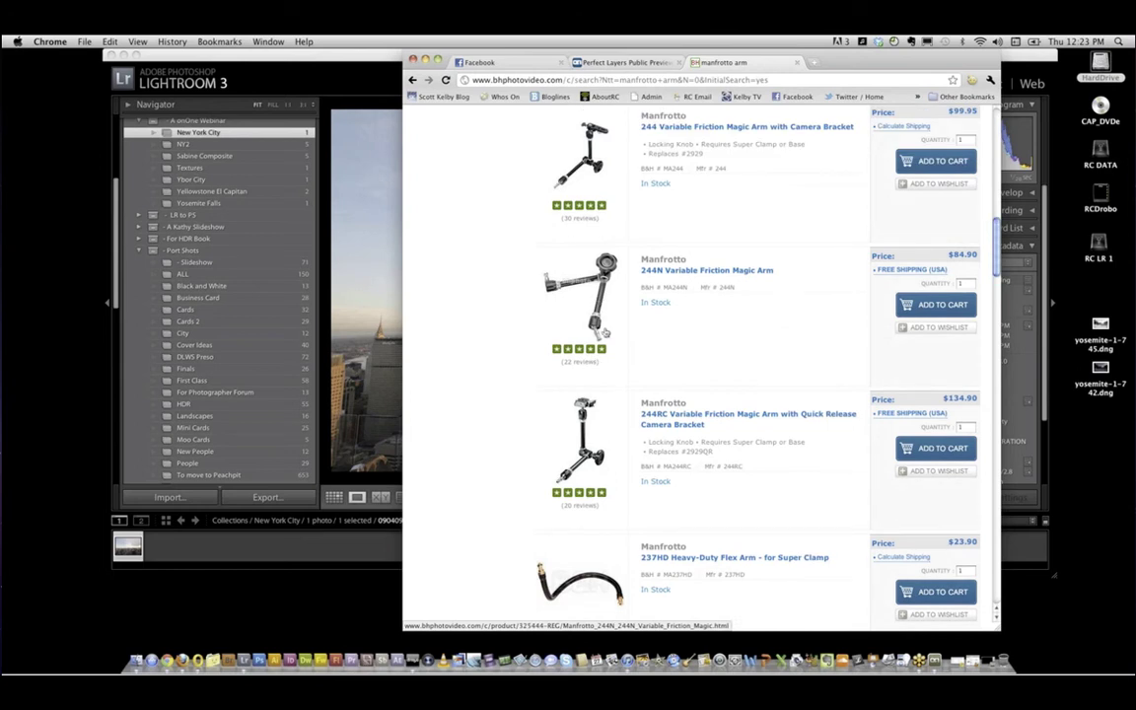
scroll(614, 329, up, 8)
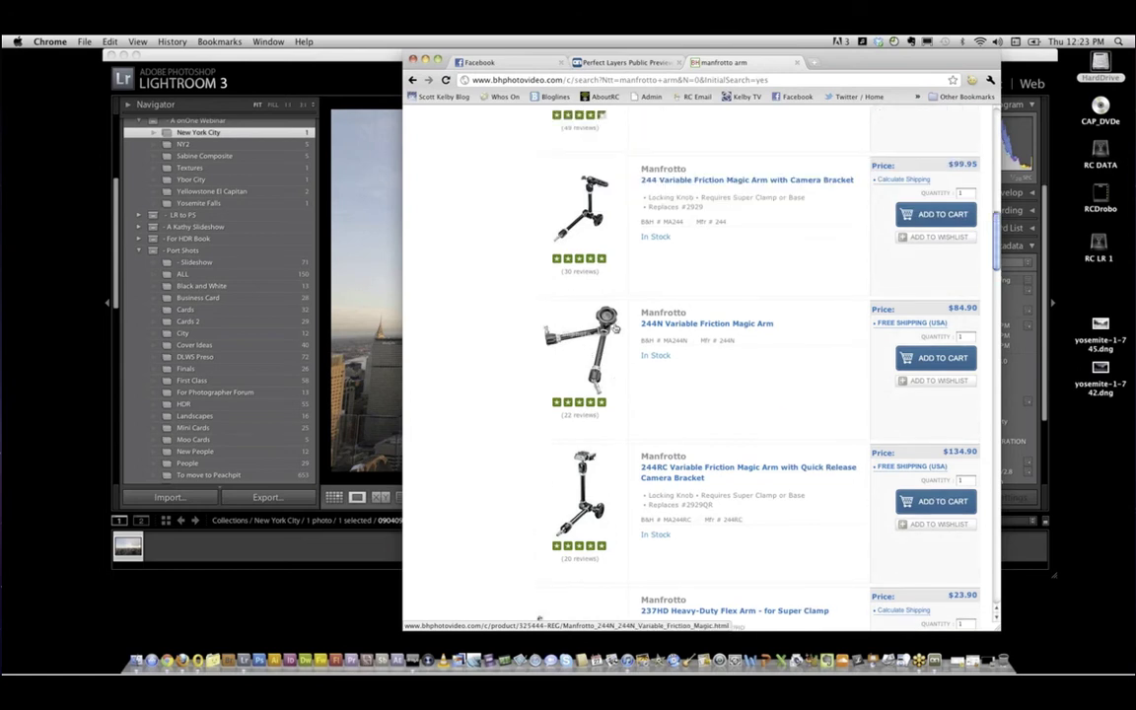
View the Manfrotto 143 Magic Arm Kit page and its larger images, then close Chrome.
click(554, 225)
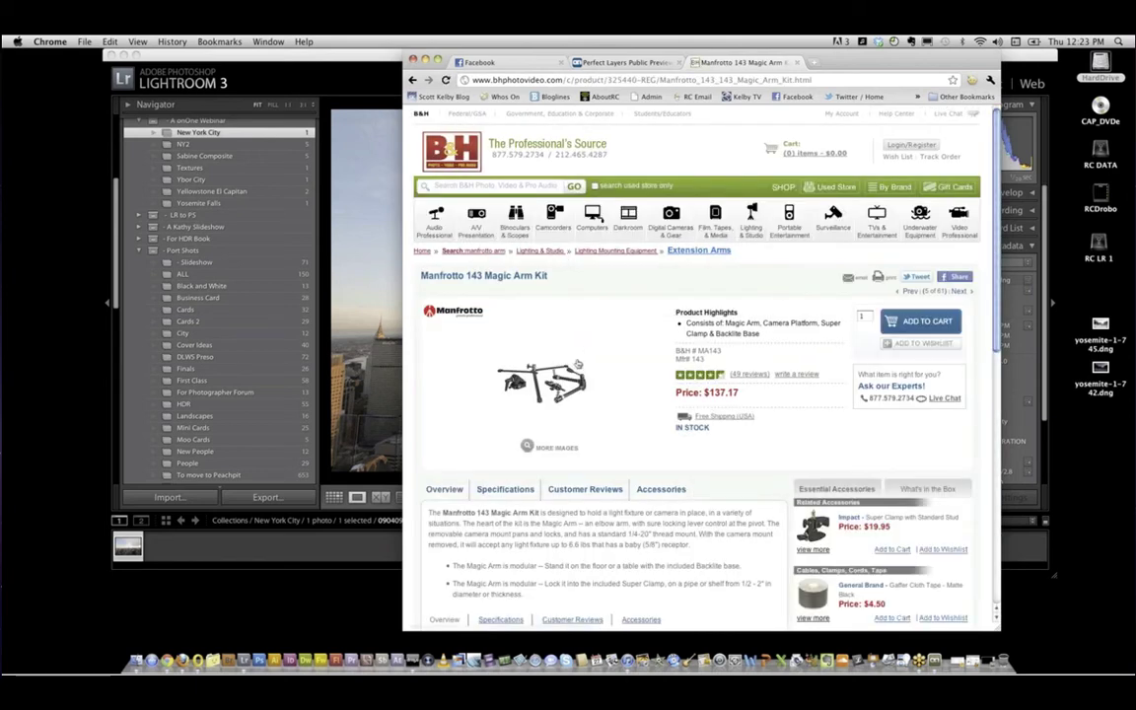
click(544, 447)
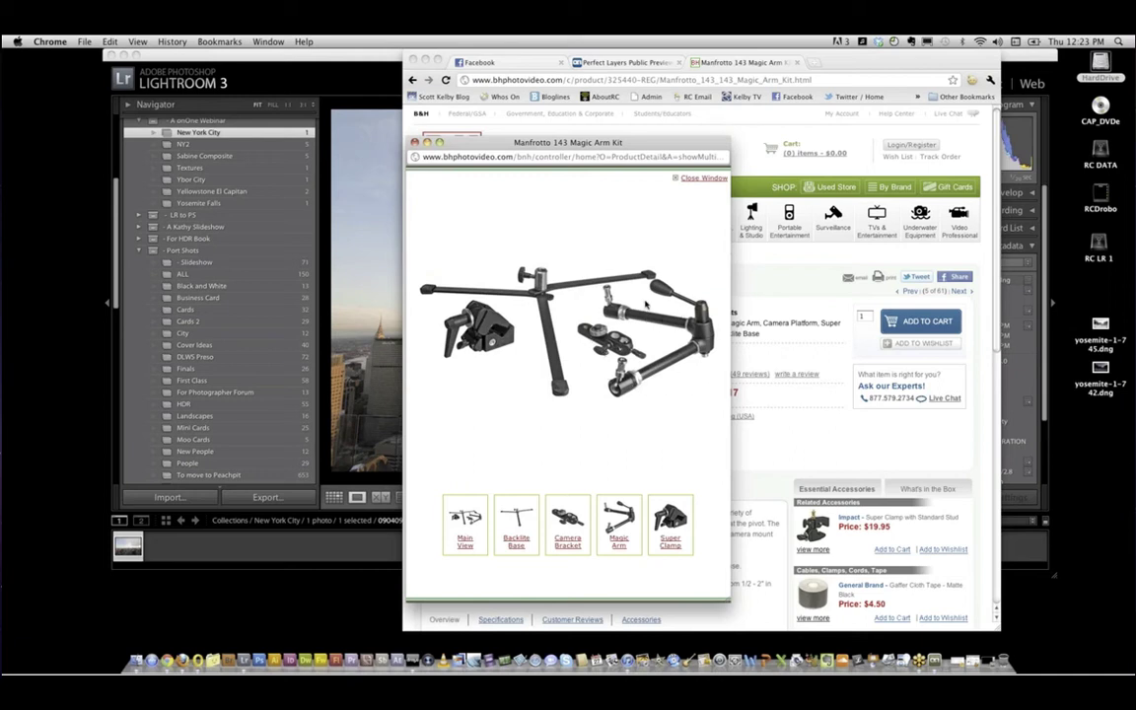
click(414, 142)
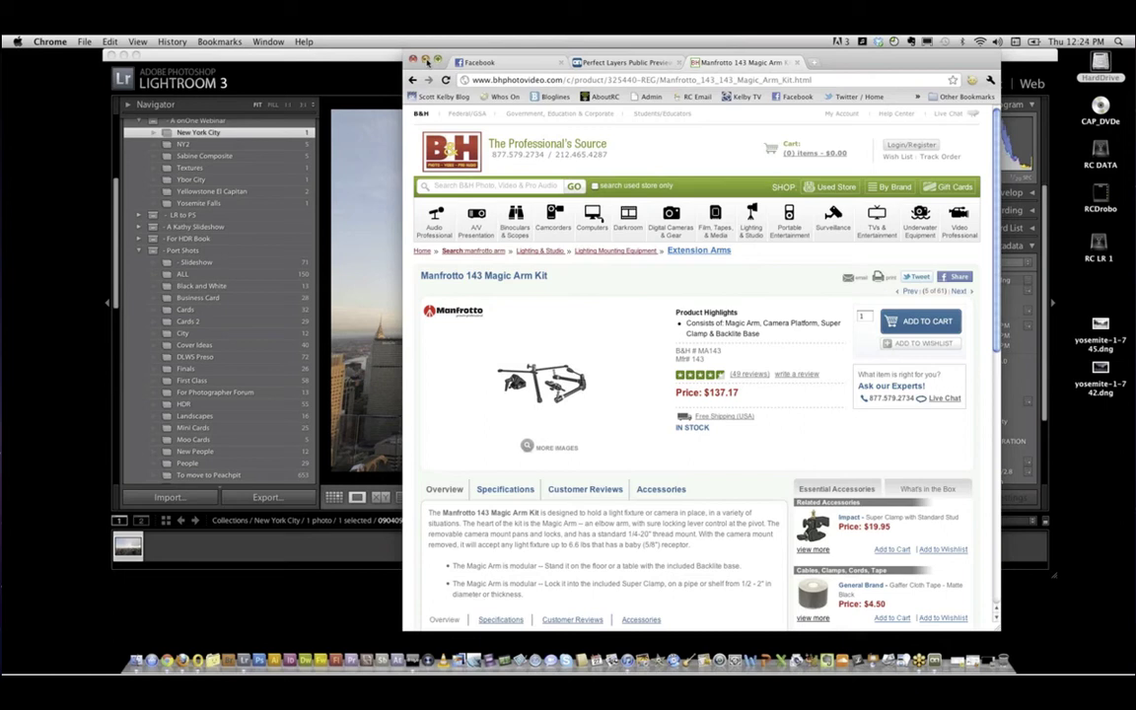
click(425, 60)
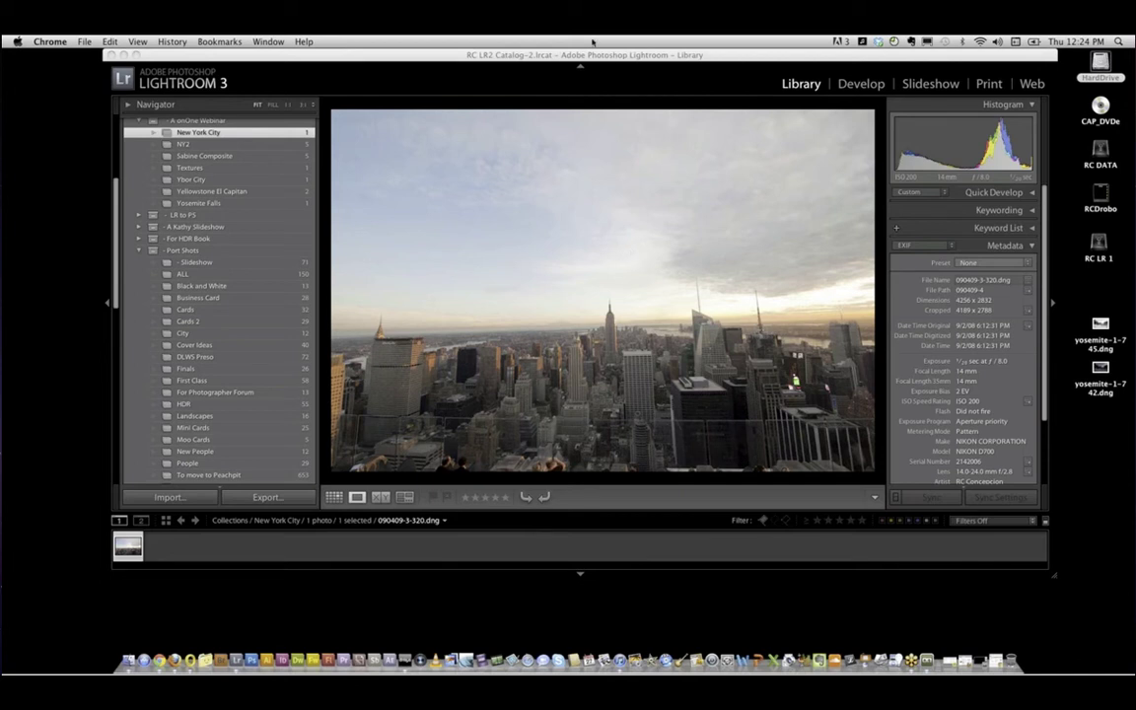
Drag the Lightroom Library window down and right to bring it forward.
drag(594, 59, 663, 86)
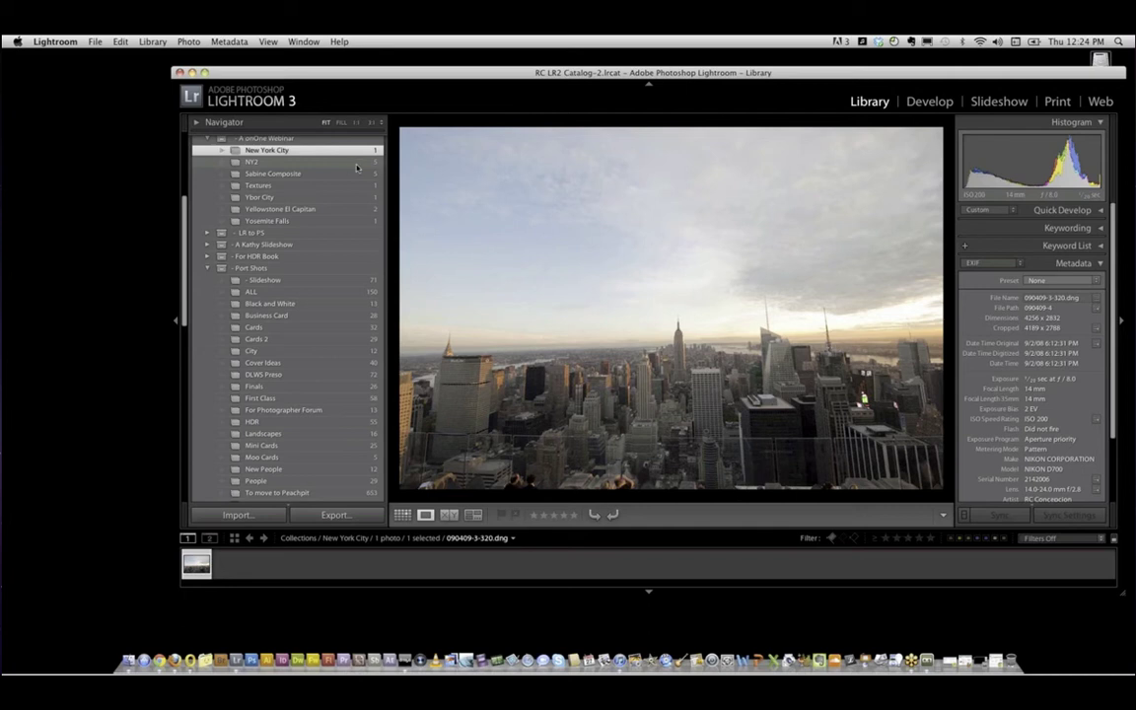
Open the NY2 collection and step through its photos to the colour Flatiron Pano night shot.
click(296, 161)
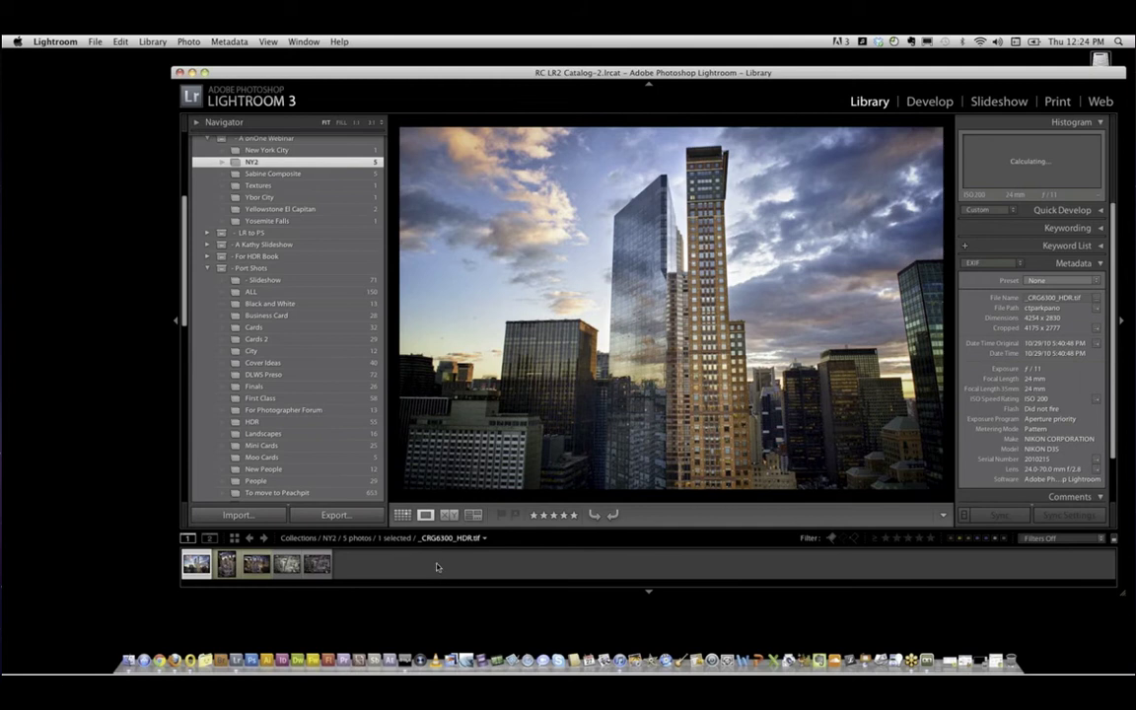
click(237, 569)
key(Right)
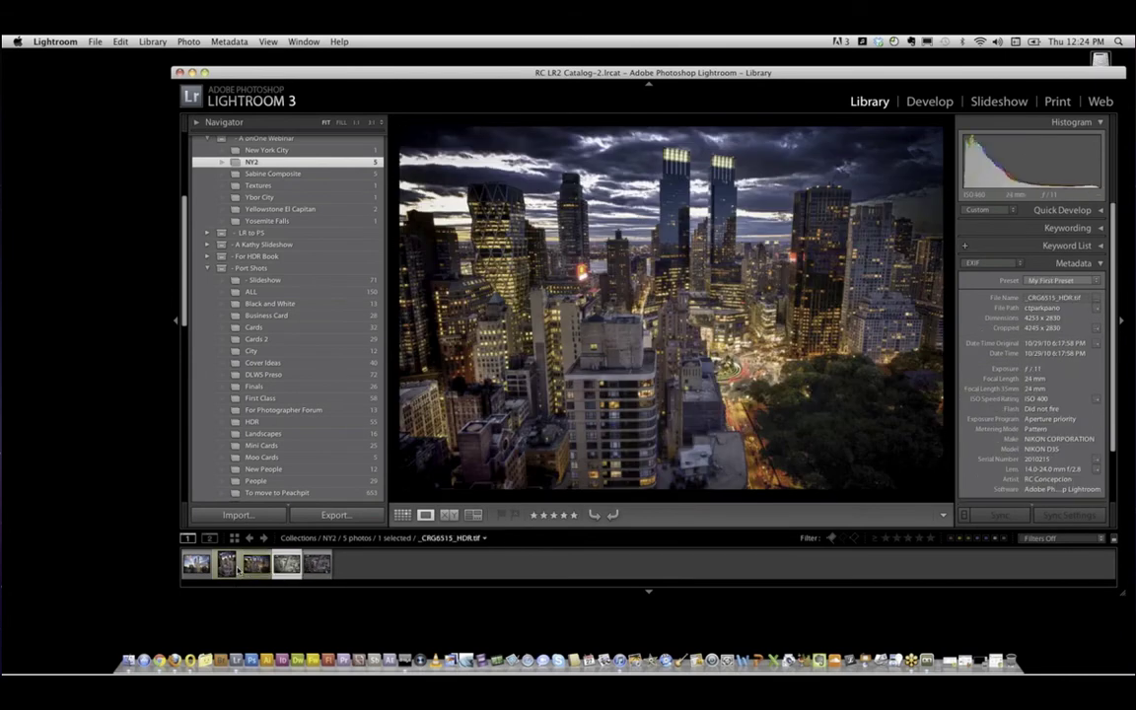
key(Right)
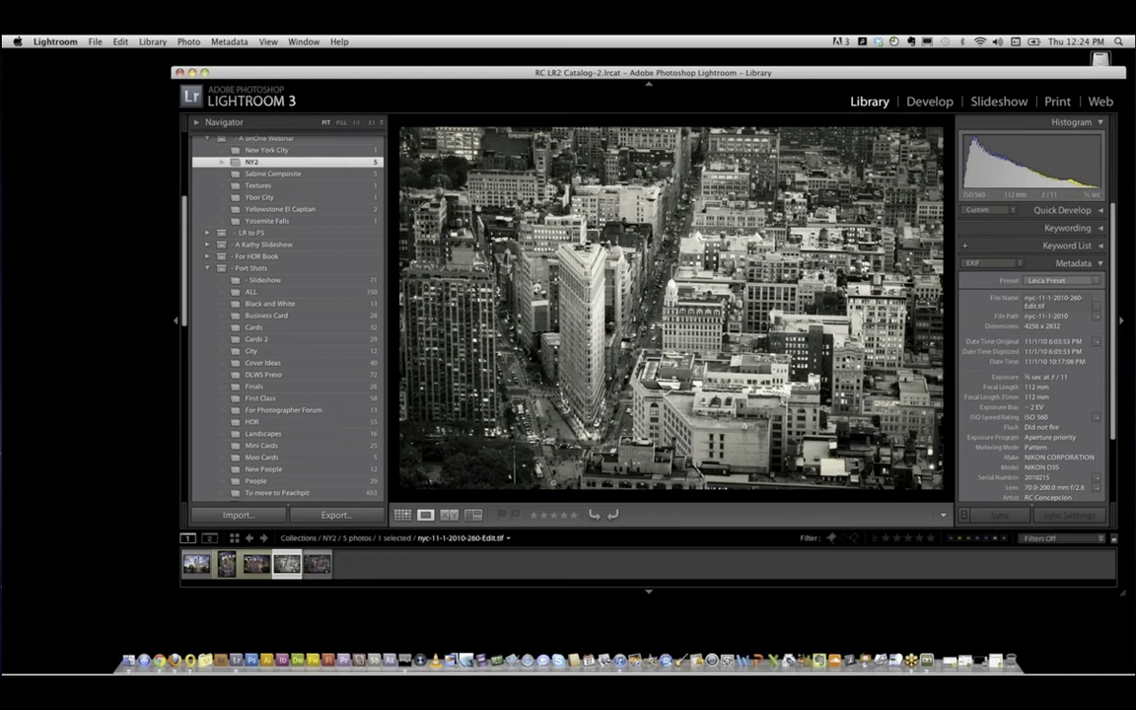
click(313, 567)
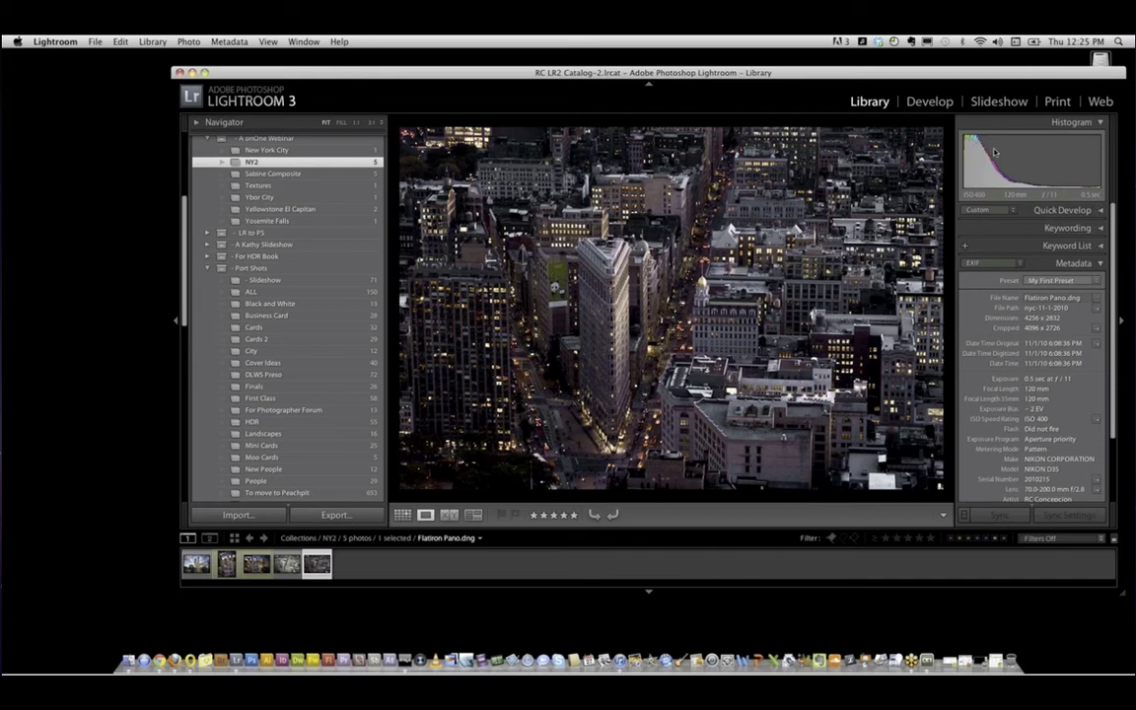
Inspect Flatiron Pano.dng at 1:1 around the Flatiron building, then return to the full panorama.
click(691, 349)
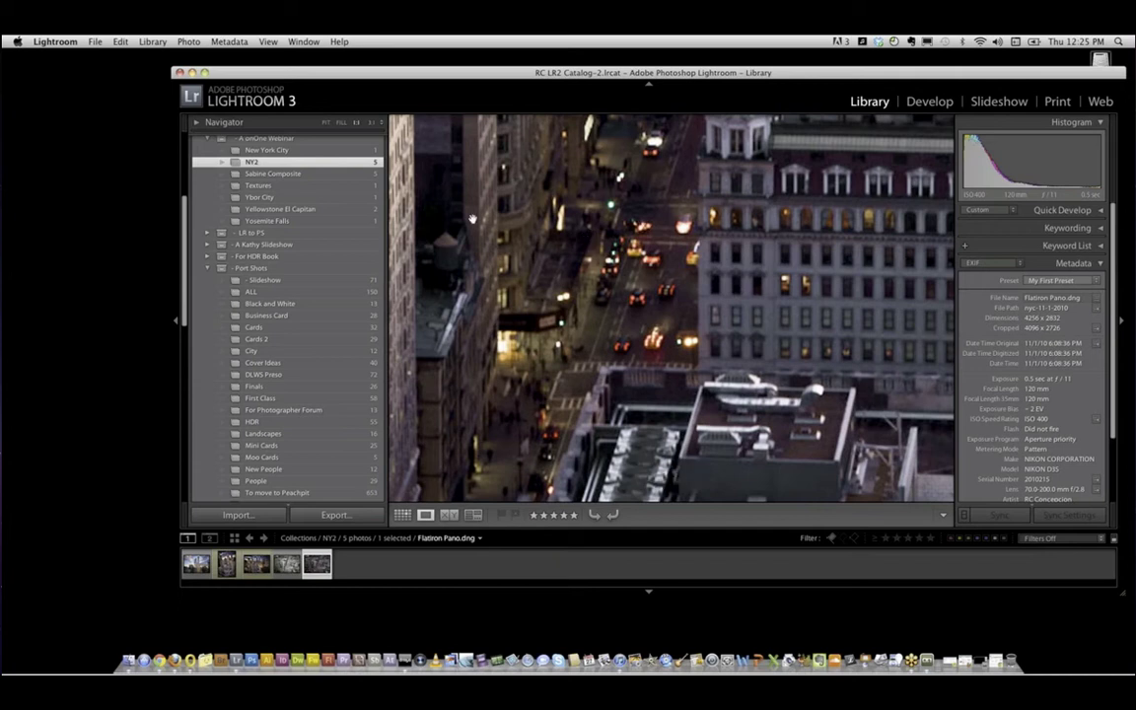
drag(585, 240, 684, 185)
scroll(684, 186, down, 10)
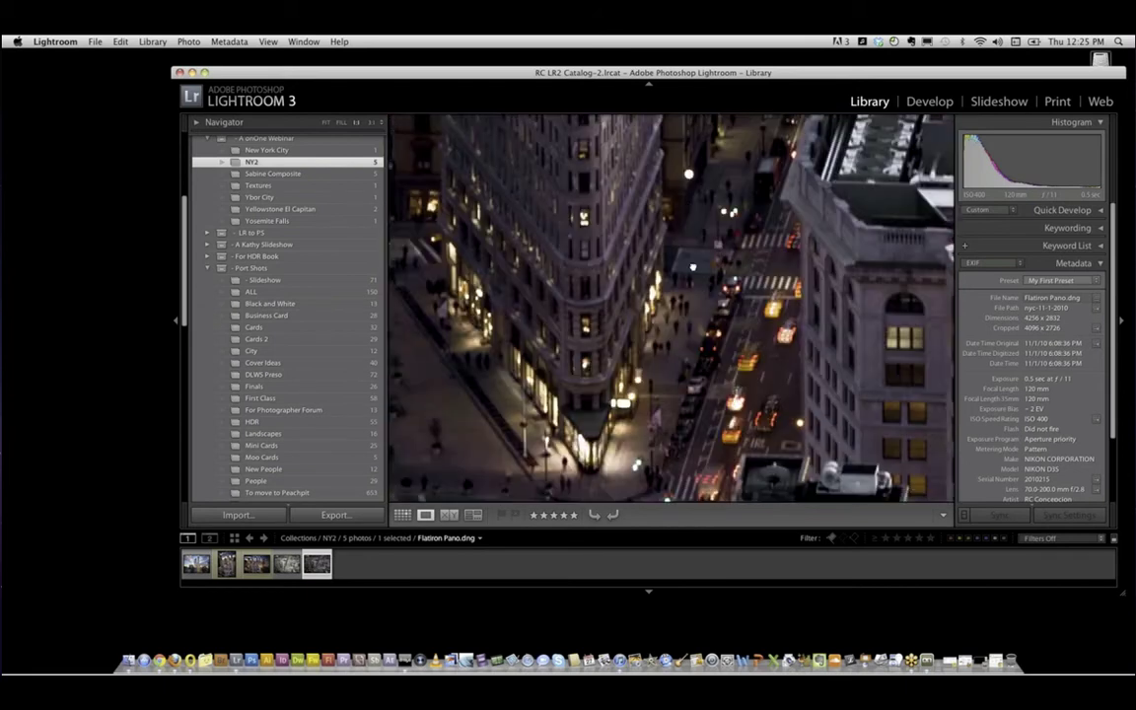
scroll(763, 376, right, 10)
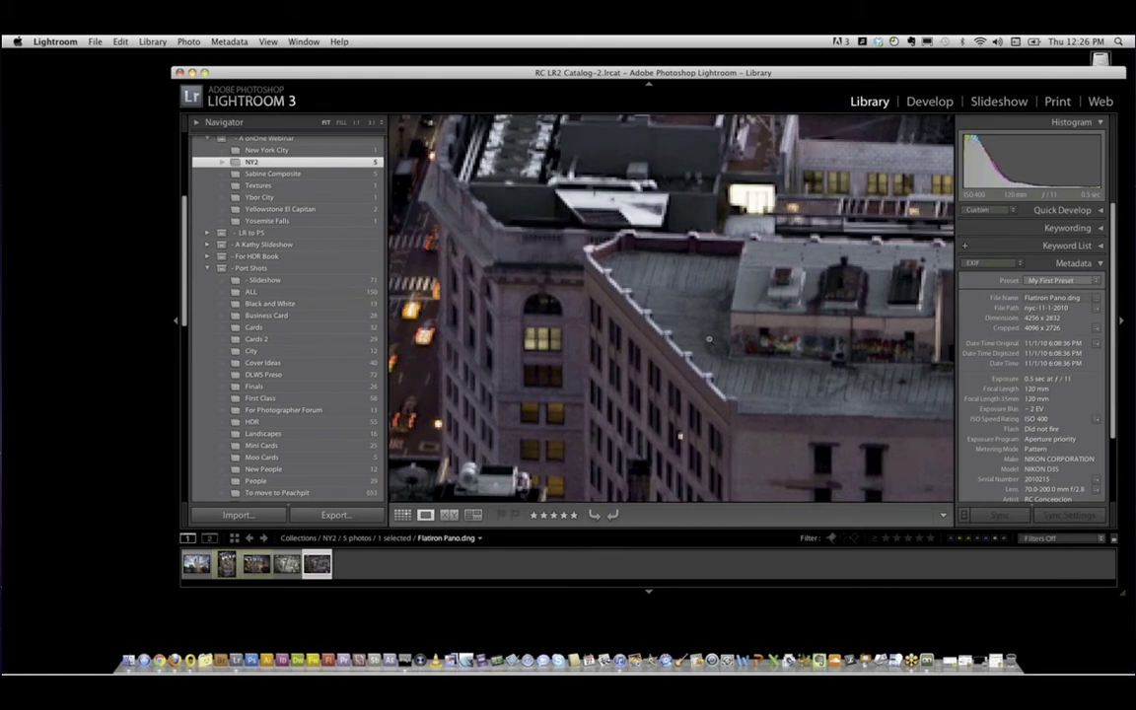
click(600, 275)
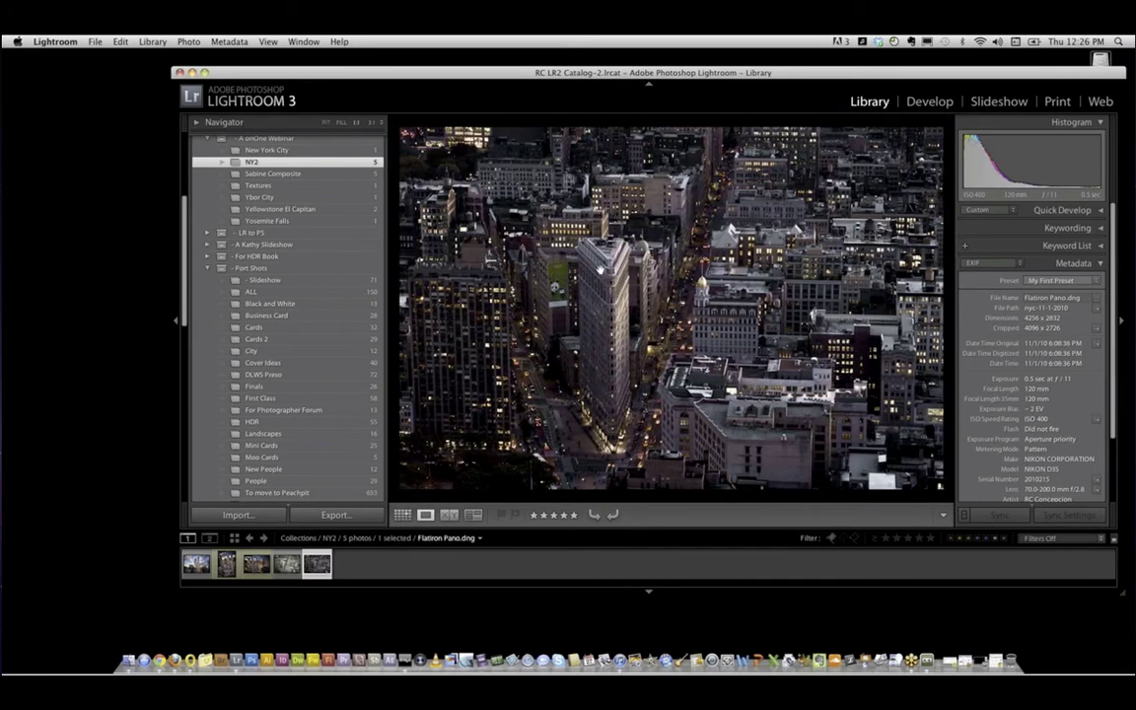
click(564, 262)
scroll(699, 386, up, 5)
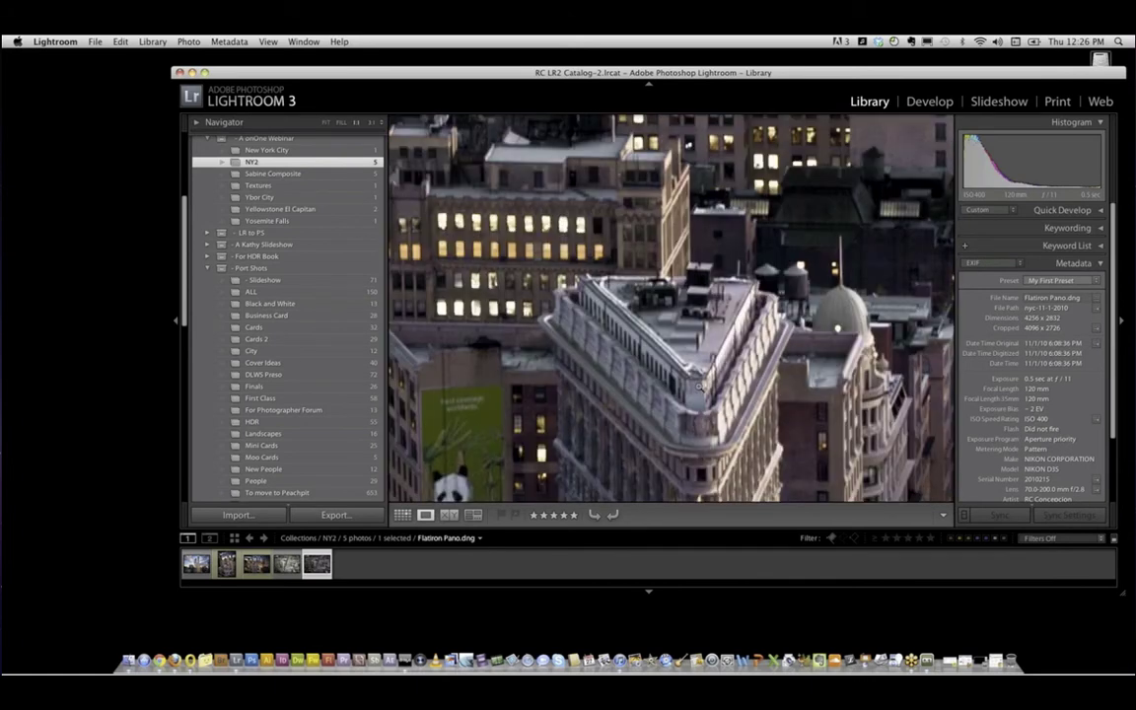
click(699, 386)
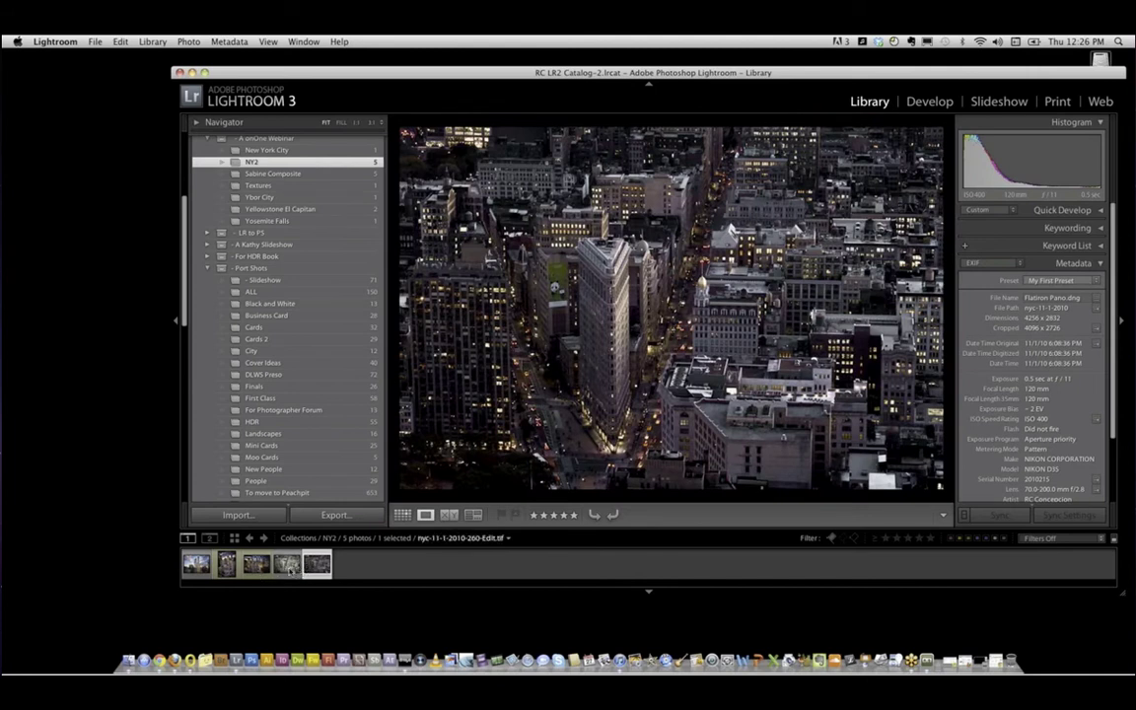
Zoom into the black-and-white Flatiron edit, pan along the building and rooftops, then return to Fit.
click(287, 564)
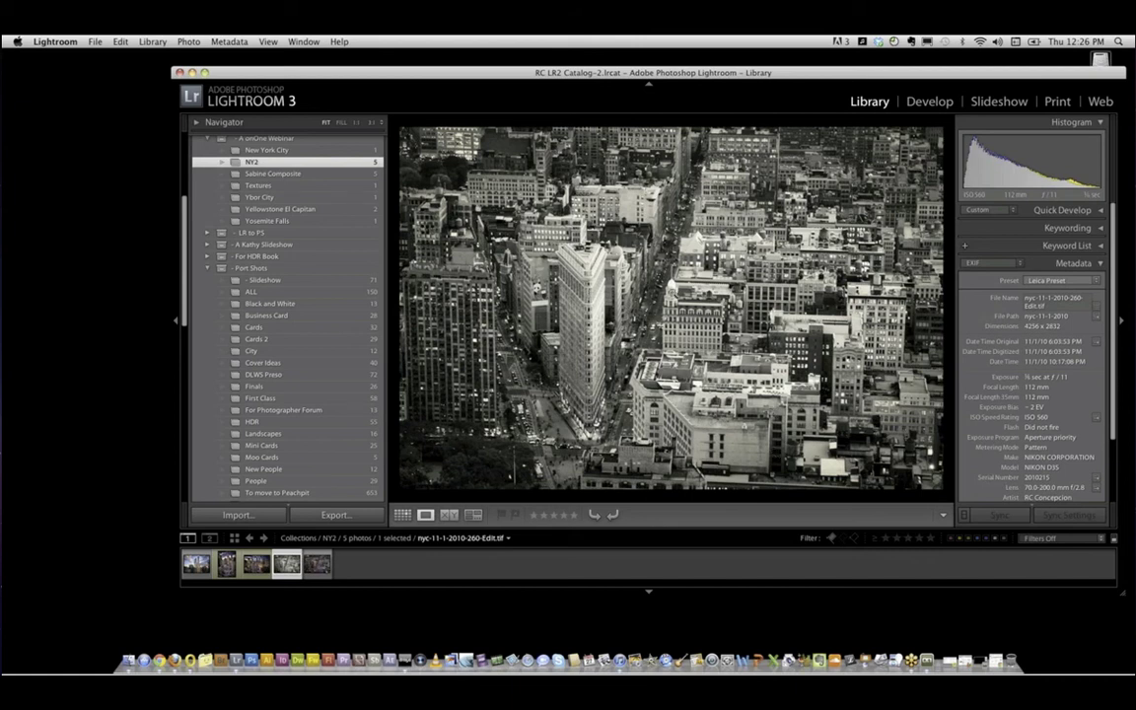
click(611, 298)
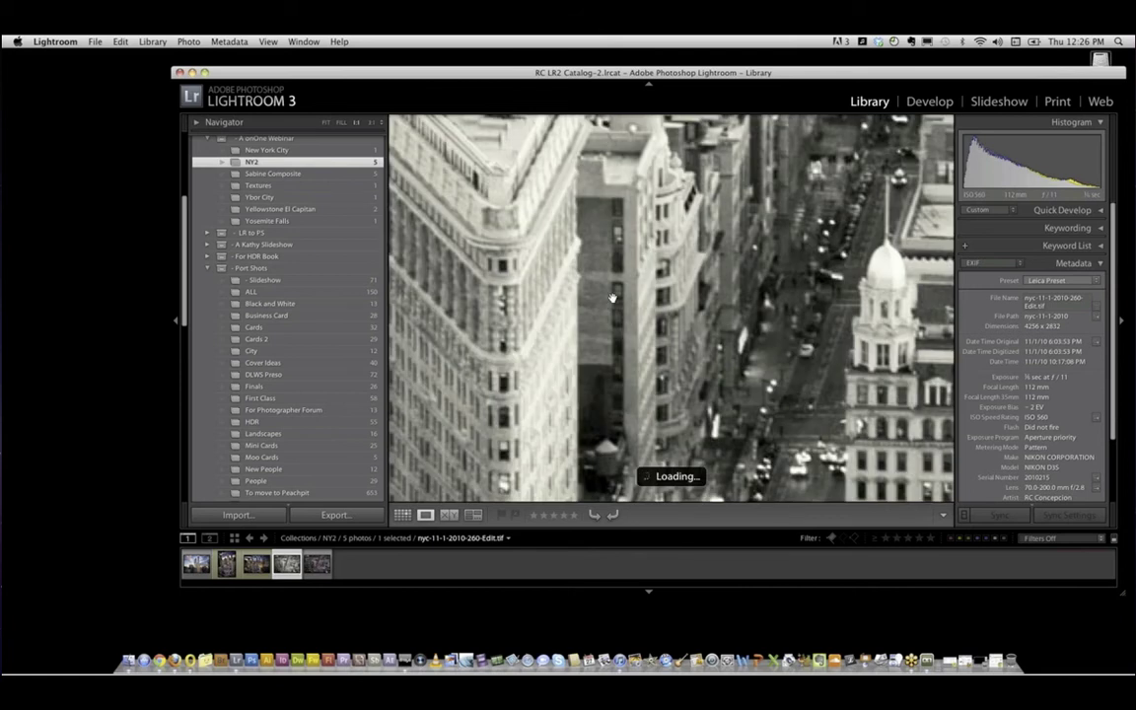
drag(837, 343, 839, 191)
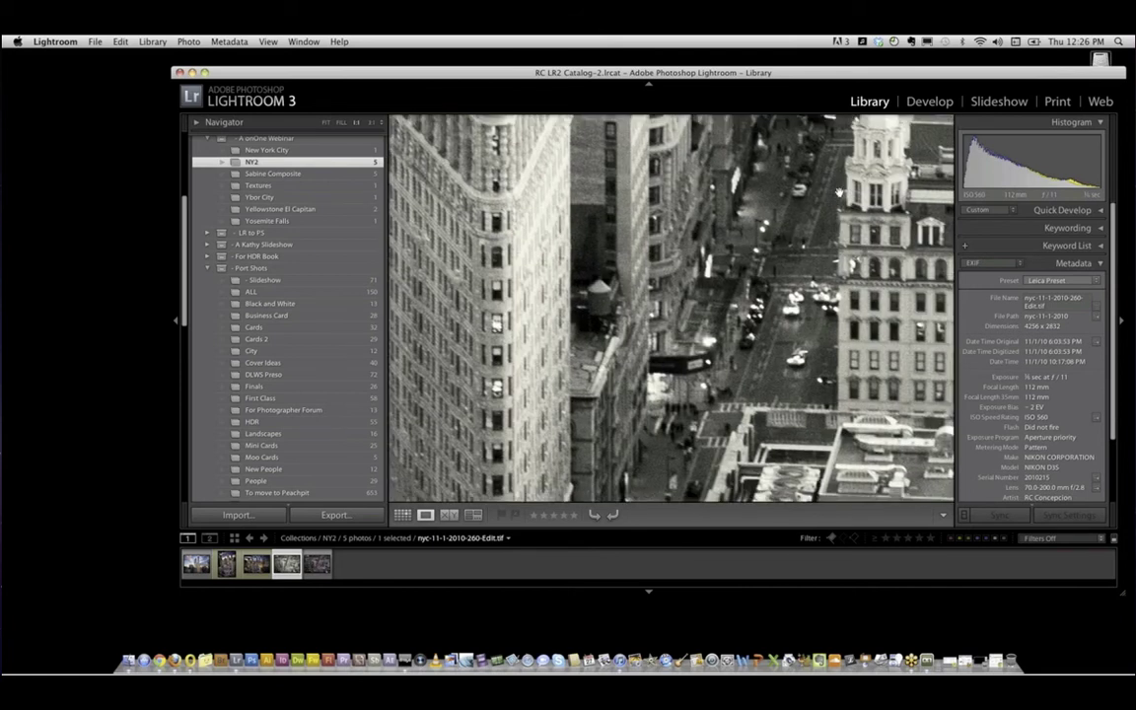
drag(802, 439, 674, 271)
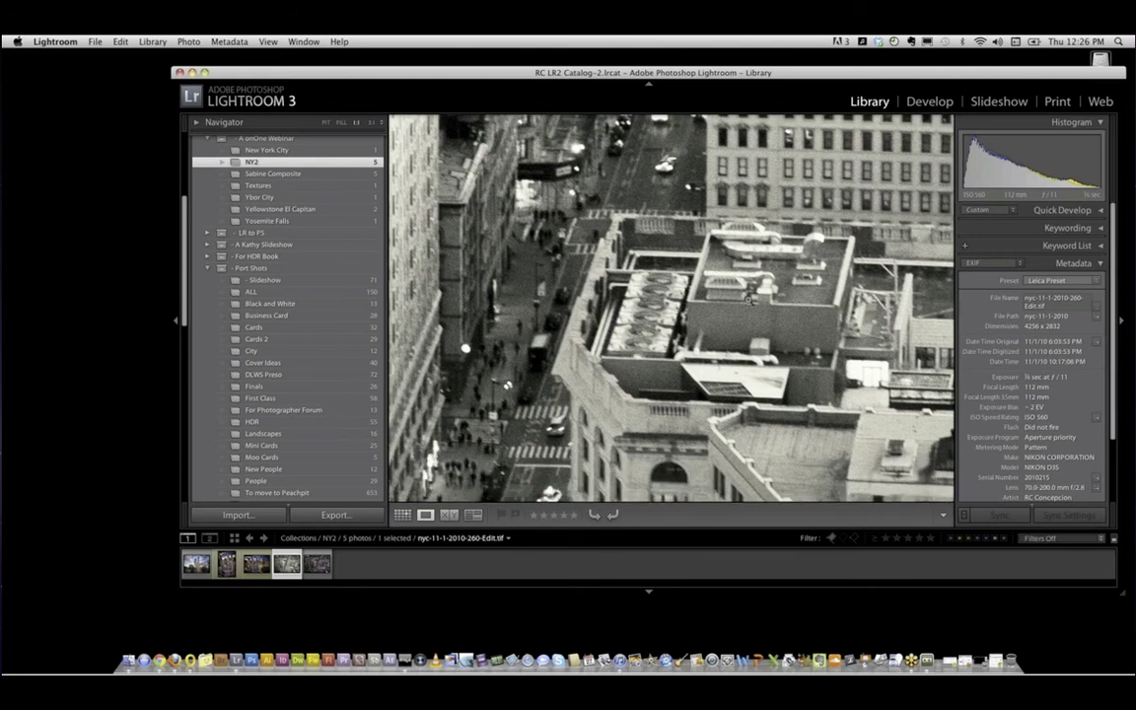
click(599, 149)
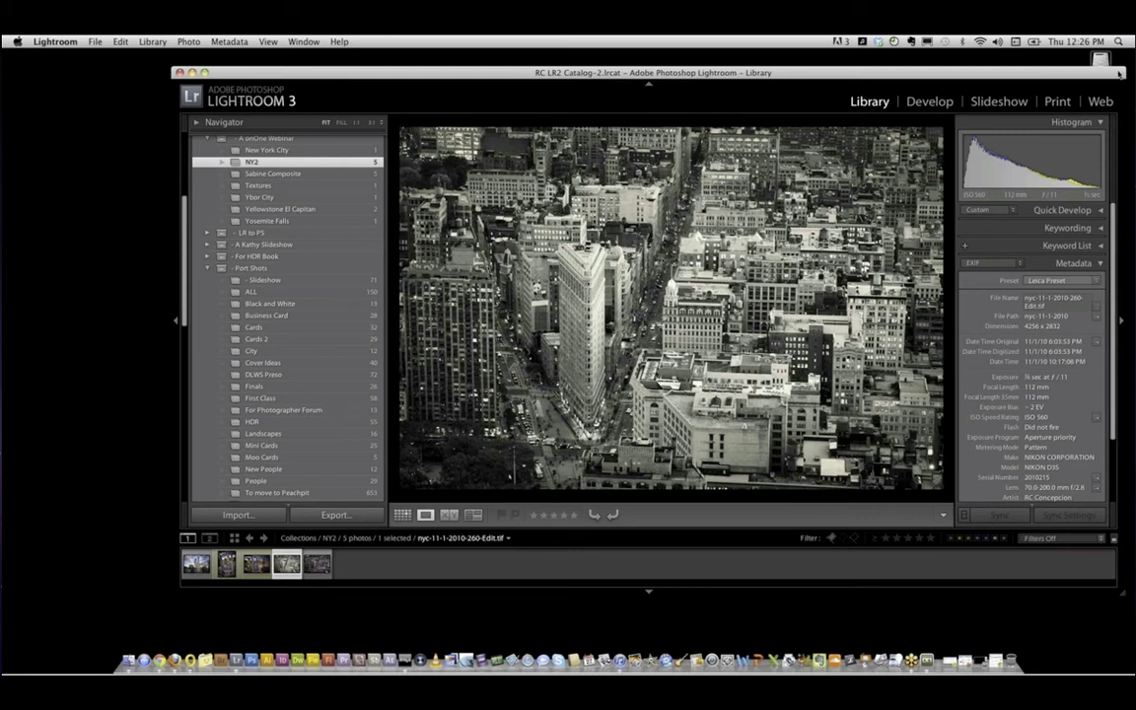
Bring Finder forward and navigate from the home folder to ~ Work > Textures.
click(997, 59)
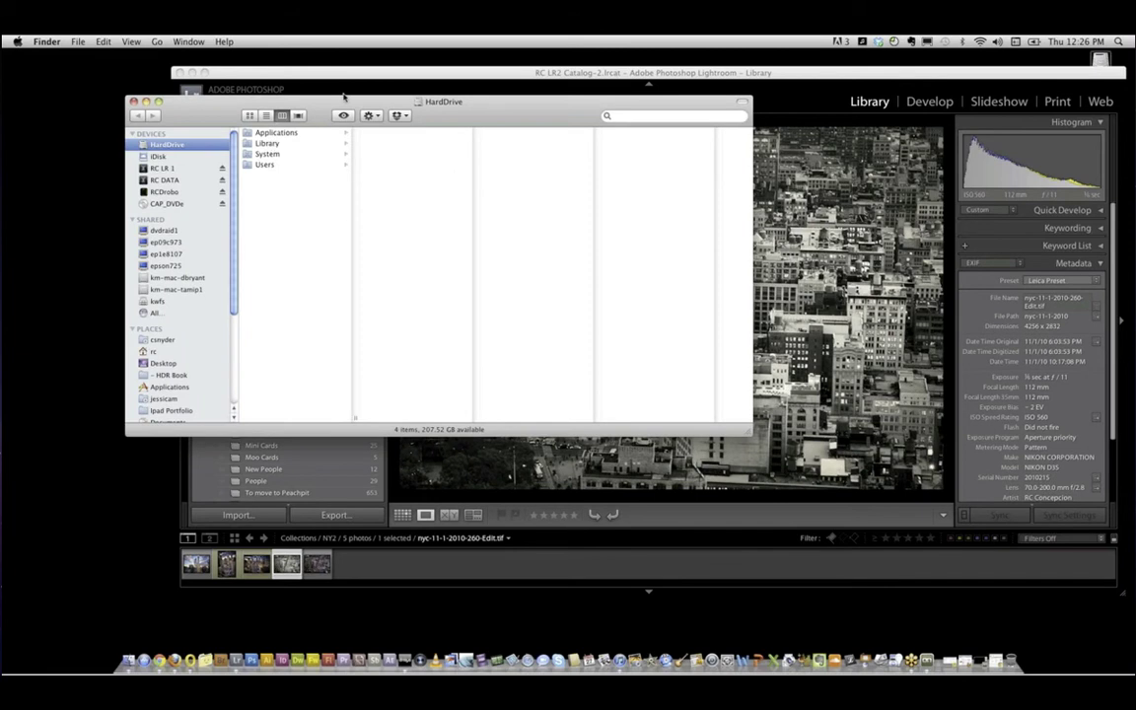
drag(296, 107, 415, 93)
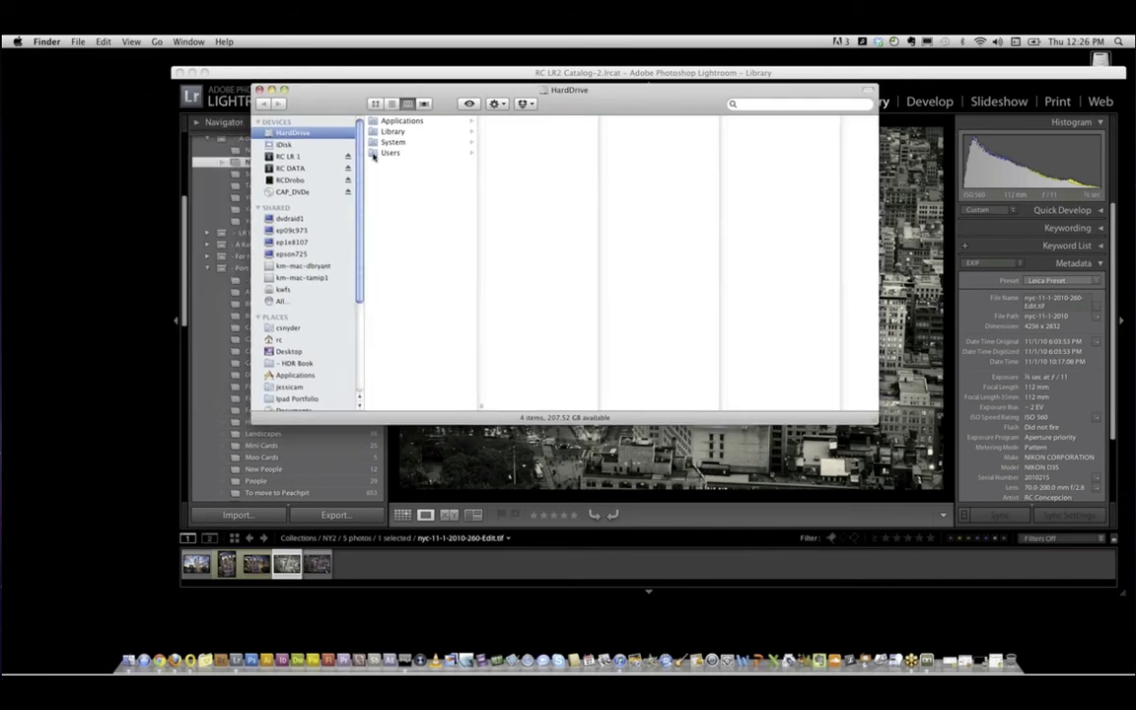
click(279, 339)
click(399, 131)
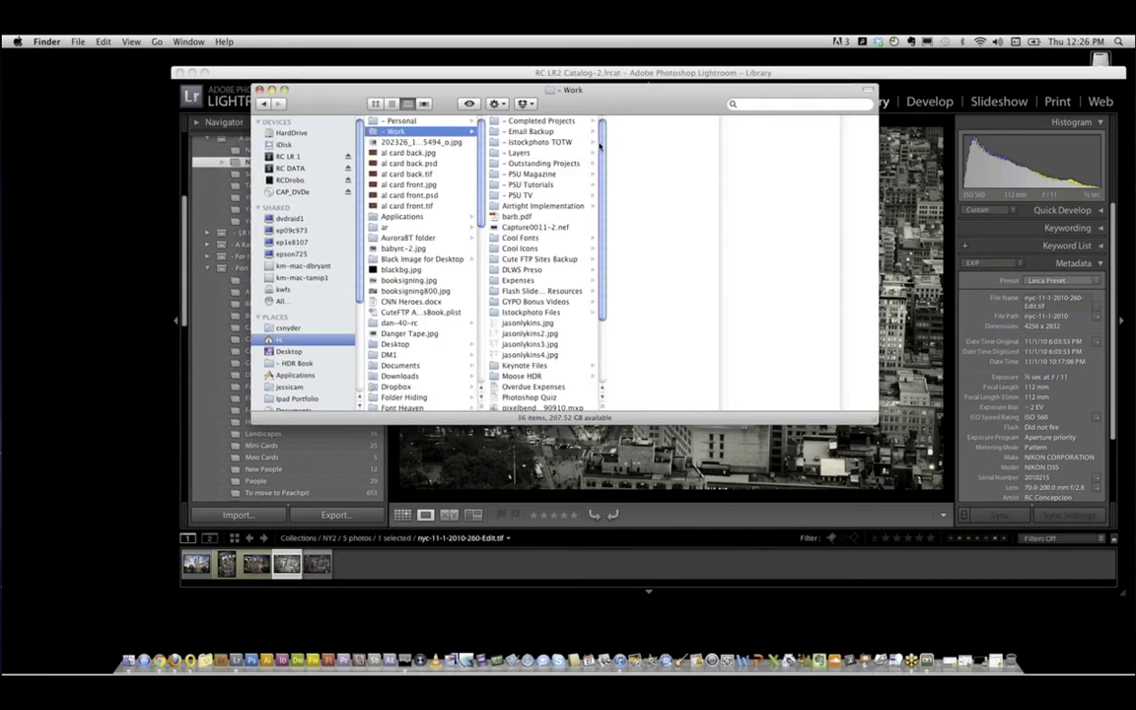
scroll(534, 365, down, 1)
click(533, 363)
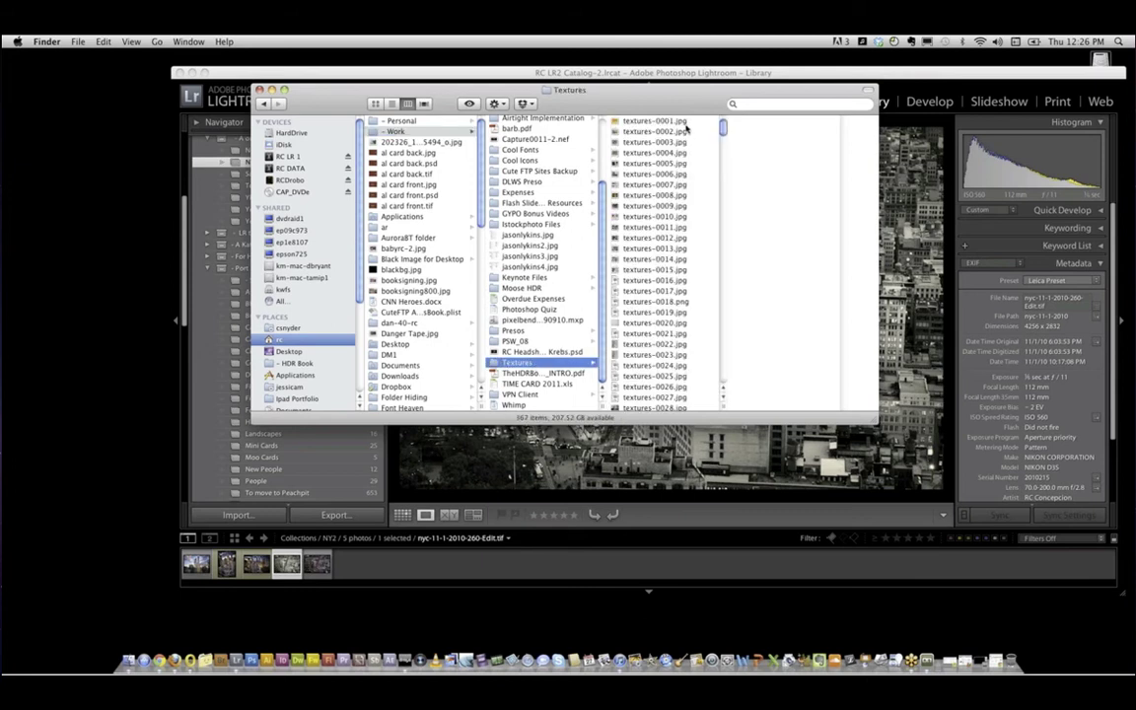
Quick Look through the textures, settle on the grunge textures-0027.jpg, and close the preview.
click(655, 163)
key(Down)
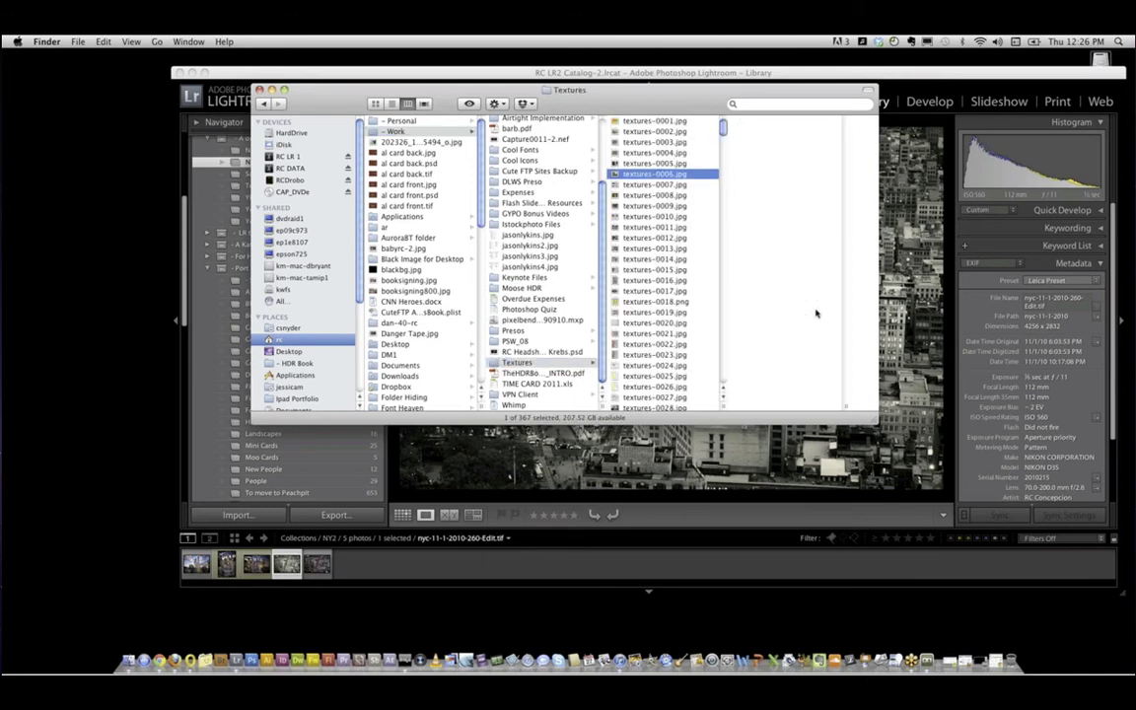
key(Down)
key(Down)
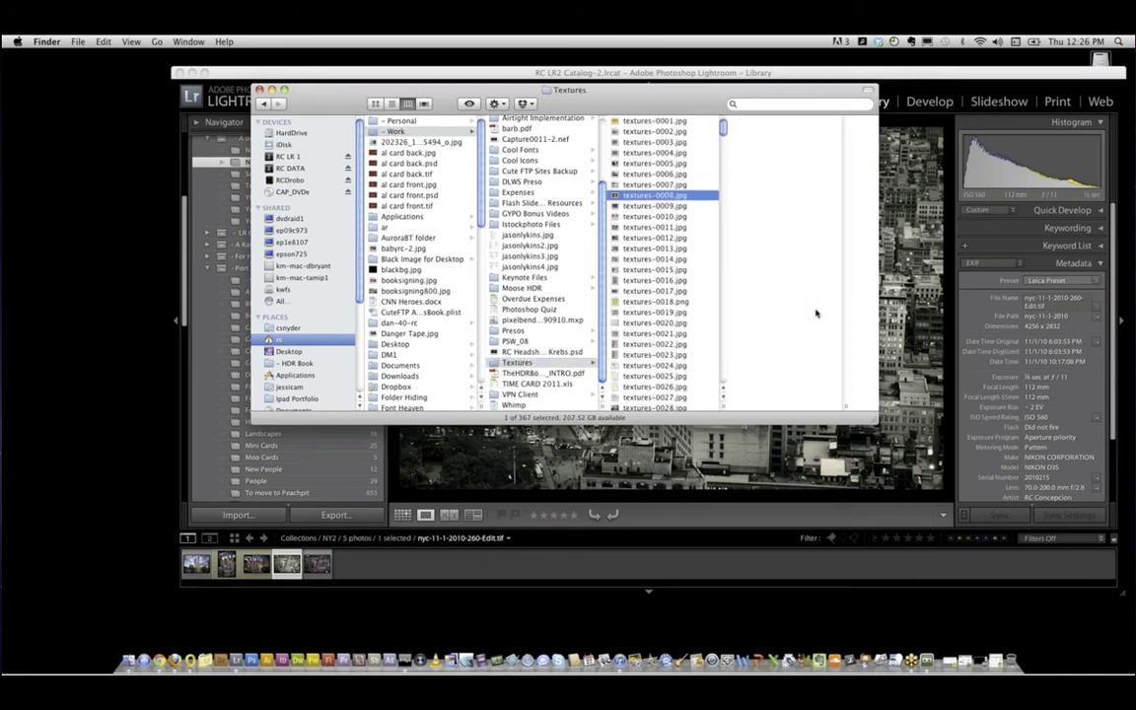
key(space)
key(Down)
key(Down)
key(Down)
key(Down)
key(Down)
key(Down)
key(Down)
key(Down)
key(Down)
key(Down)
key(Down)
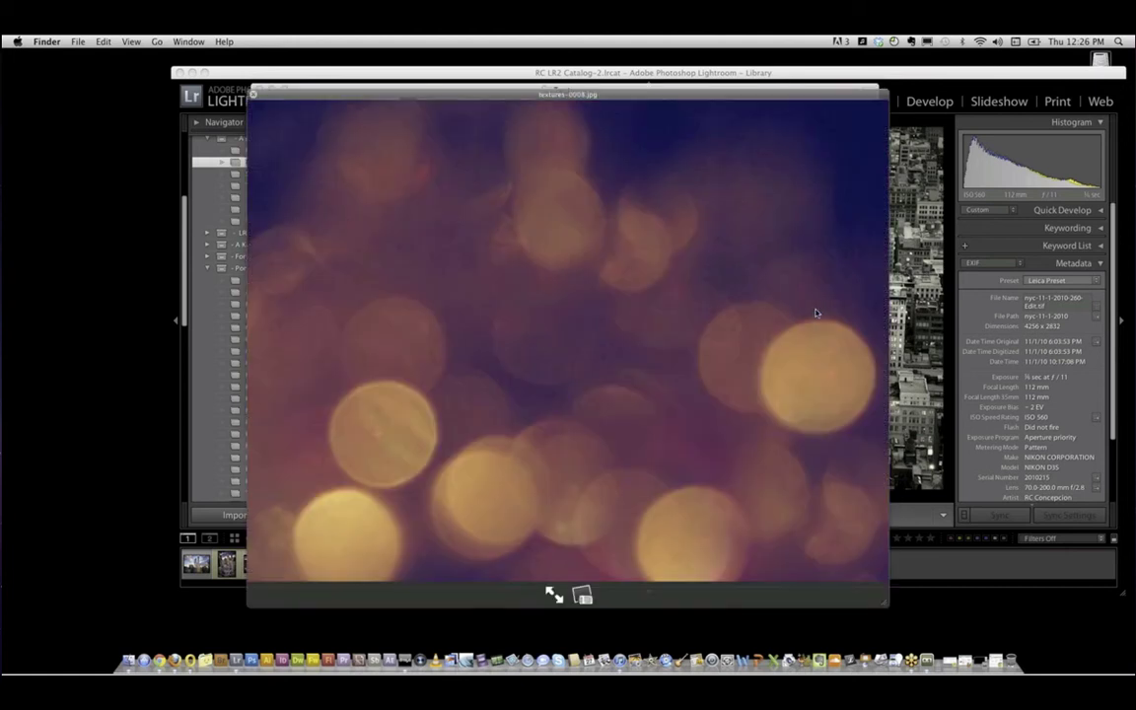
key(Up)
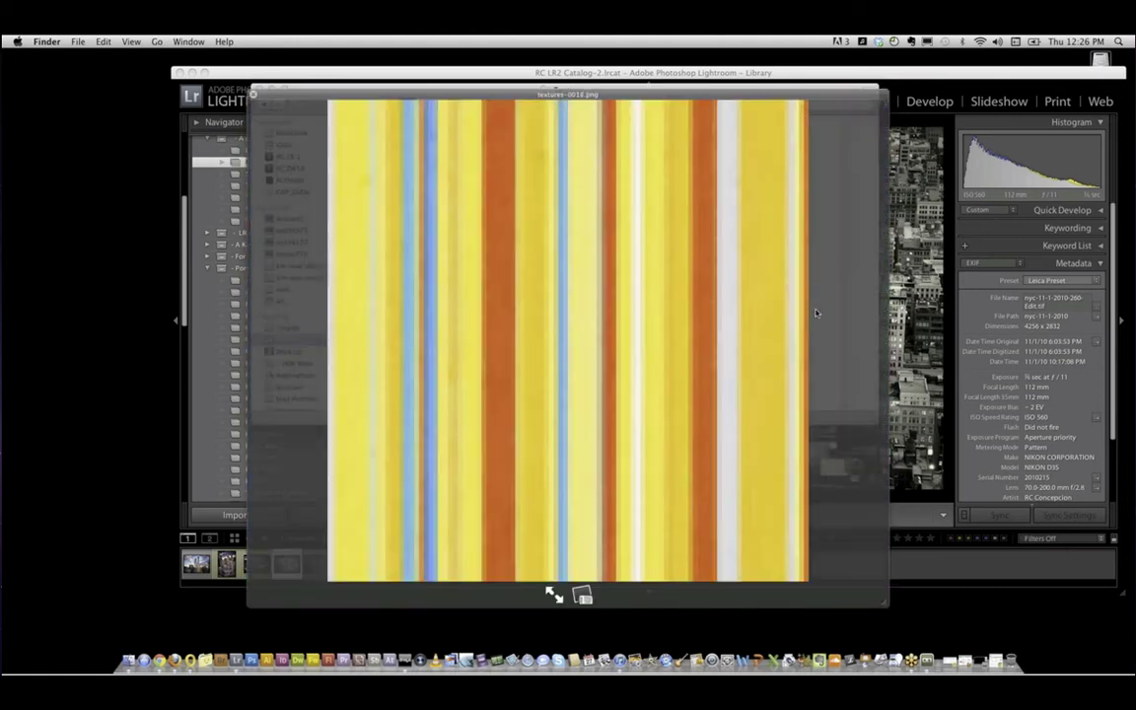
key(Down)
key(Down)
key(Down)
key(Down)
key(Down)
key(Down)
key(Down)
key(Down)
key(Down)
key(Down)
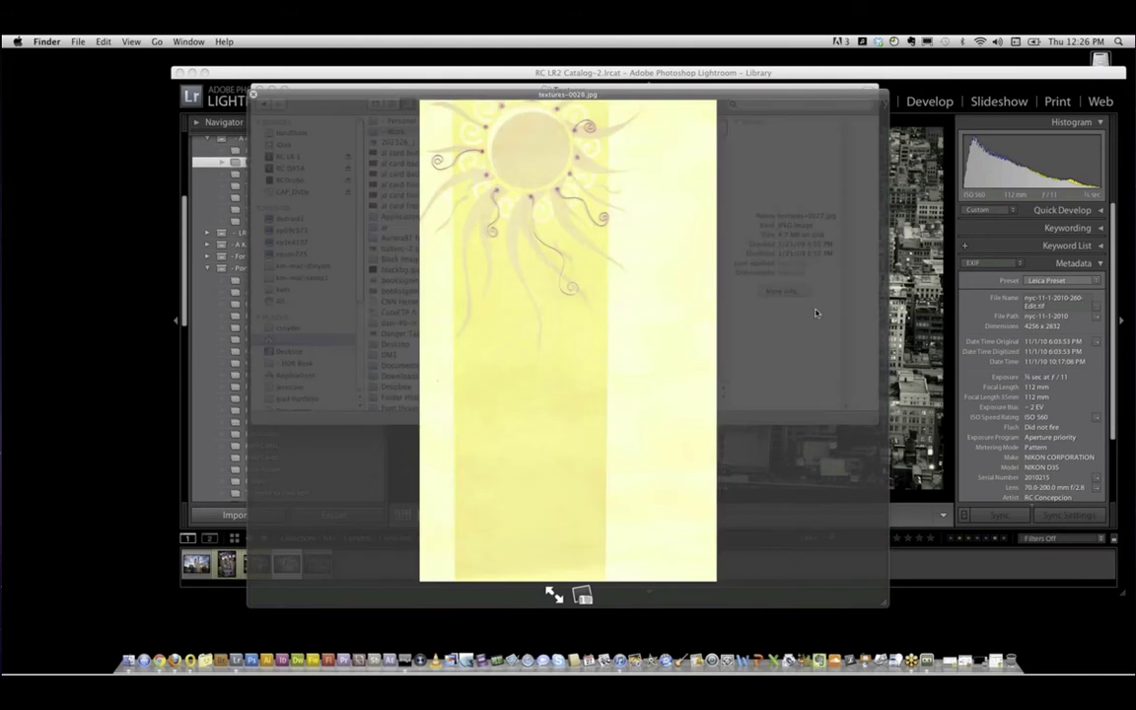
key(Down)
key(Up)
key(Up)
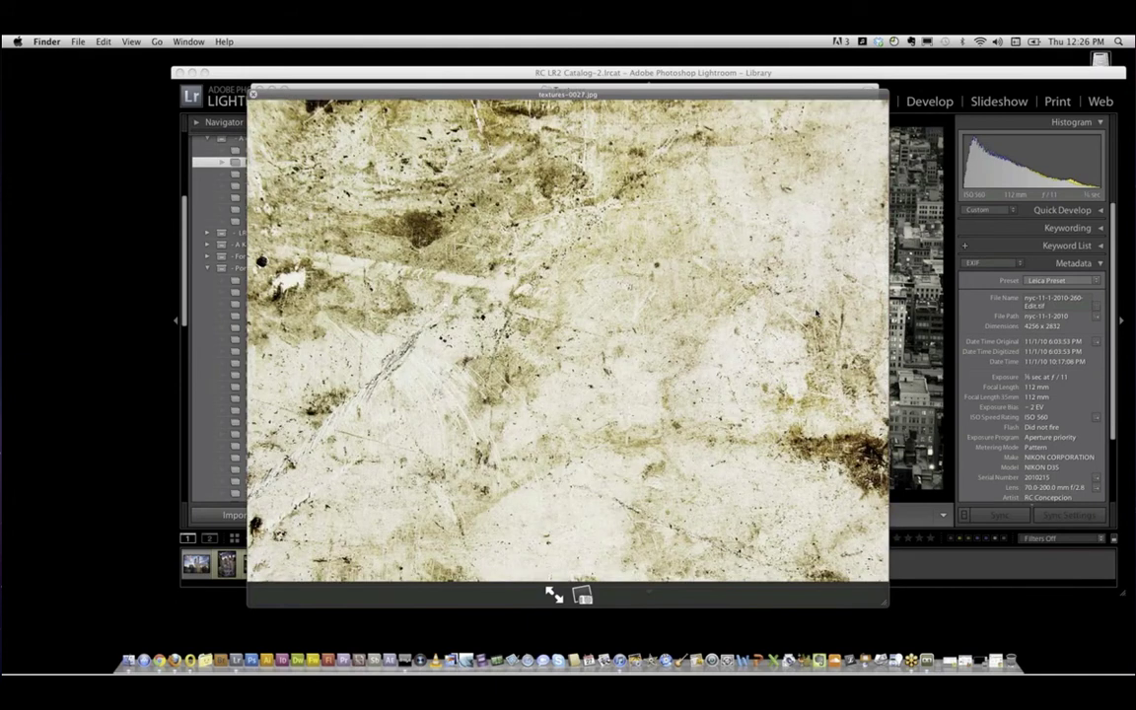
key(Down)
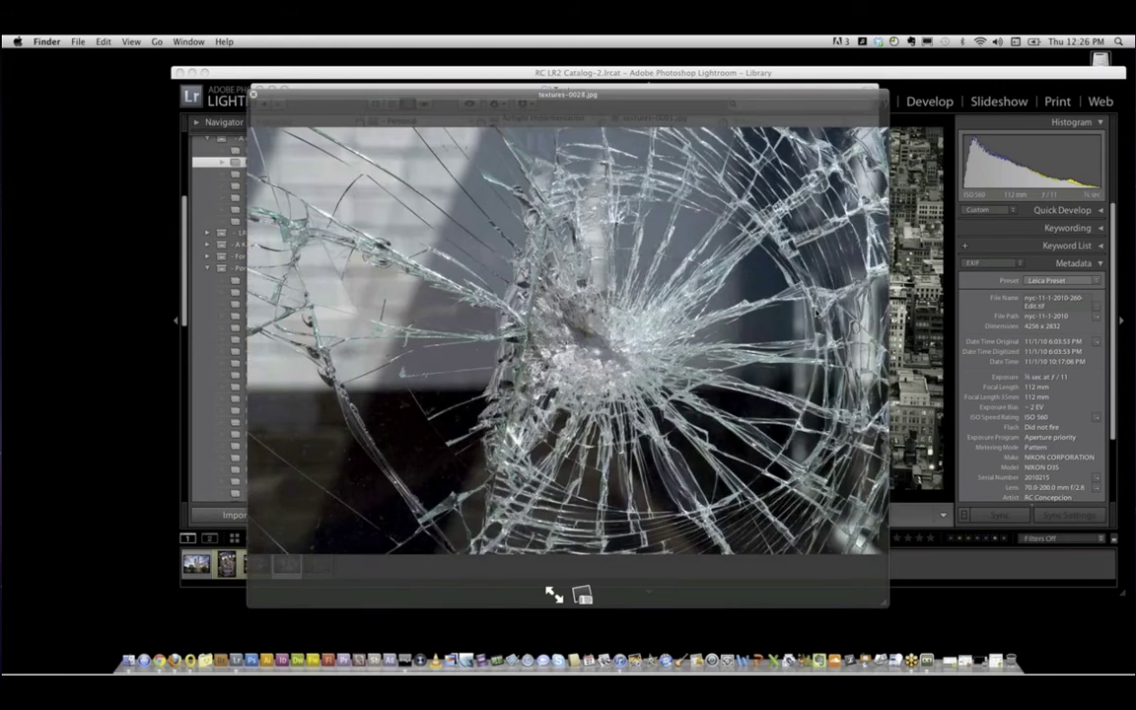
key(Up)
key(Down)
key(Down)
key(Up)
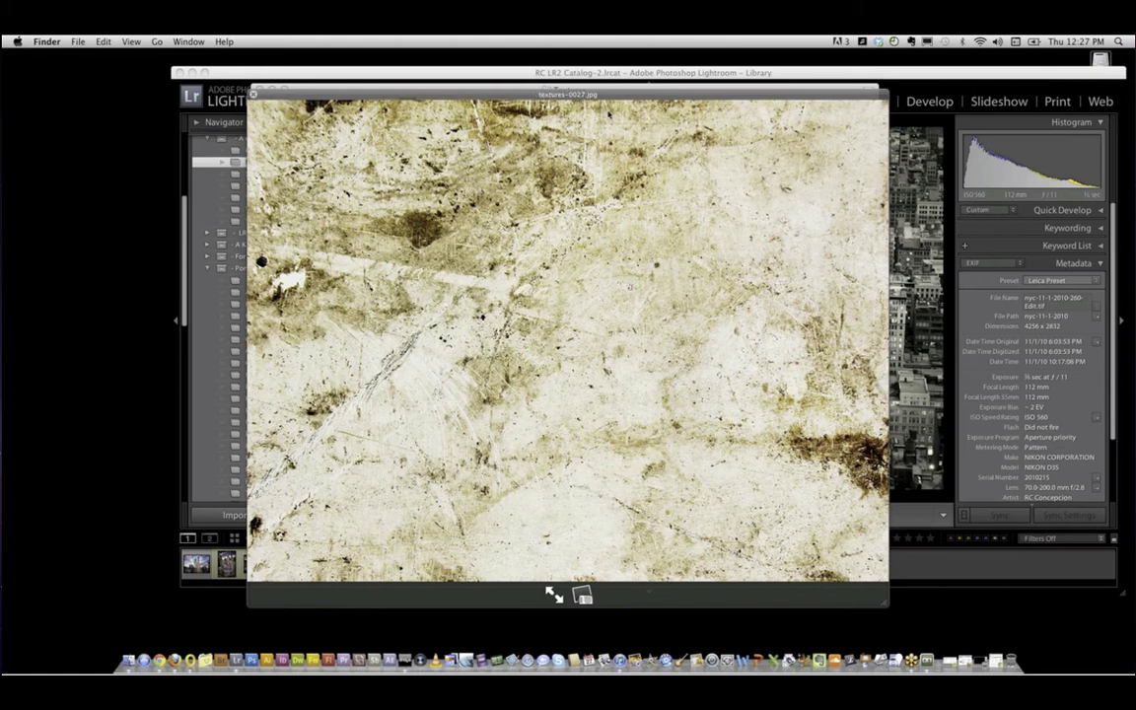
click(253, 94)
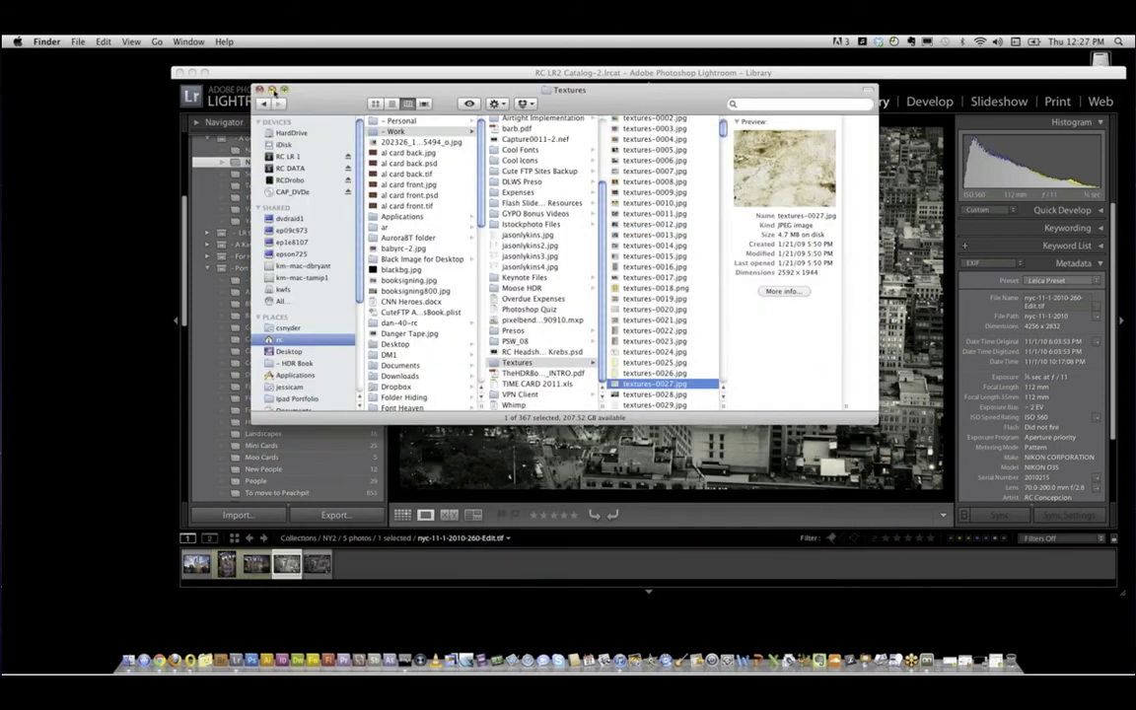
Close Finder and export the black-and-white Flatiron TIFF via File > Plug-in Extras > Perfect Layers.
click(259, 90)
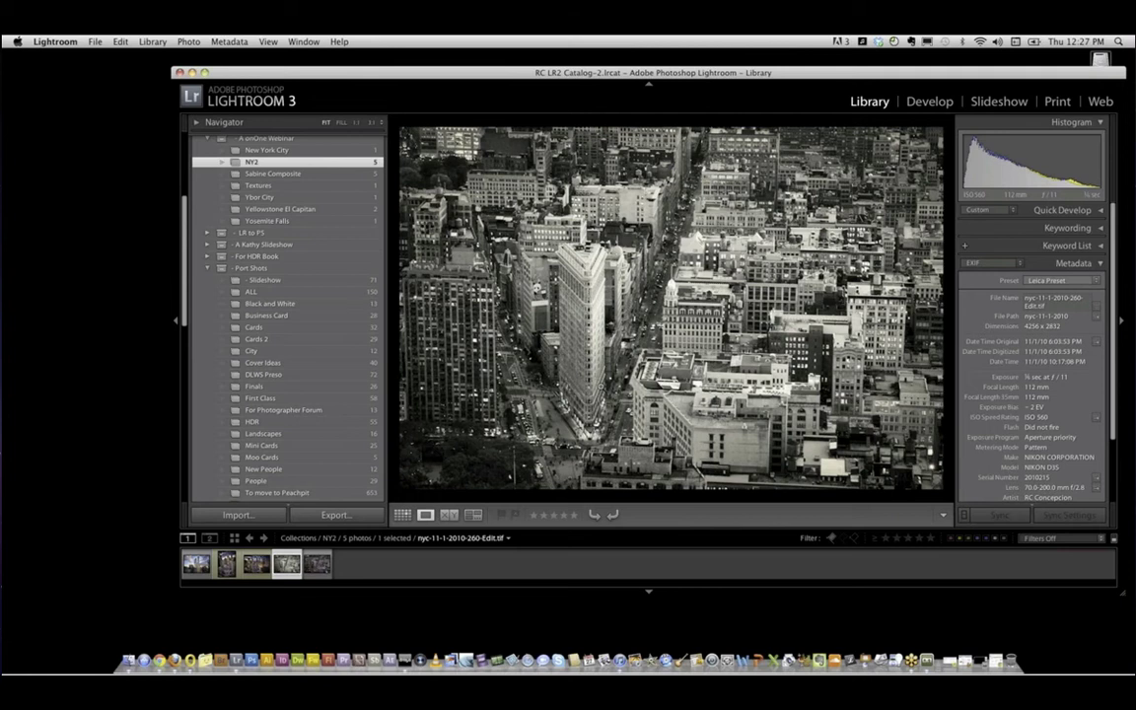
double_click(547, 73)
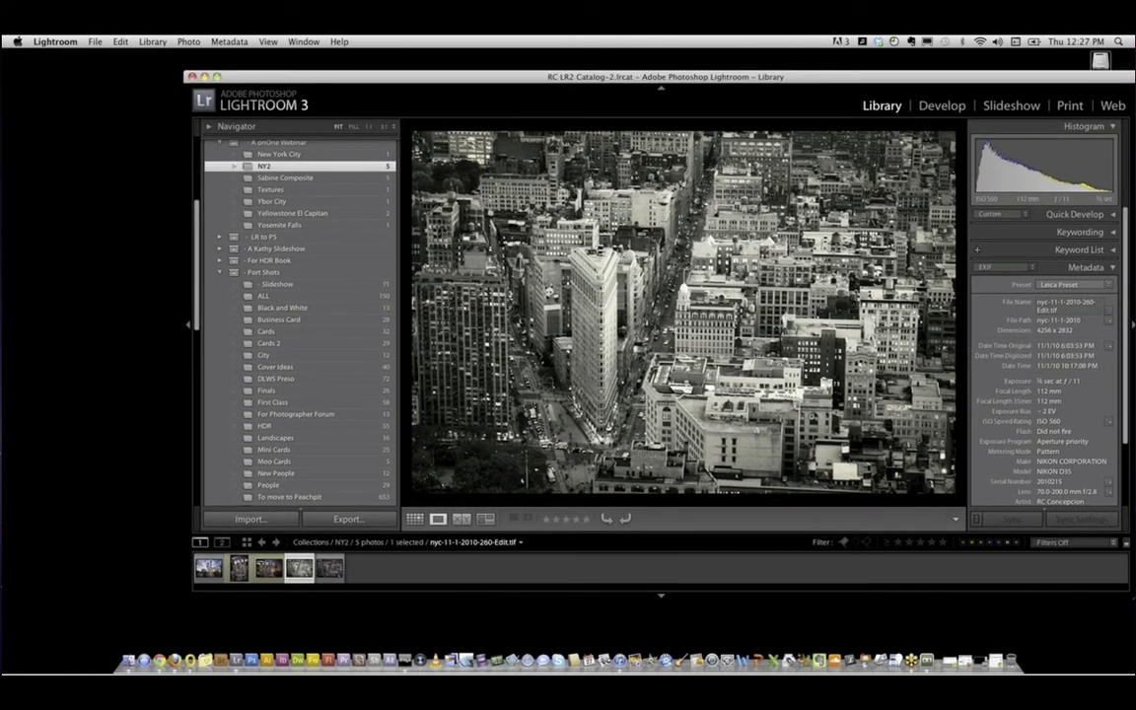
click(94, 42)
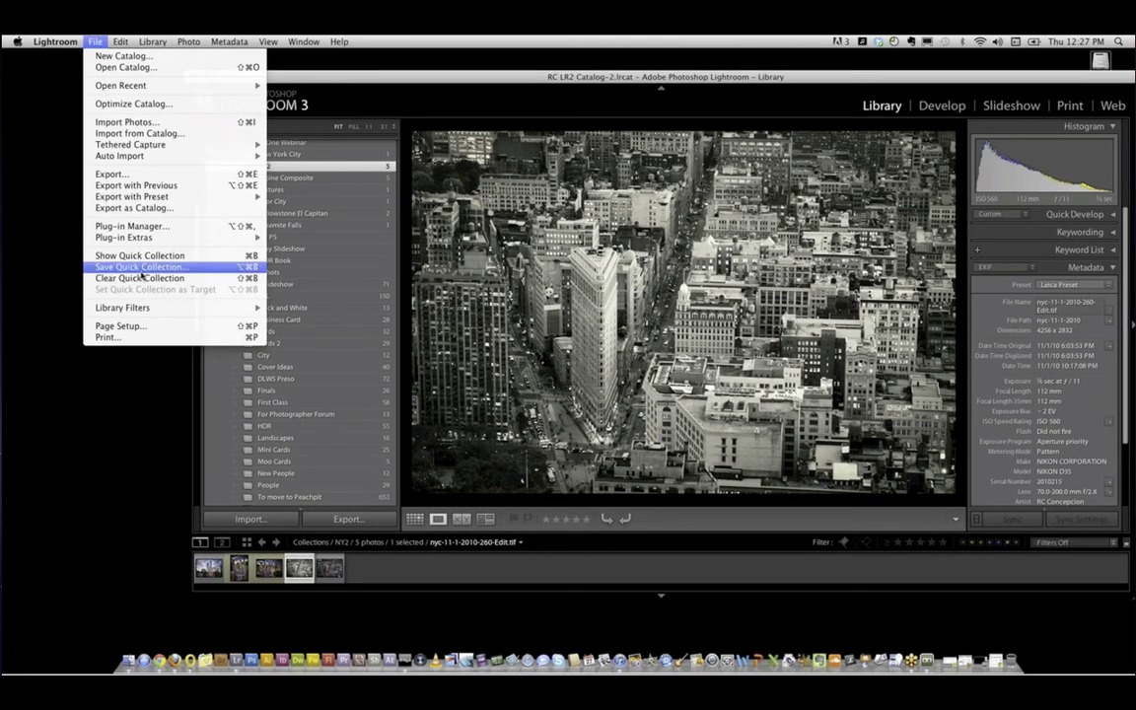
mouse_move(138, 238)
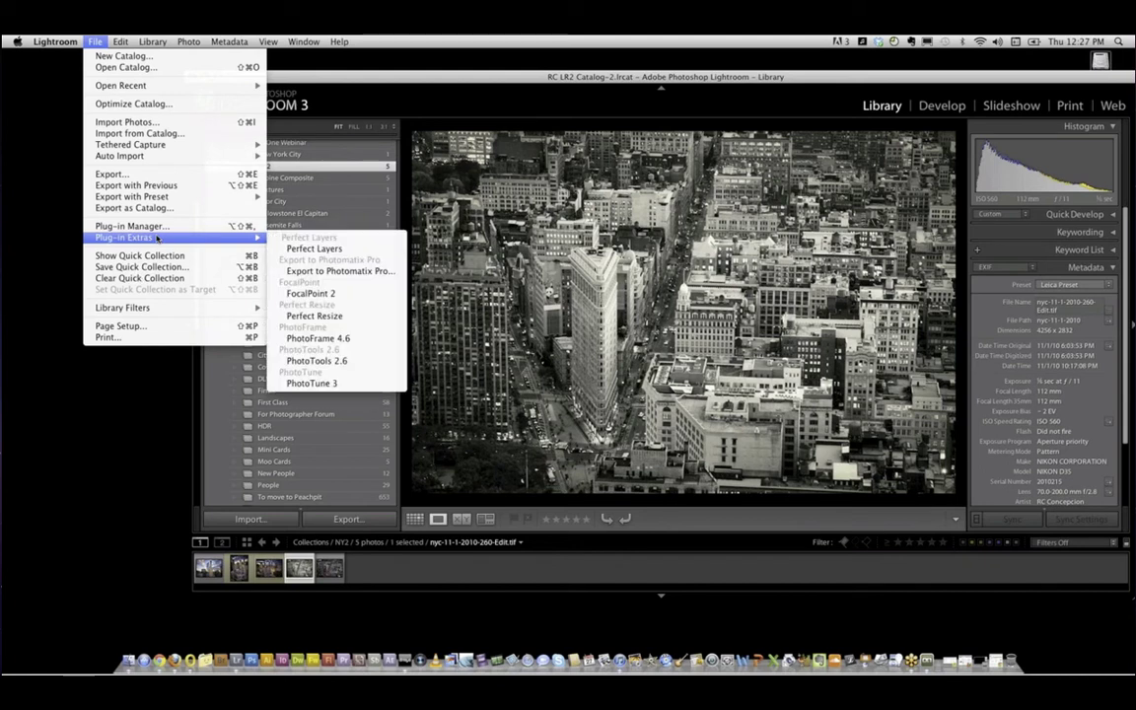
click(359, 248)
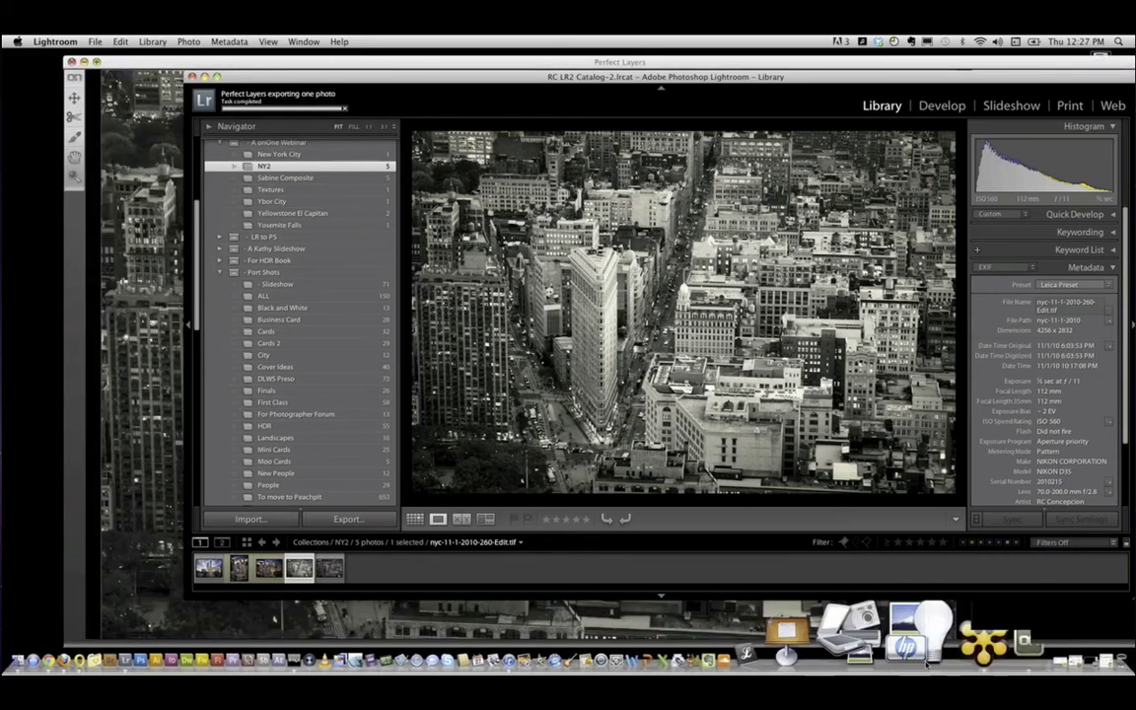
In Perfect Layers, start Add Layer(s) from File and browse to the Work folder.
click(927, 651)
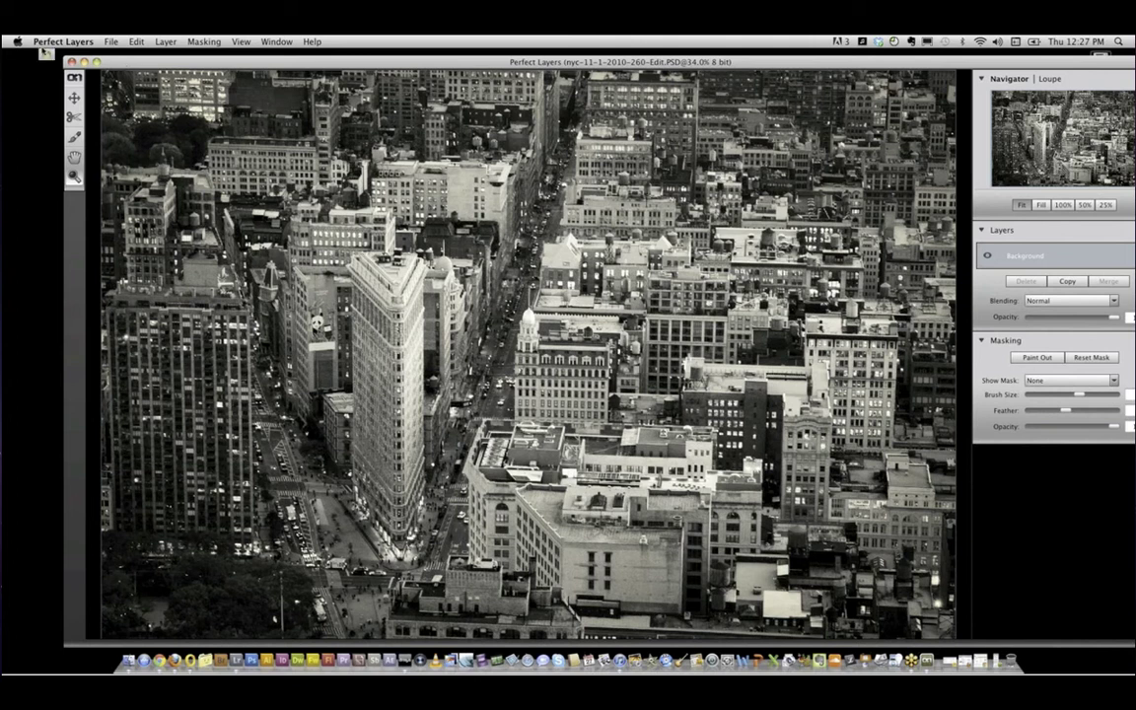
drag(114, 59, 68, 52)
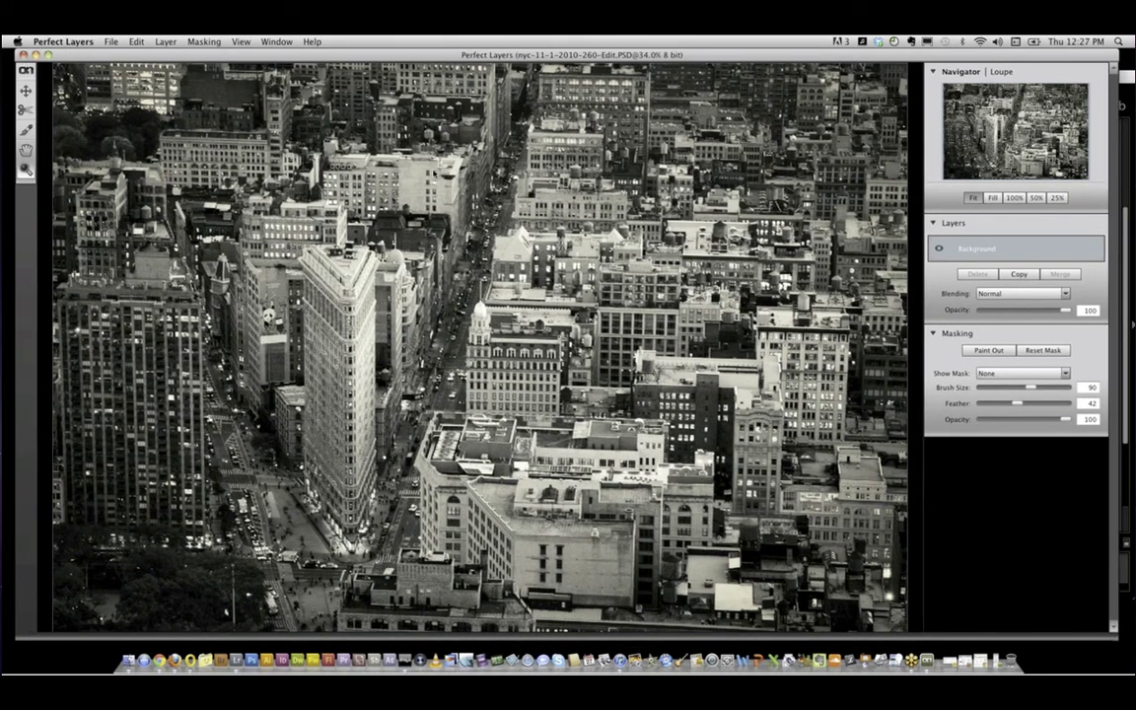
click(111, 41)
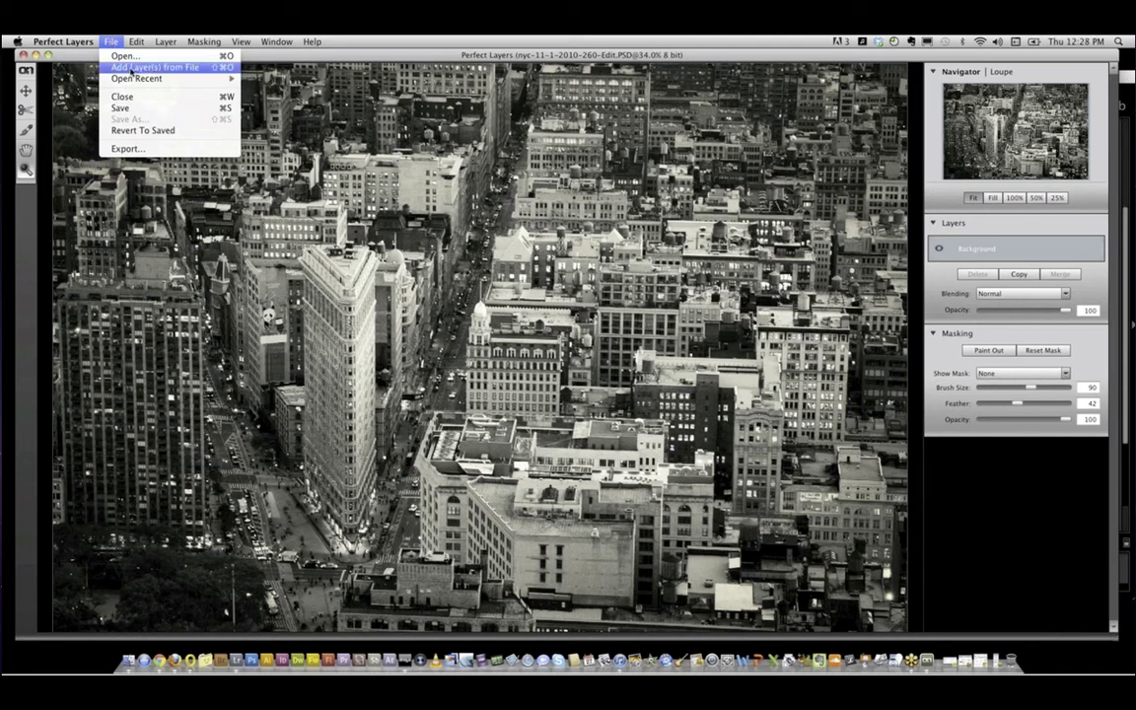
click(131, 68)
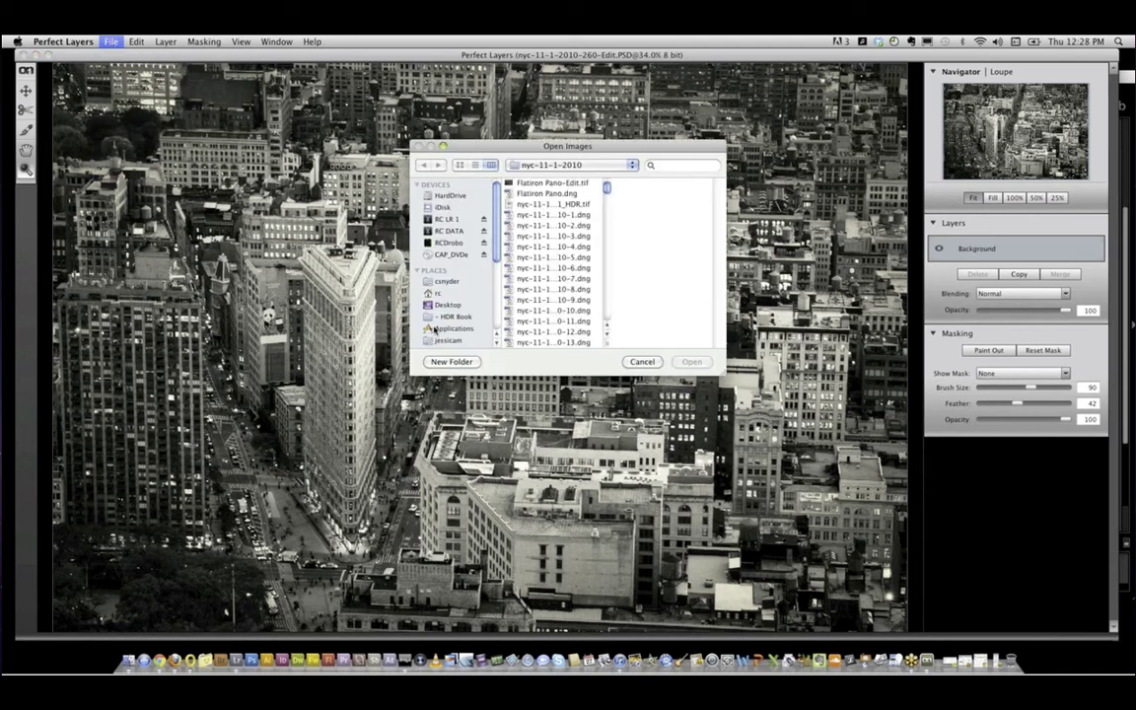
click(437, 293)
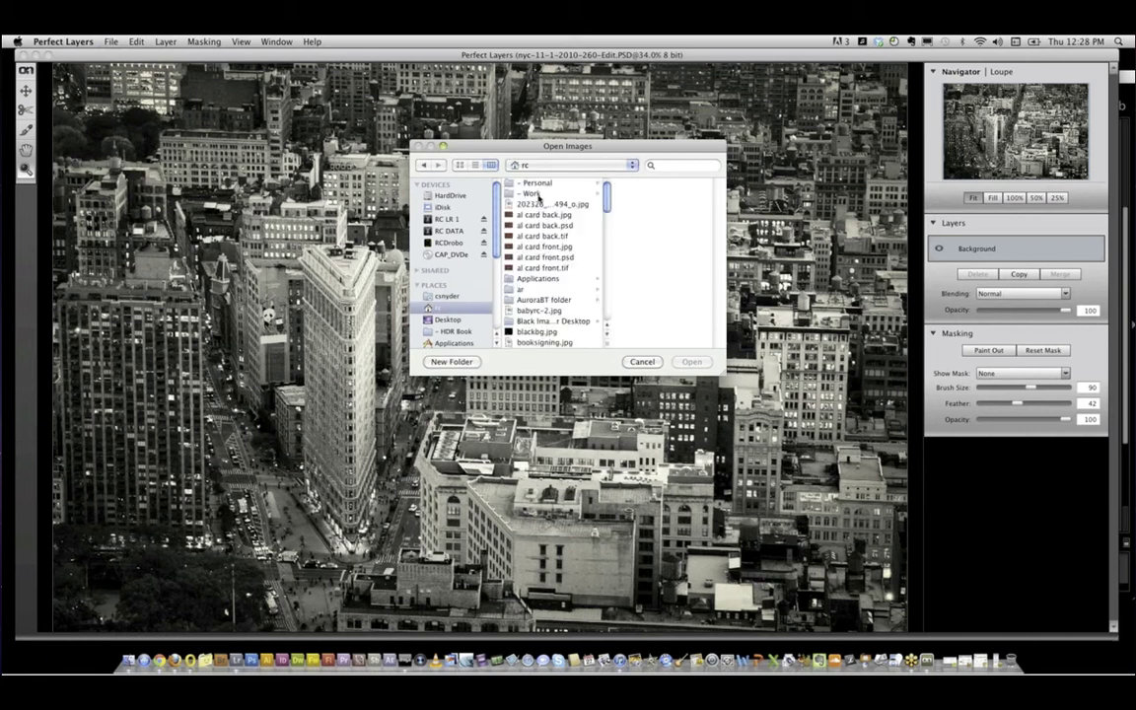
click(533, 193)
Open Textures, preview textures-0013 through 0024, and add textures-0027.jpg as a layer.
key(t)
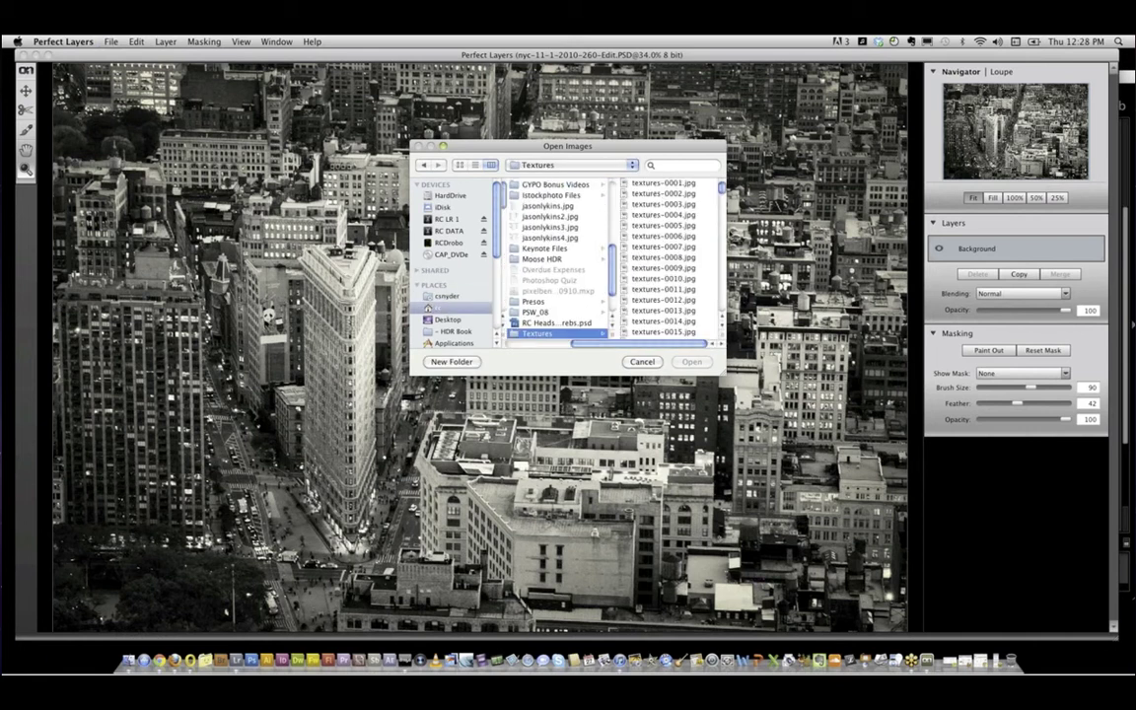
click(666, 277)
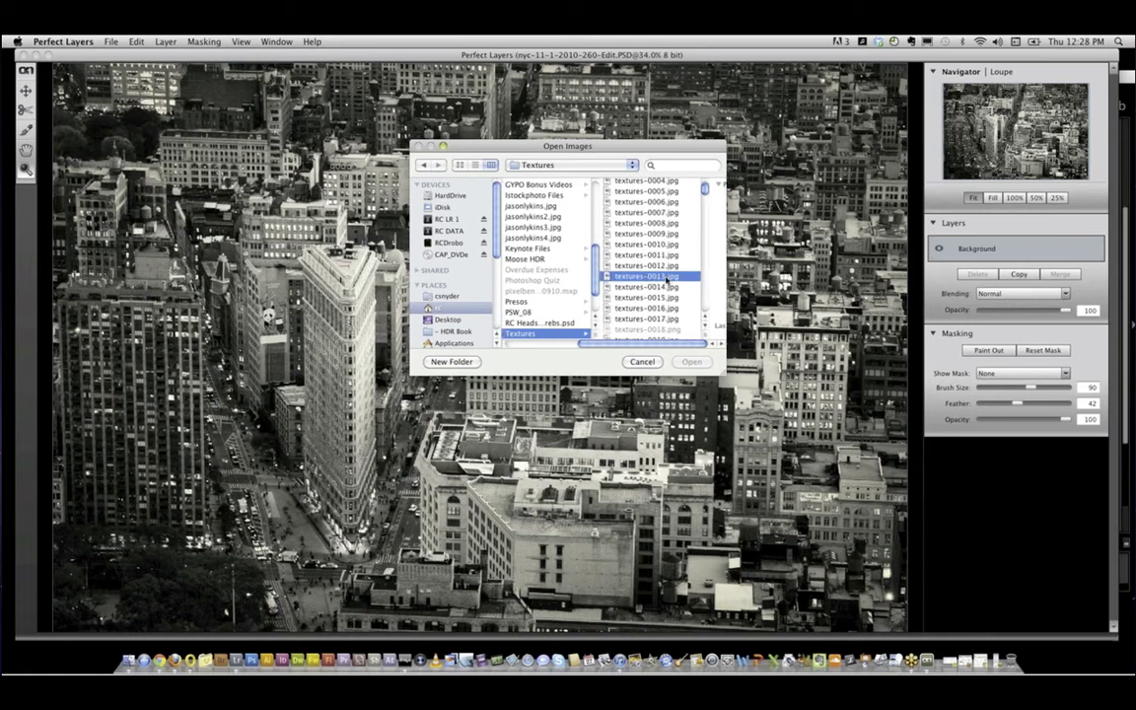
key(Down)
key(Down)
key(Down)
key(Down)
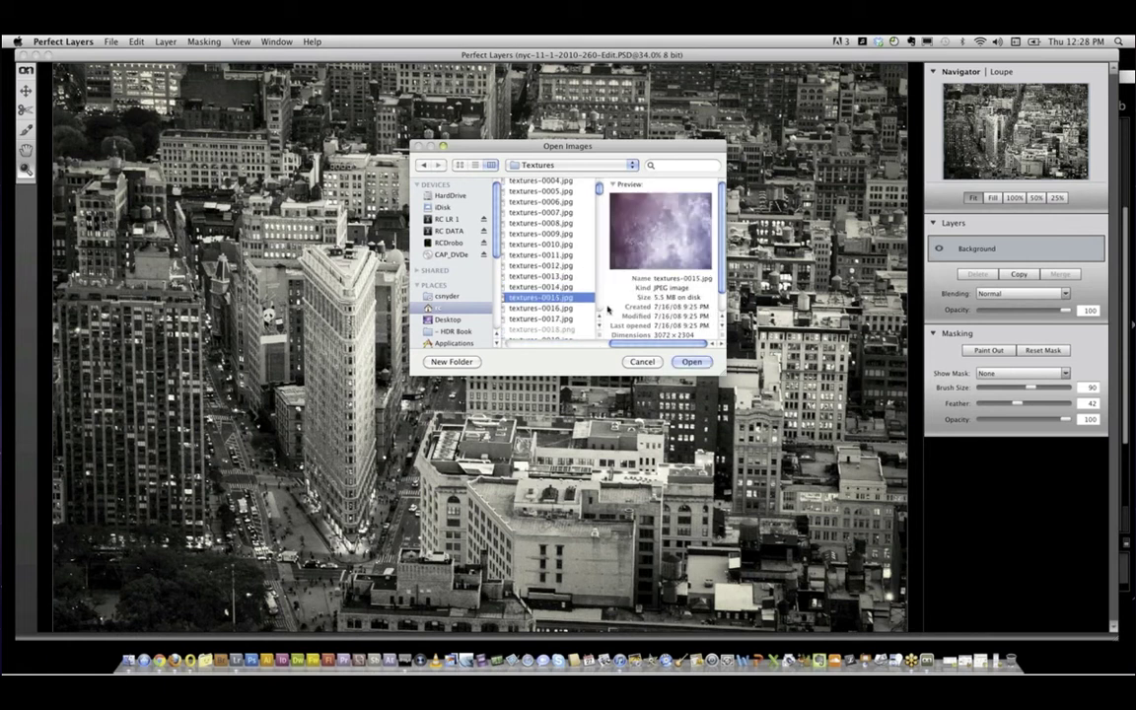
key(Down)
key(Down)
key(Down)
key(Down)
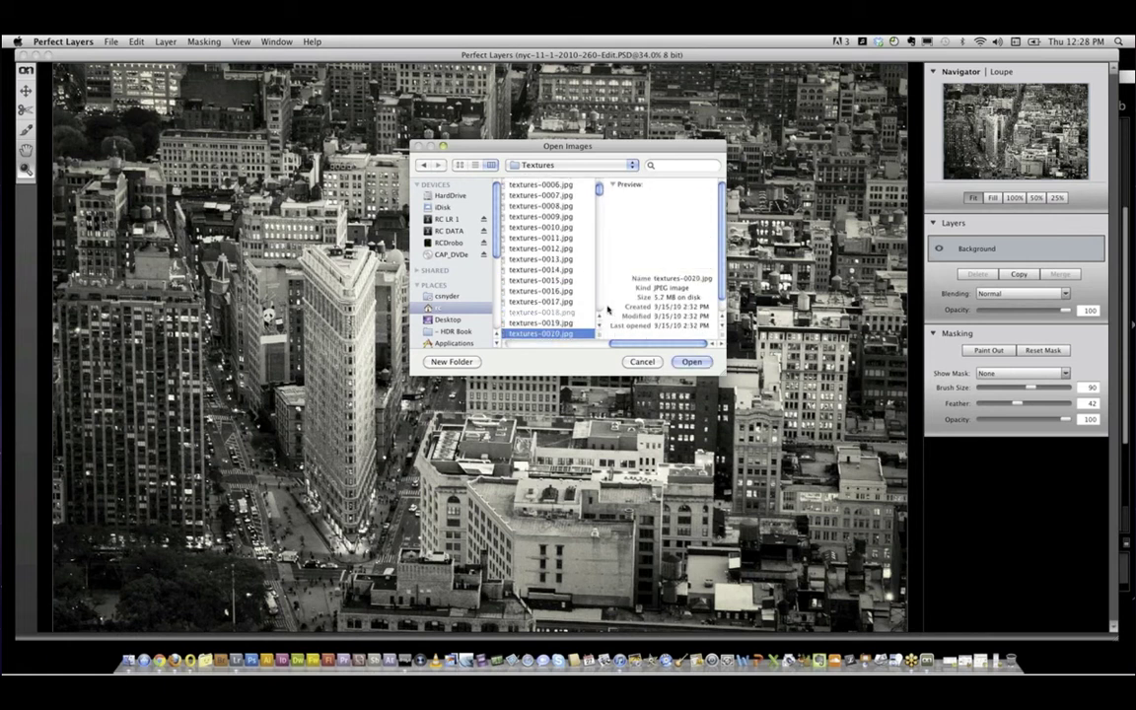
key(Down)
key(Down)
key(Down)
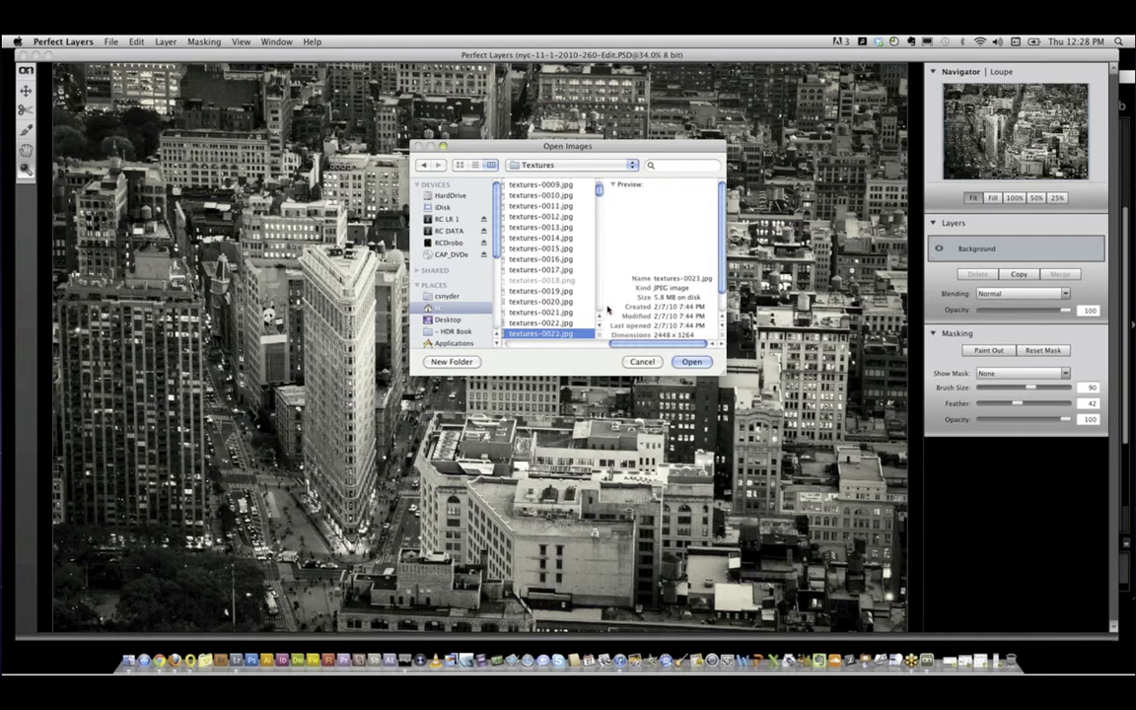
key(Down)
key(Down)
key(Down)
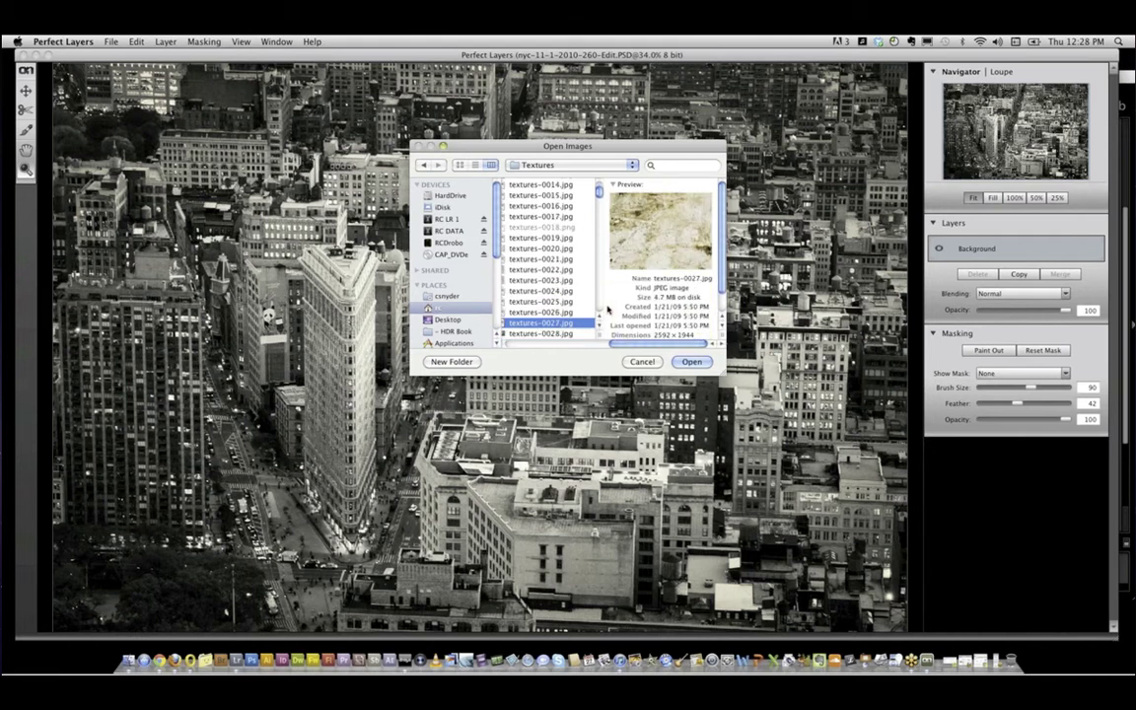
click(692, 362)
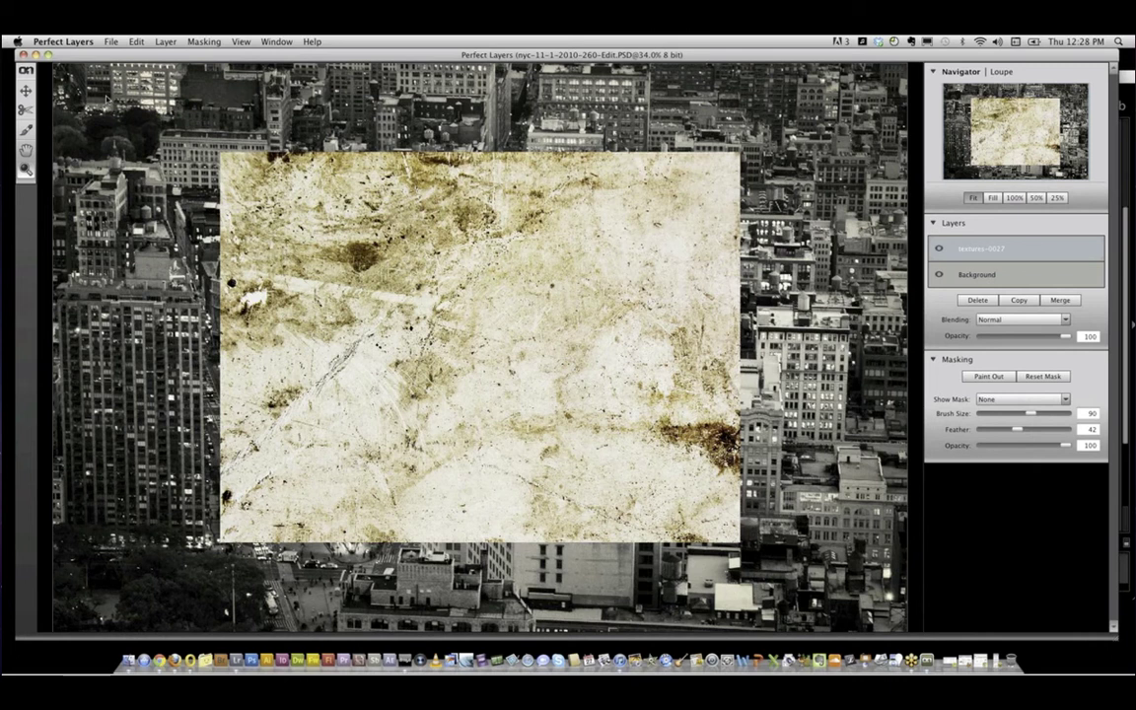
Zoom the view out to 25% and pan so the whole photo sits centred.
click(167, 167)
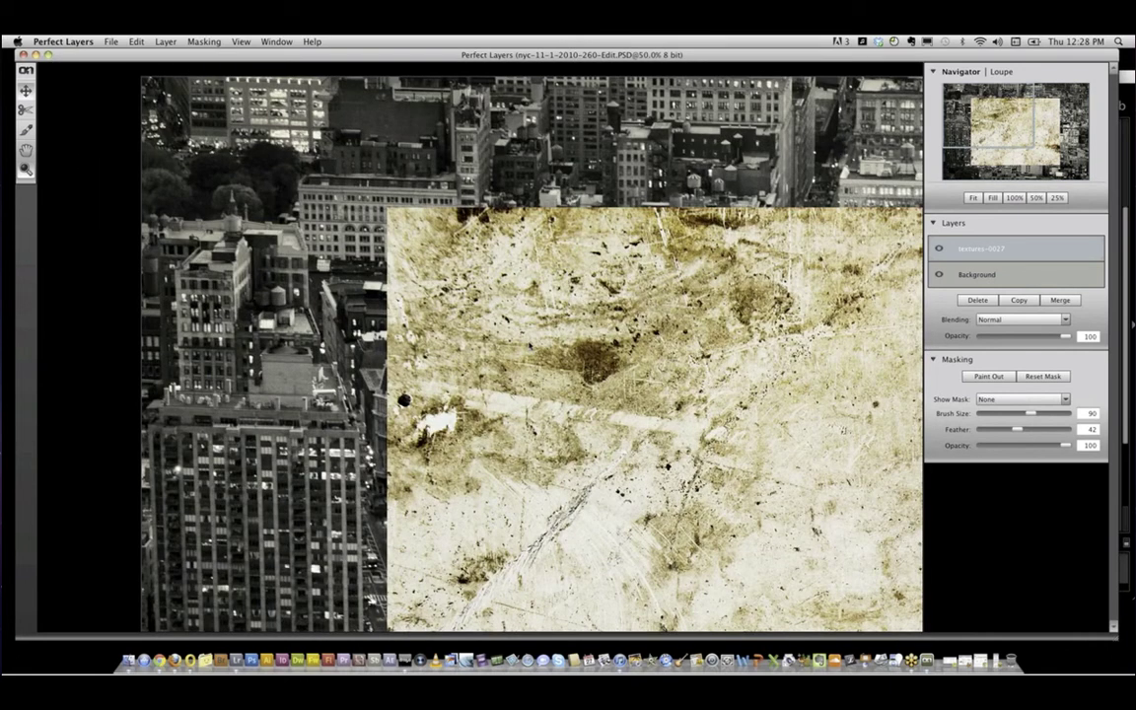
key(v)
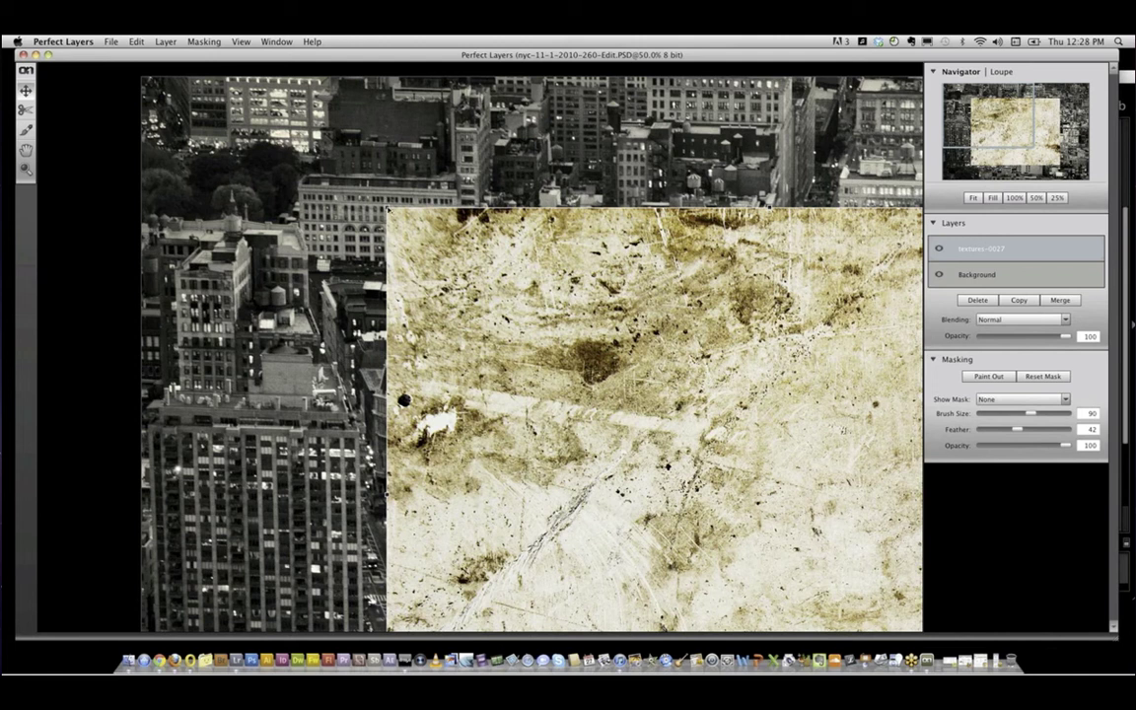
click(25, 168)
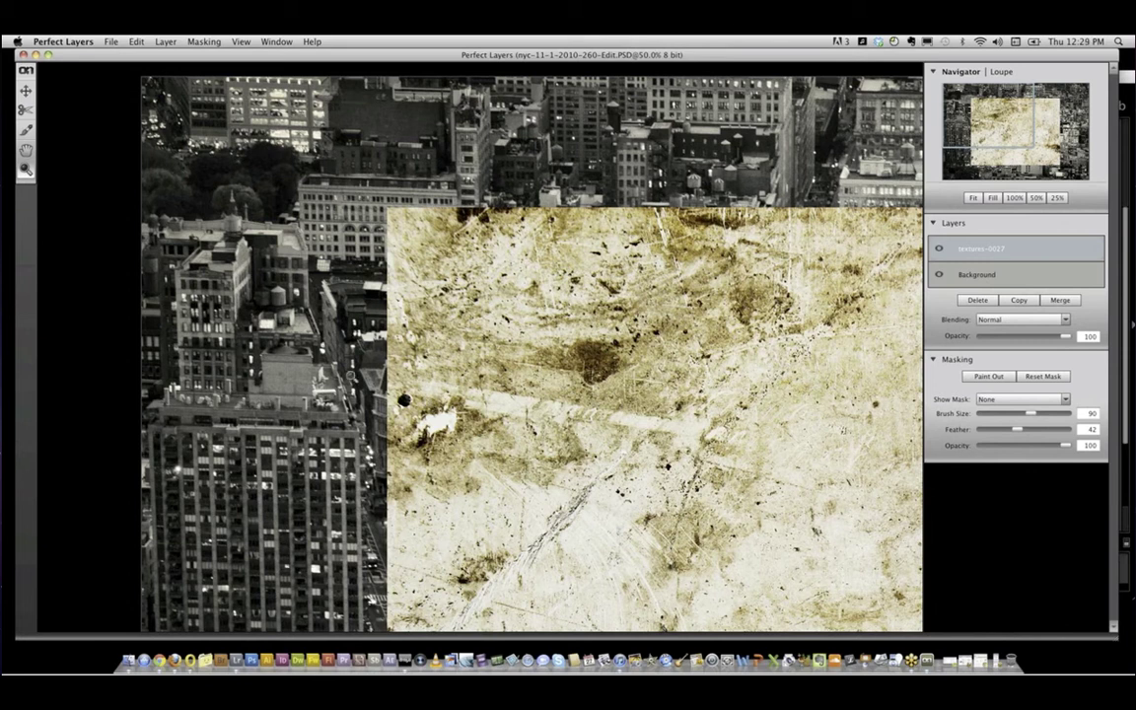
alt+click(388, 259)
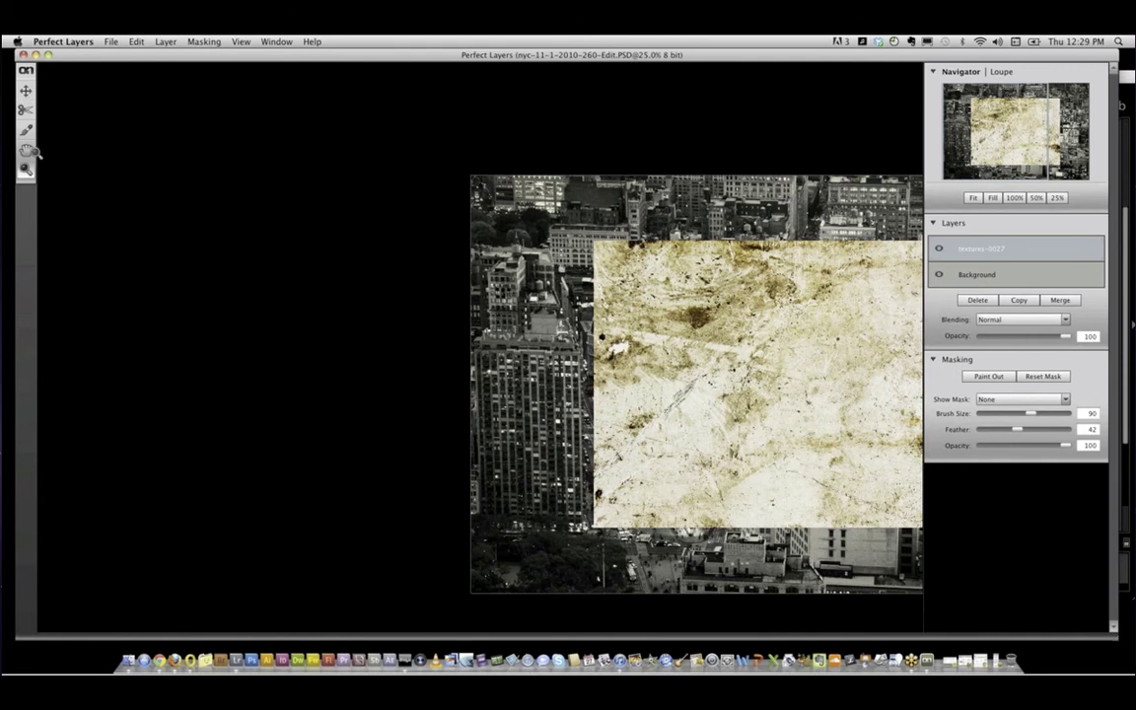
click(26, 150)
drag(112, 229, 98, 233)
drag(599, 293, 496, 277)
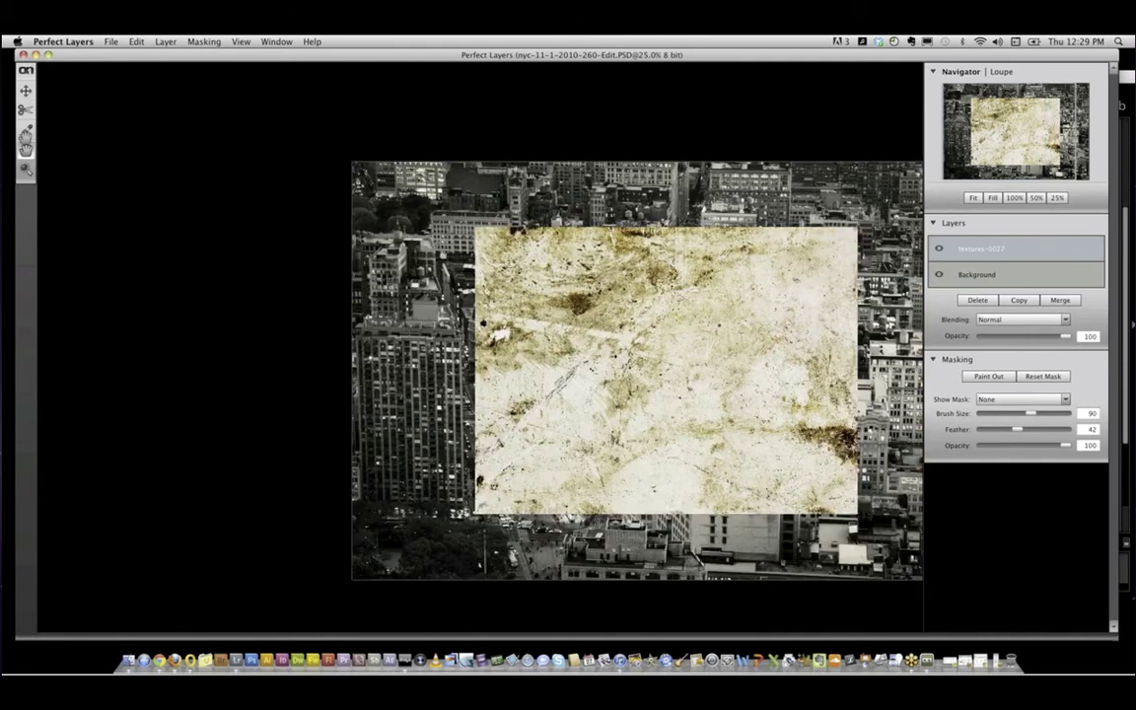
drag(701, 333, 544, 332)
Drag the texture to the photo's top-left corner and stretch its corner to fill the canvas.
click(25, 89)
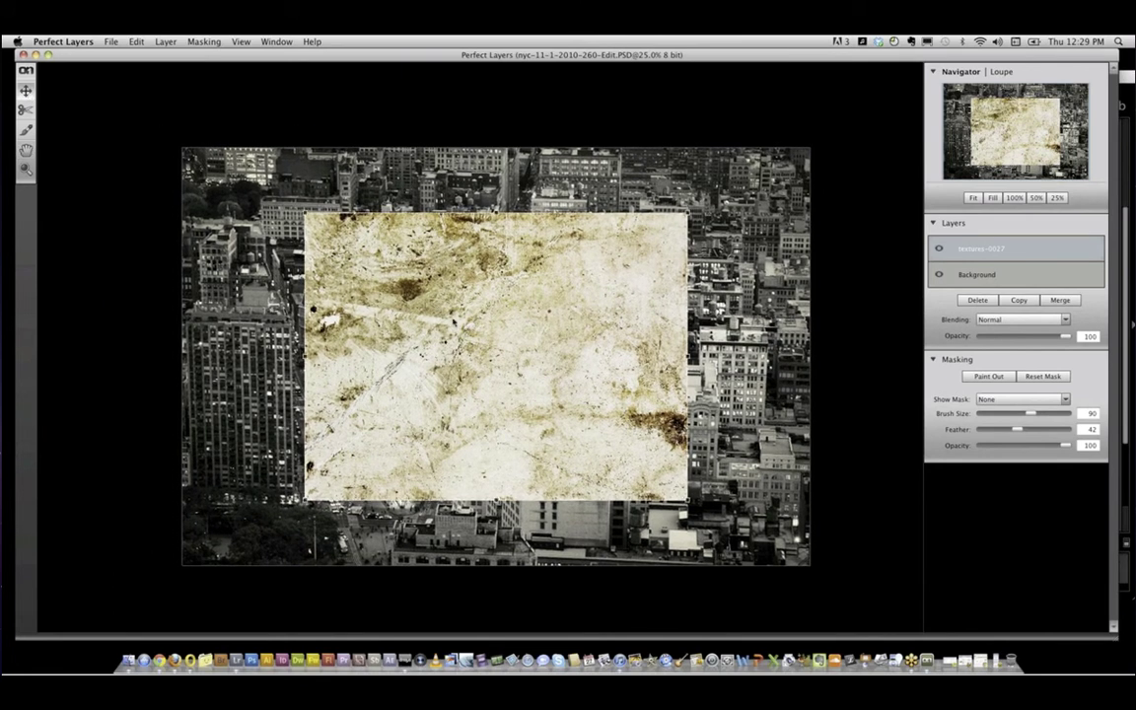
drag(435, 310, 383, 281)
drag(350, 254, 309, 234)
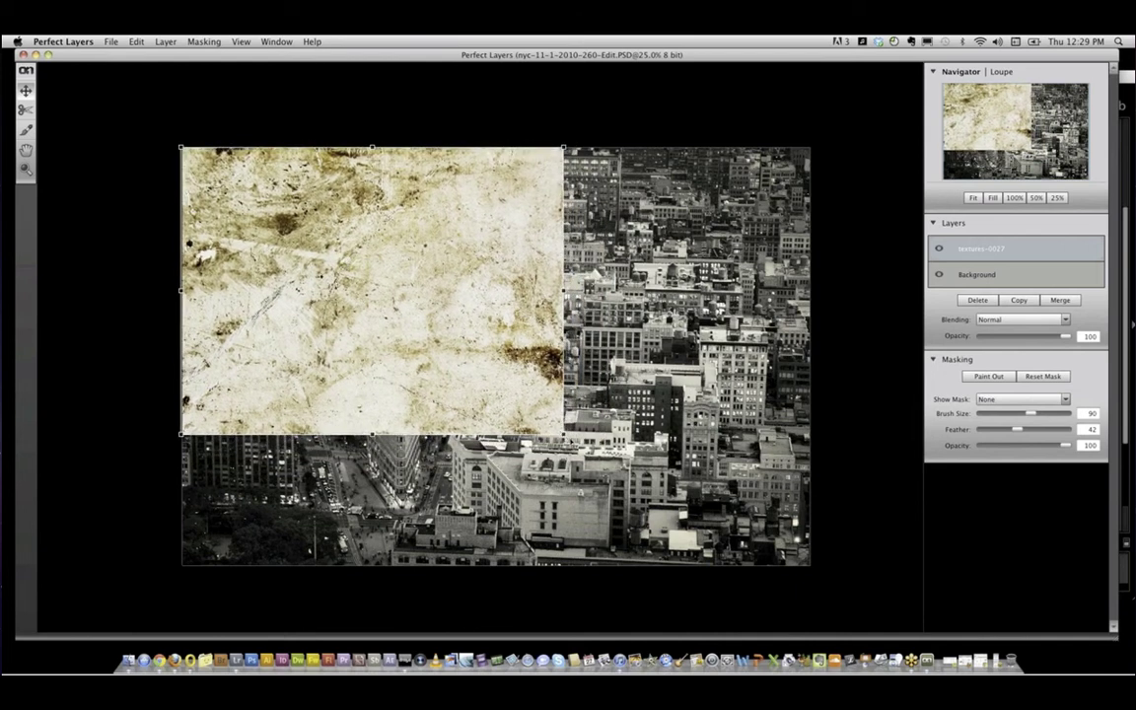
drag(564, 434, 811, 567)
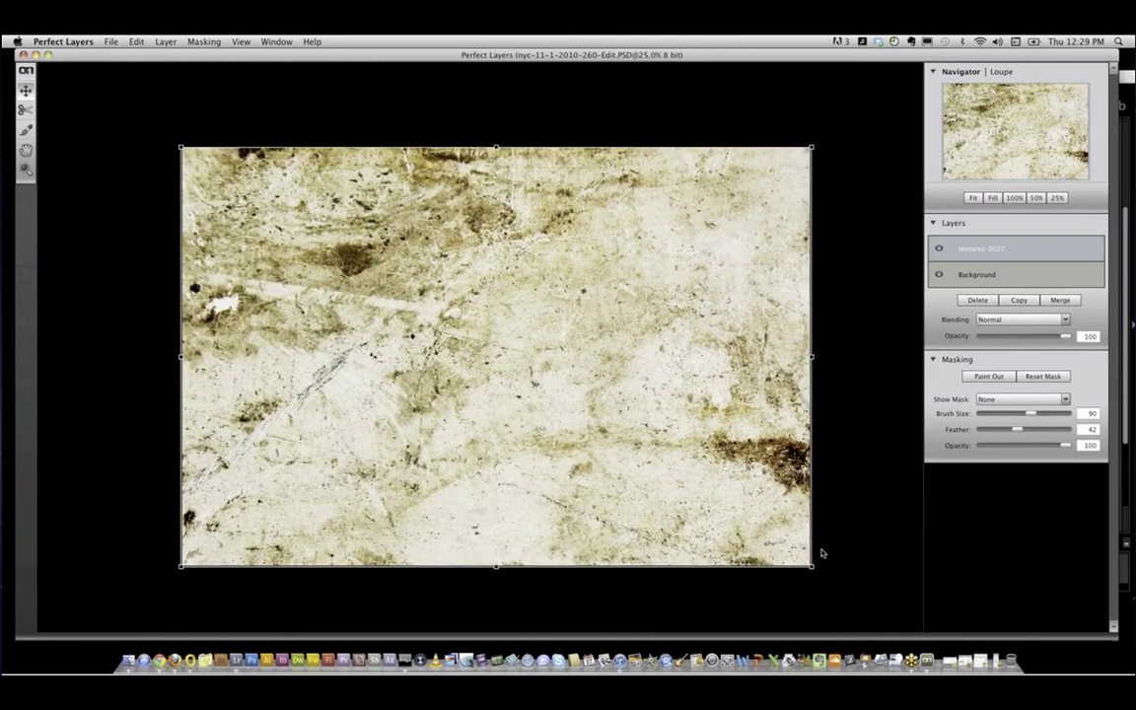
Set the textures-0027 layer to Overlay blending and lower its opacity from 54 to 49.
click(1019, 320)
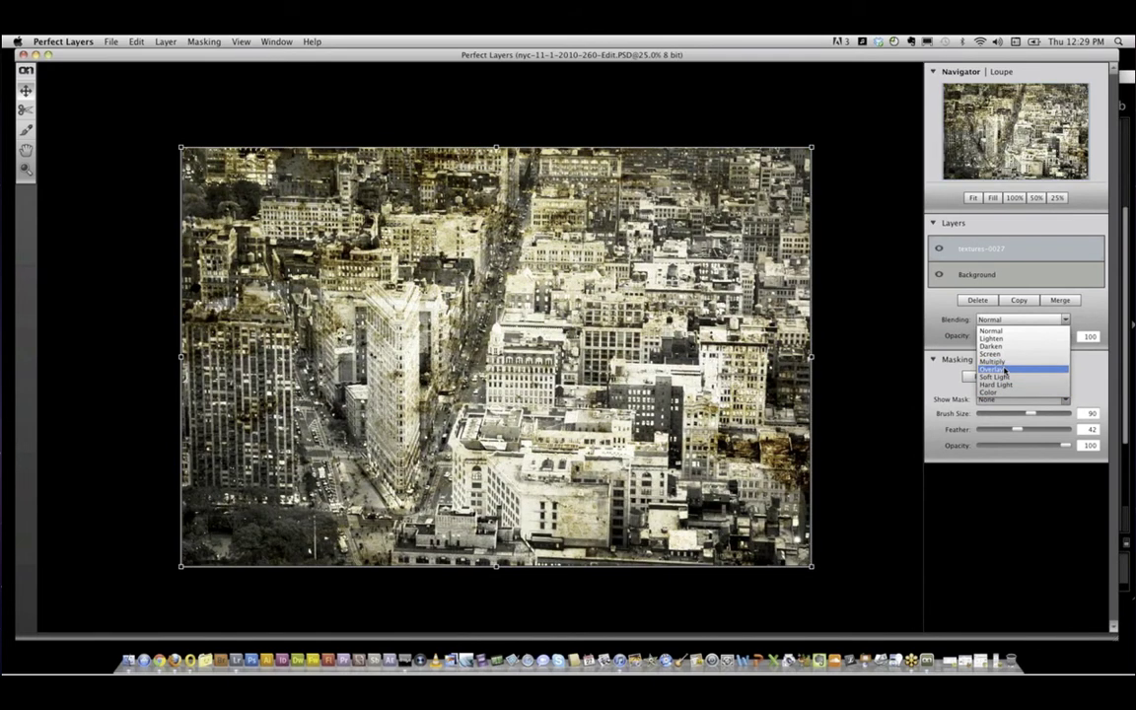
click(1005, 371)
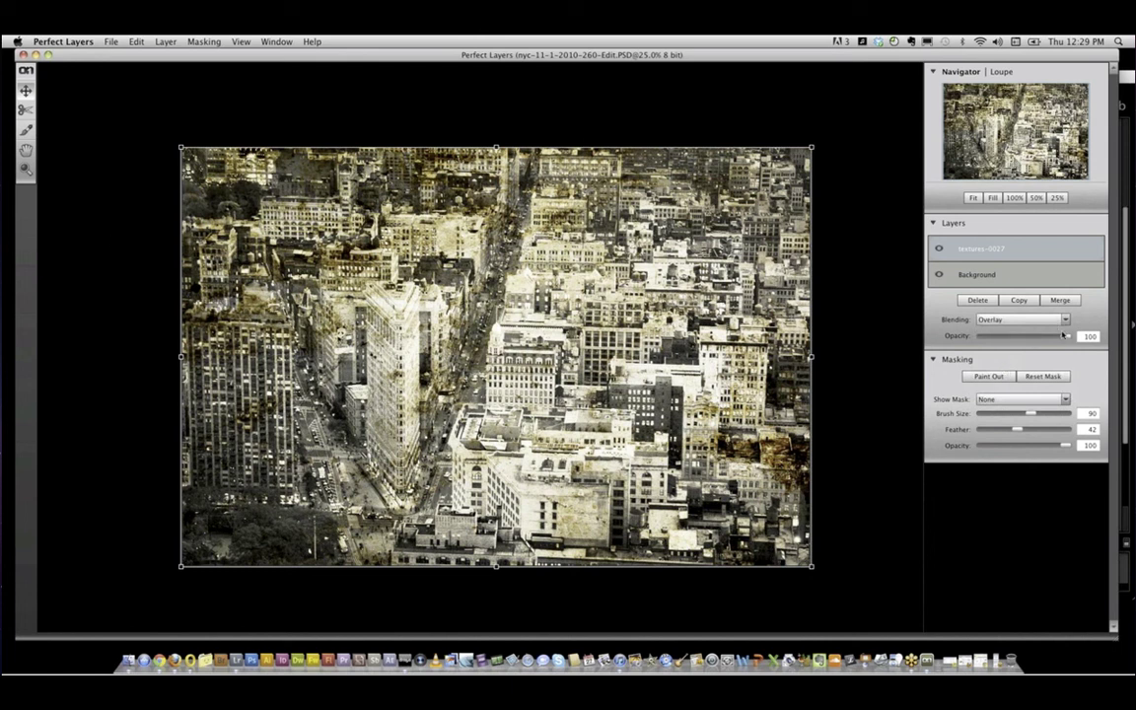
drag(1066, 340, 1010, 338)
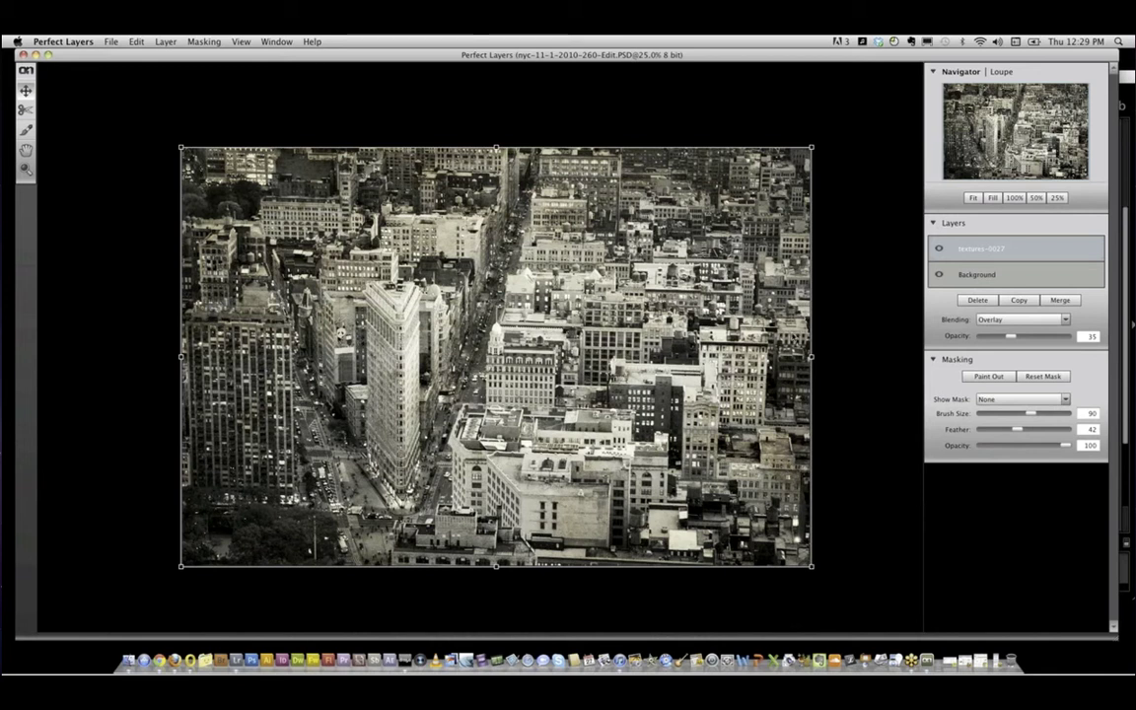
click(1027, 338)
drag(1027, 338, 1023, 340)
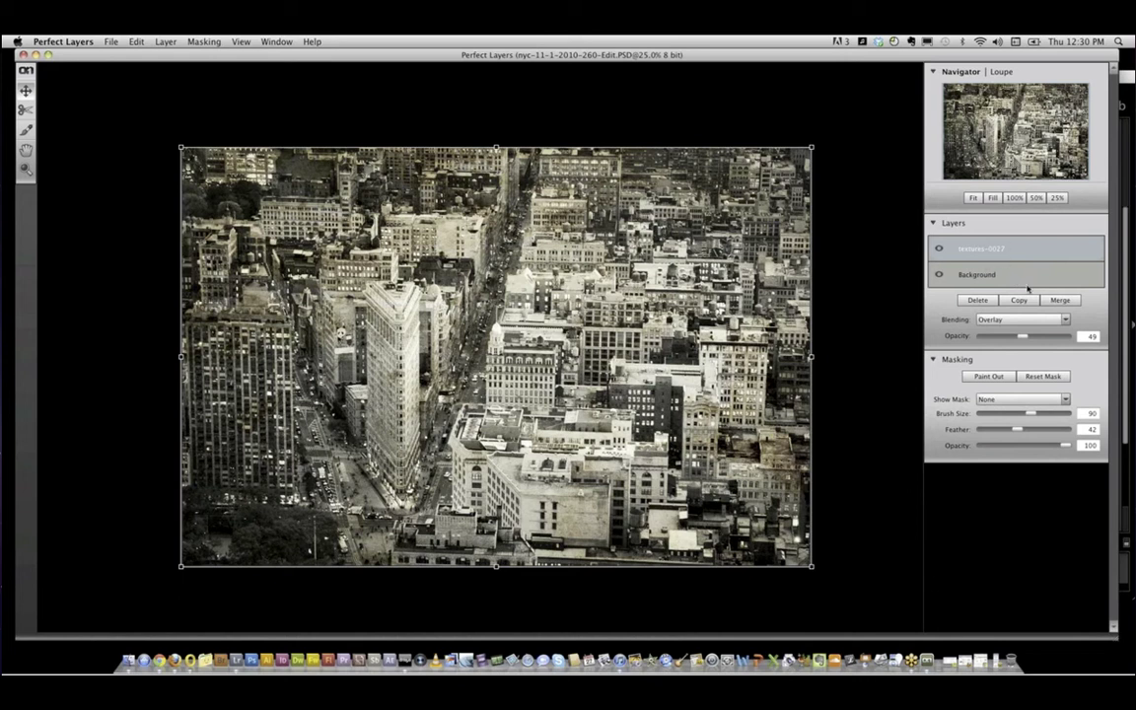
Duplicate the Background layer, move the copy above the texture, and set it to Color blending.
click(1014, 277)
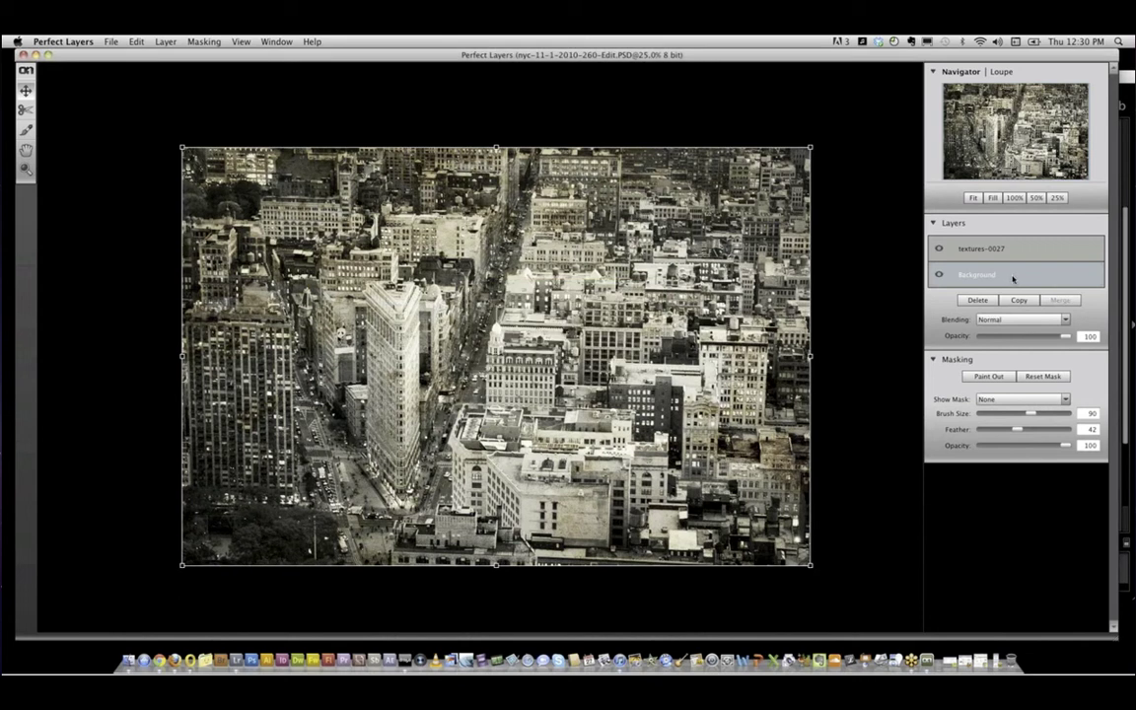
key(super+d)
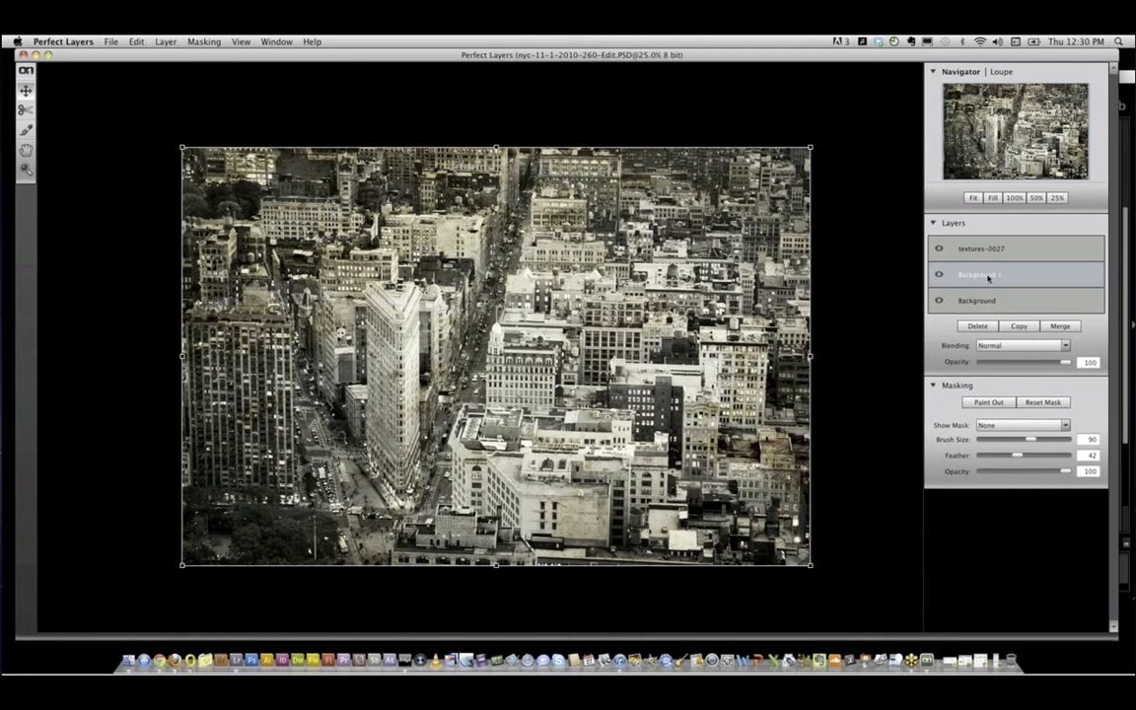
click(162, 41)
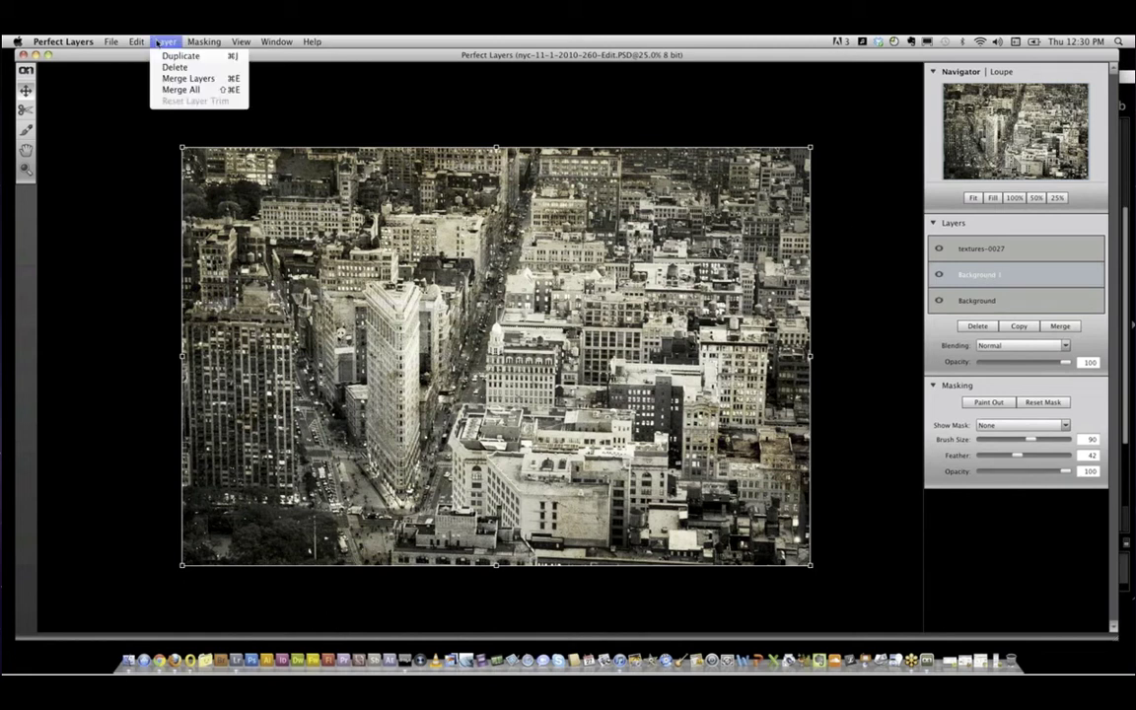
mouse_move(241, 41)
click(1027, 292)
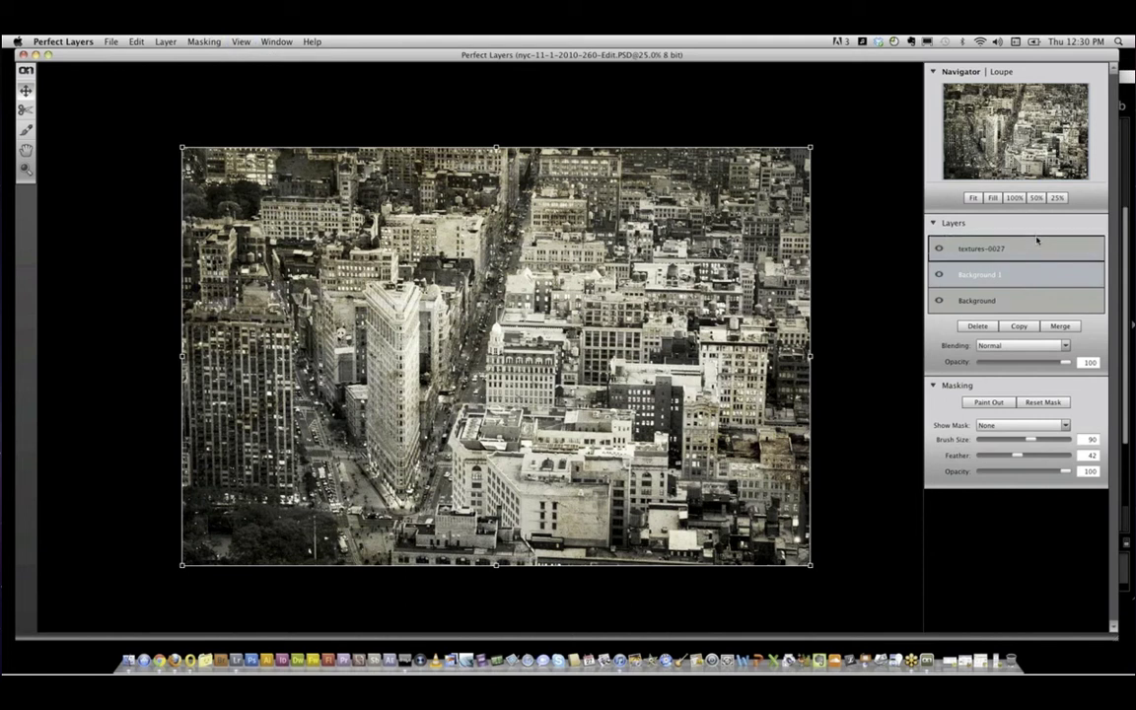
drag(1037, 240, 1037, 239)
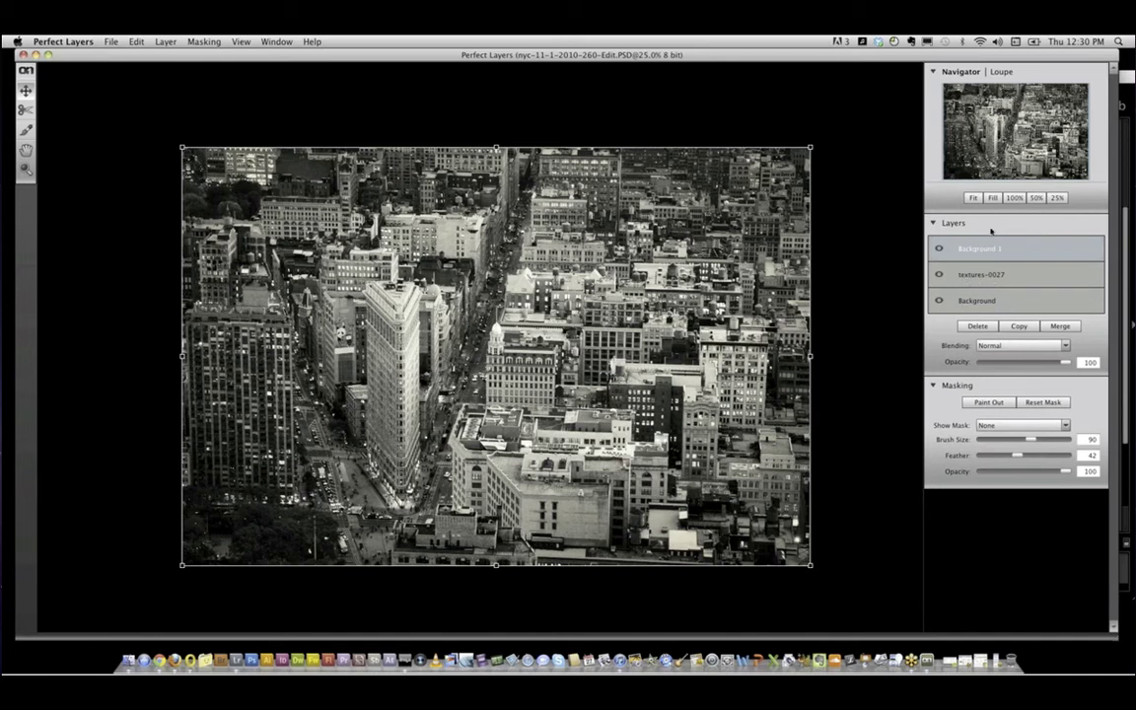
click(1023, 346)
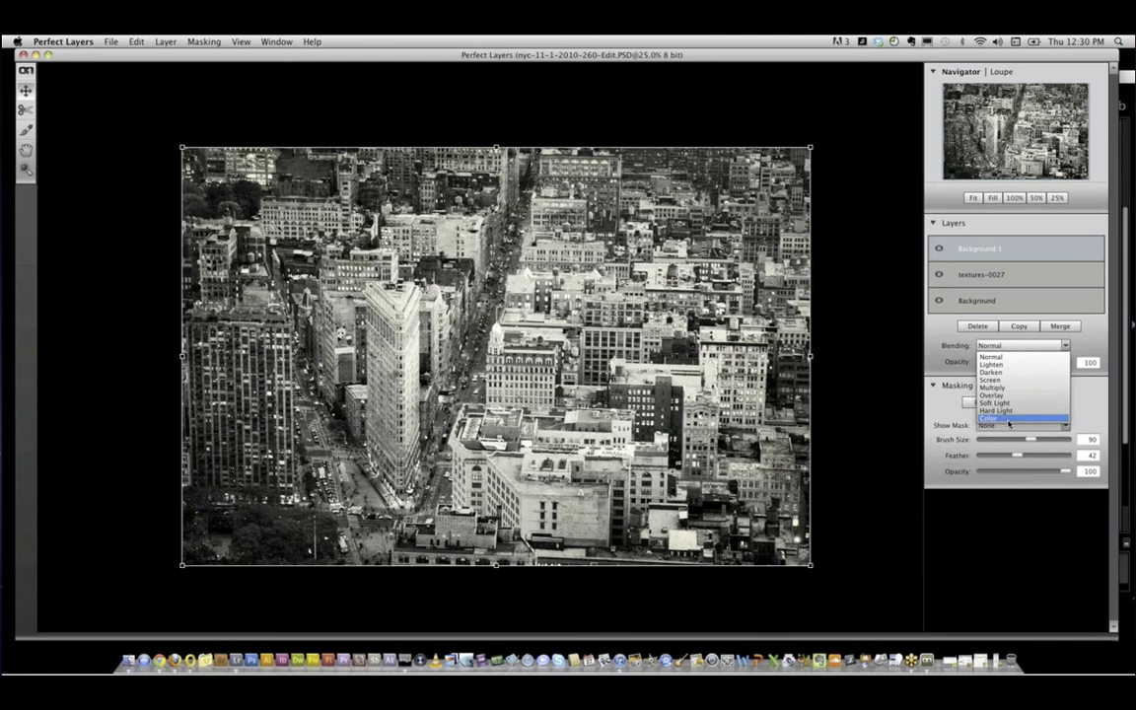
click(1009, 422)
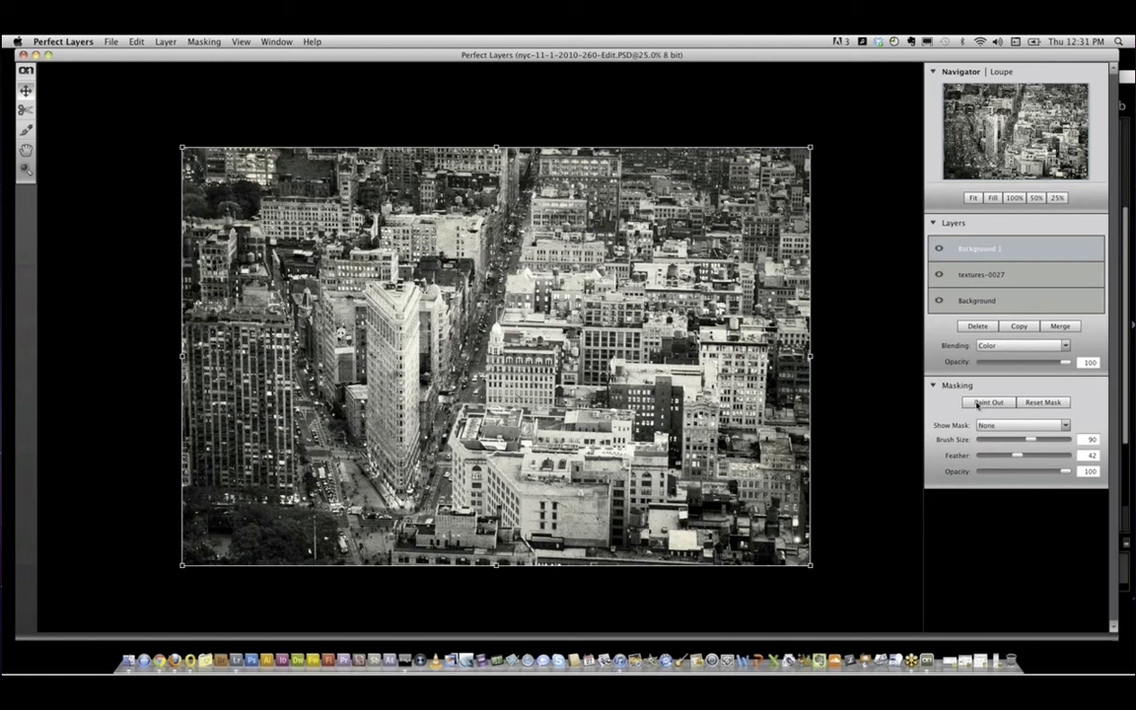
Paint out the photo's right side with a size-1000 masking brush at 13% then 34% opacity, then close.
click(26, 129)
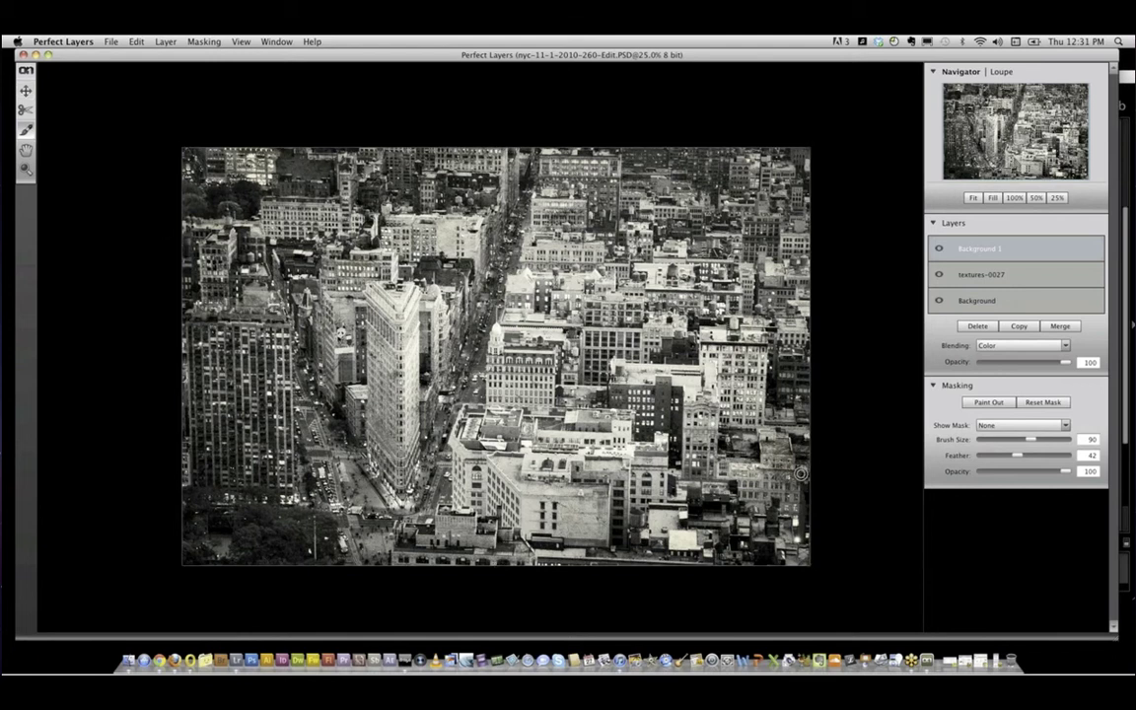
drag(1031, 439, 1067, 441)
mouse_move(881, 471)
mouse_down()
mouse_move(789, 475)
mouse_move(843, 467)
mouse_up()
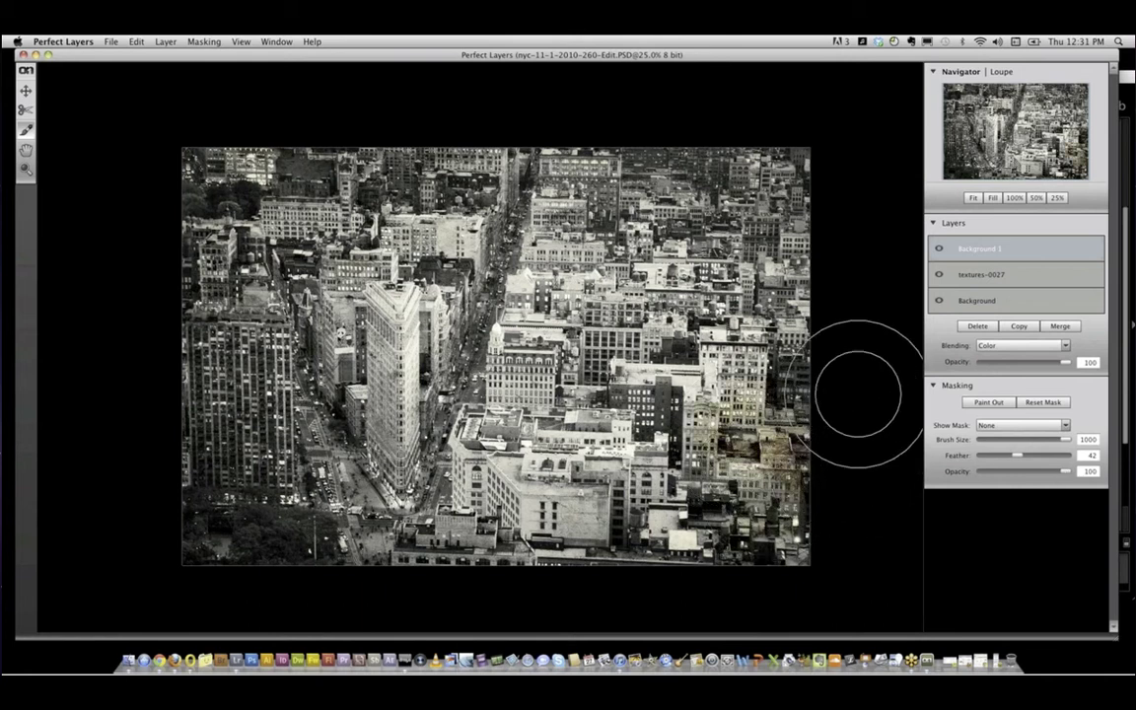
click(989, 403)
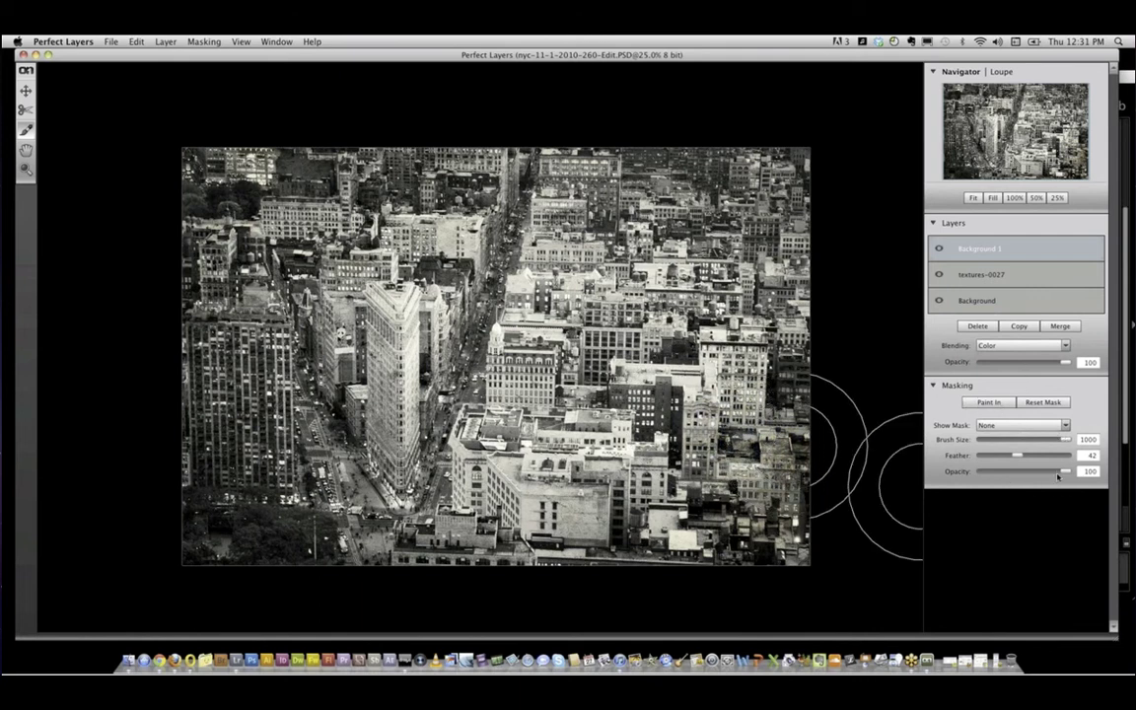
drag(1059, 474, 992, 473)
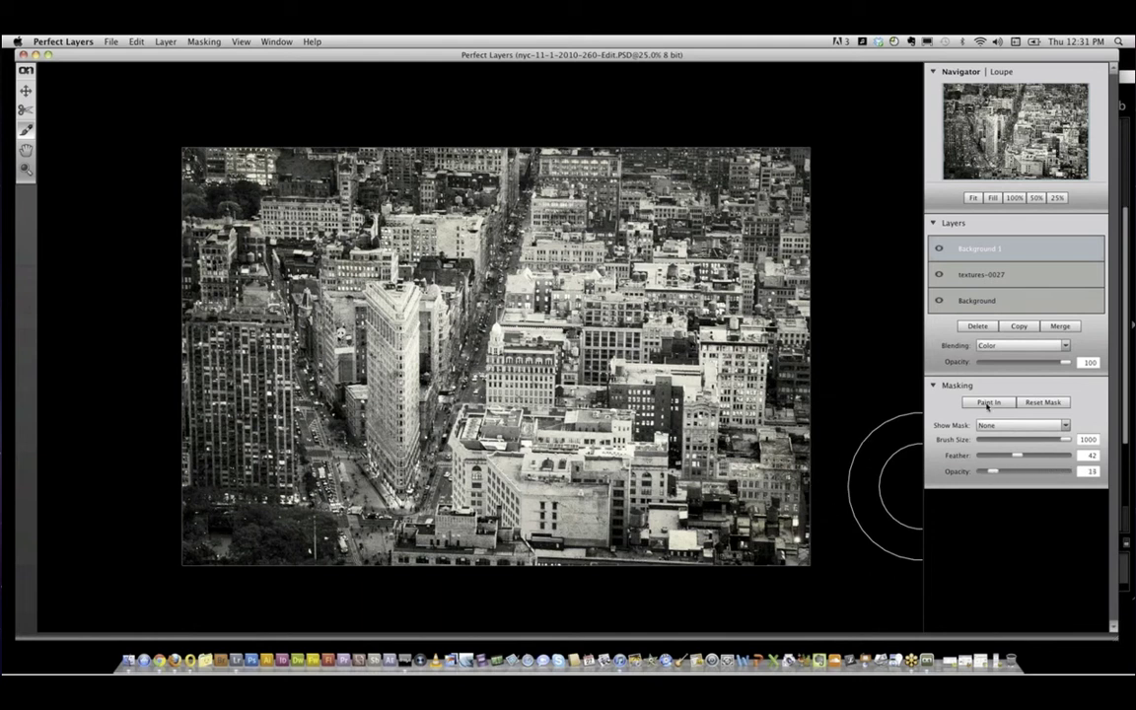
click(987, 403)
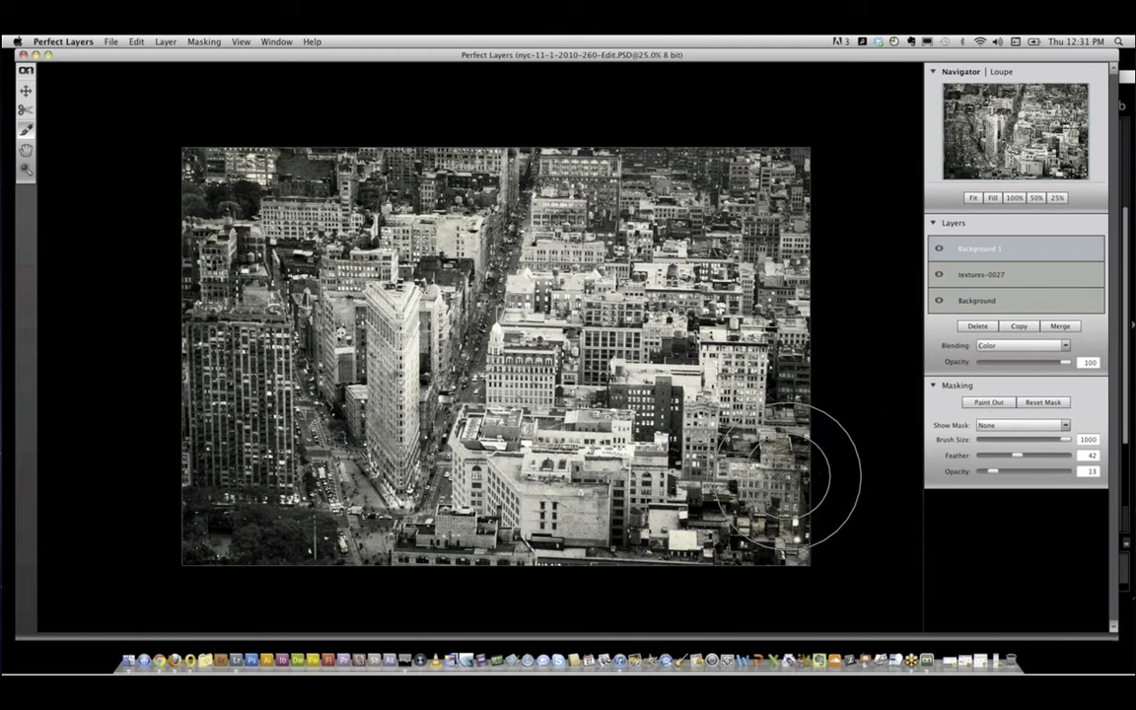
mouse_move(789, 475)
mouse_down()
mouse_move(744, 434)
mouse_move(760, 504)
mouse_move(691, 454)
mouse_move(632, 434)
mouse_up()
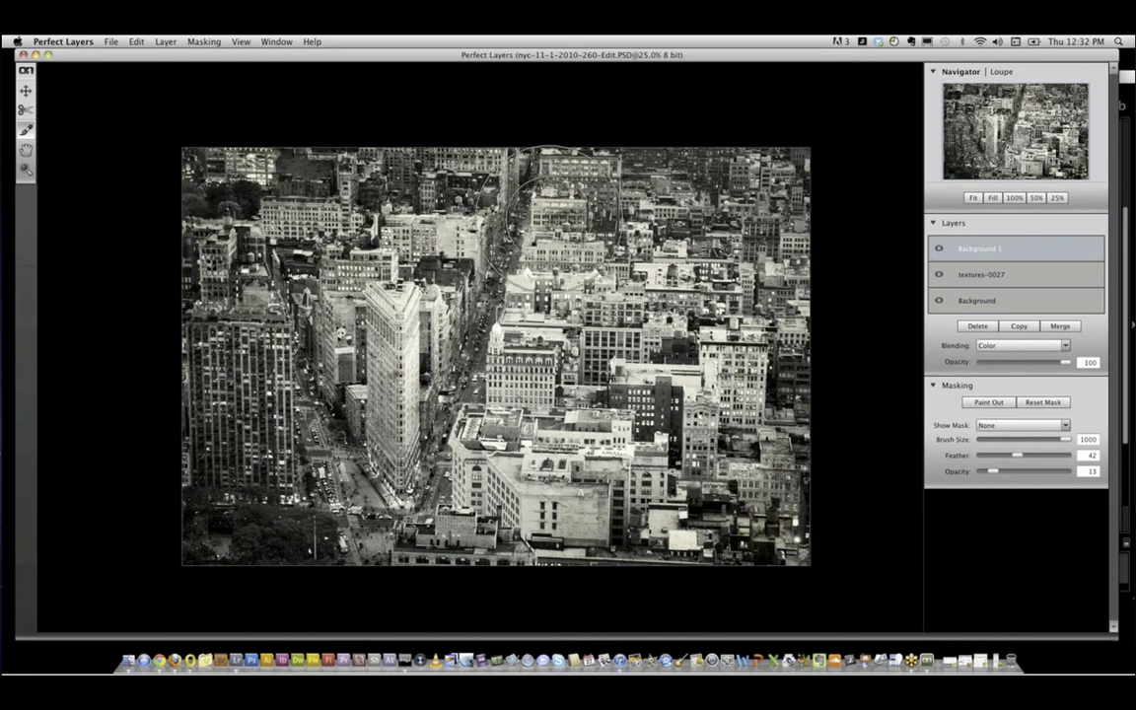
drag(994, 472, 1011, 473)
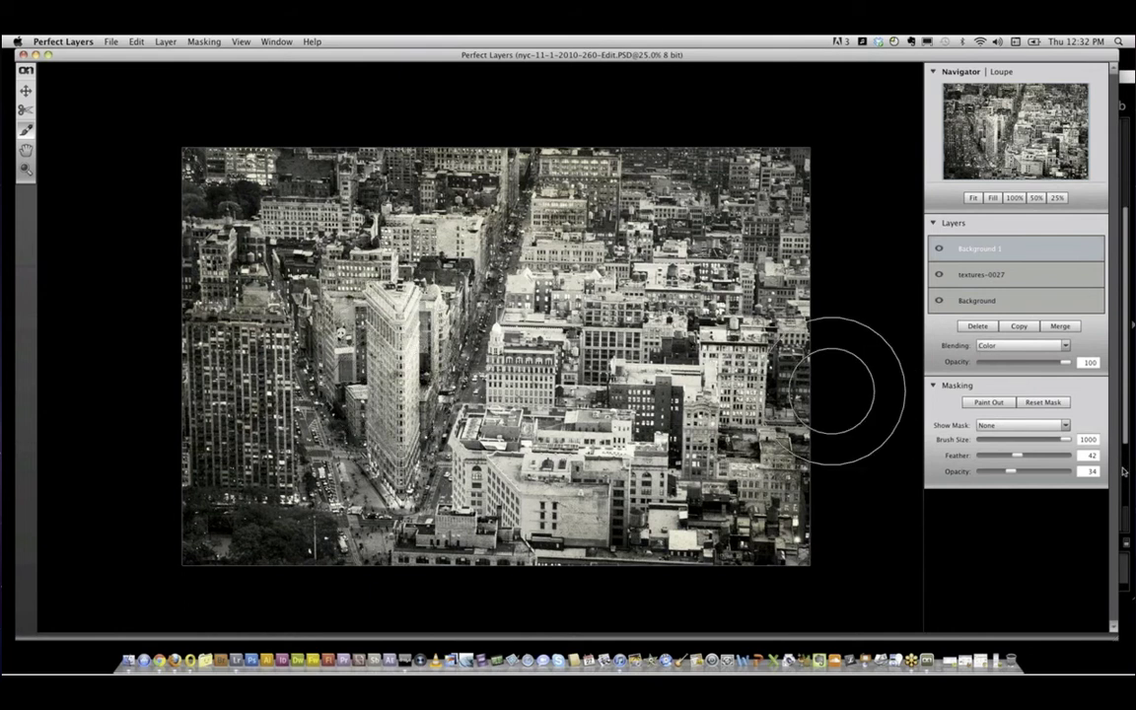
key(super+w)
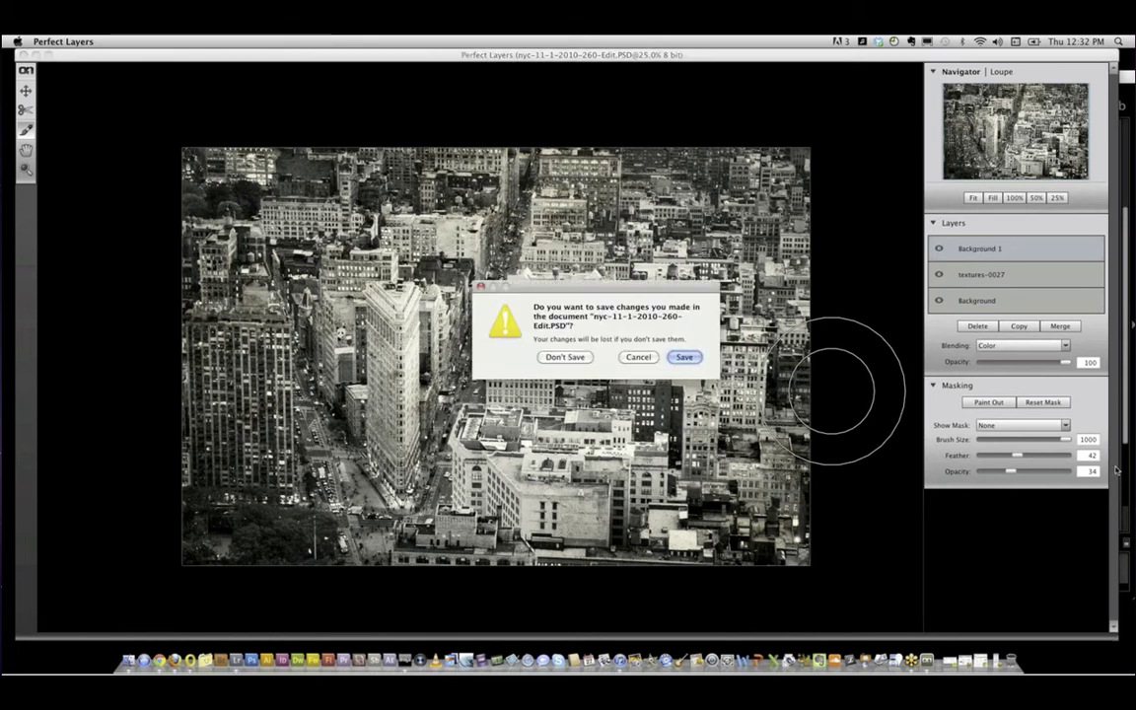
key(Escape)
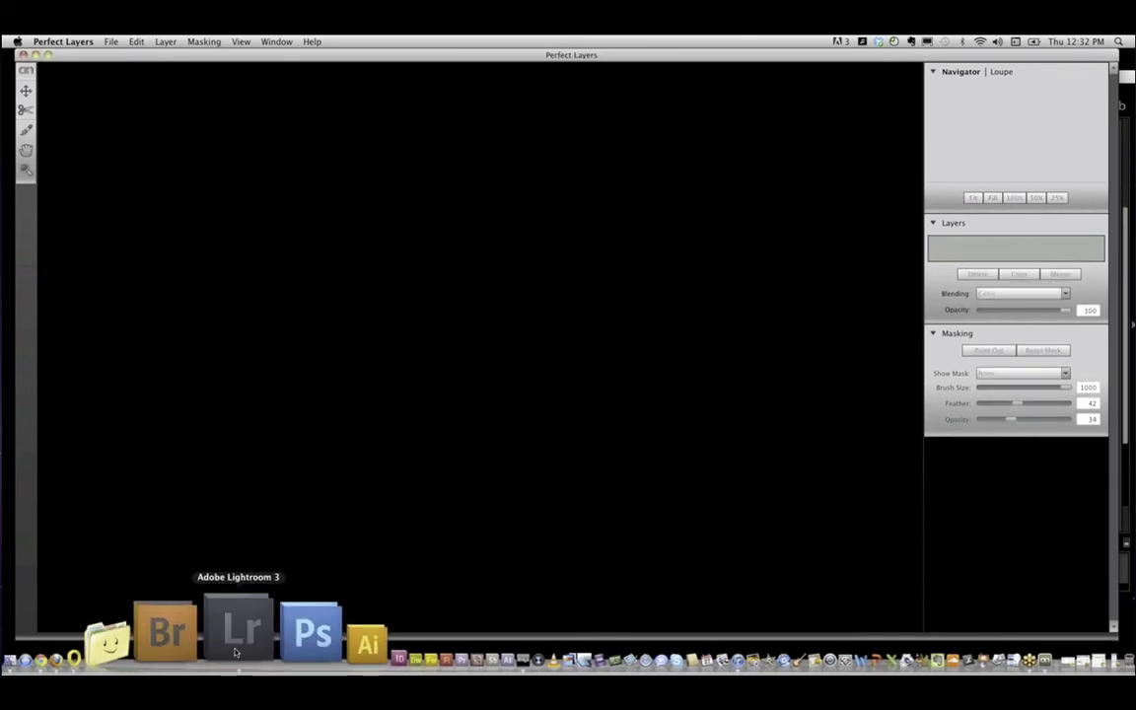
Bring Lightroom forward, maximise it, and open NY2 under A onOne Webinar > New York City.
click(242, 631)
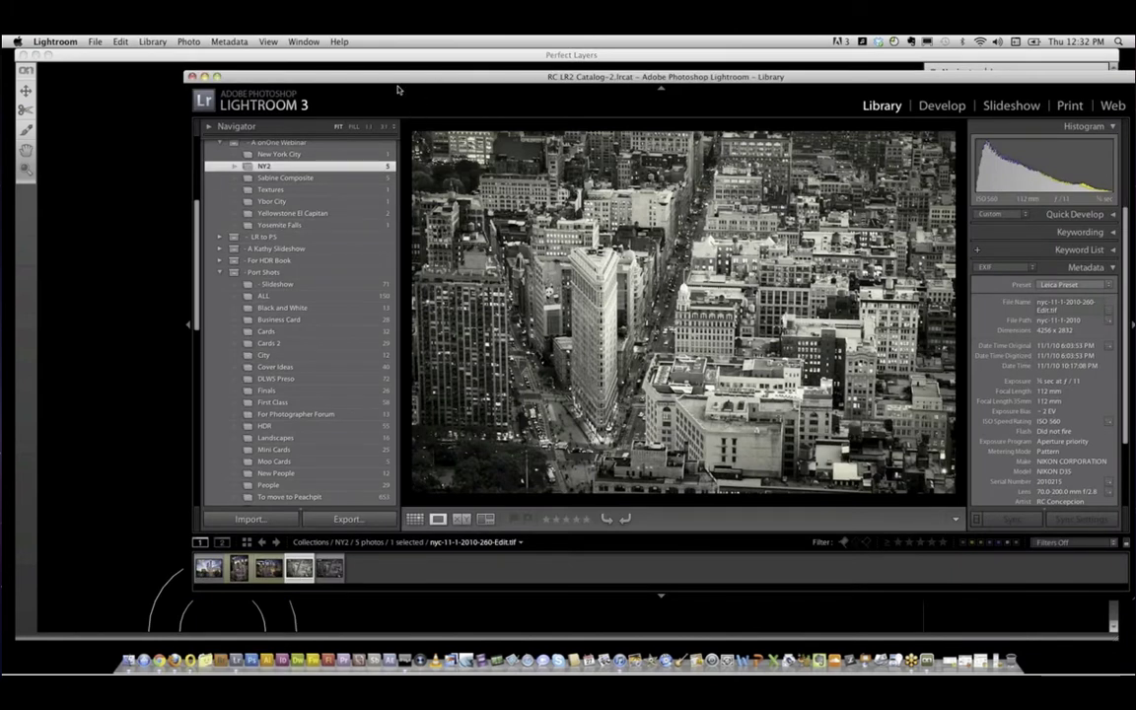
drag(259, 91, 111, 95)
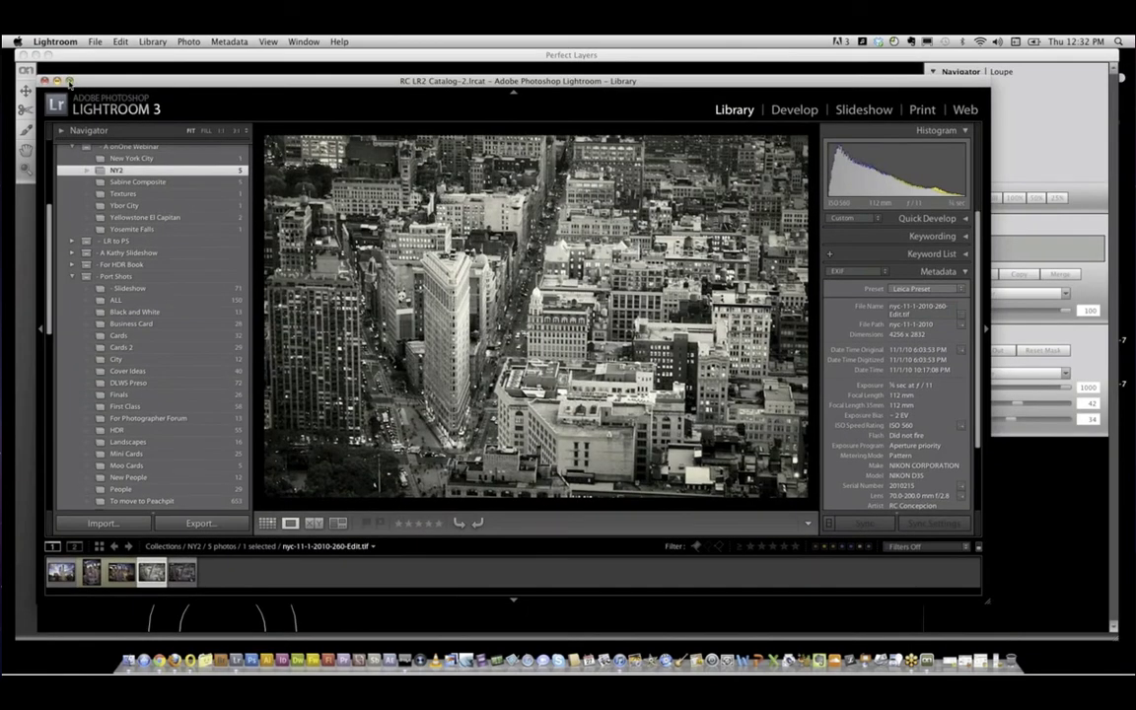
click(69, 81)
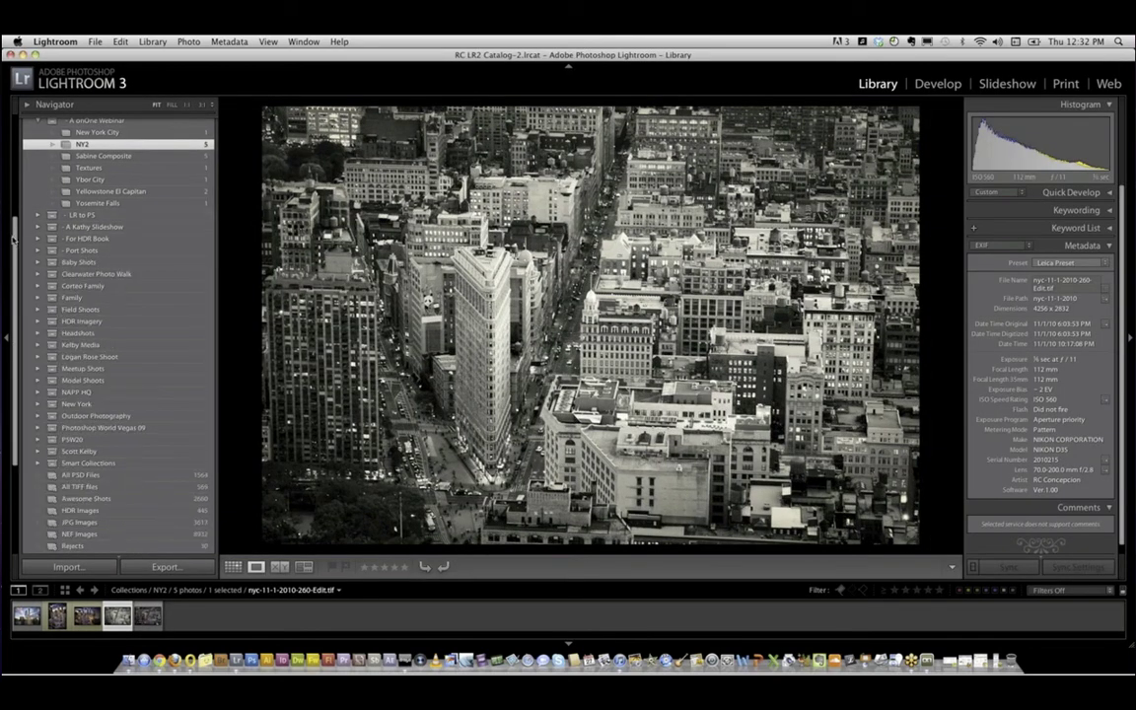
scroll(40, 257, up, 5)
click(37, 271)
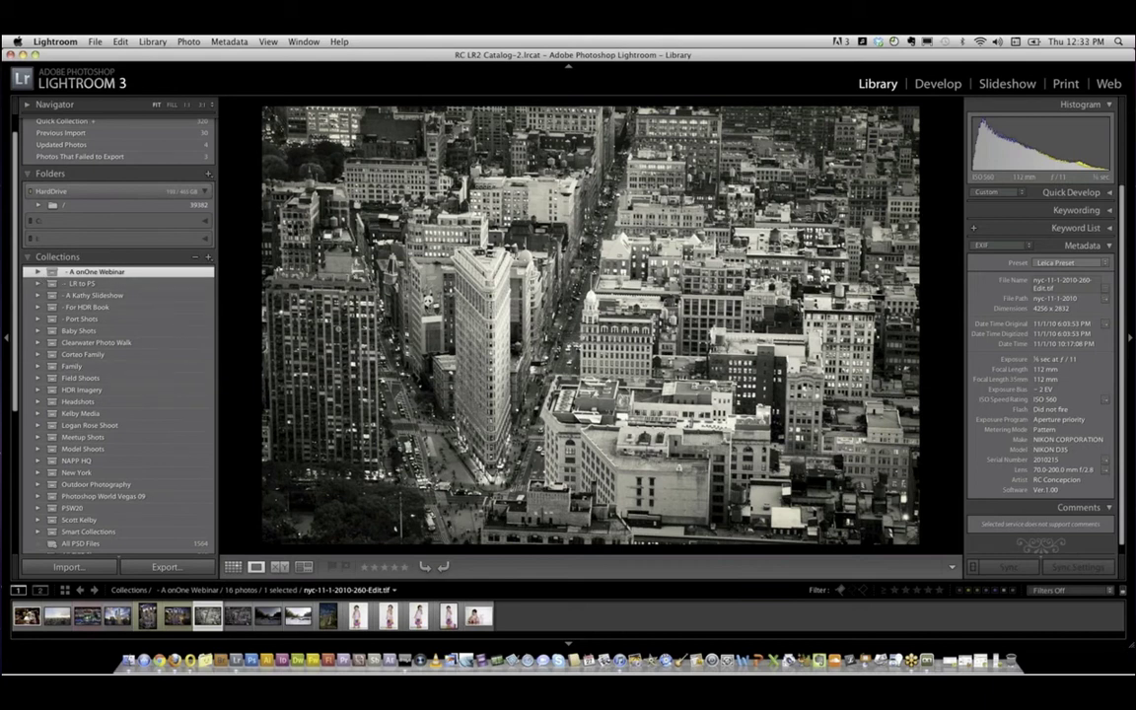
click(37, 271)
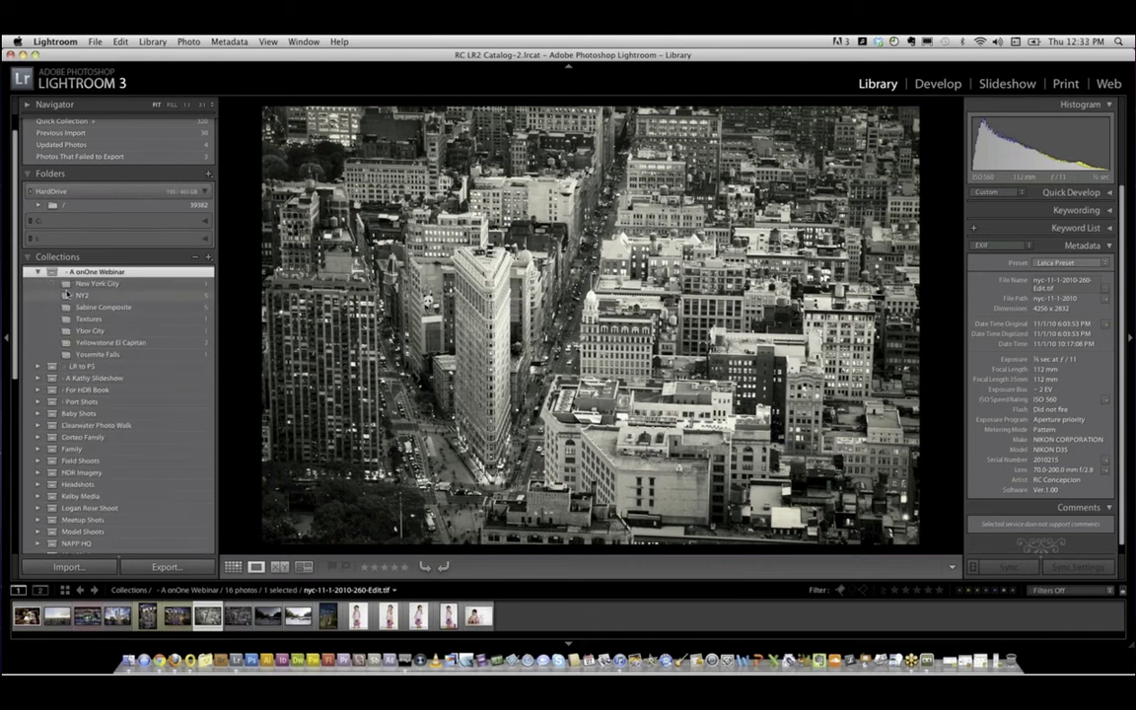
click(138, 285)
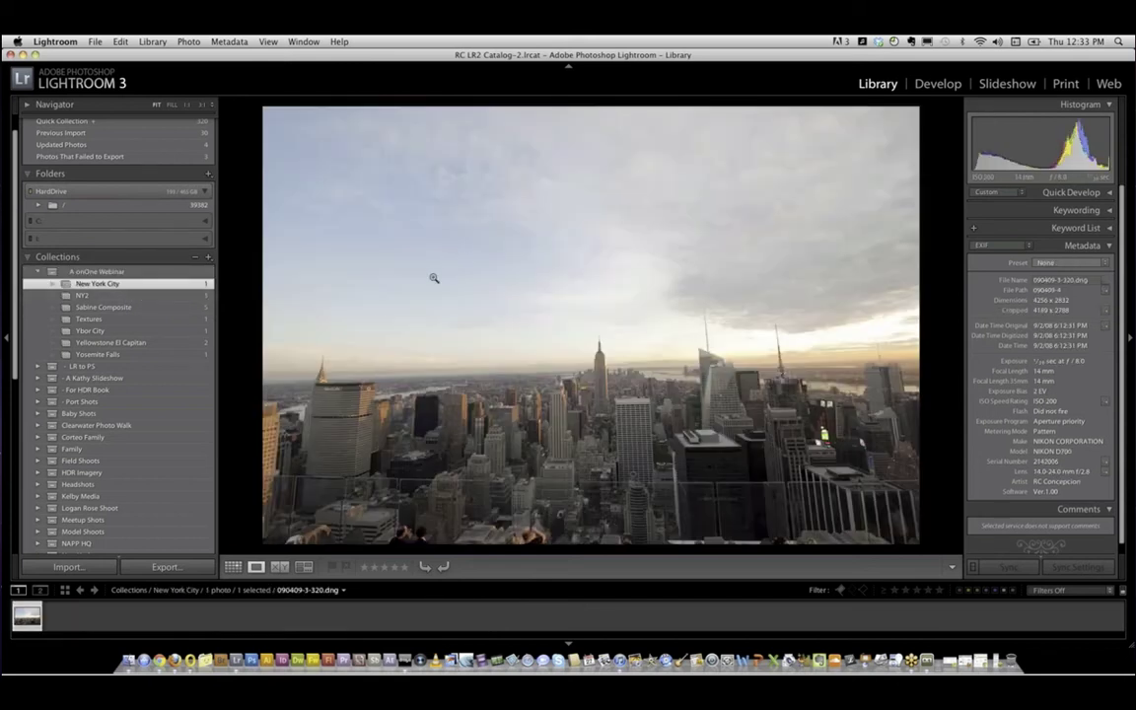
click(130, 296)
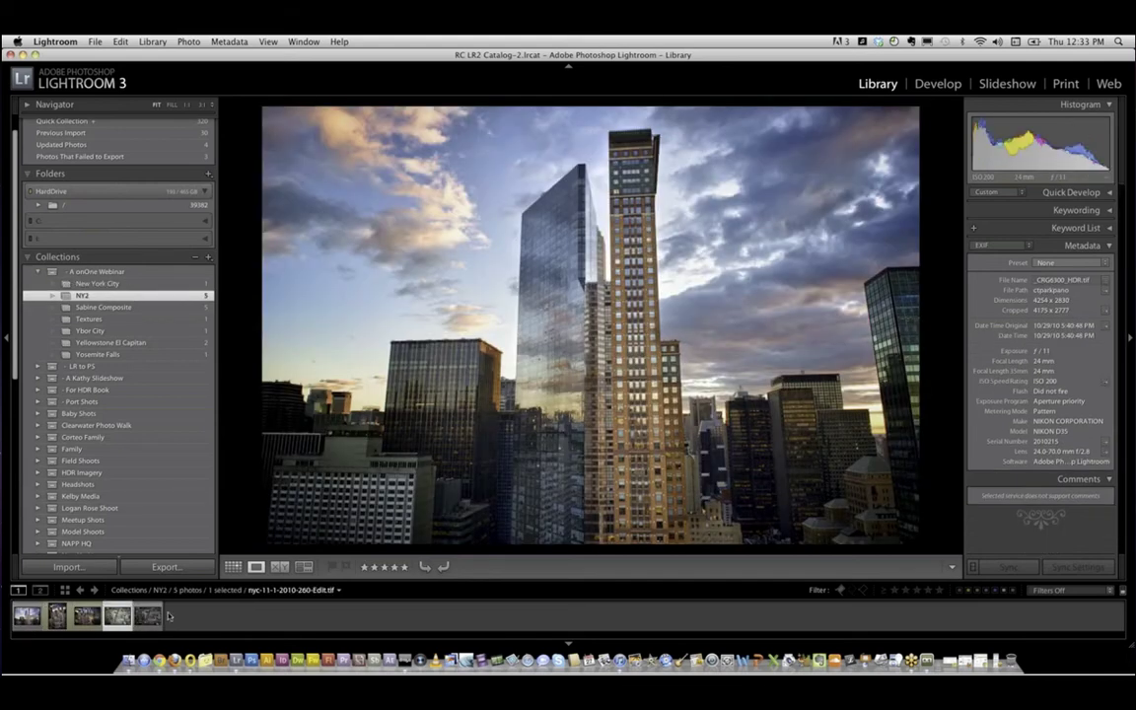
Check All Photographs, then return to NY2 and view the black-and-white Flatiron aerial large.
key(Right)
key(Right)
key(Right)
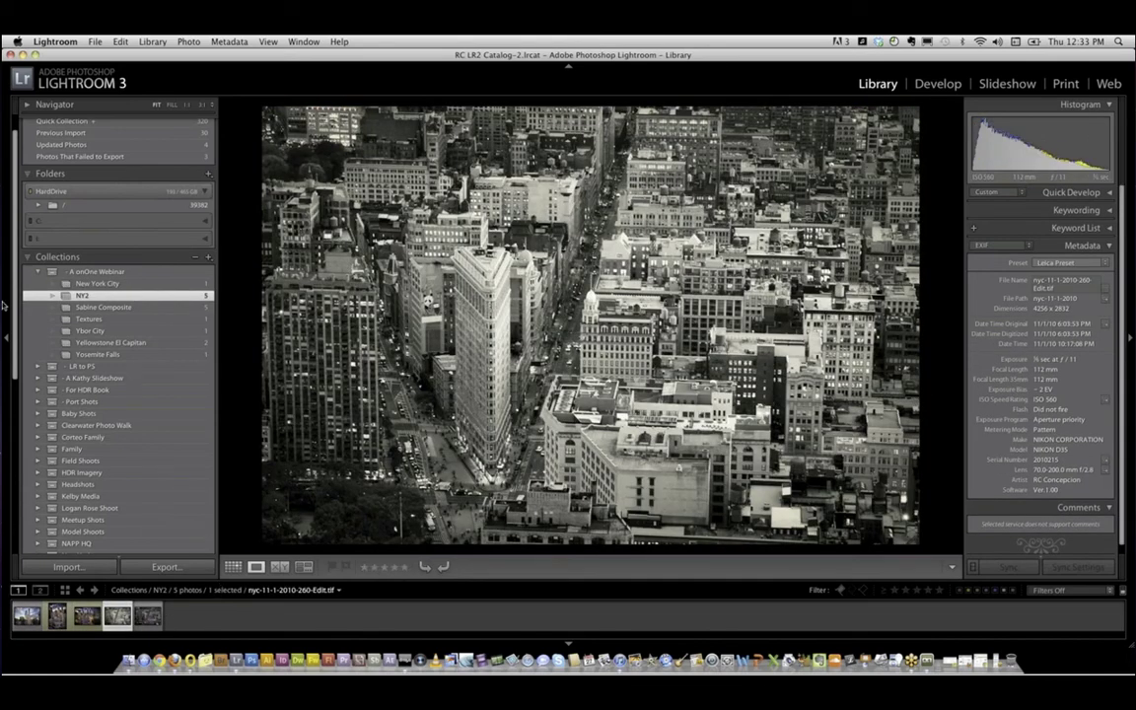
scroll(50, 197, up, 2)
click(87, 133)
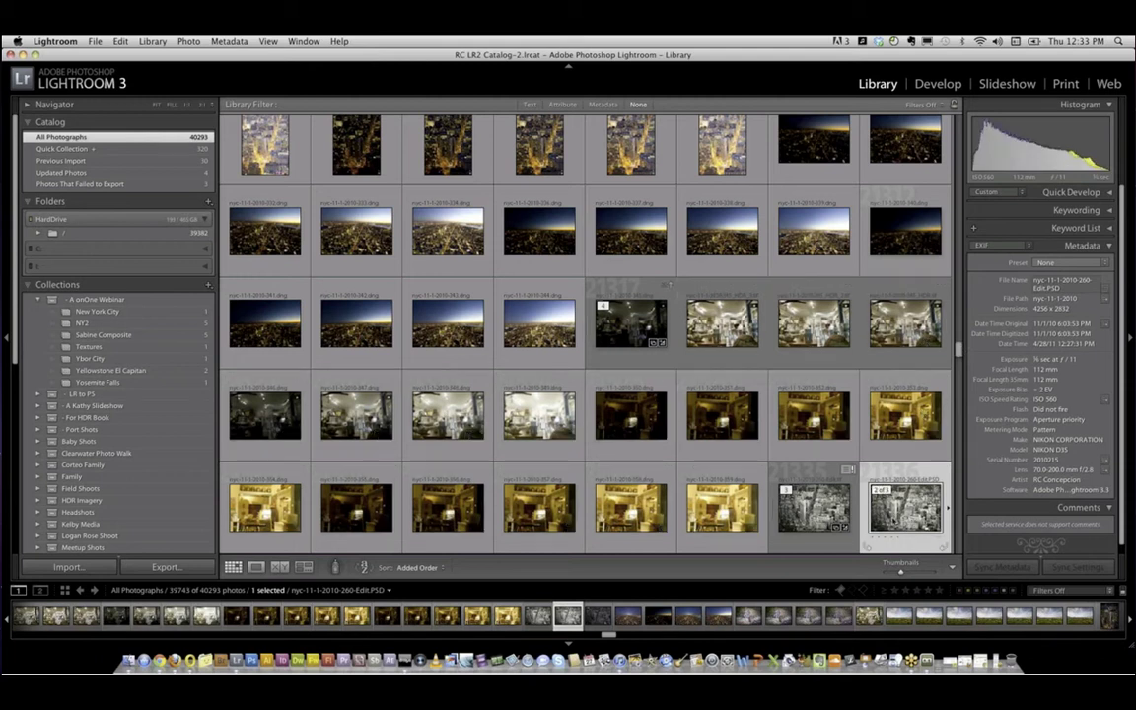
click(98, 324)
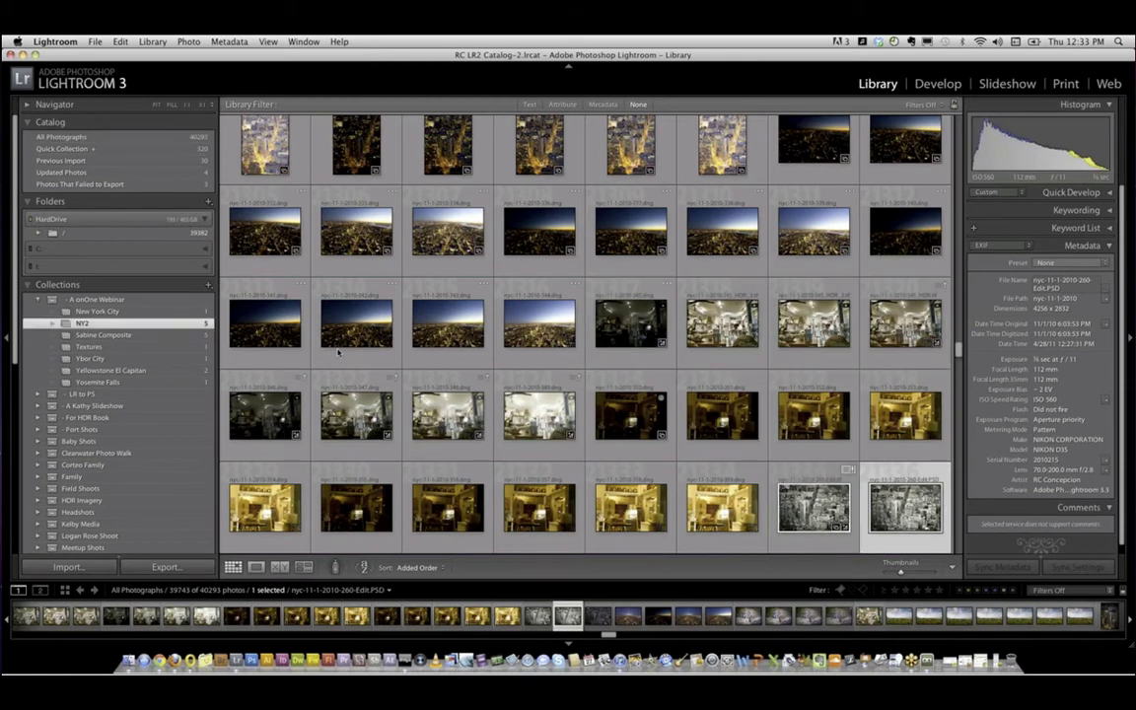
double_click(540, 163)
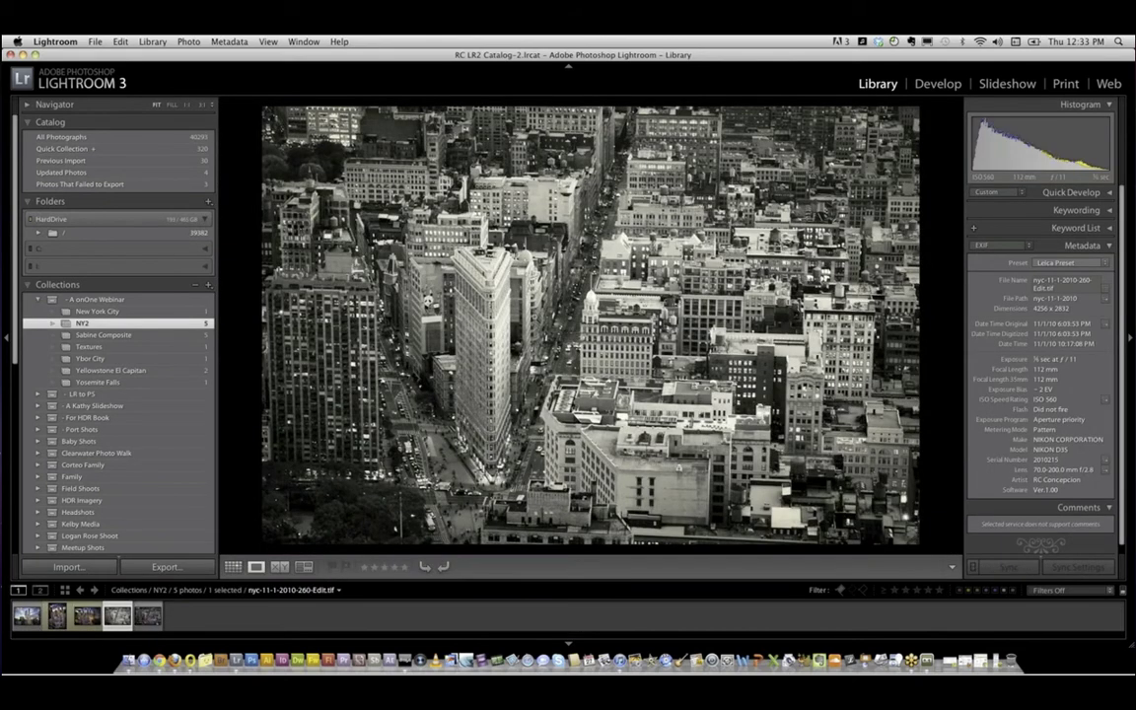
click(126, 141)
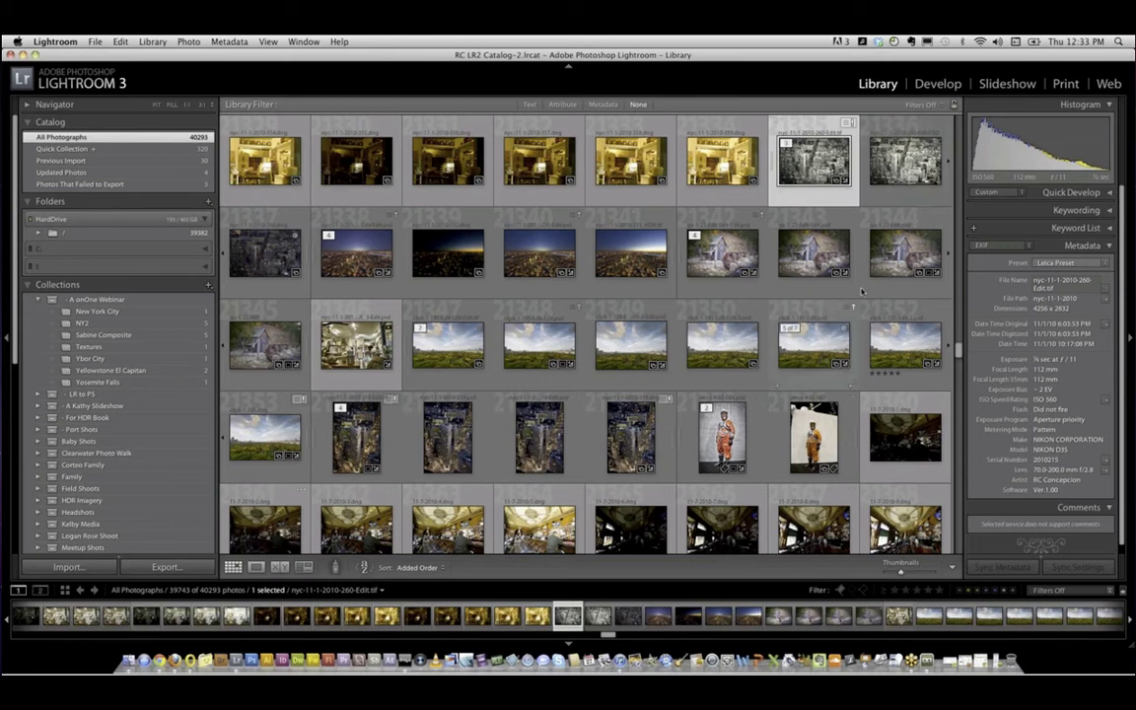
click(904, 172)
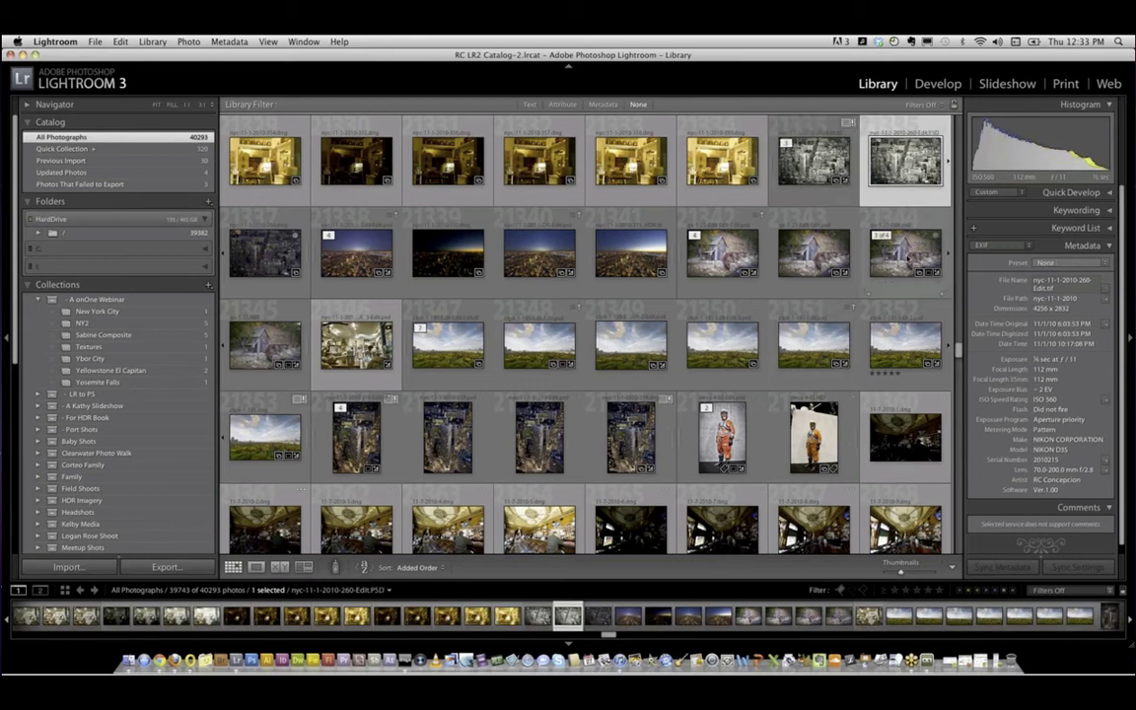
double_click(897, 191)
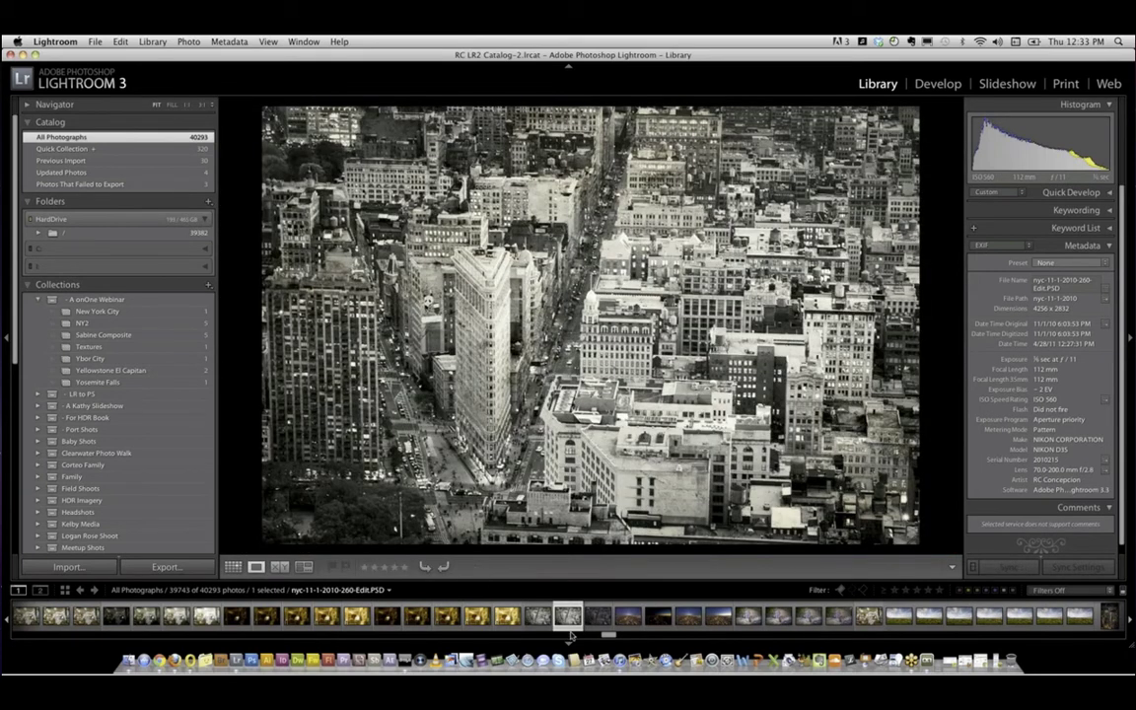
drag(405, 481, 143, 324)
click(115, 324)
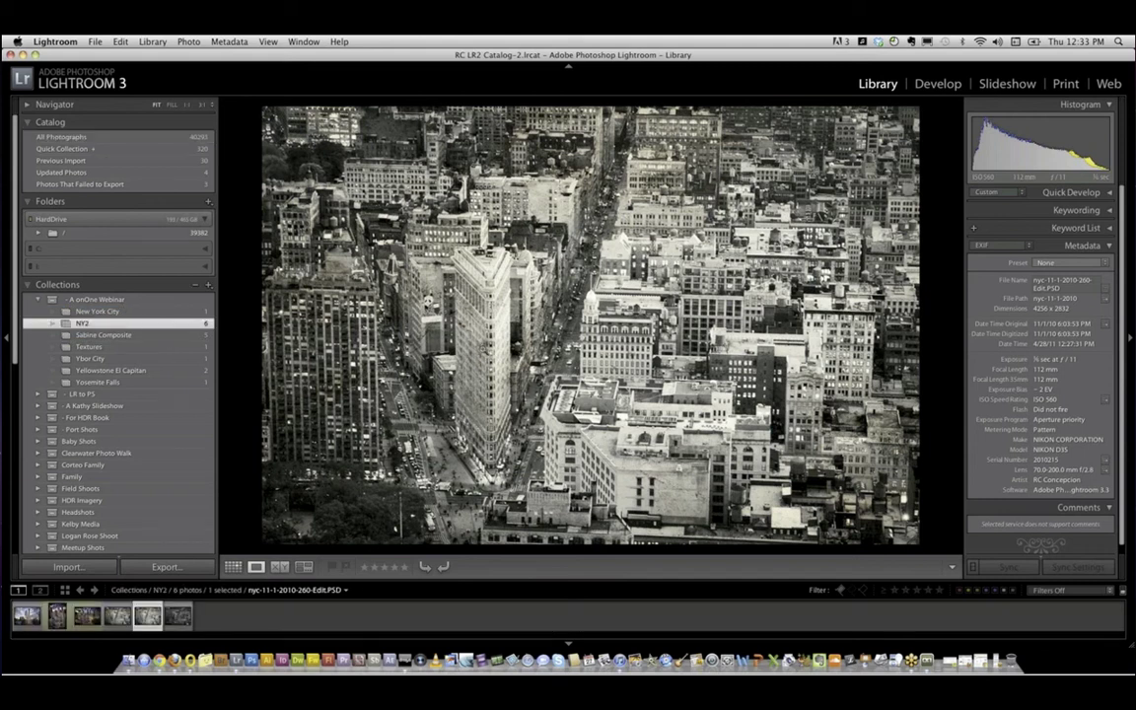
super+click(153, 620)
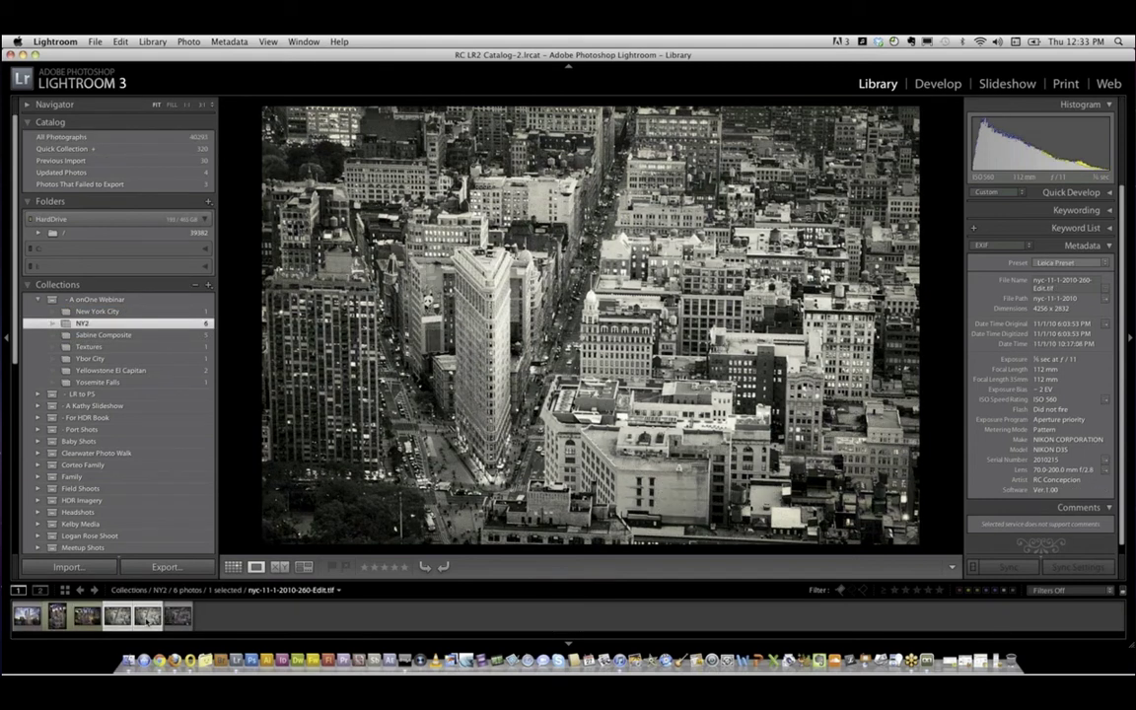
key(c)
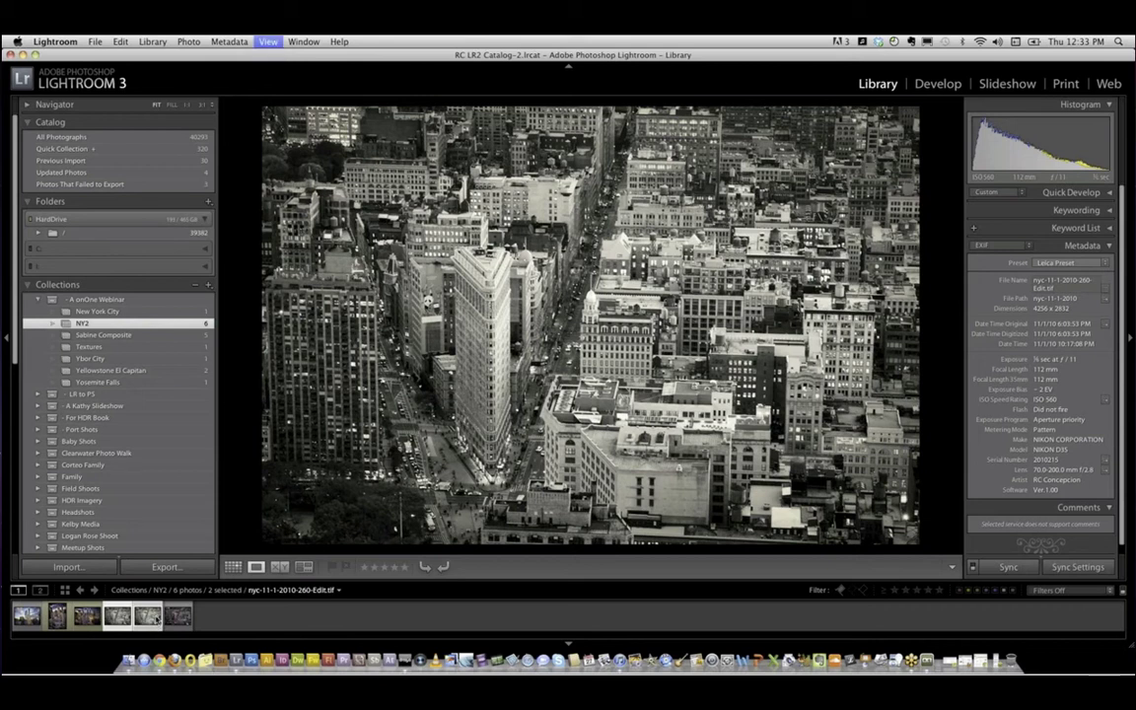
key(shift+Tab)
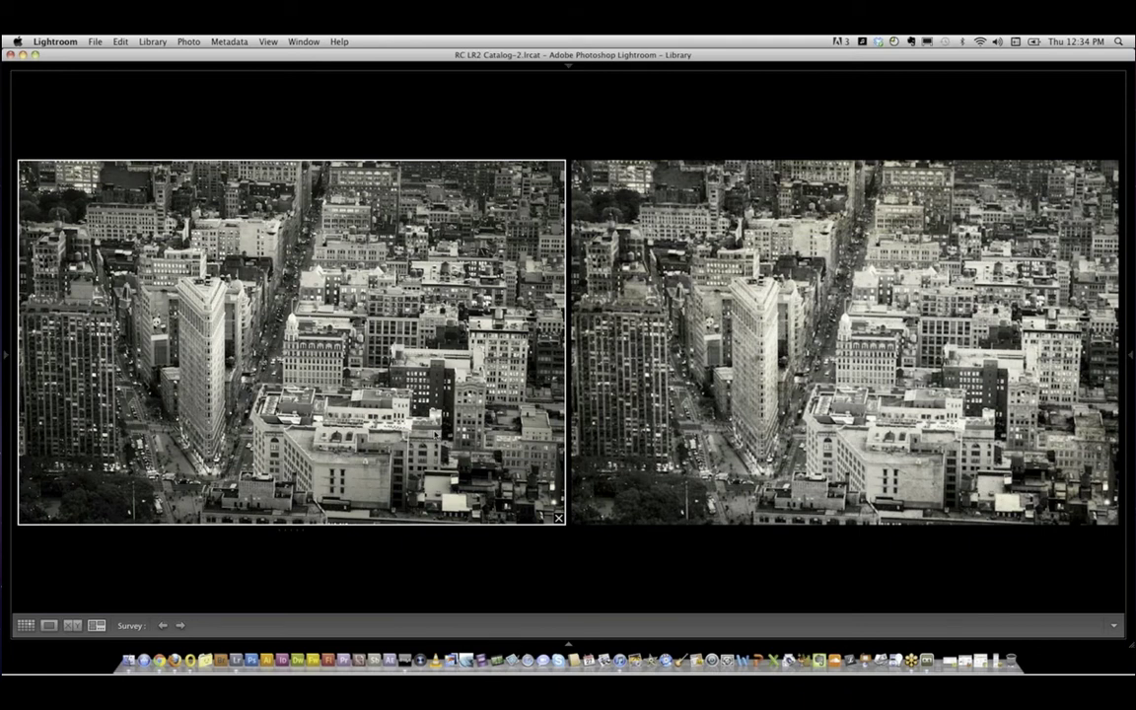
key(shift+Tab)
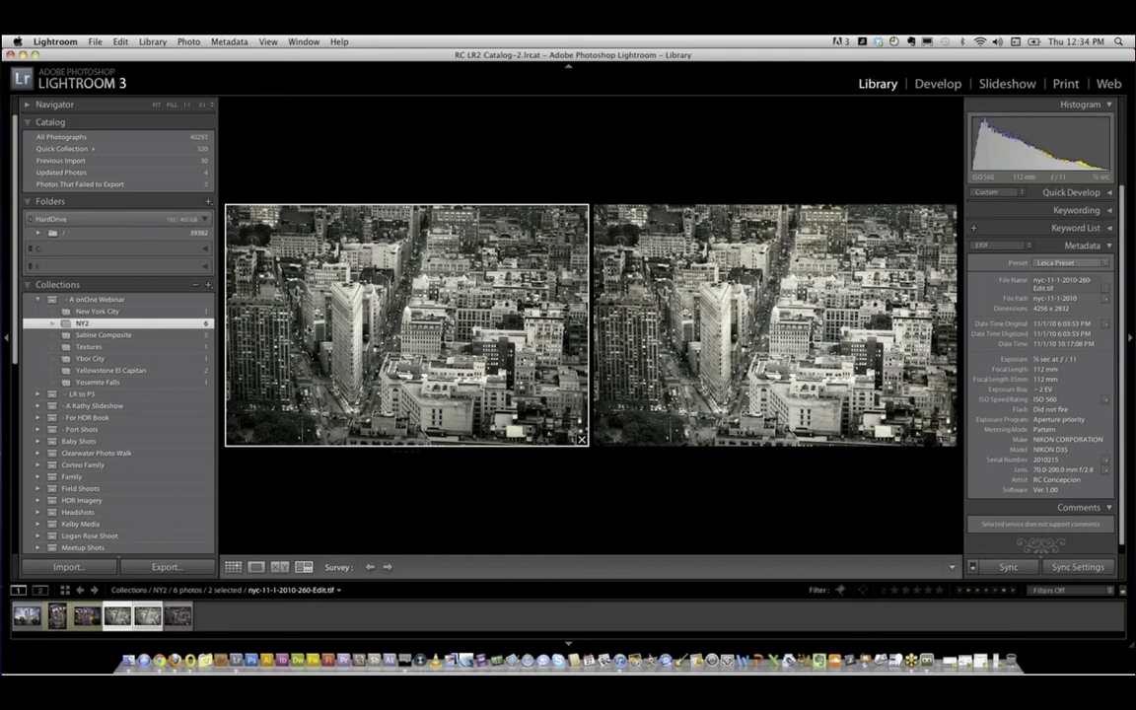
mouse_move(761, 378)
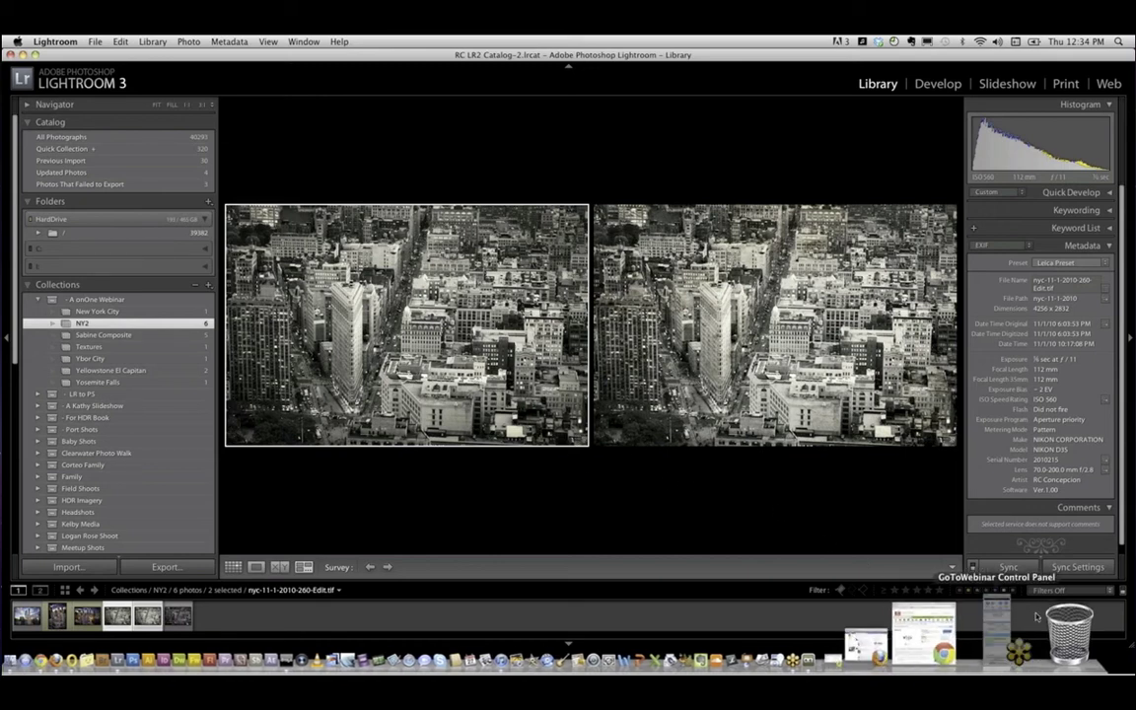
click(1001, 627)
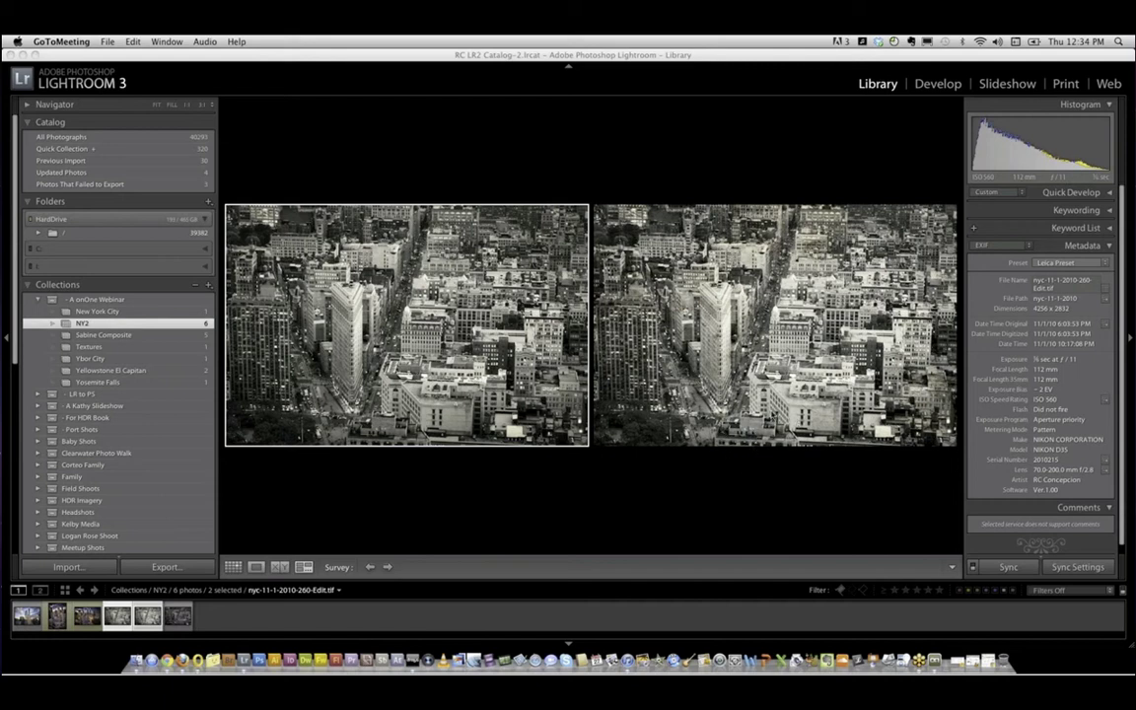
click(456, 489)
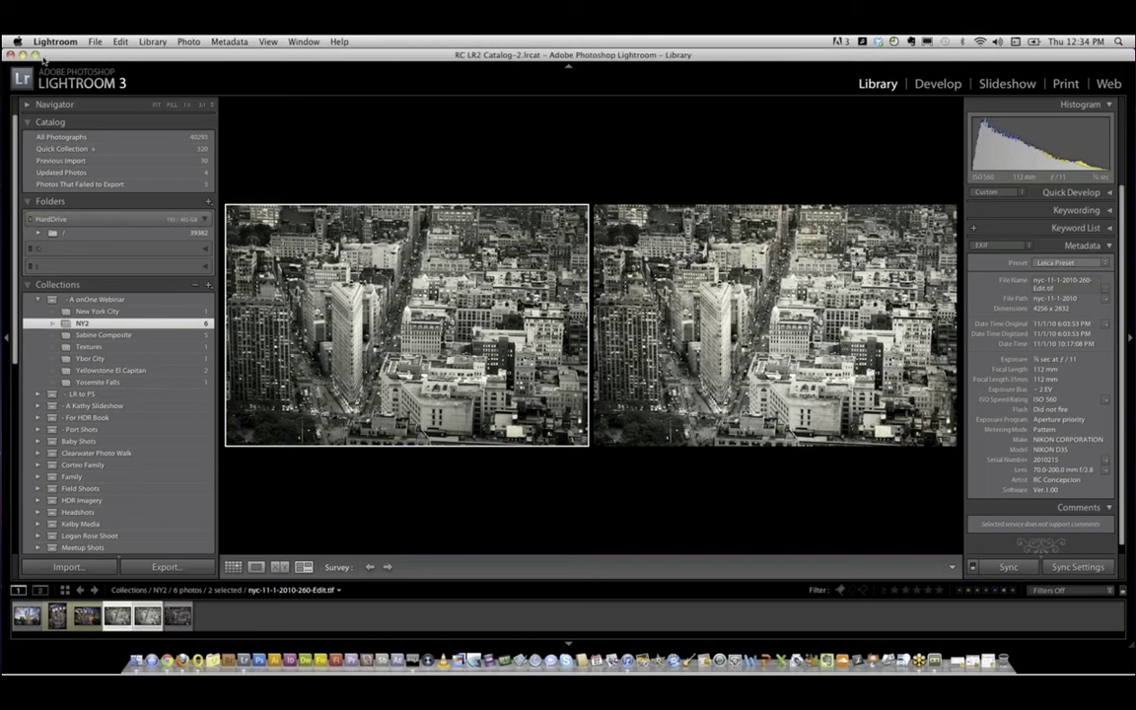
drag(14, 284, 14, 476)
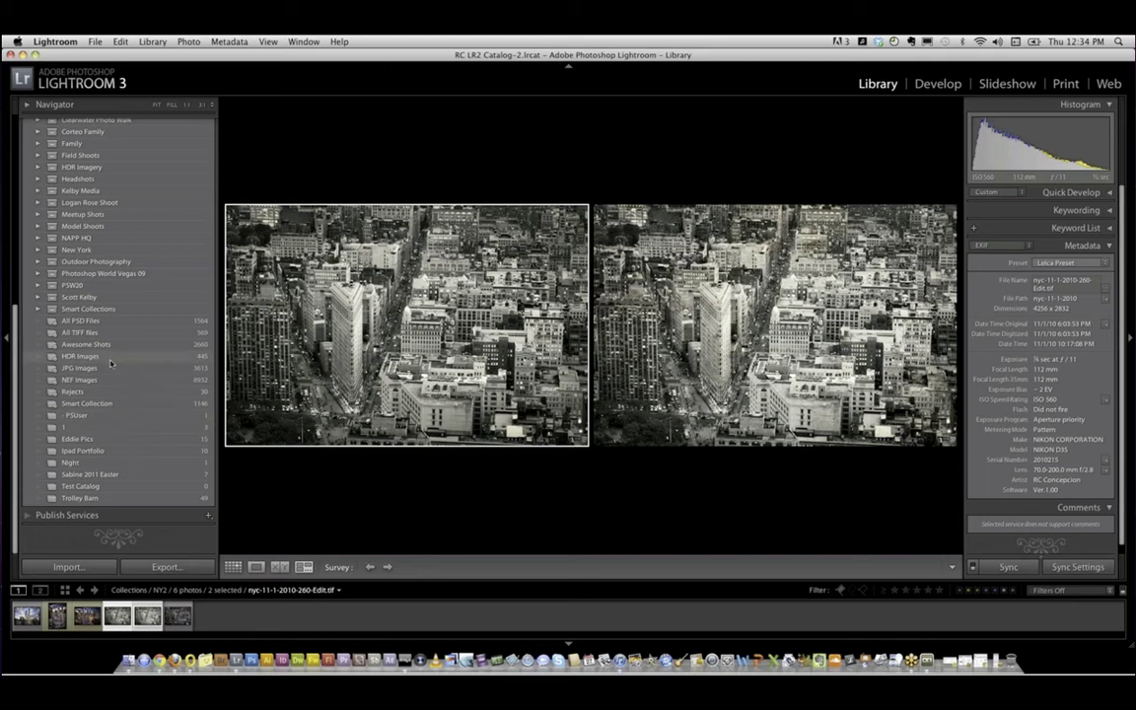
Open the NY2 collection inside the HDR Images collection set.
click(62, 360)
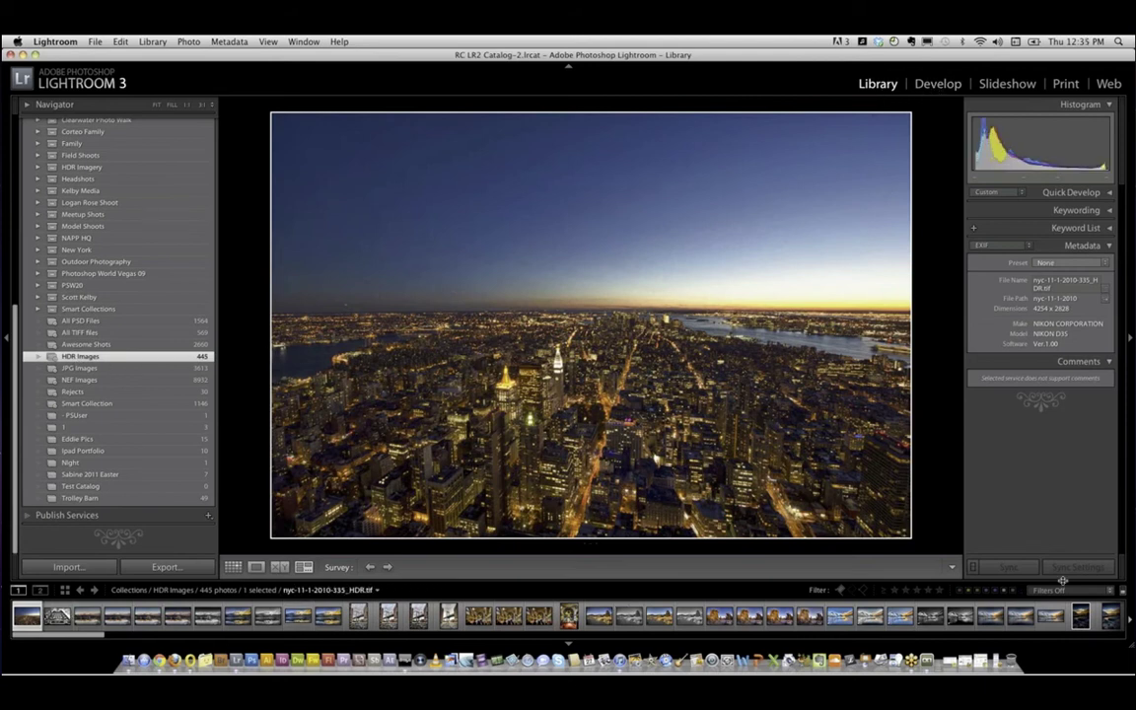
scroll(20, 285, up, 1)
scroll(20, 285, up, 10)
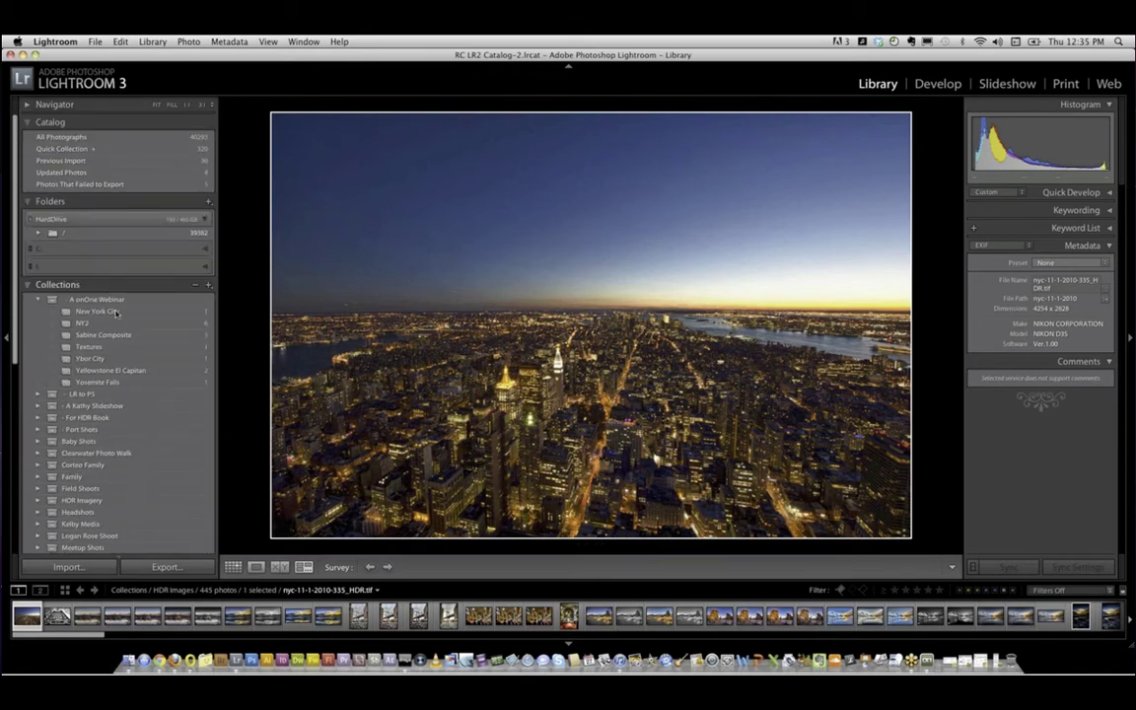
click(109, 323)
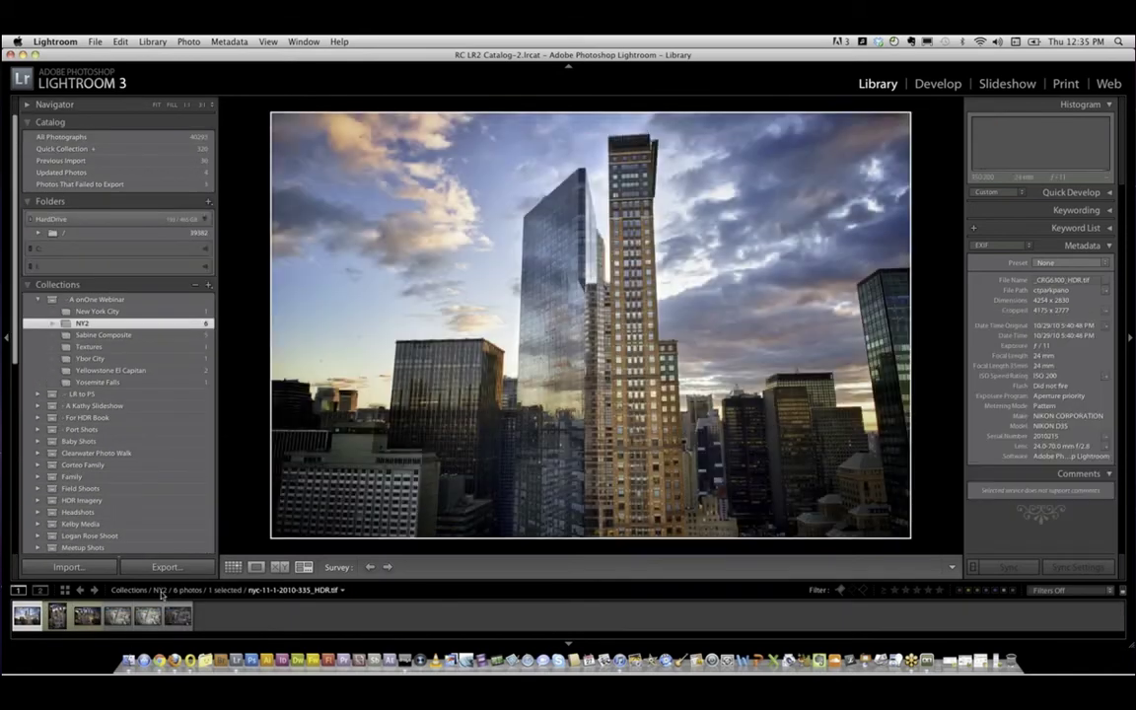
Compare the 4th and 5th Flatiron photos side by side in Survey, with panels hidden.
click(117, 615)
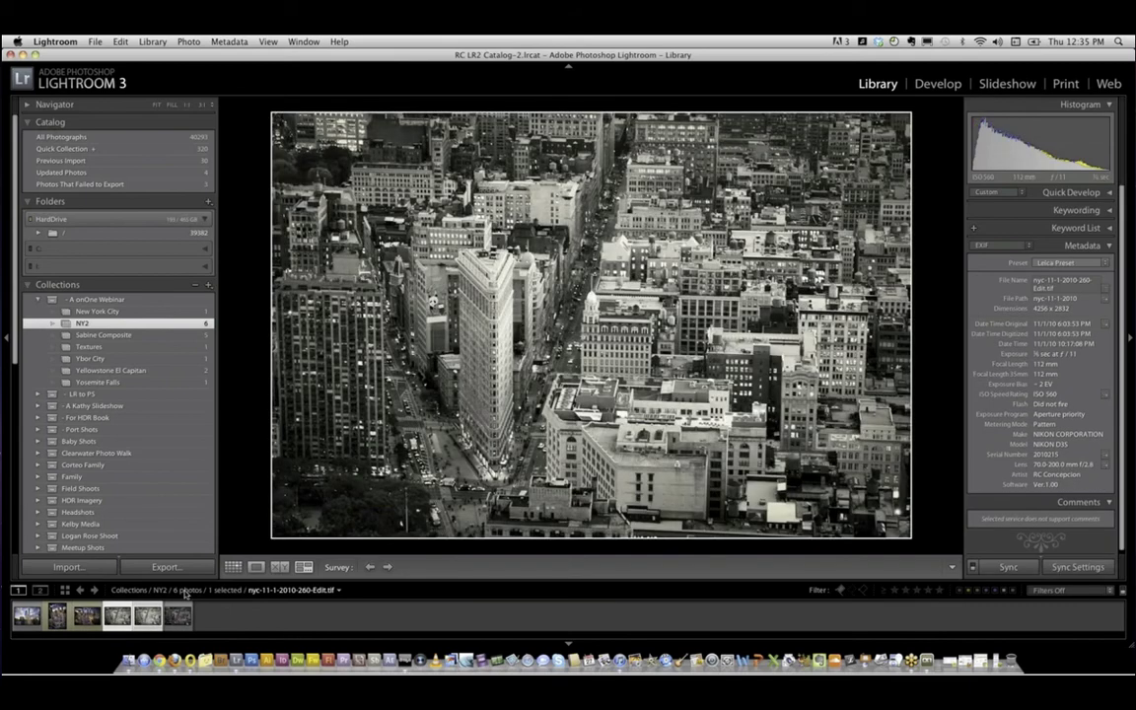
super+click(148, 616)
key(Tab)
key(shift+Tab)
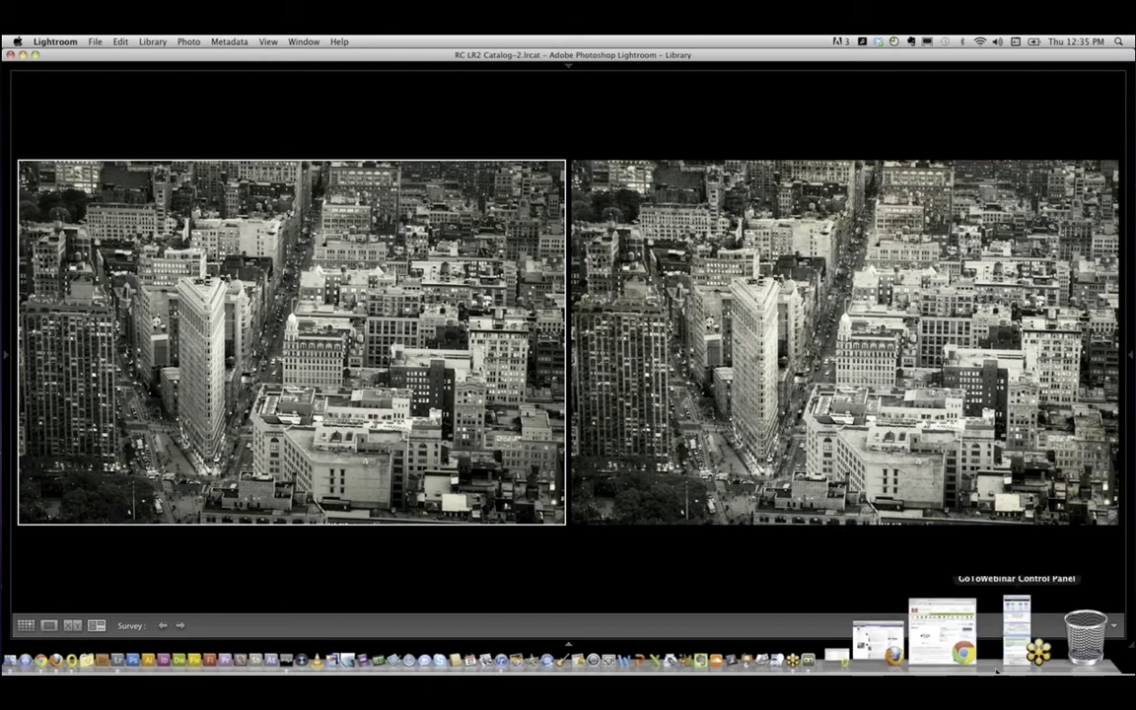
Check the webinar control panel, then return to Lightroom and show all panels again.
click(1016, 632)
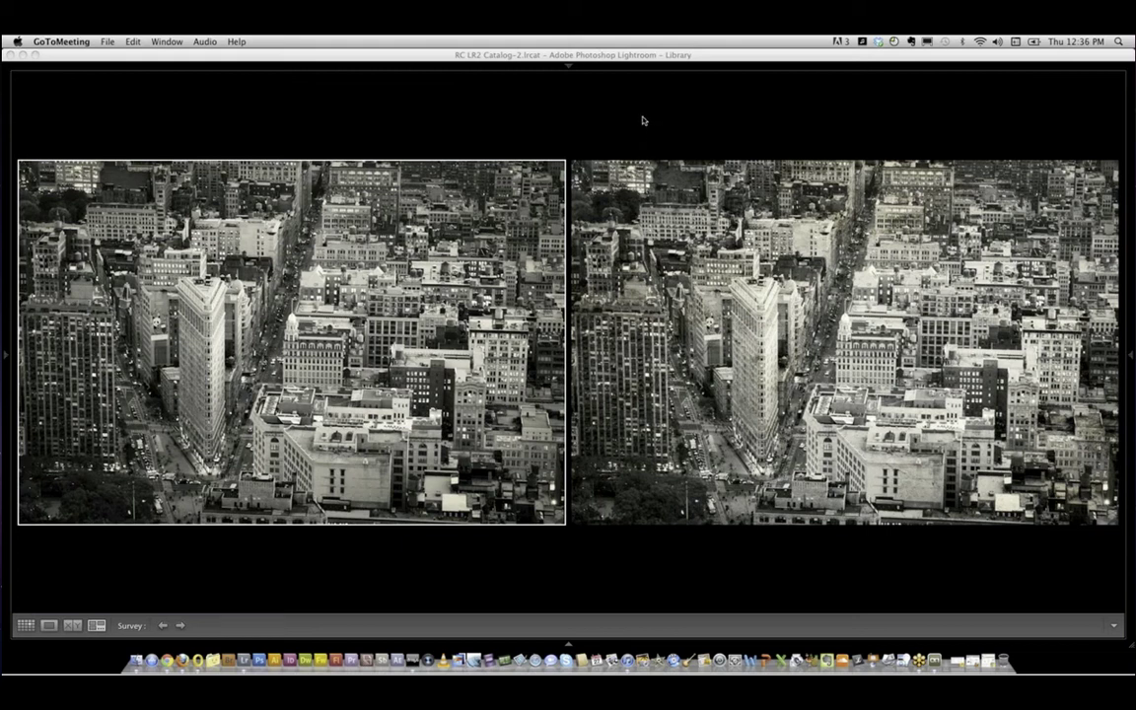
click(580, 111)
key(shift+Tab)
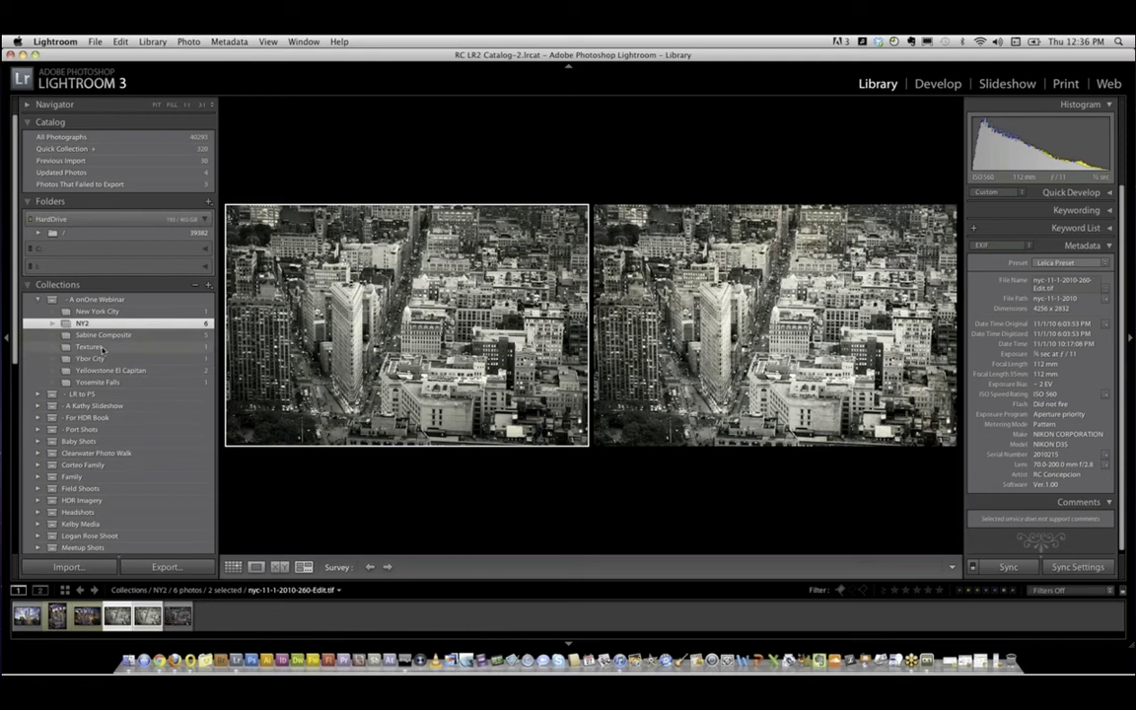
Show the New York City collection as a grid and view the skyline photo large.
click(98, 312)
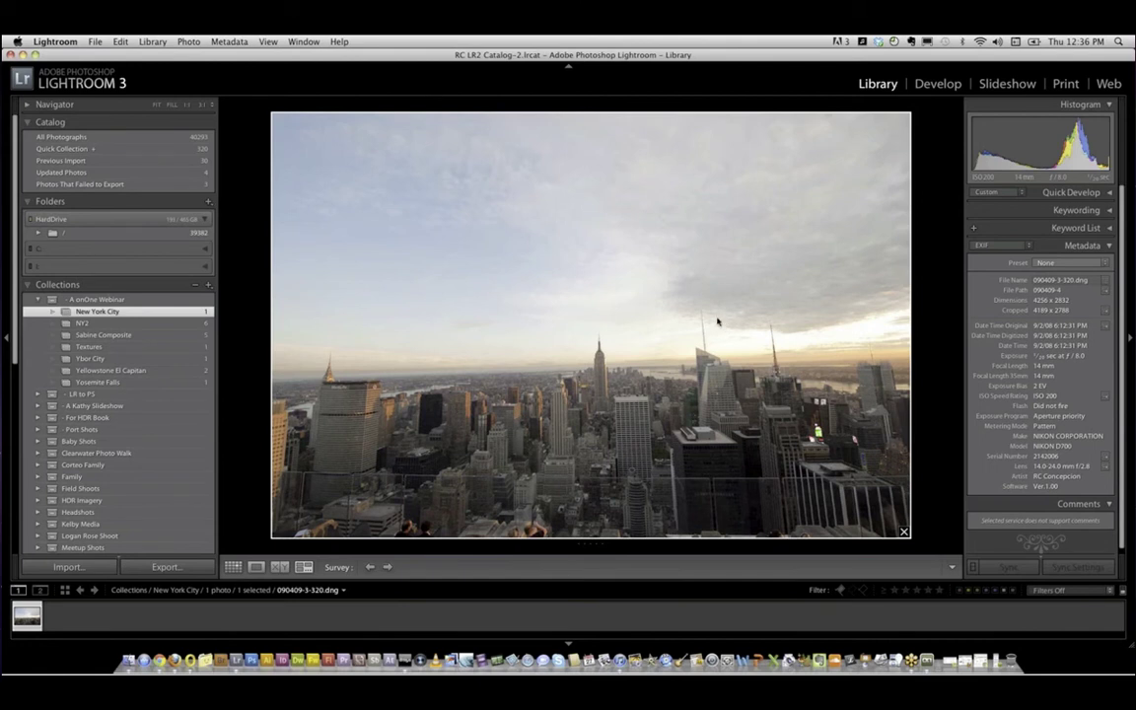
key(g)
double_click(246, 174)
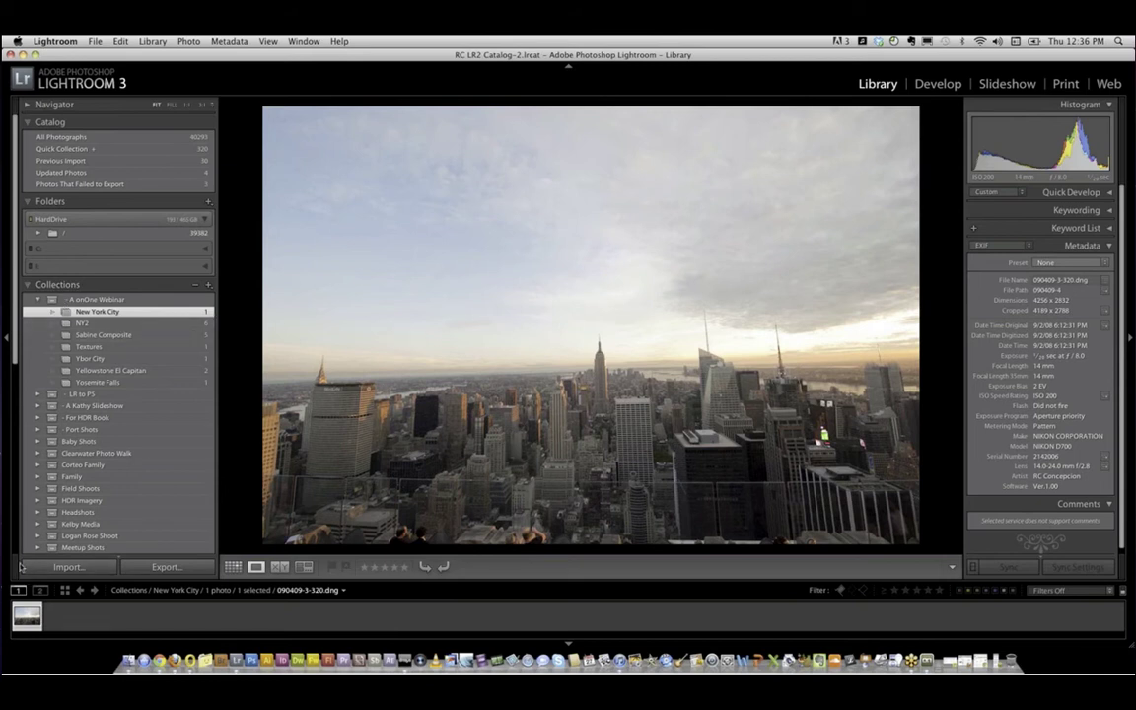
Scroll through the All Photographs grid with the filmstrip hidden.
click(99, 140)
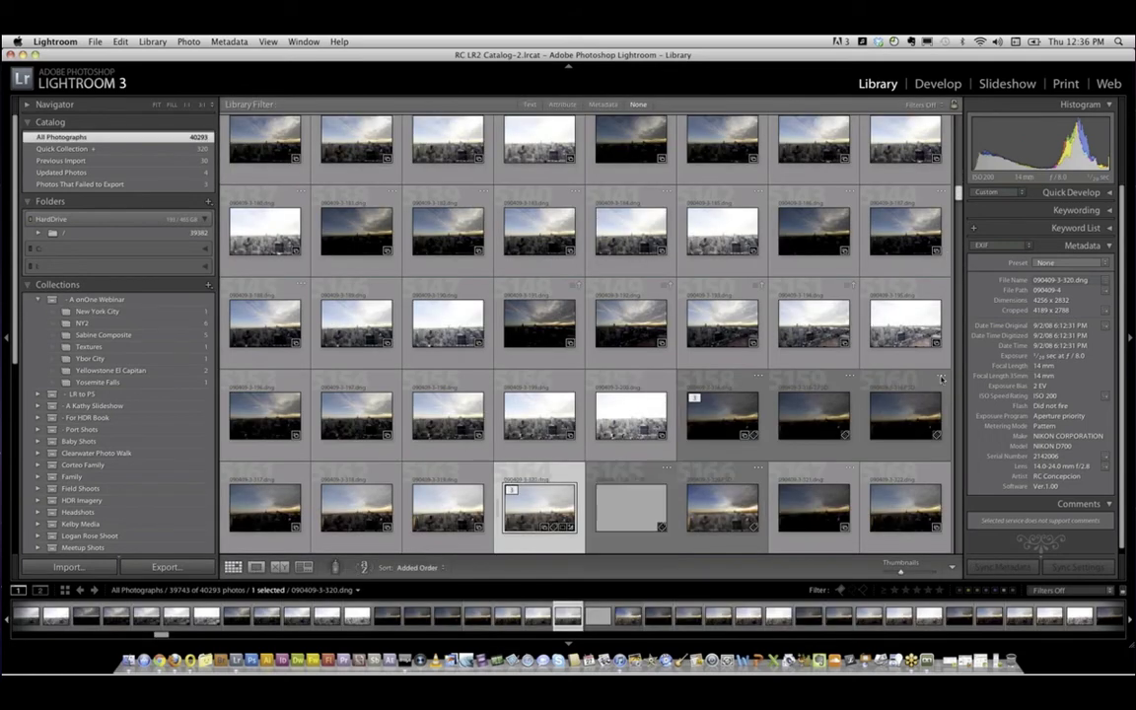
drag(960, 178, 963, 463)
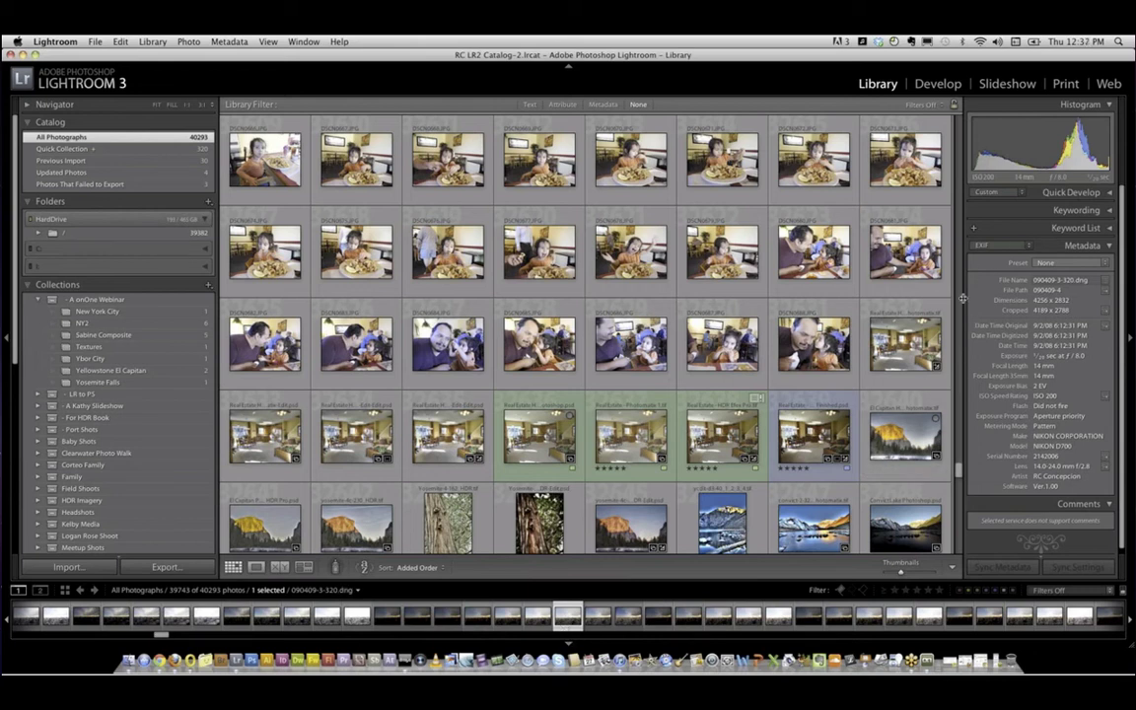
click(567, 645)
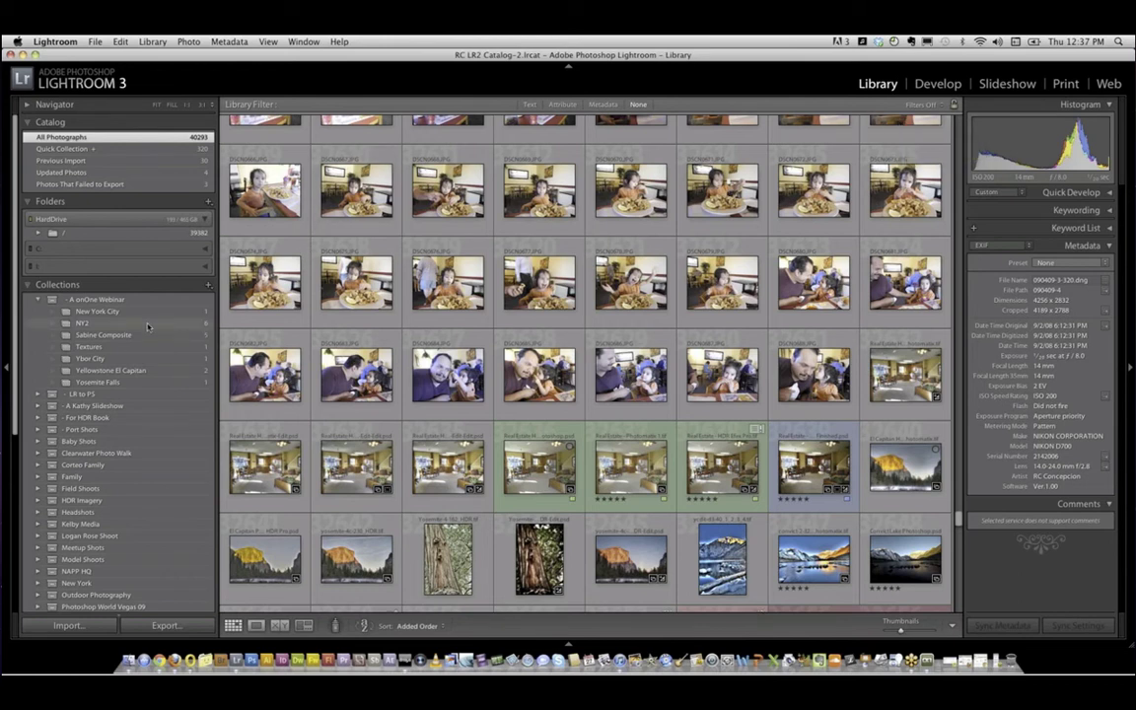
click(97, 312)
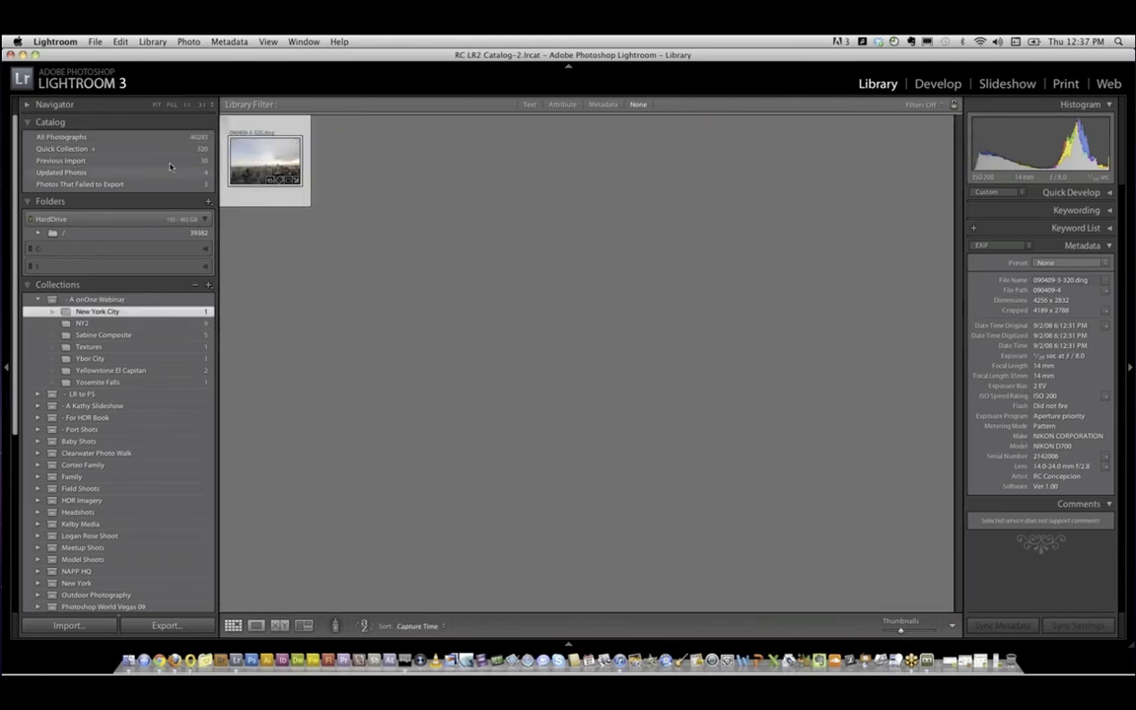
click(148, 139)
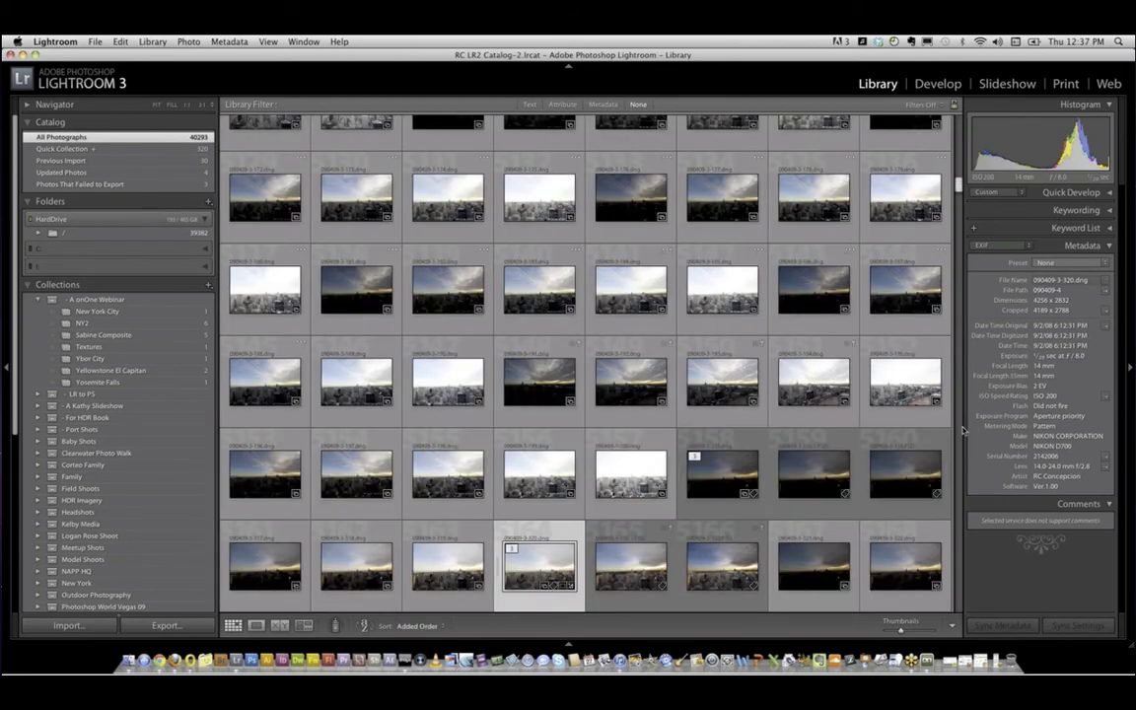
drag(959, 432, 959, 444)
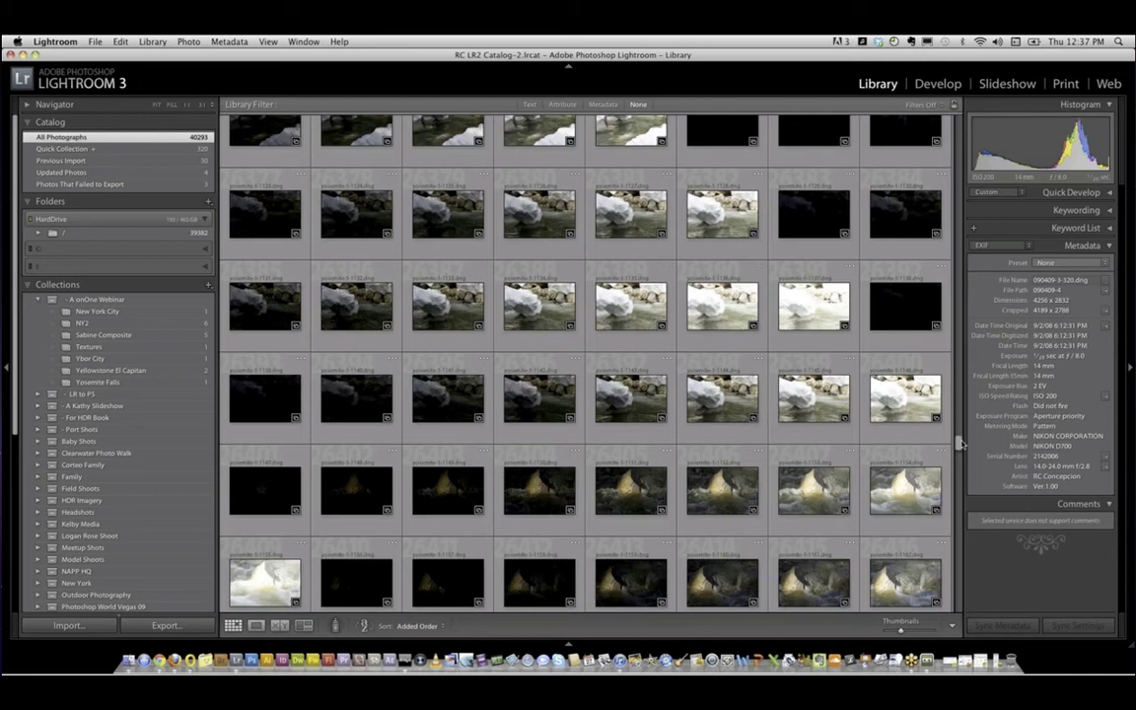
key(Left)
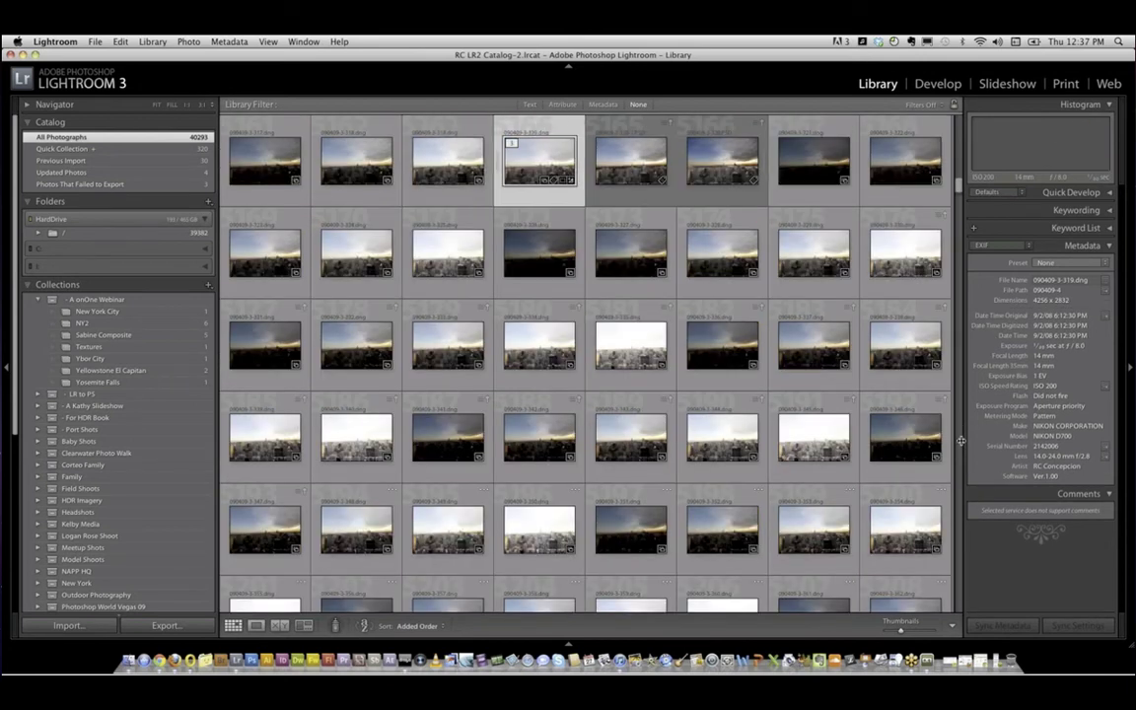
key(Right)
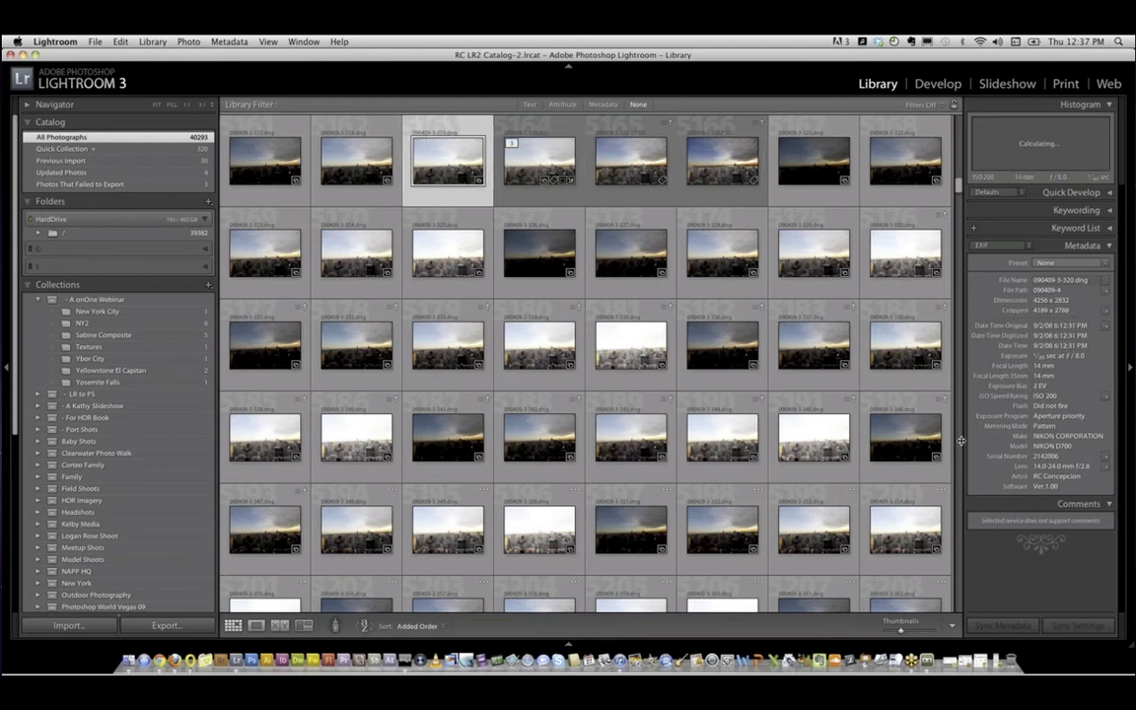
key(Left)
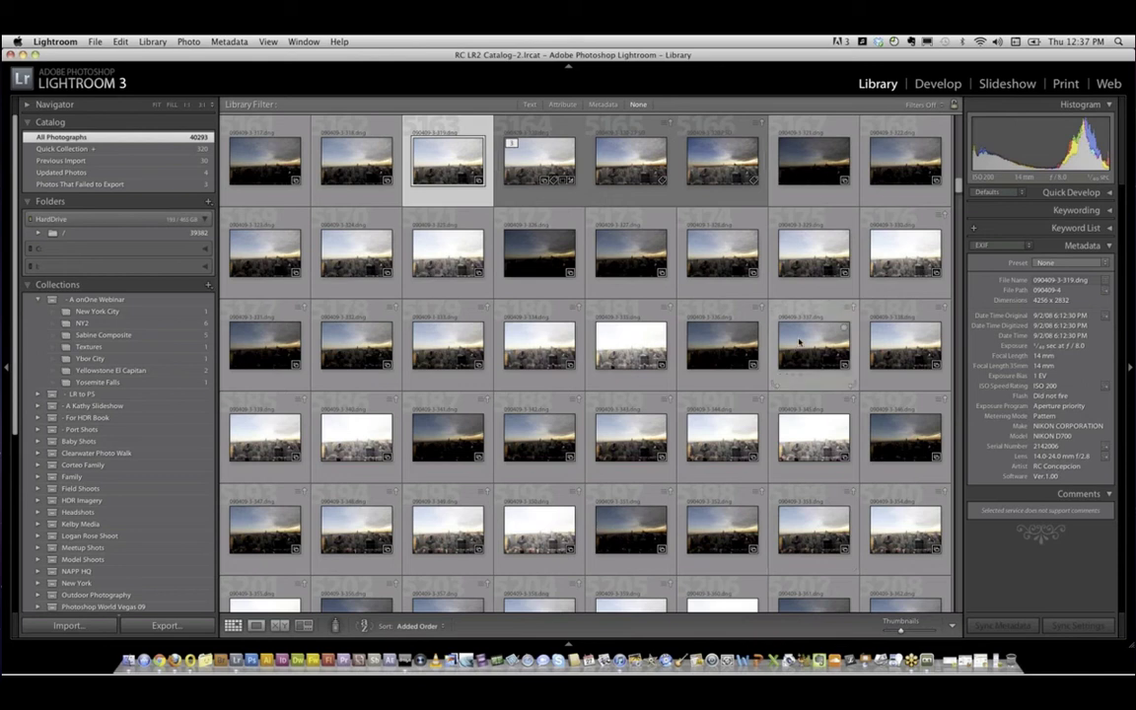
Open Sabine Composite, view the first girl portrait in Loupe, then return to Grid.
click(188, 336)
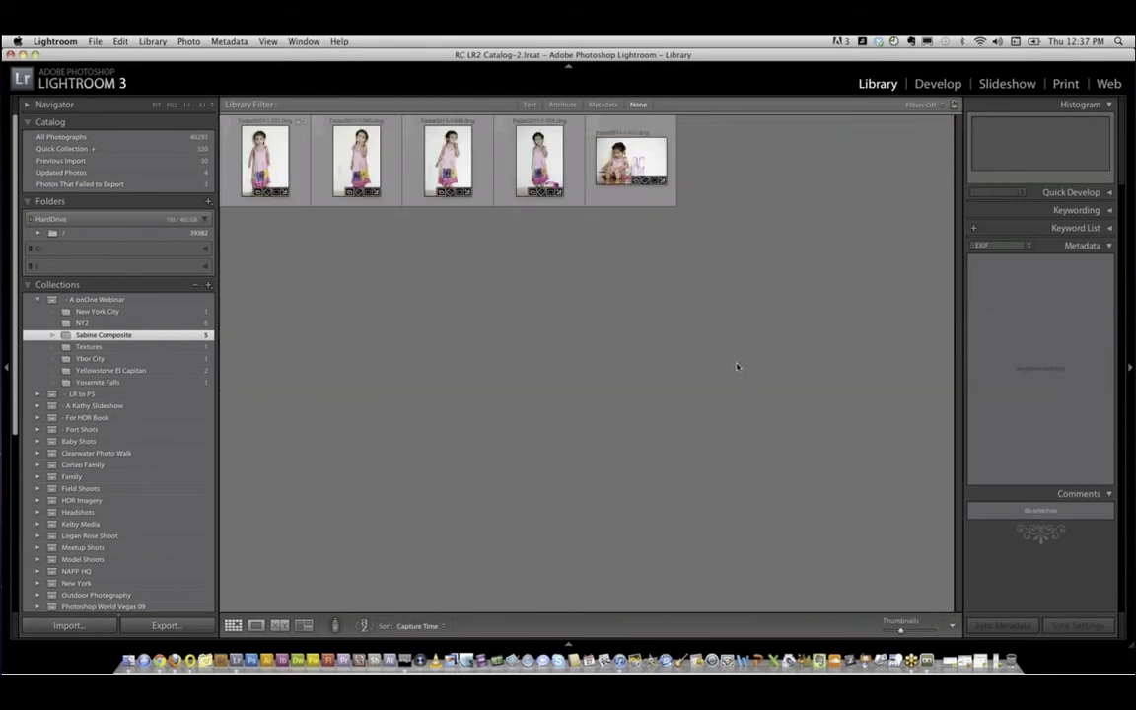
double_click(266, 160)
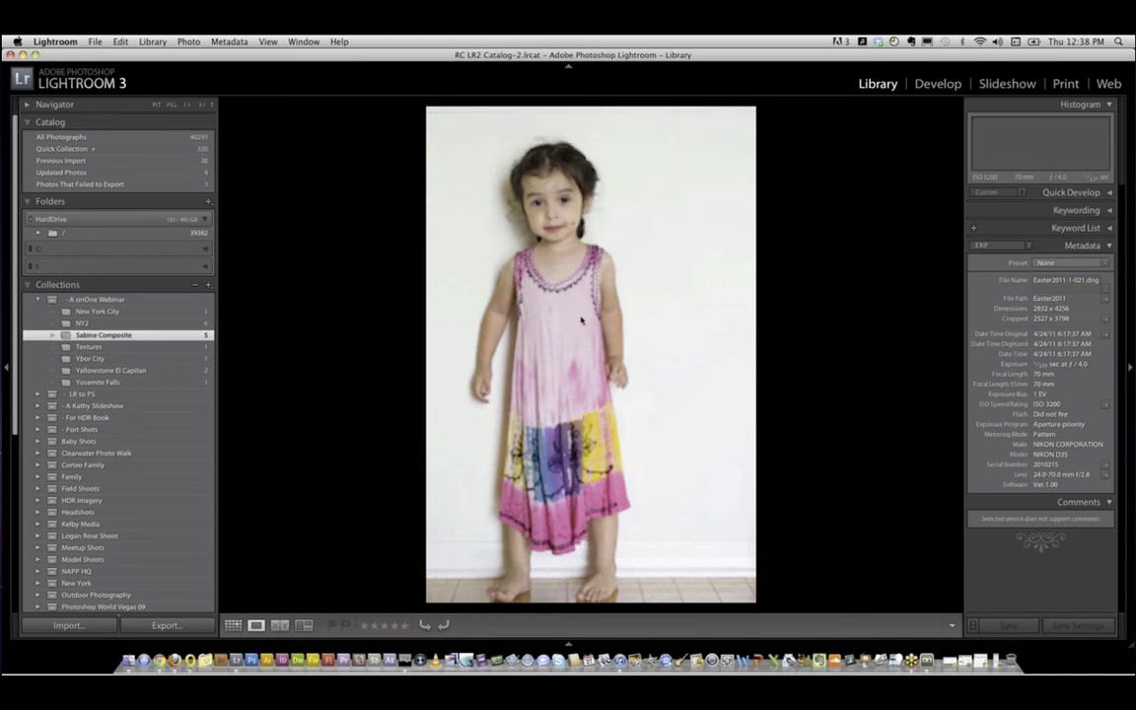
key(g)
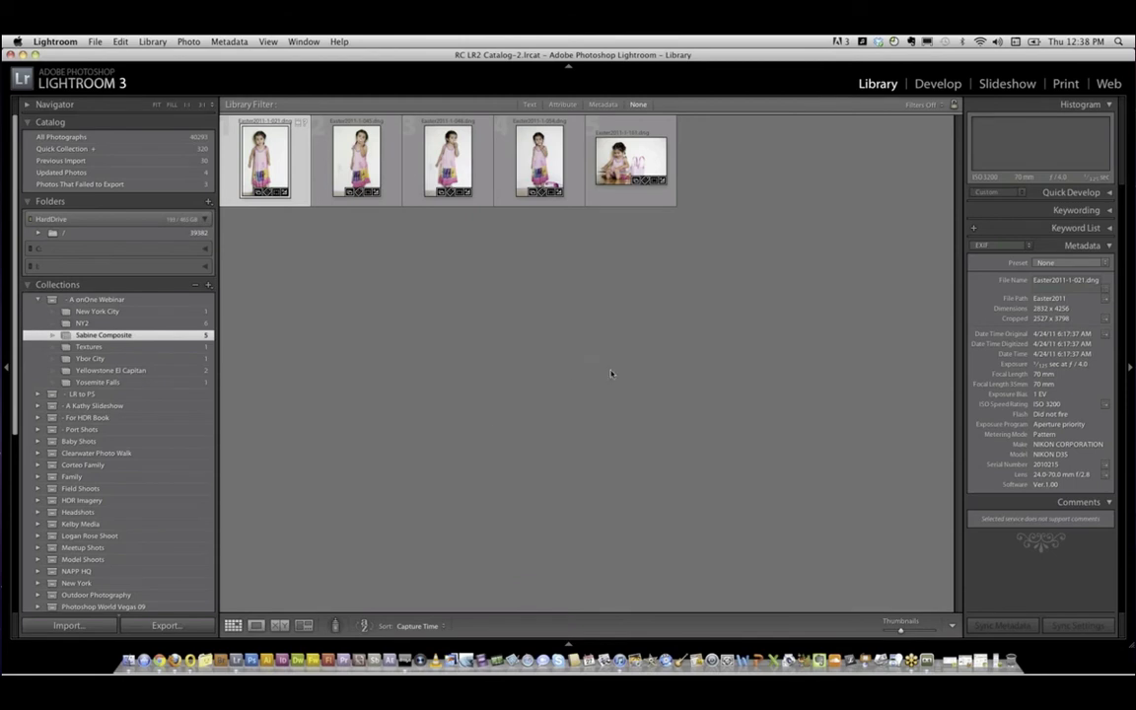
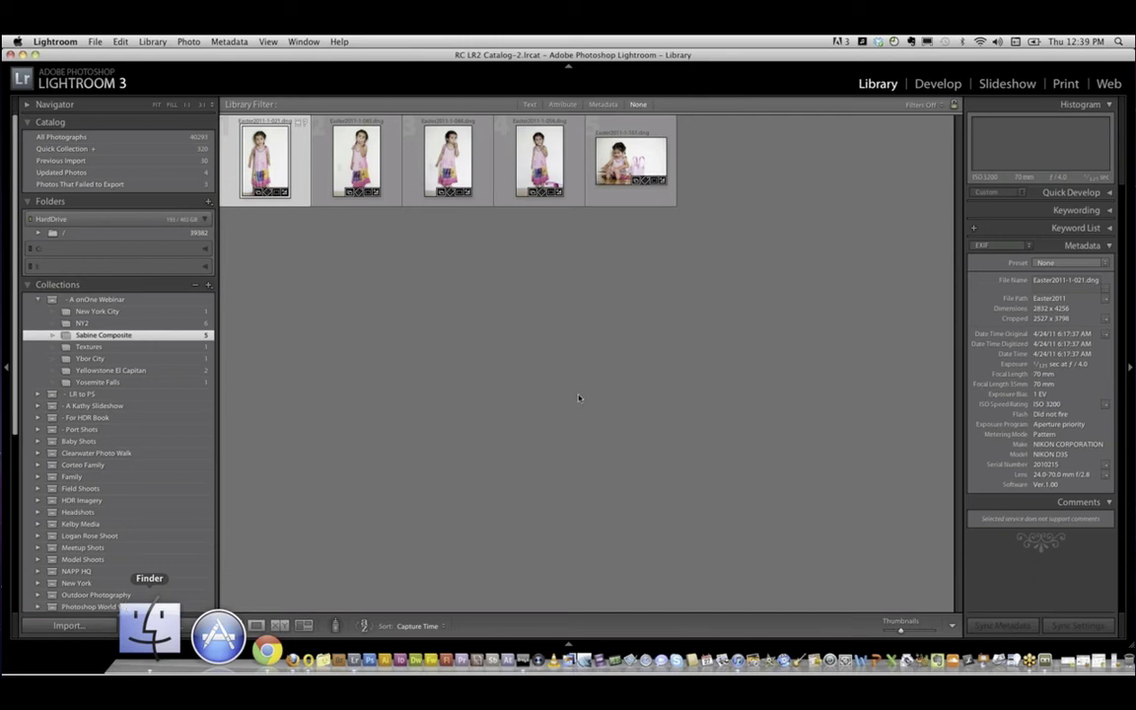
Look for the Easter2011 folder on the RC LR 1 drive in a file browser.
click(129, 668)
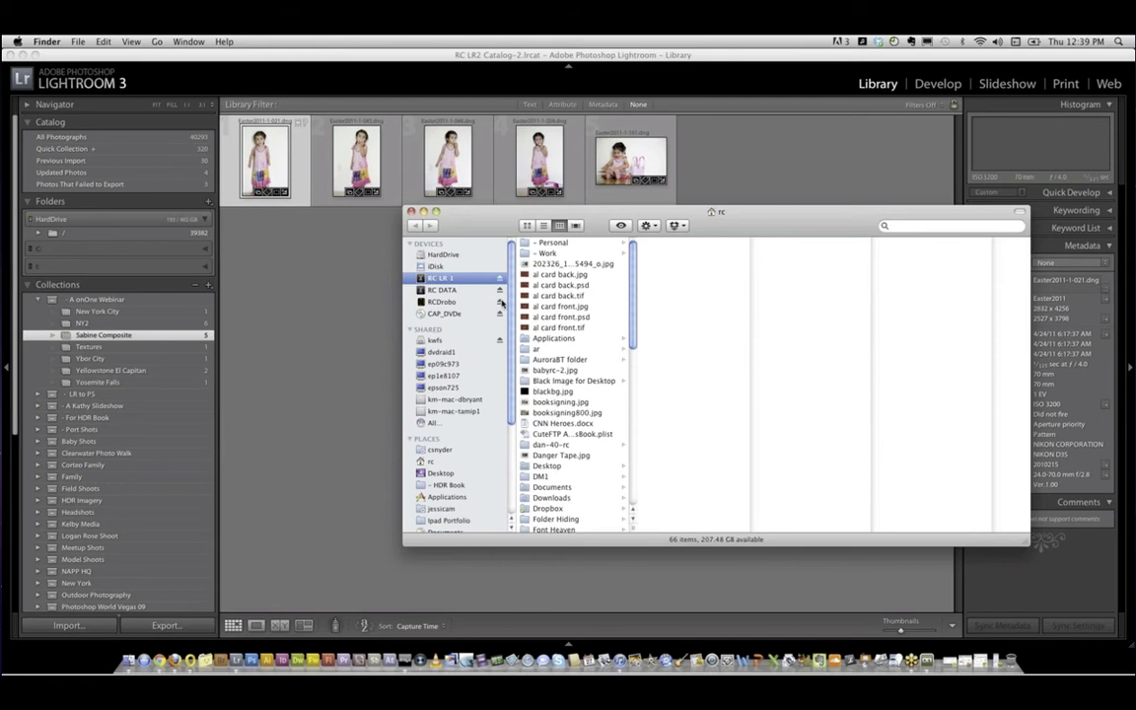
click(478, 279)
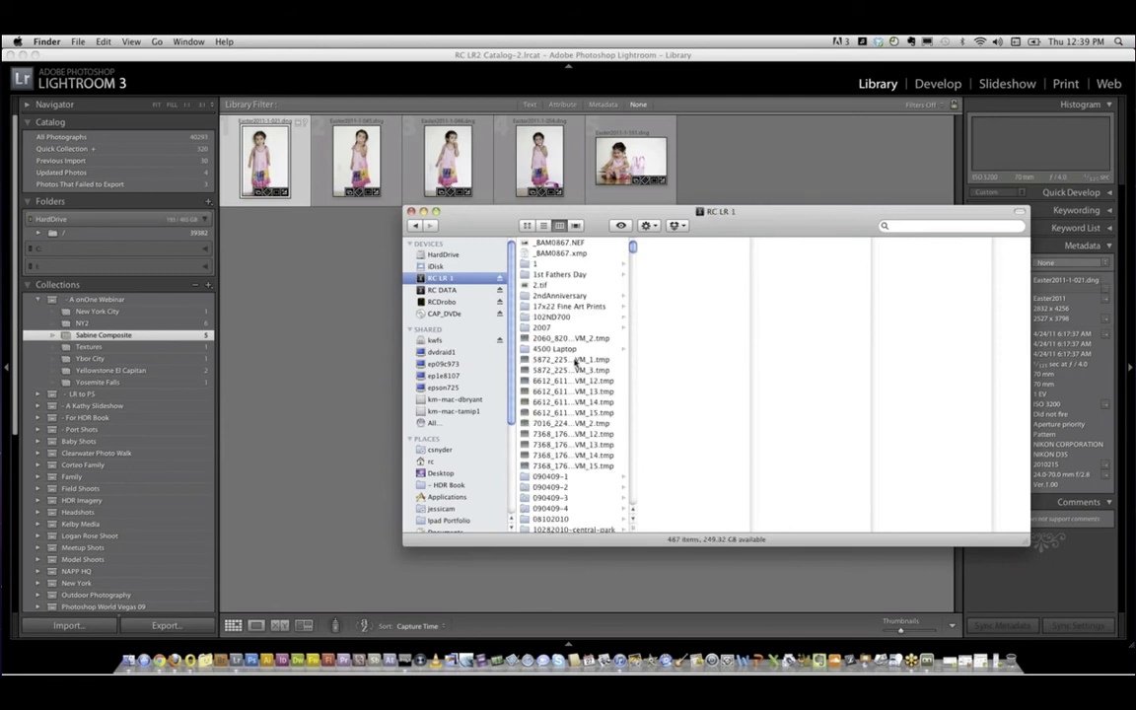
text(rc)
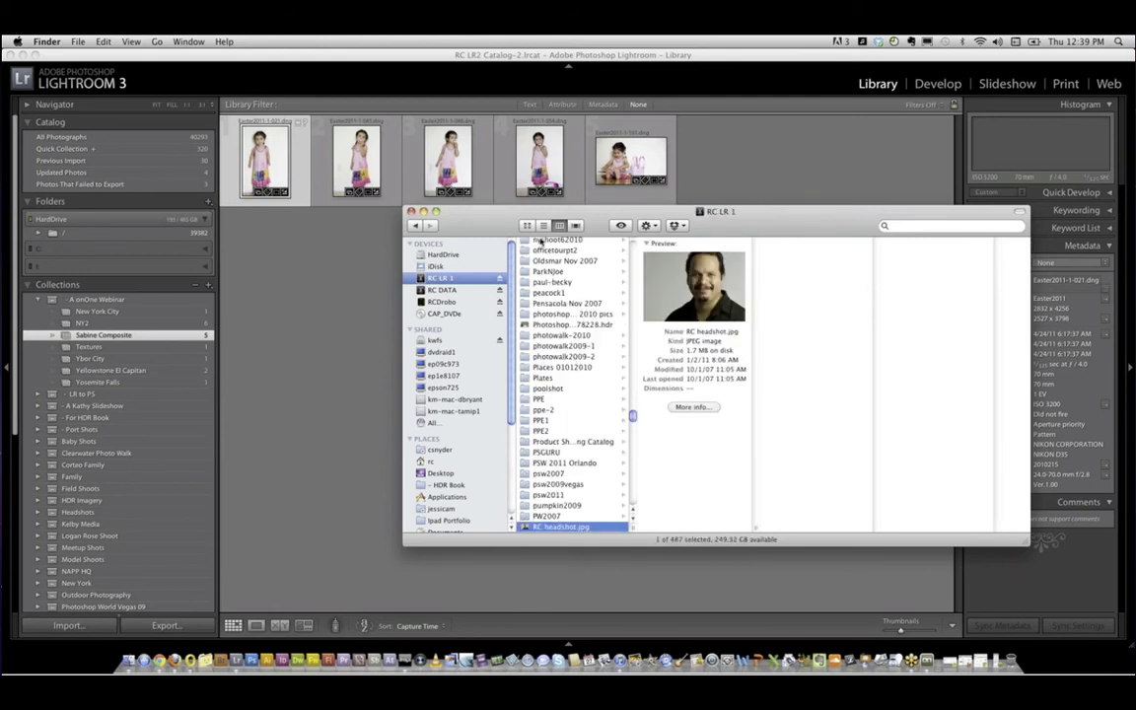
click(441, 278)
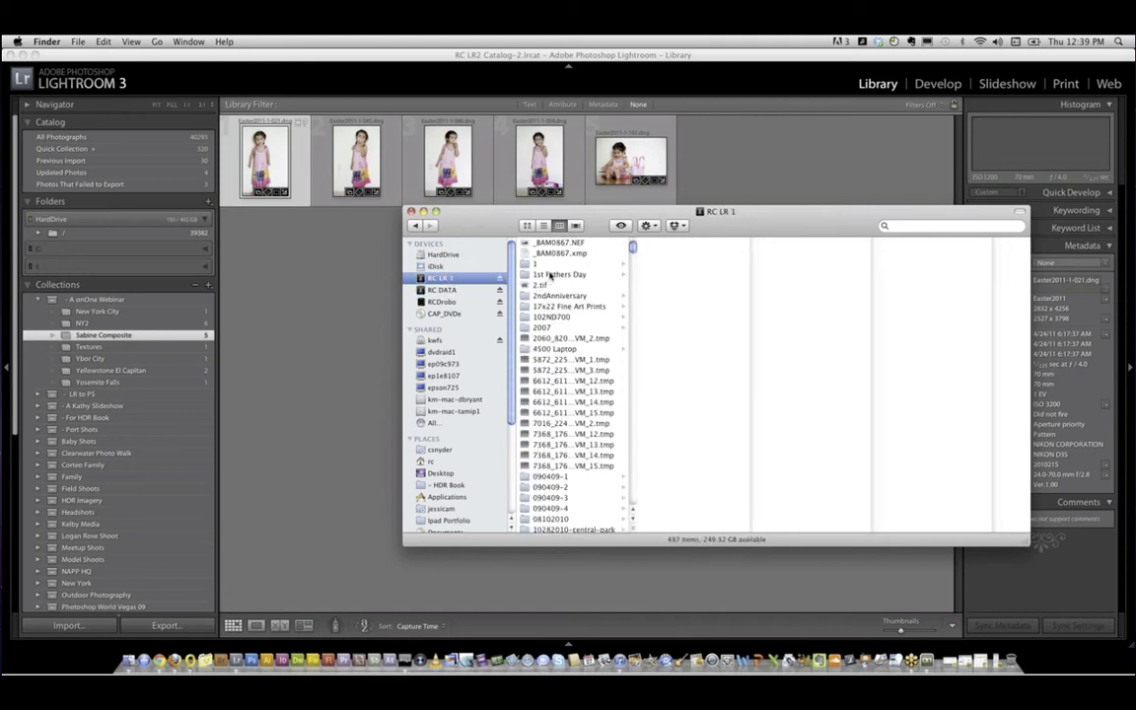
text(easter)
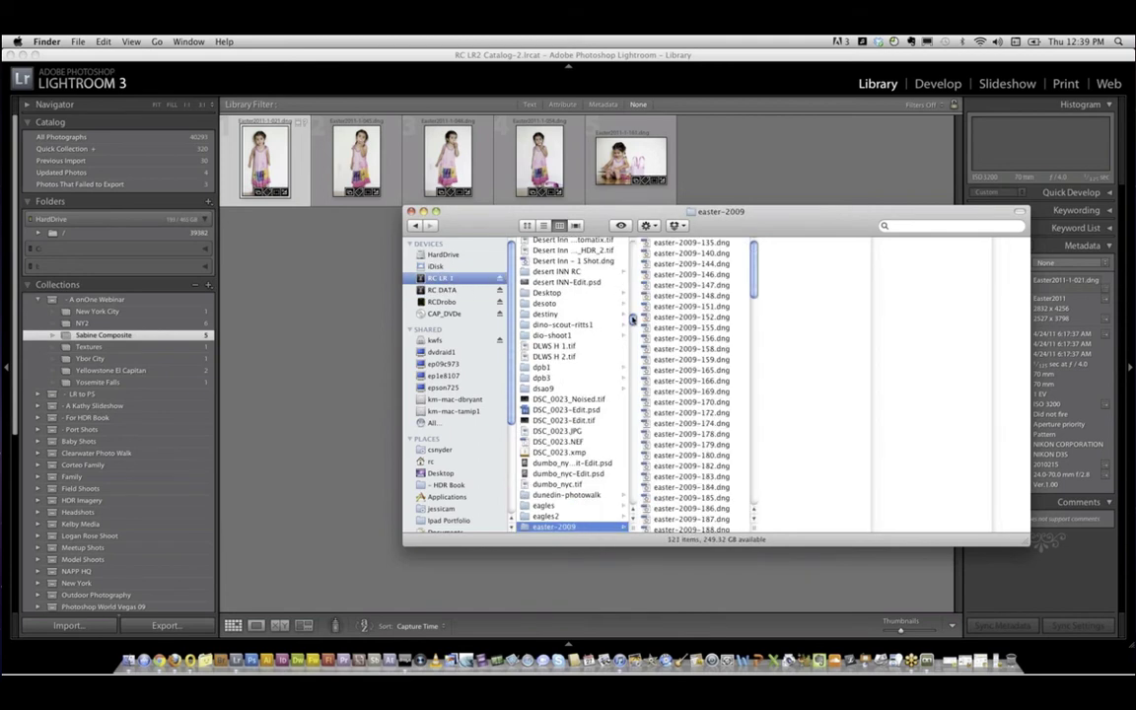
scroll(553, 397, down, 5)
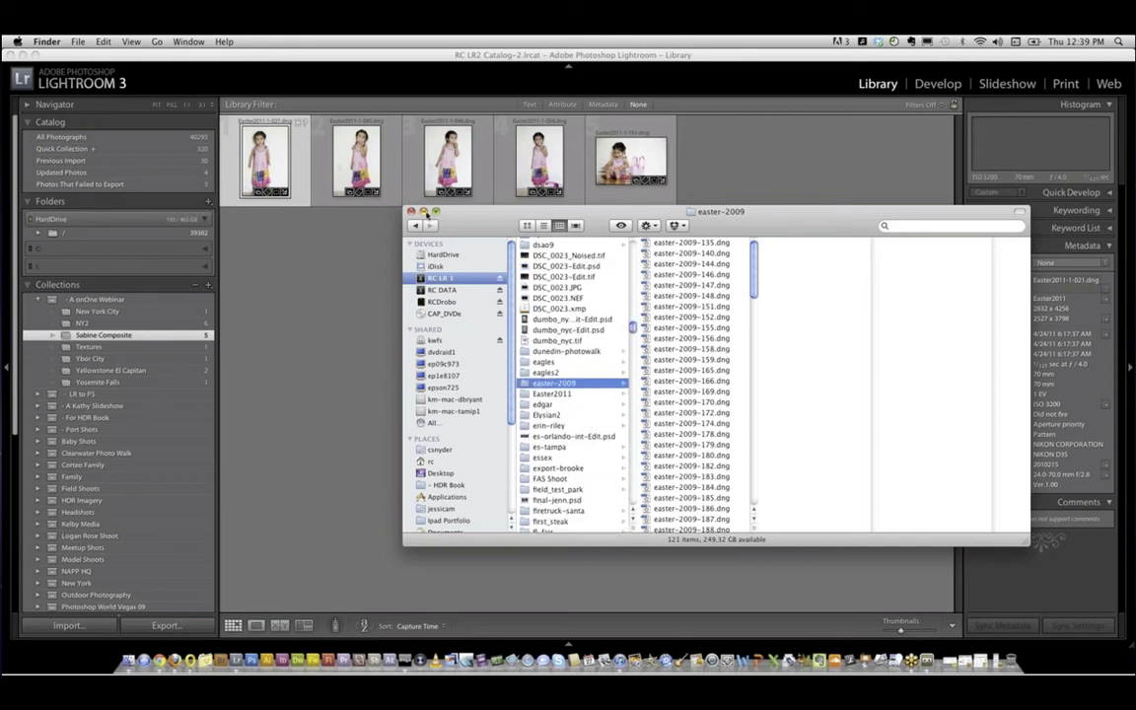
click(423, 211)
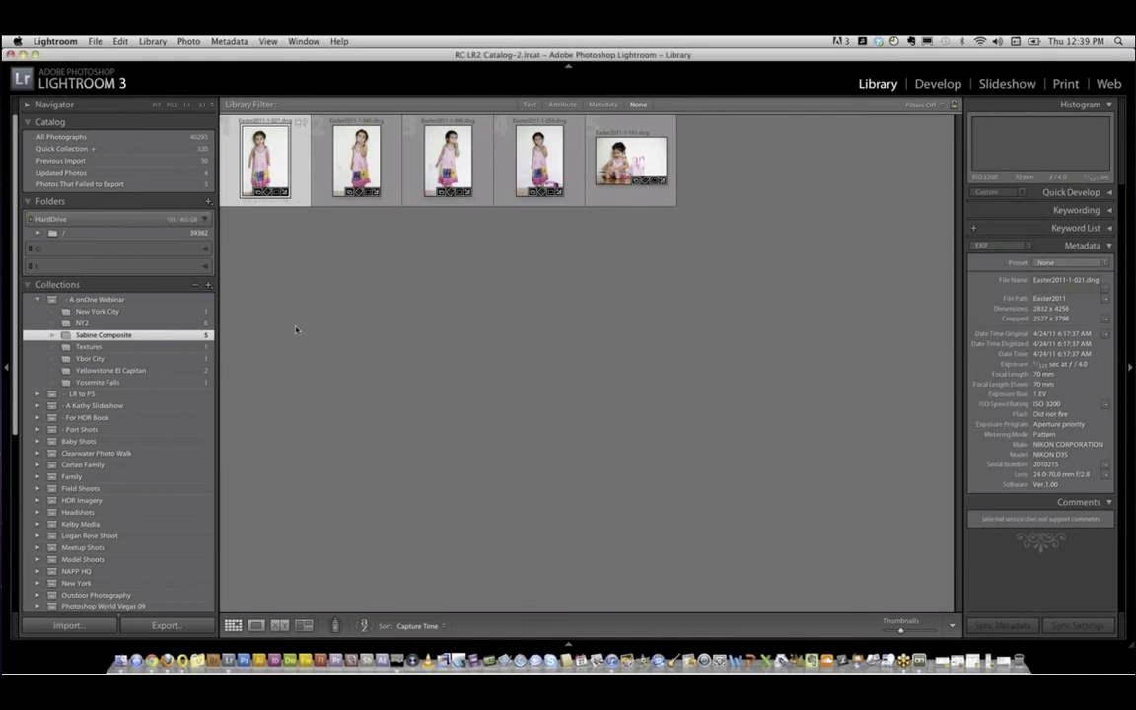
Jump to the first photo's folder to show the missing Easter2011 folder in the Library.
right_click(261, 154)
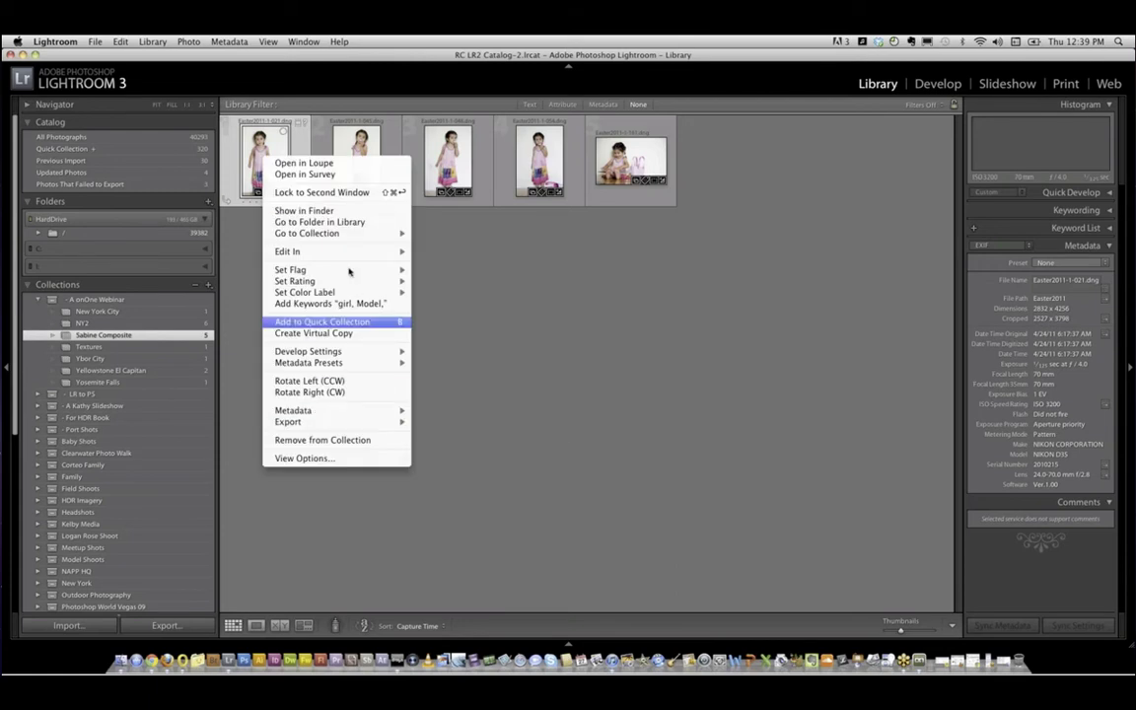
click(313, 222)
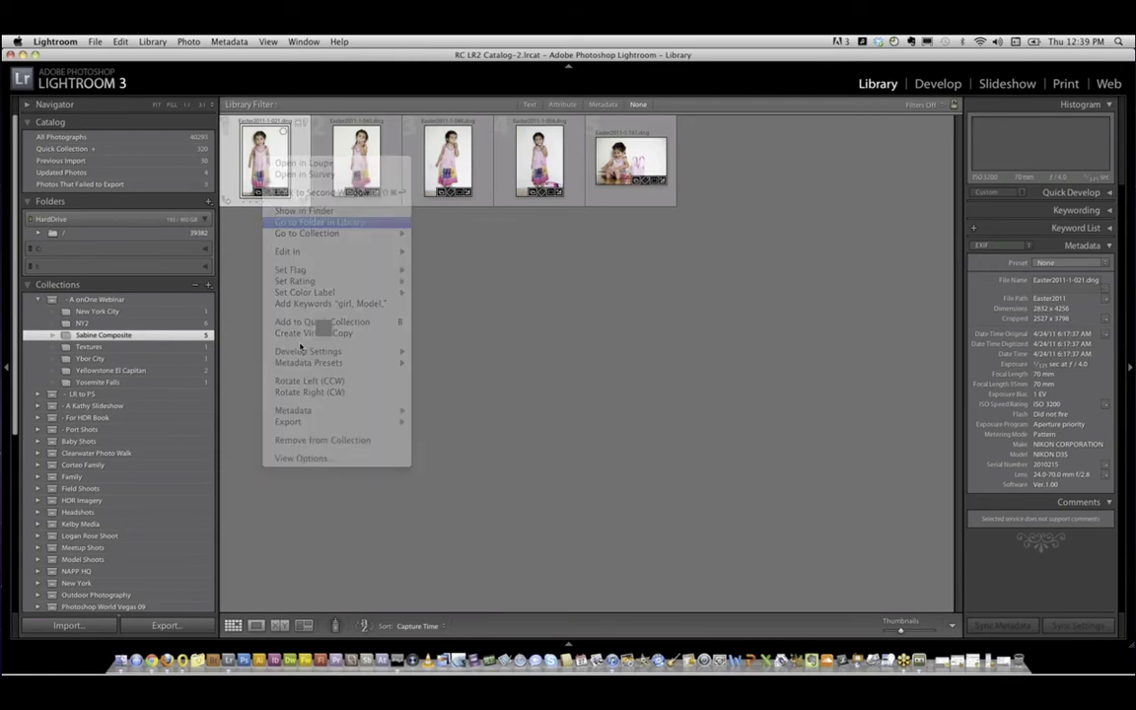
click(136, 506)
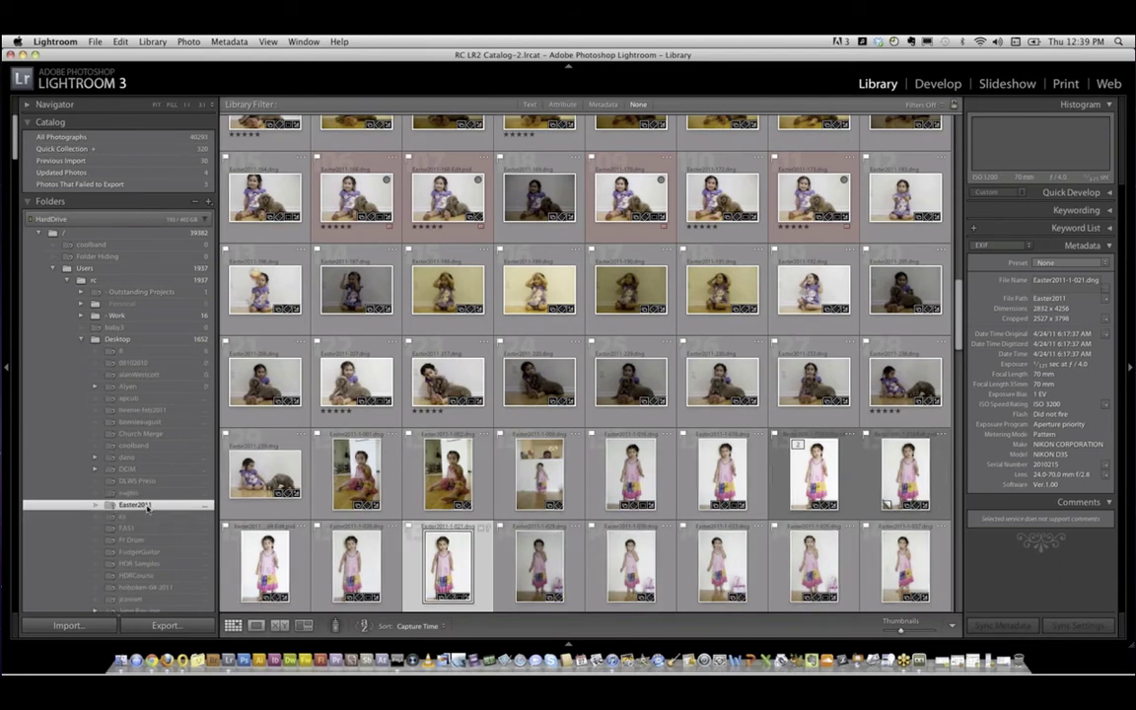
Relink the missing Easter2011 folder to the Easter2011 folder on the RC LR 1 drive.
right_click(147, 508)
click(173, 511)
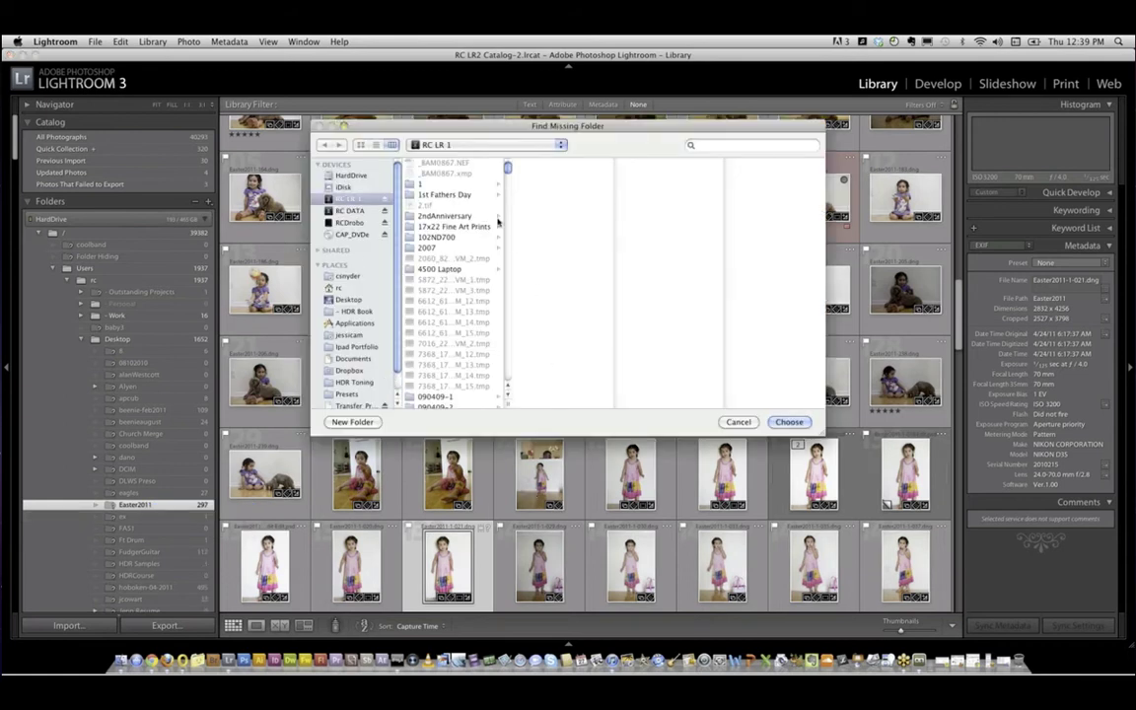
scroll(498, 222, down, 10)
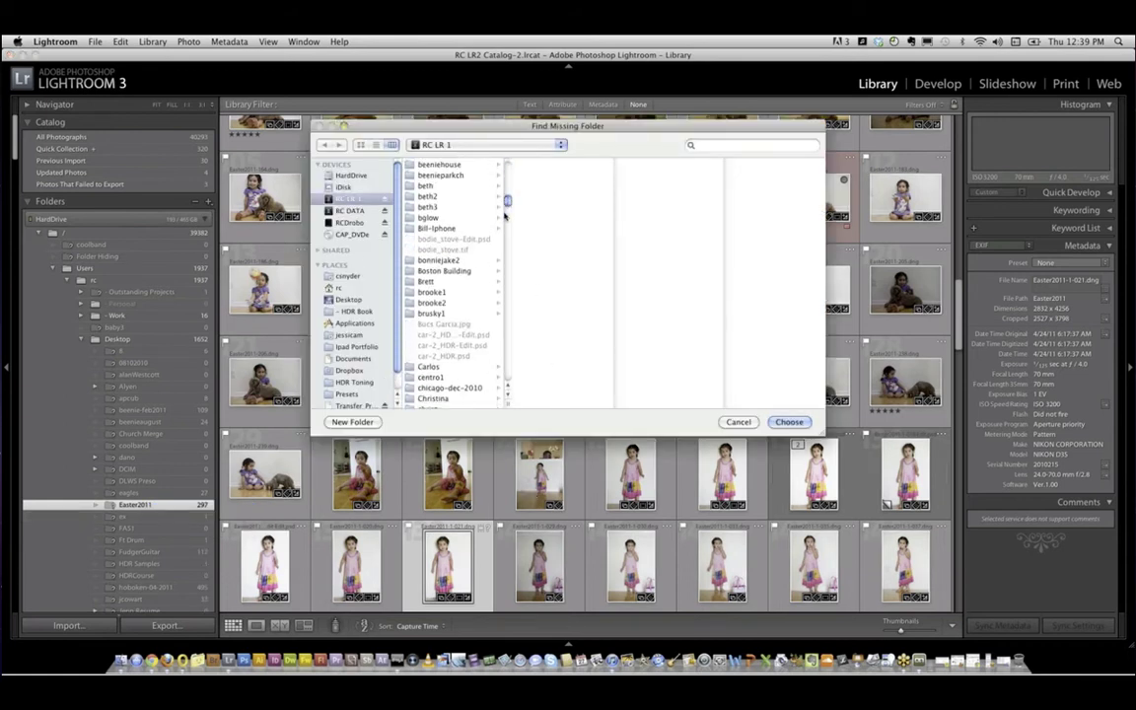
scroll(505, 212, down, 10)
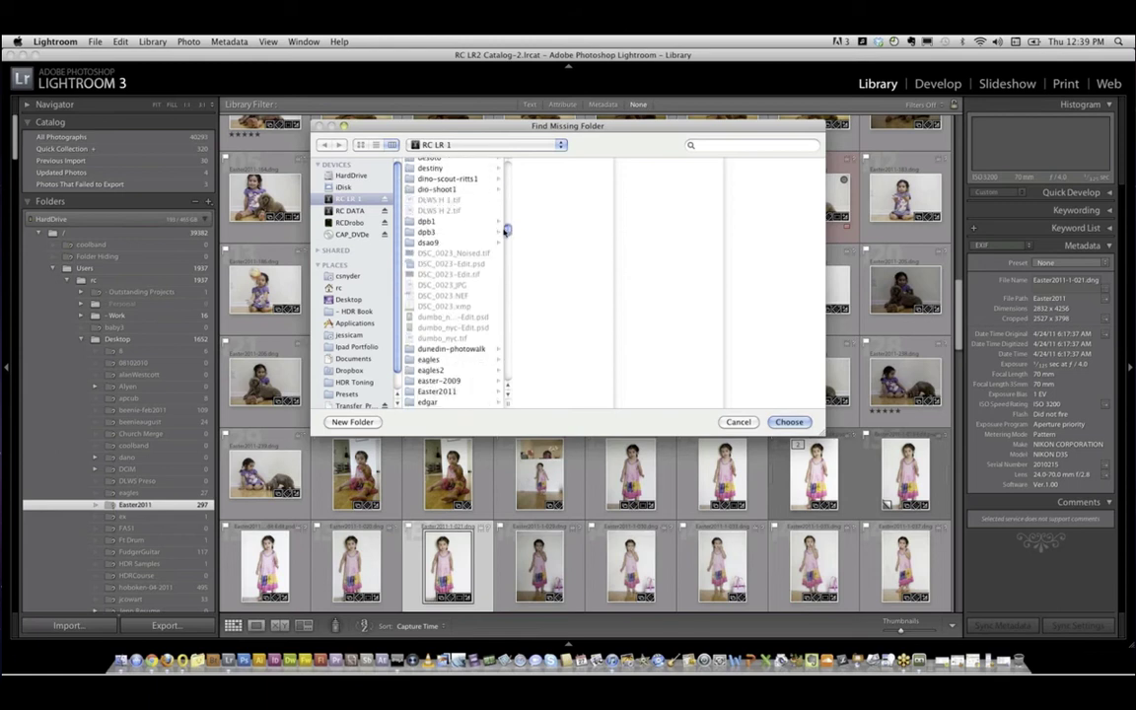
scroll(505, 230, down, 8)
click(464, 222)
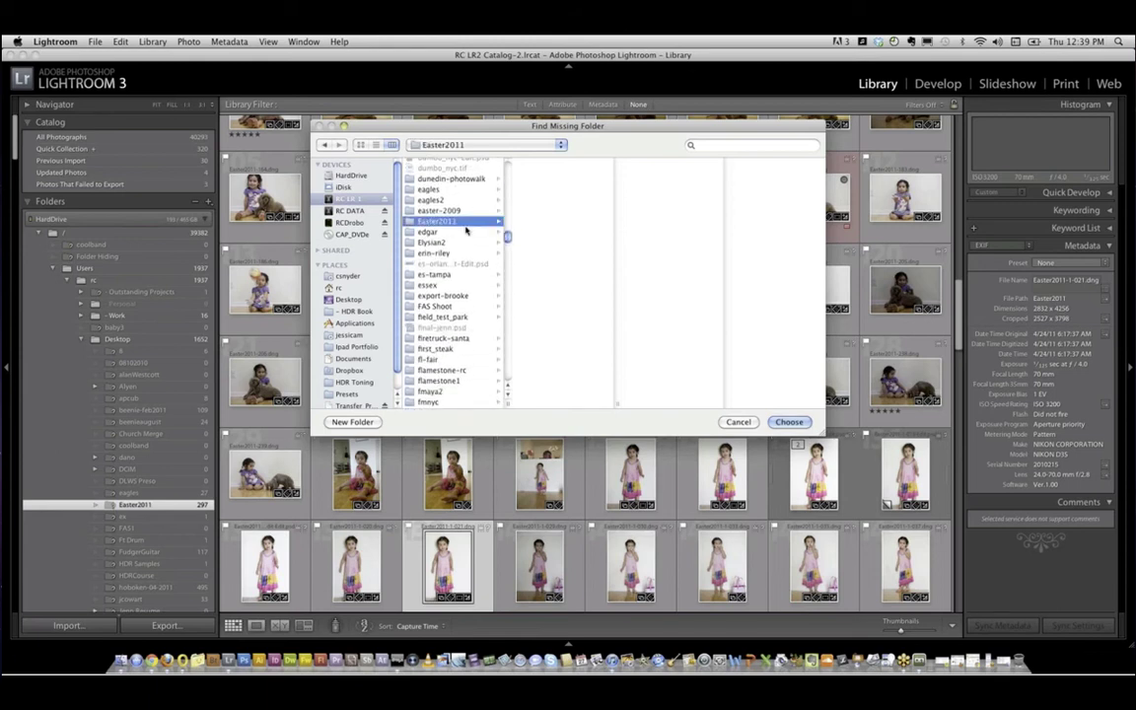
click(790, 421)
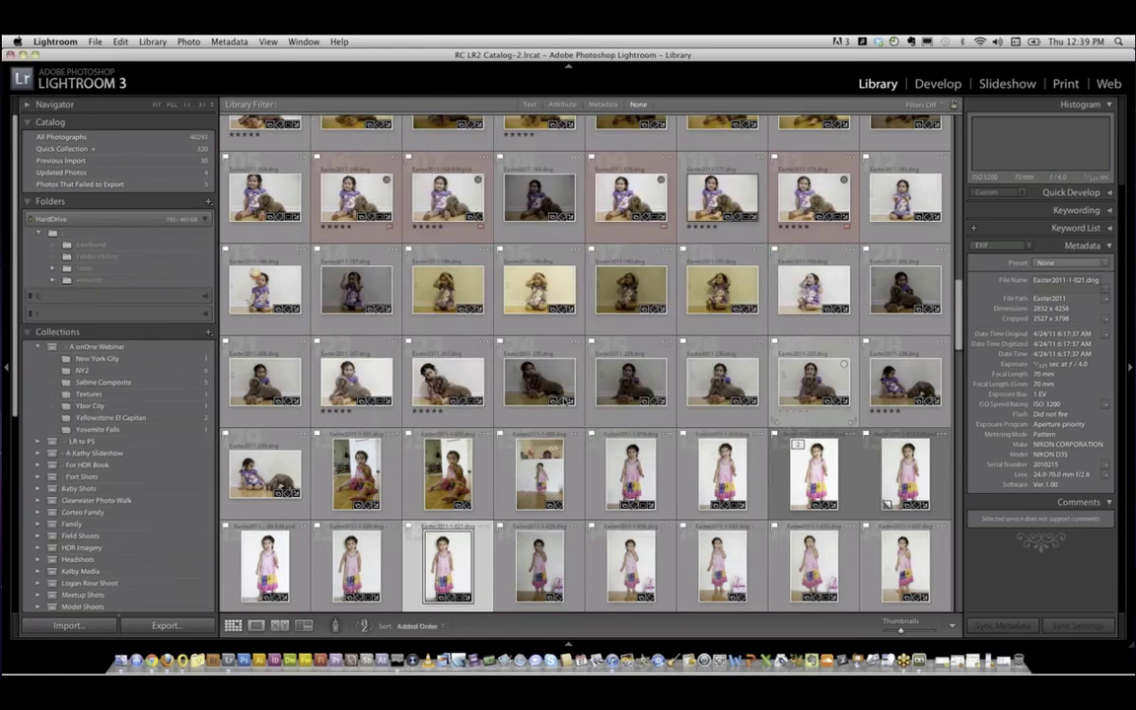
Return to Sabine Composite and view the first and pink-bag photos at full size.
click(119, 382)
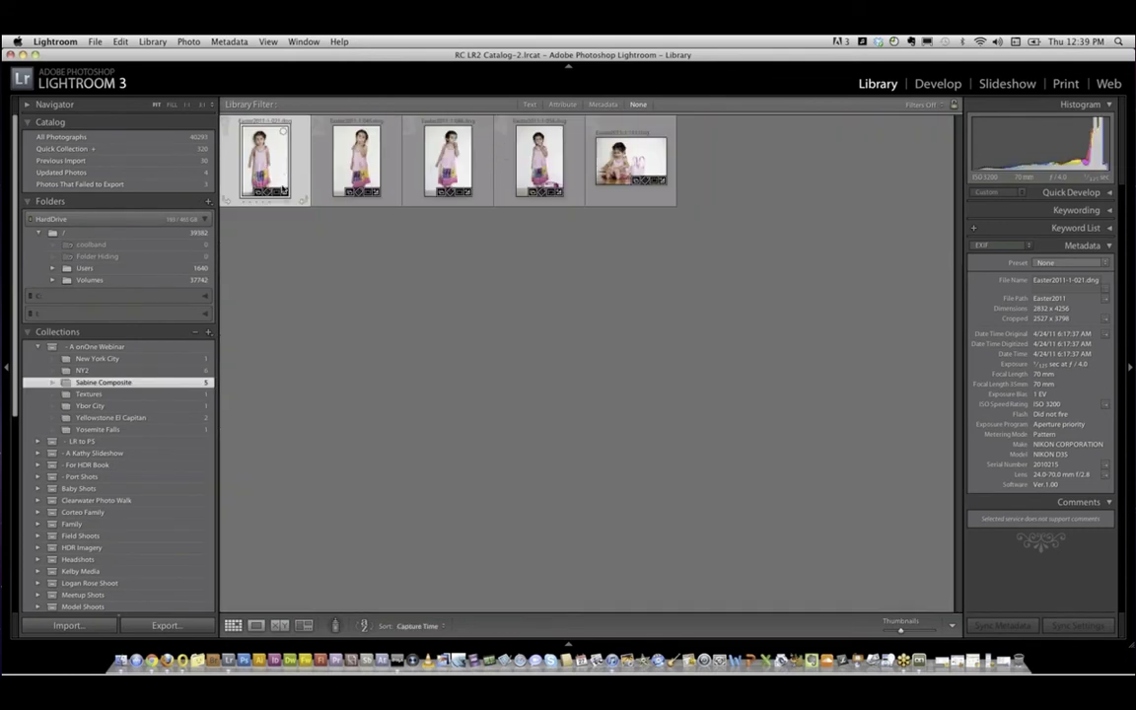
double_click(283, 190)
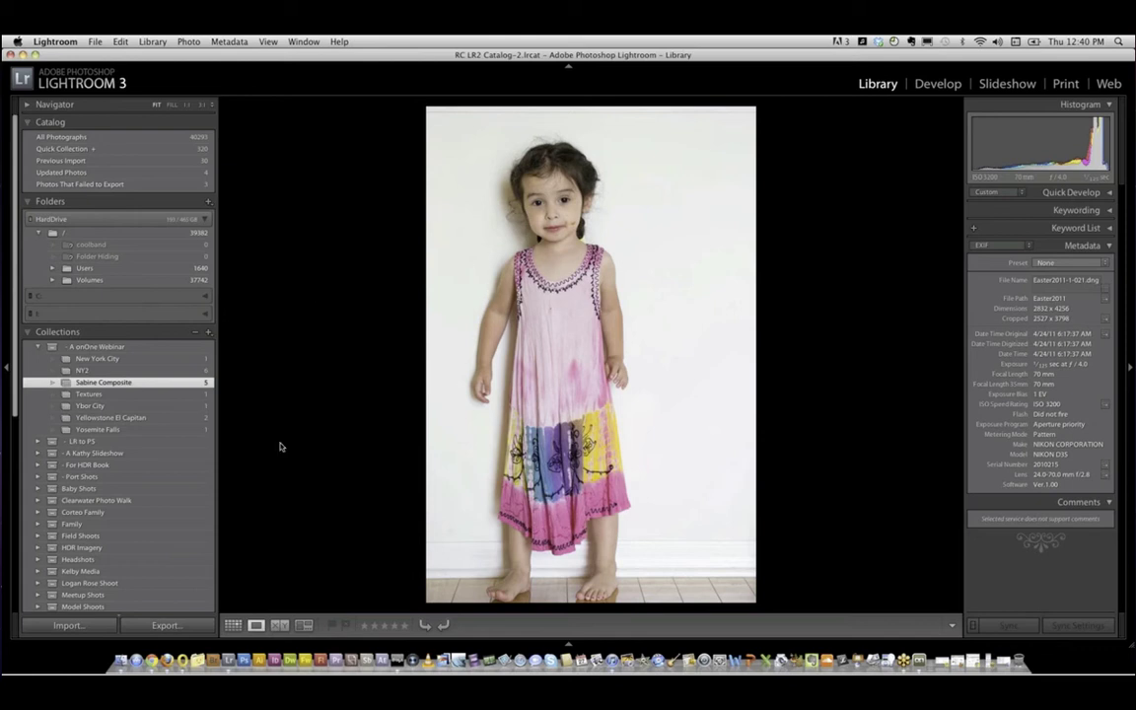
key(g)
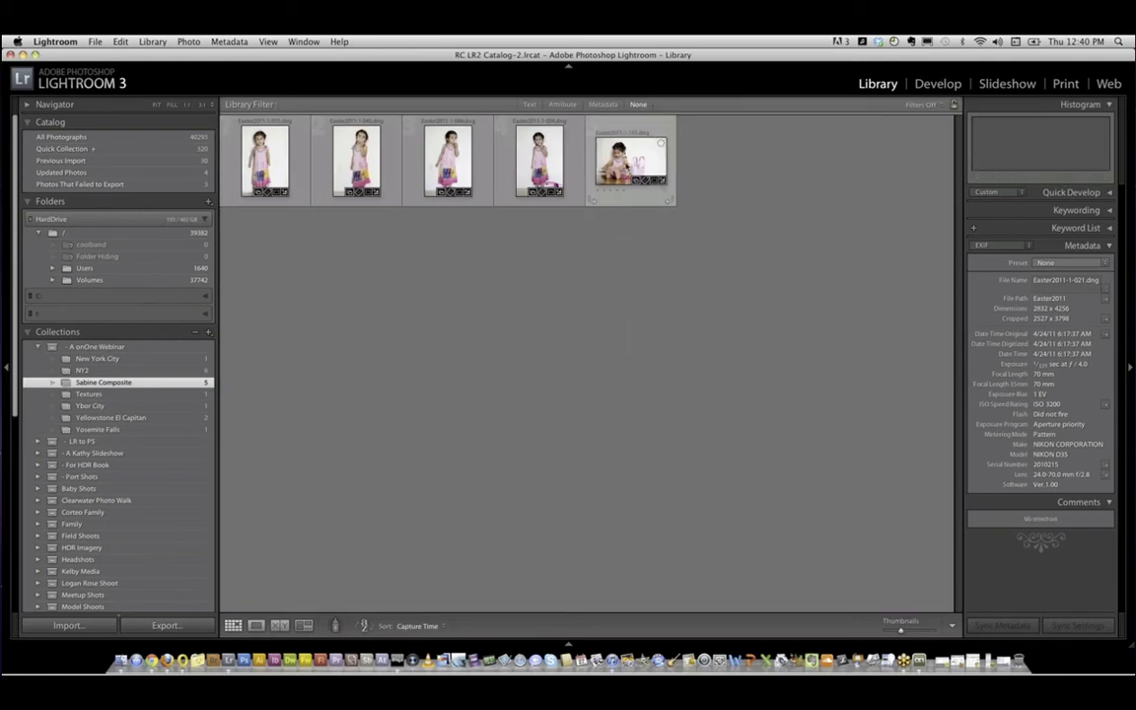
key(super+d)
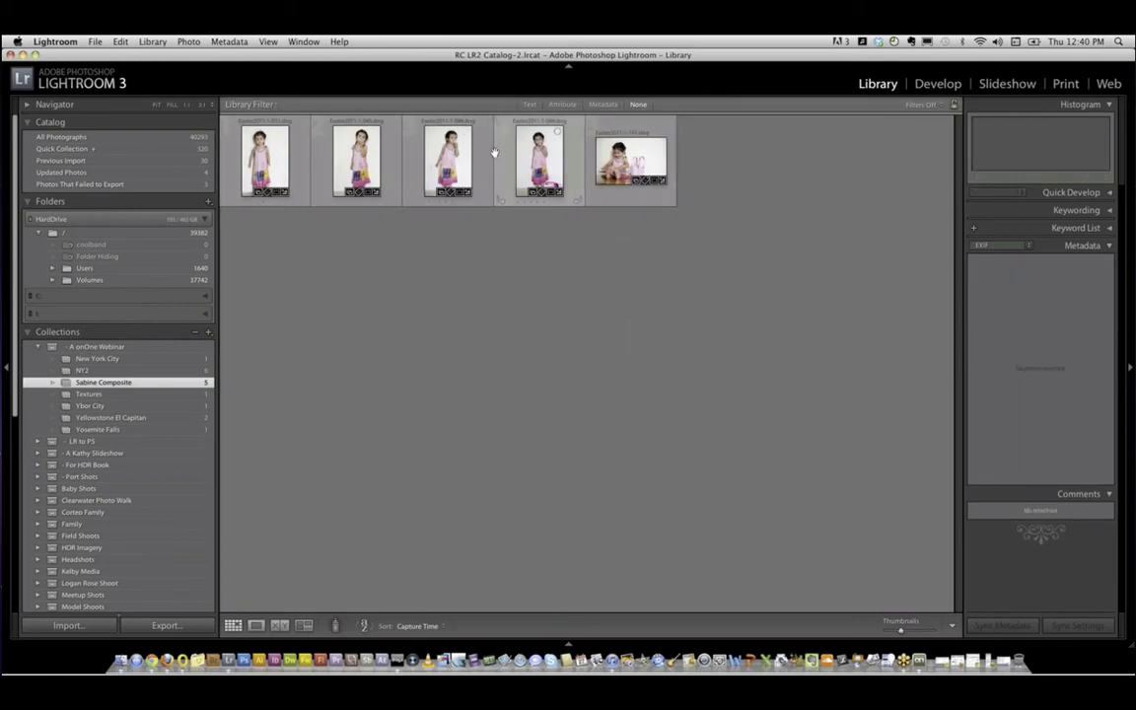
double_click(632, 161)
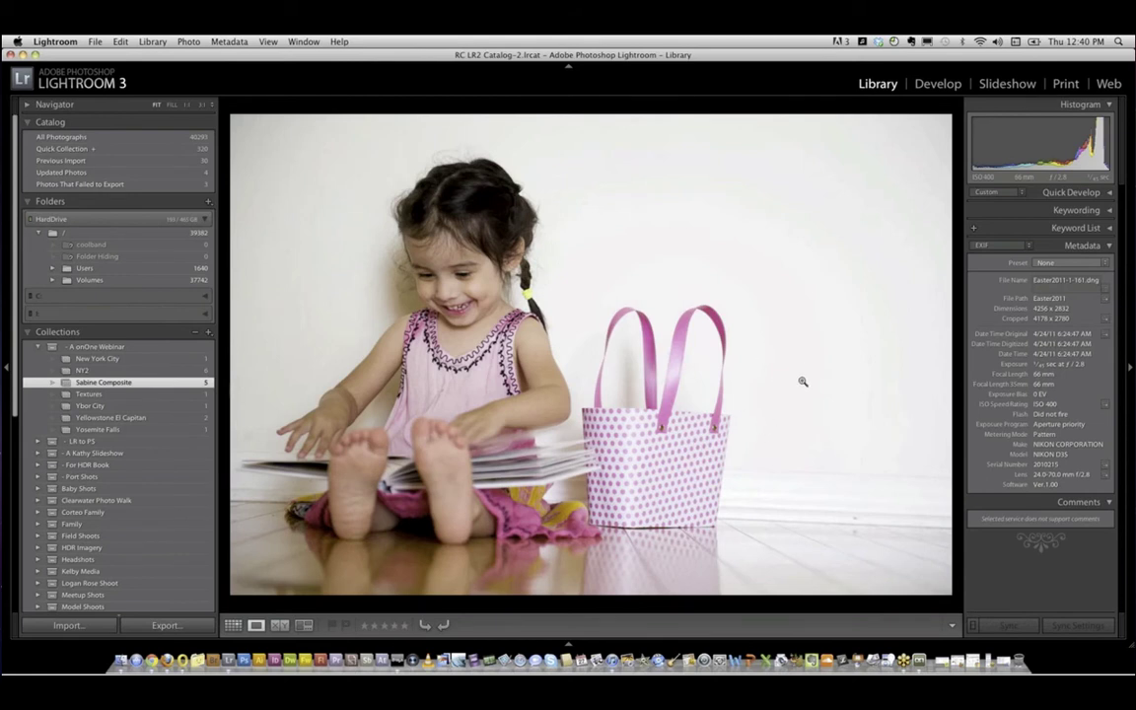
key(g)
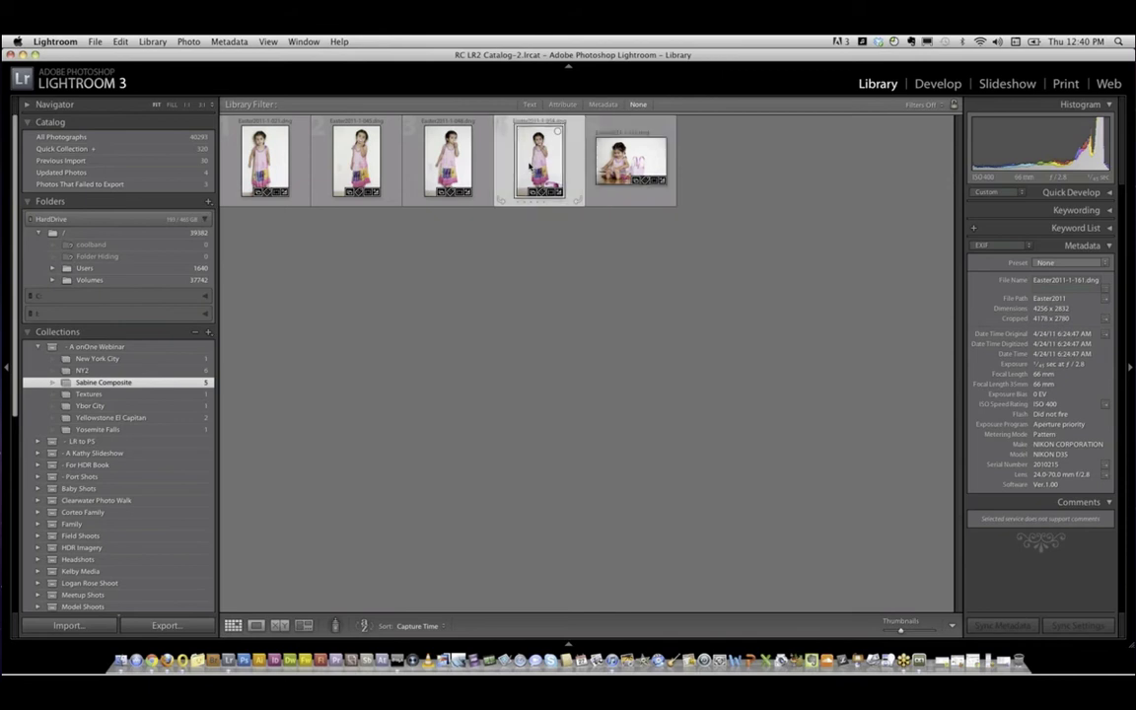
View the fourth photo full size and step through Easter2011-1-021 and Easter2011-1-048.
double_click(529, 167)
key(Left)
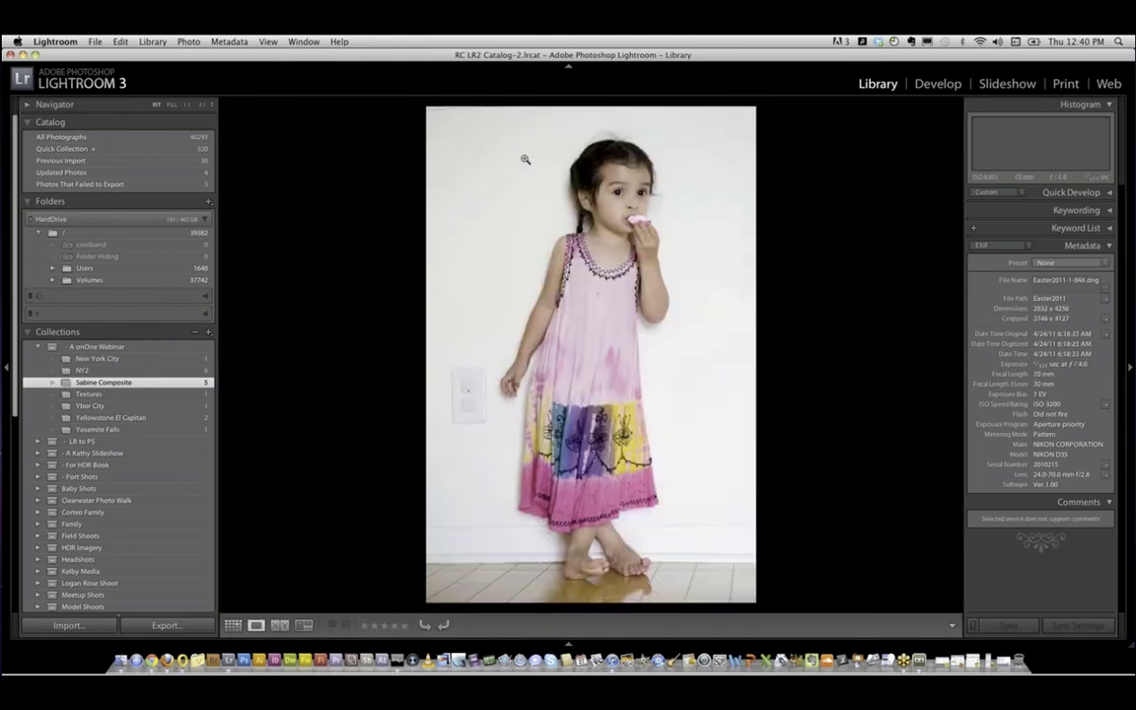
key(Left)
key(Left)
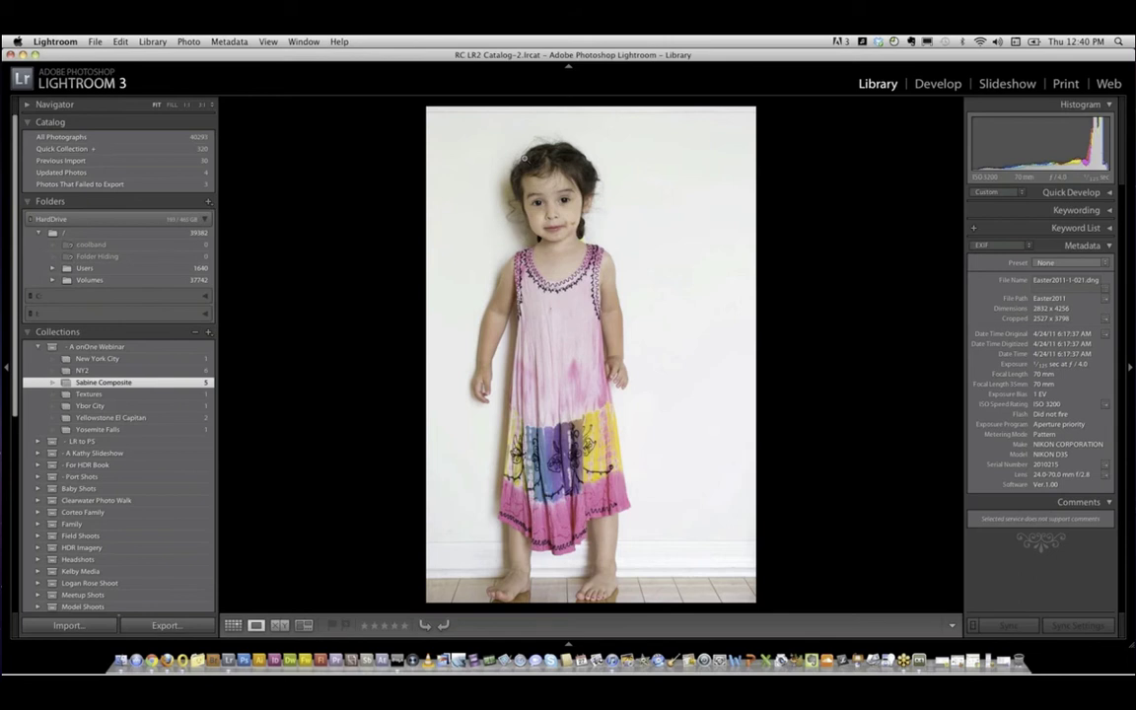
key(Right)
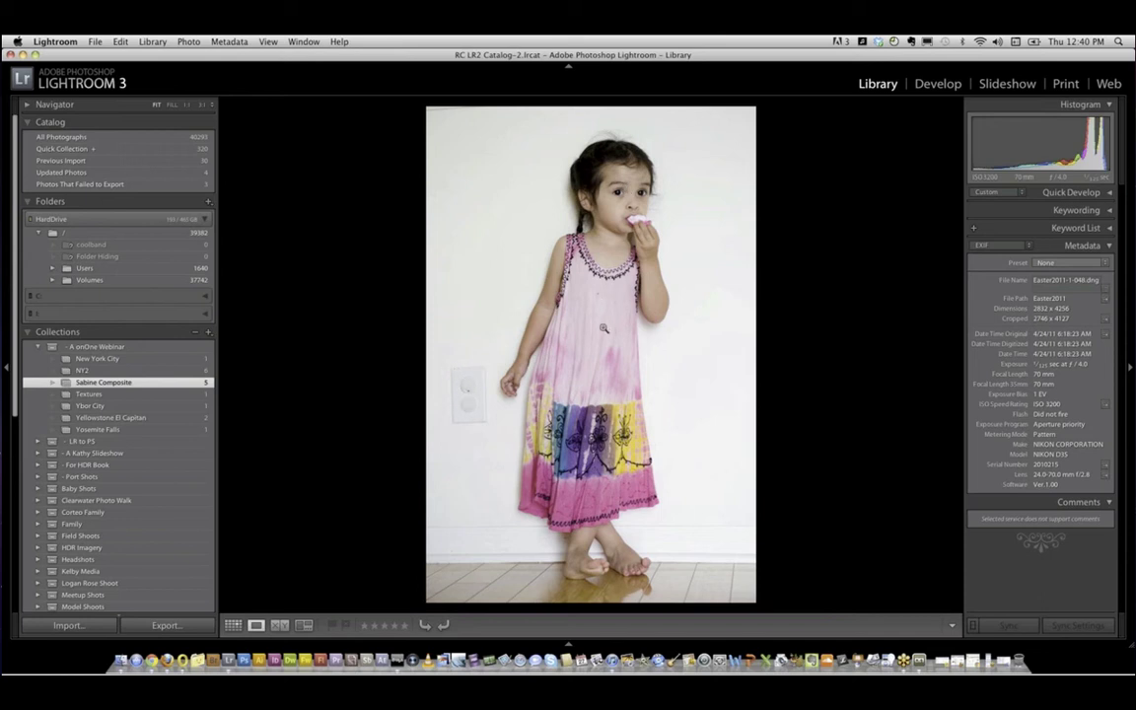
key(g)
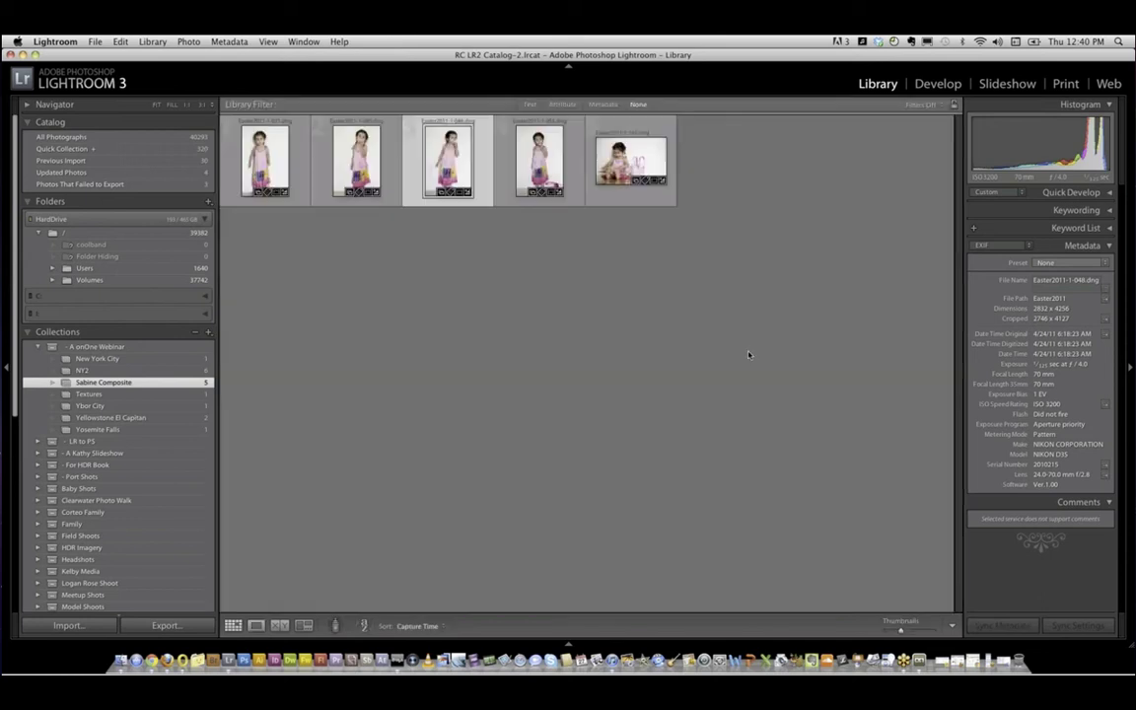
click(607, 375)
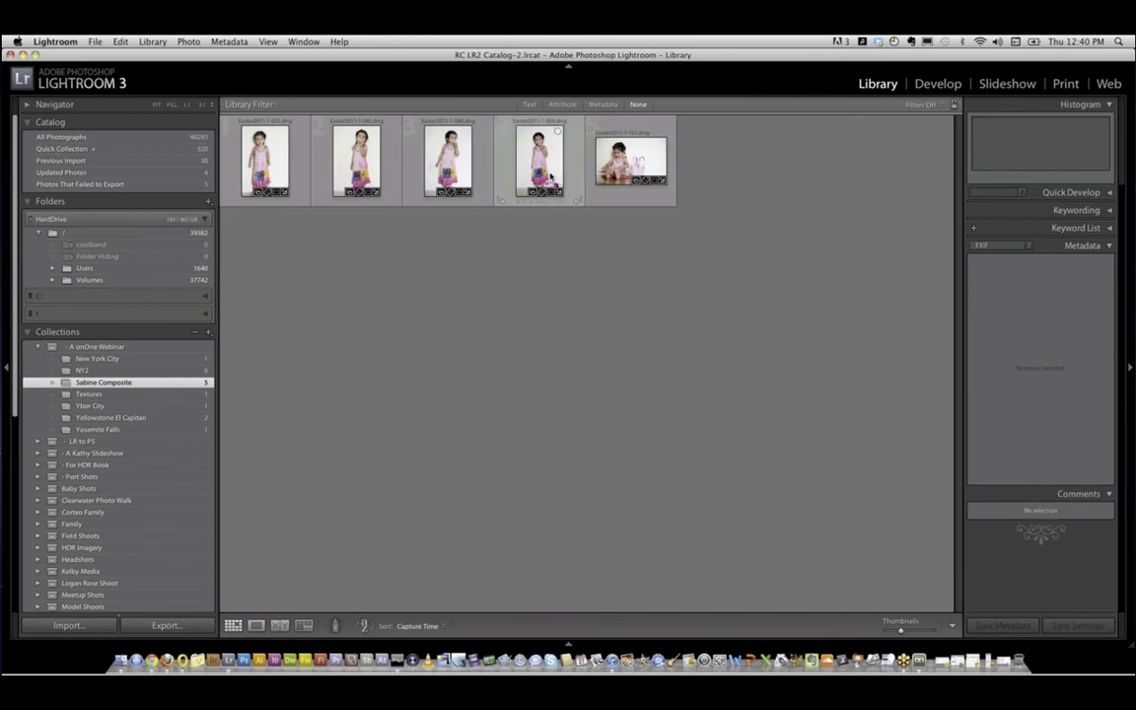
double_click(551, 177)
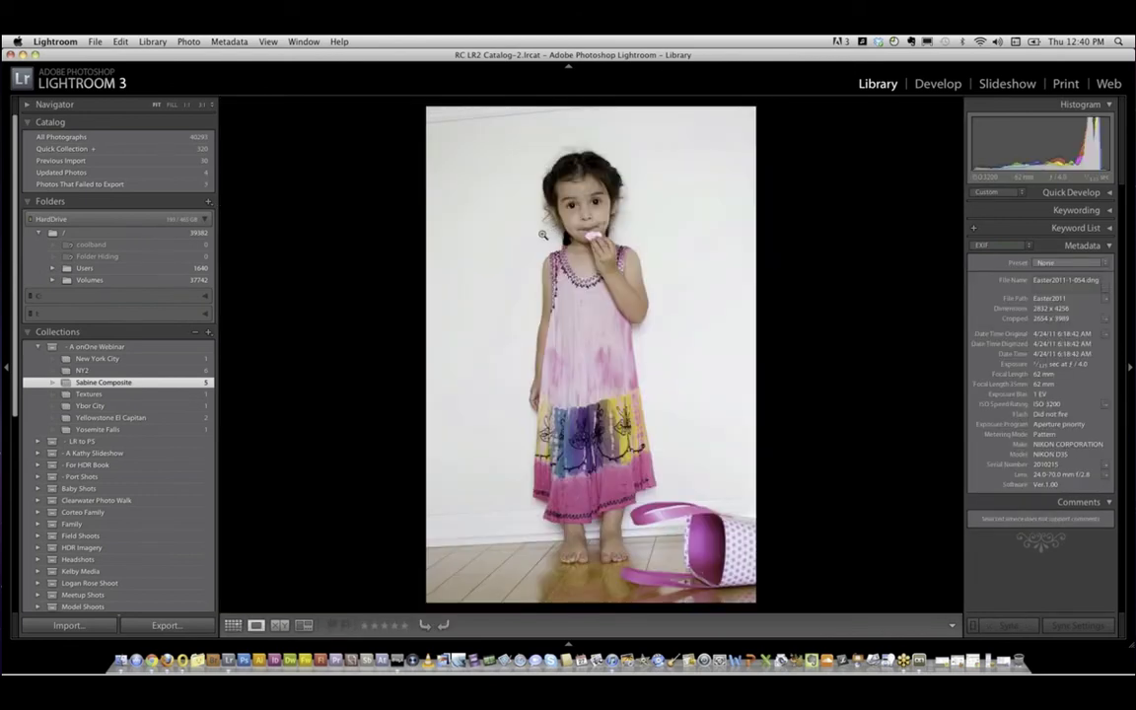
key(g)
Step through the photos from the first one, then select the pink-bag photo in the grid.
double_click(233, 154)
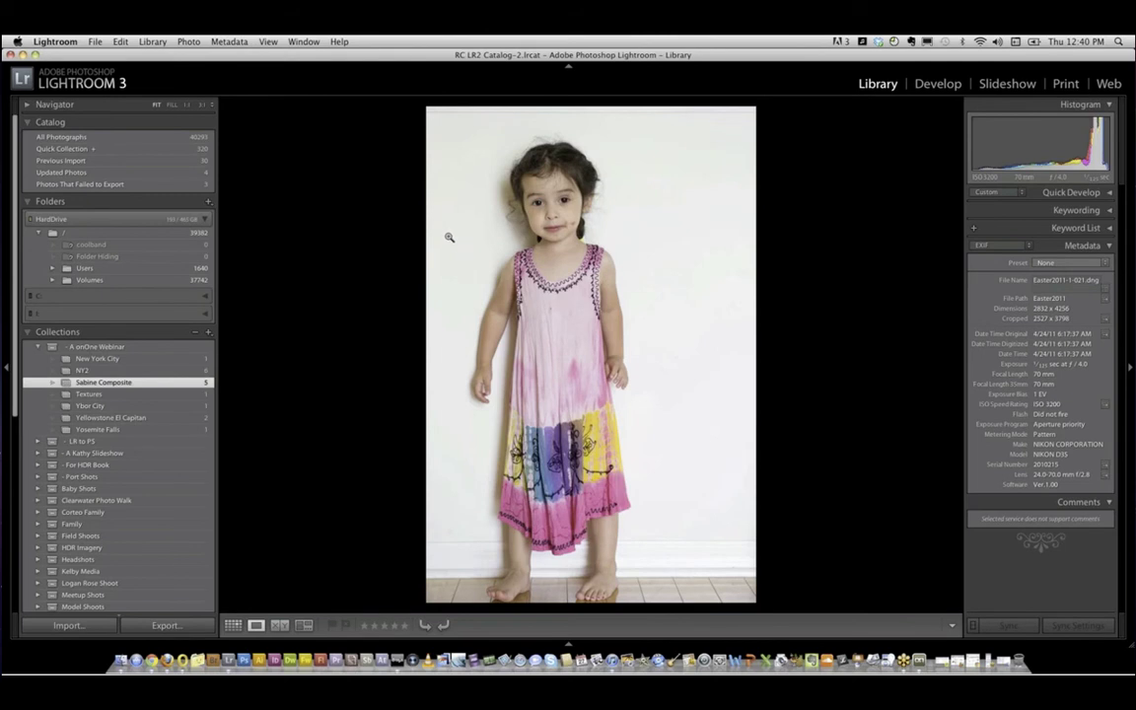
key(Right)
key(Right)
key(Left)
key(Right)
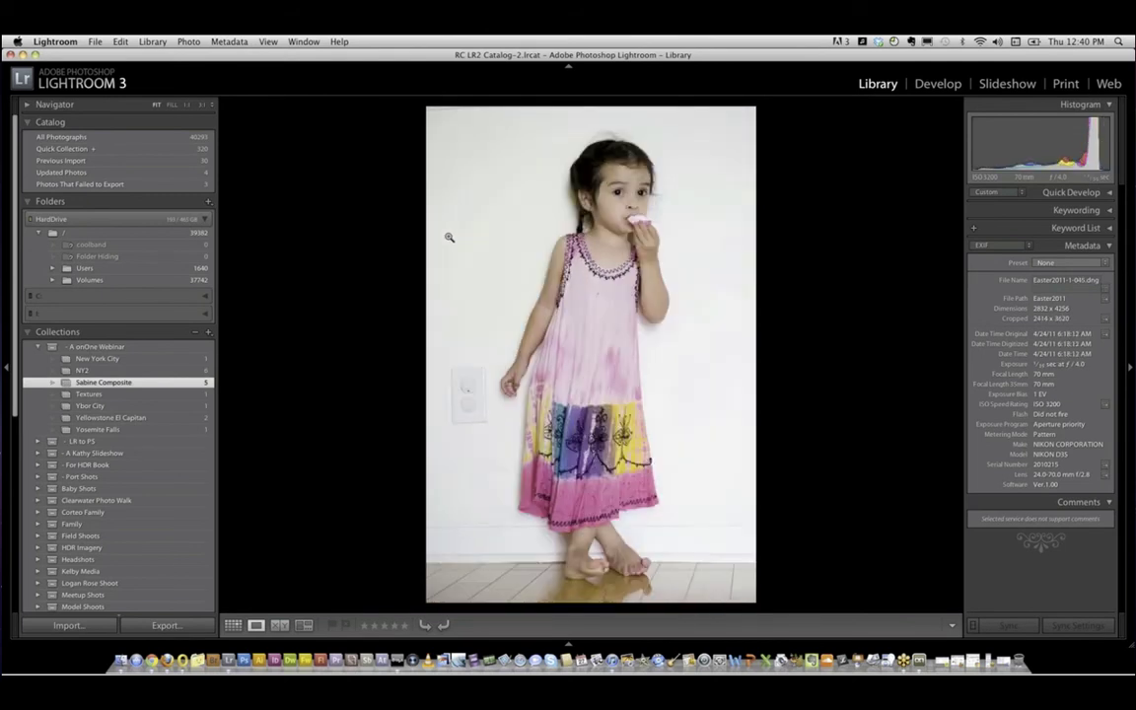
key(Right)
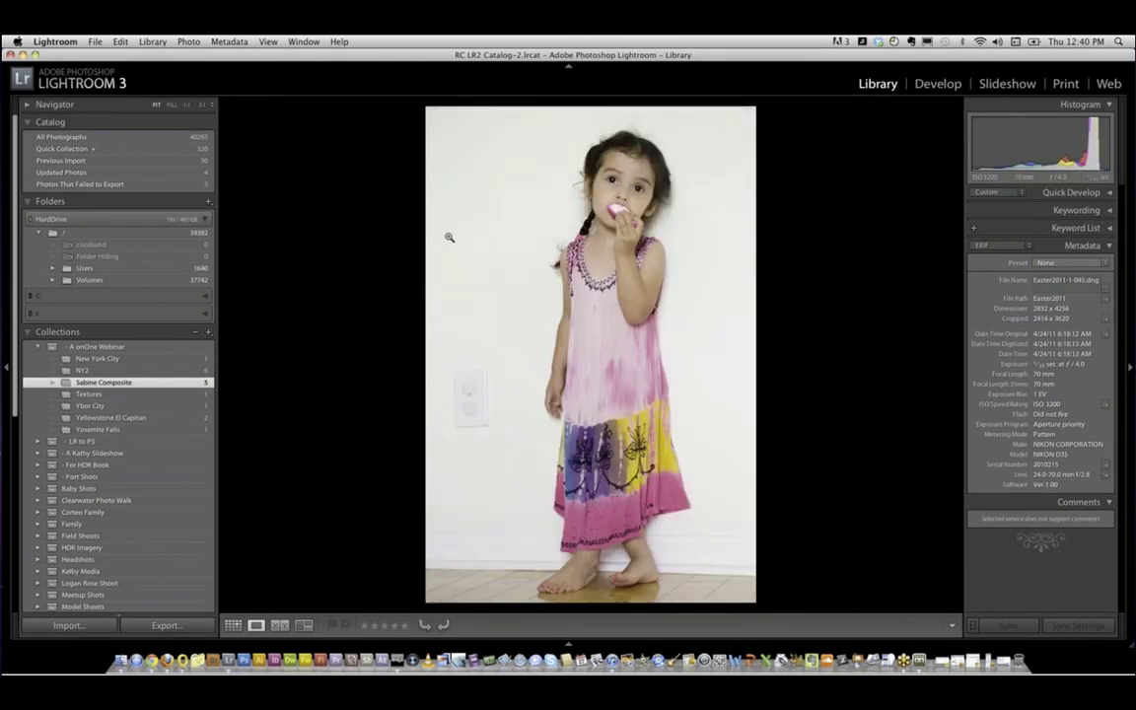
key(g)
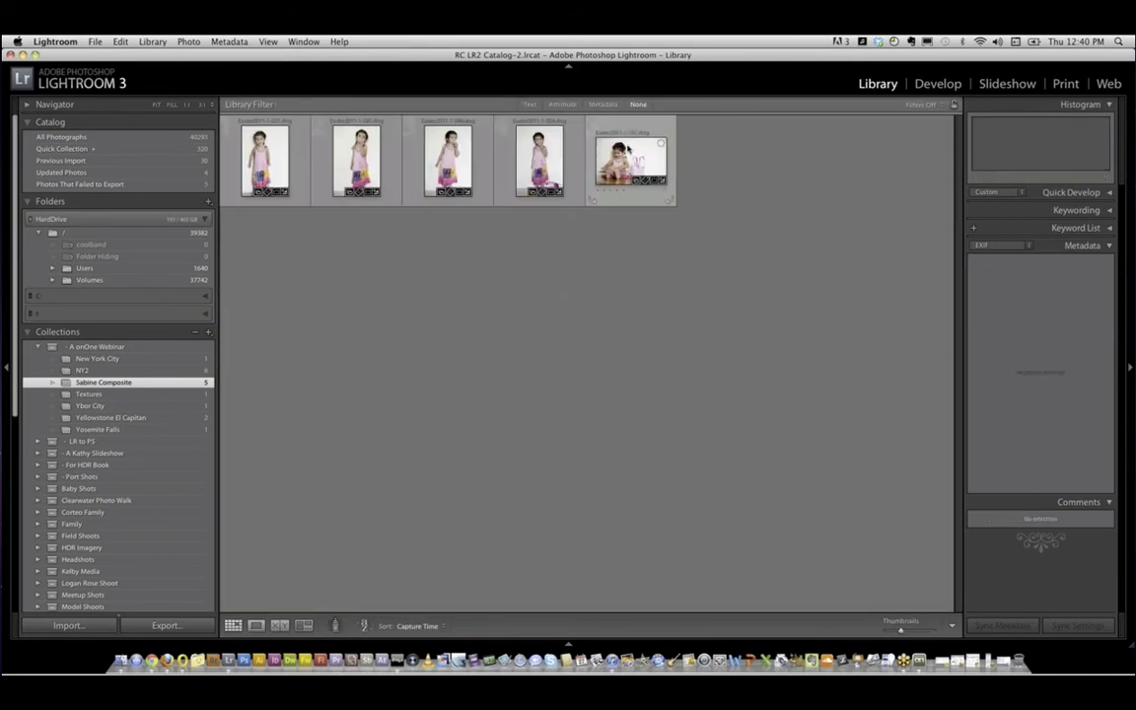
click(627, 148)
Select all five photos and send them to Perfect Layers via File > Plug-in Extras.
key(super+a)
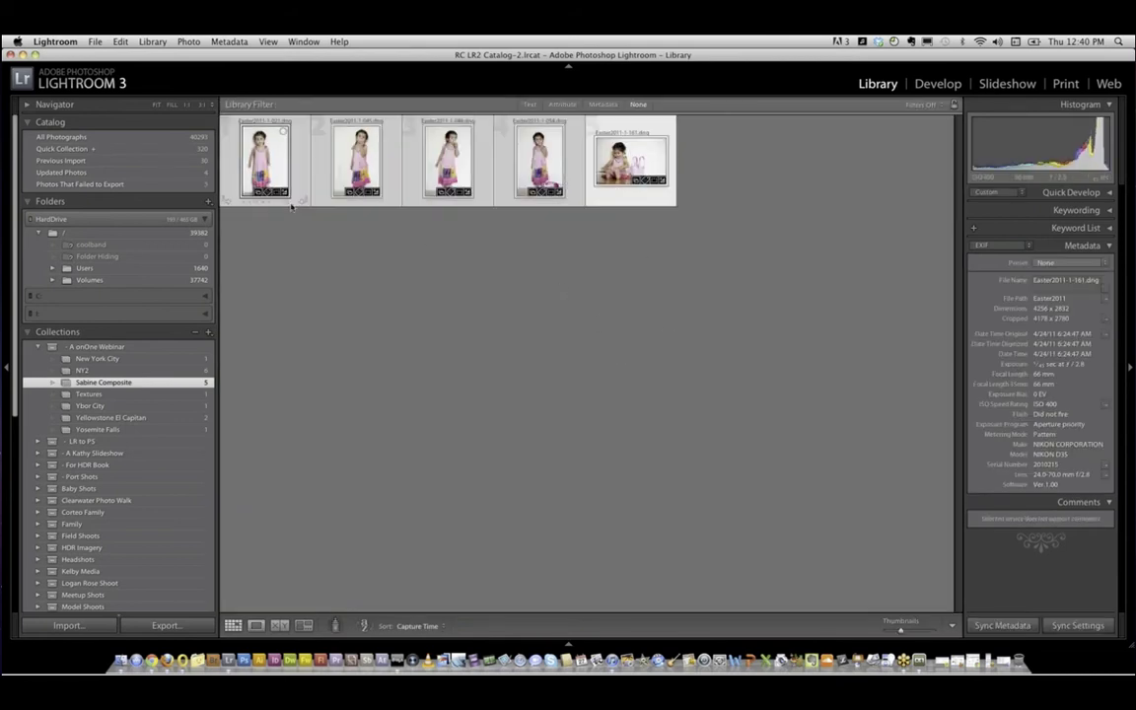
click(95, 41)
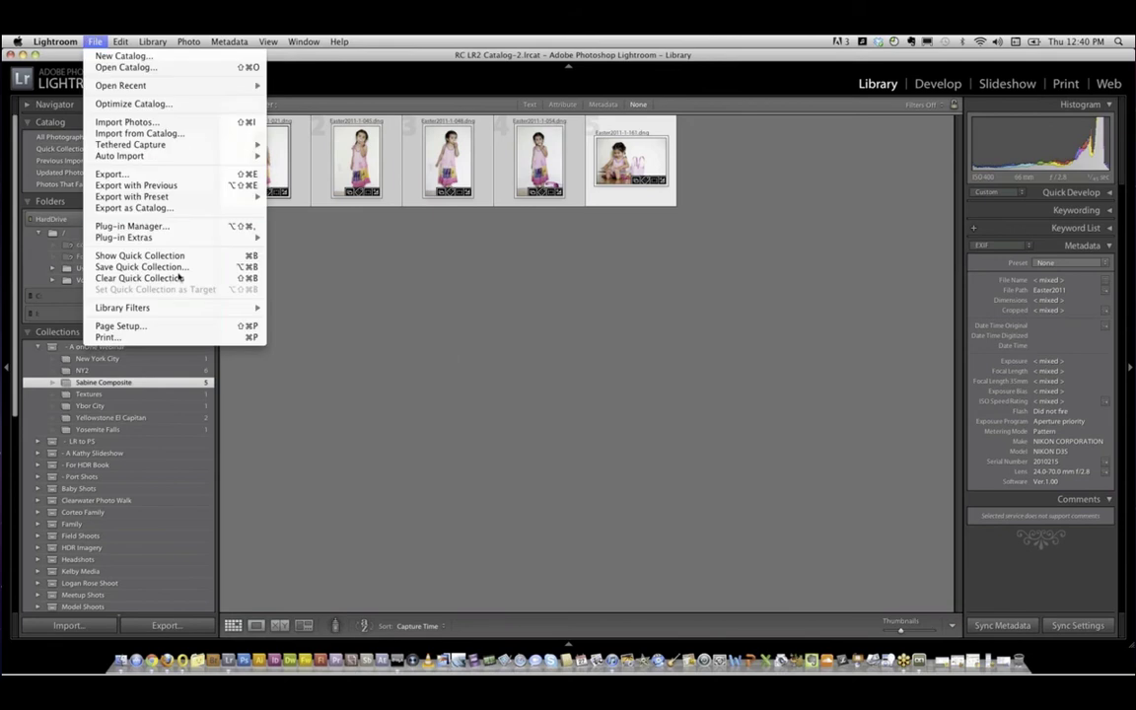
mouse_move(226, 238)
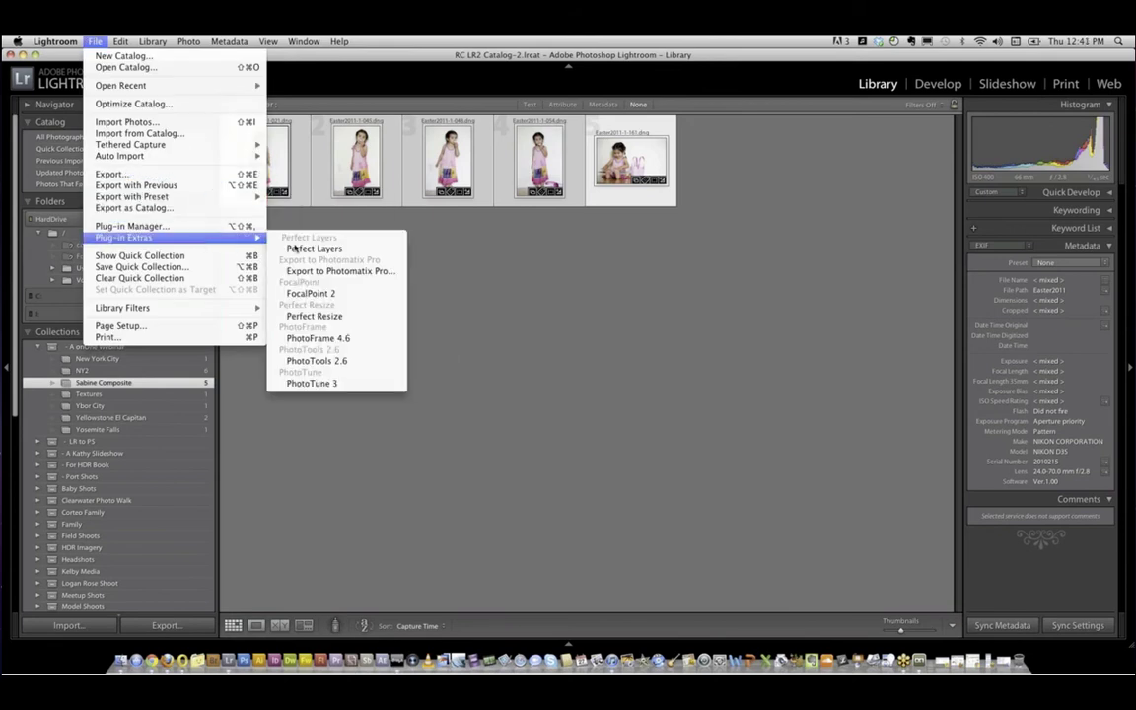
click(347, 249)
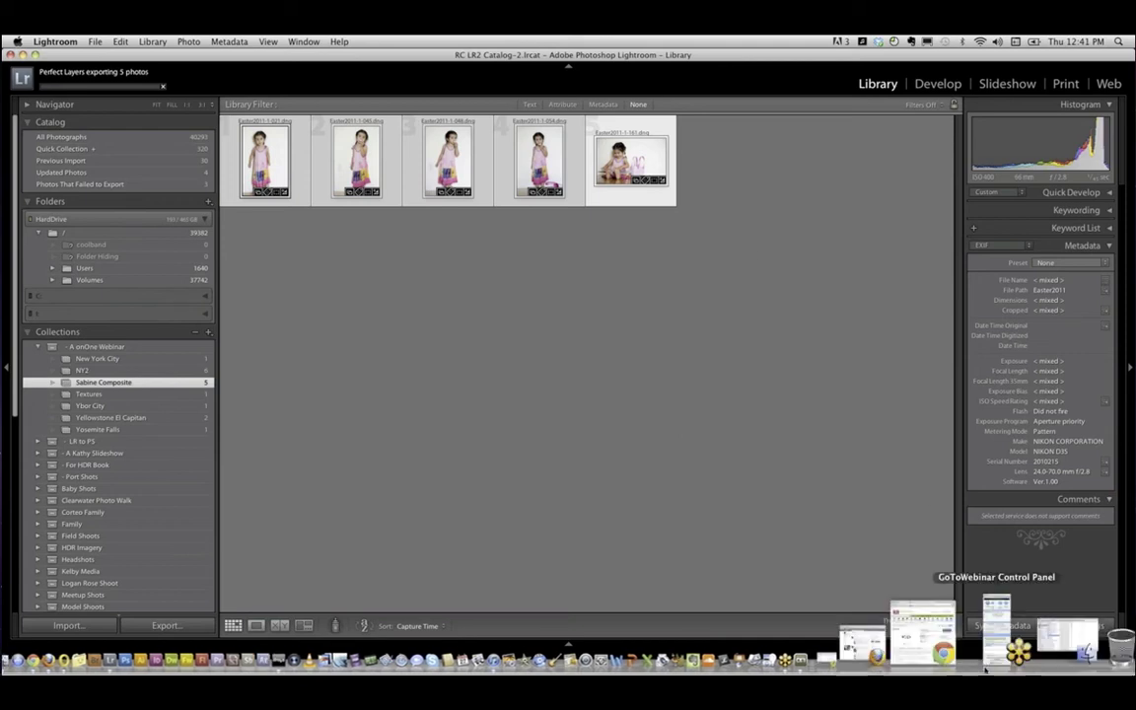
Zoom the Perfect Layers view out to see the whole five-layer composite.
click(983, 626)
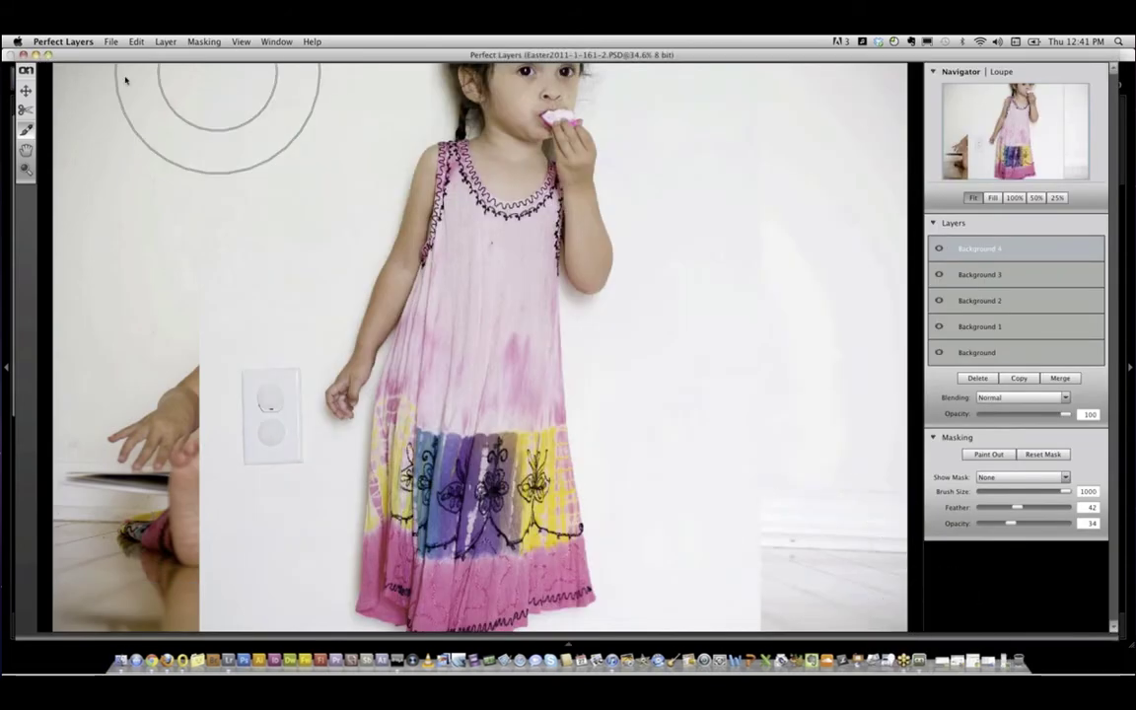
click(26, 168)
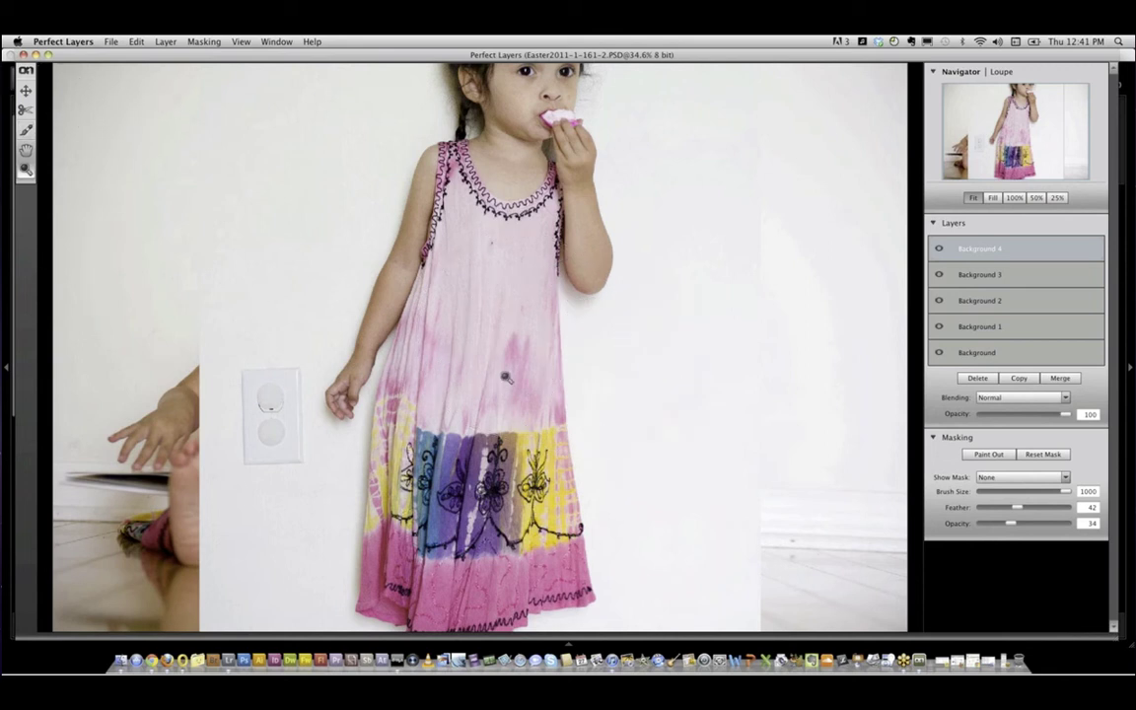
alt+click(454, 341)
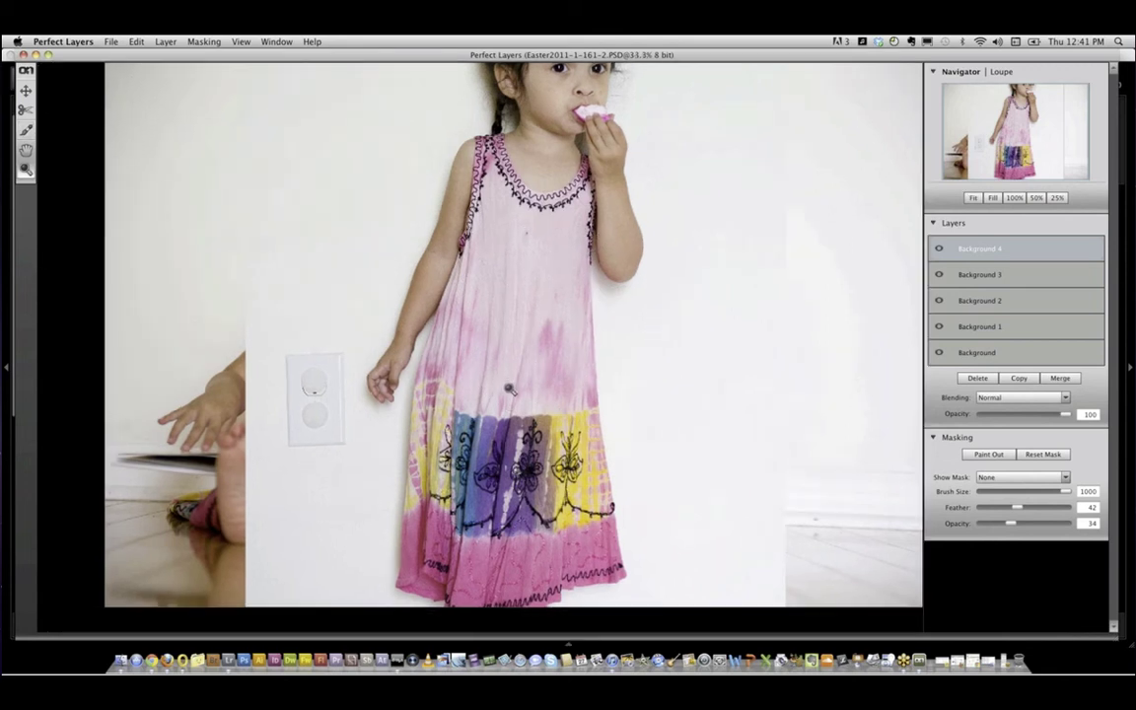
alt+click(460, 350)
drag(460, 351, 501, 393)
alt+click(502, 392)
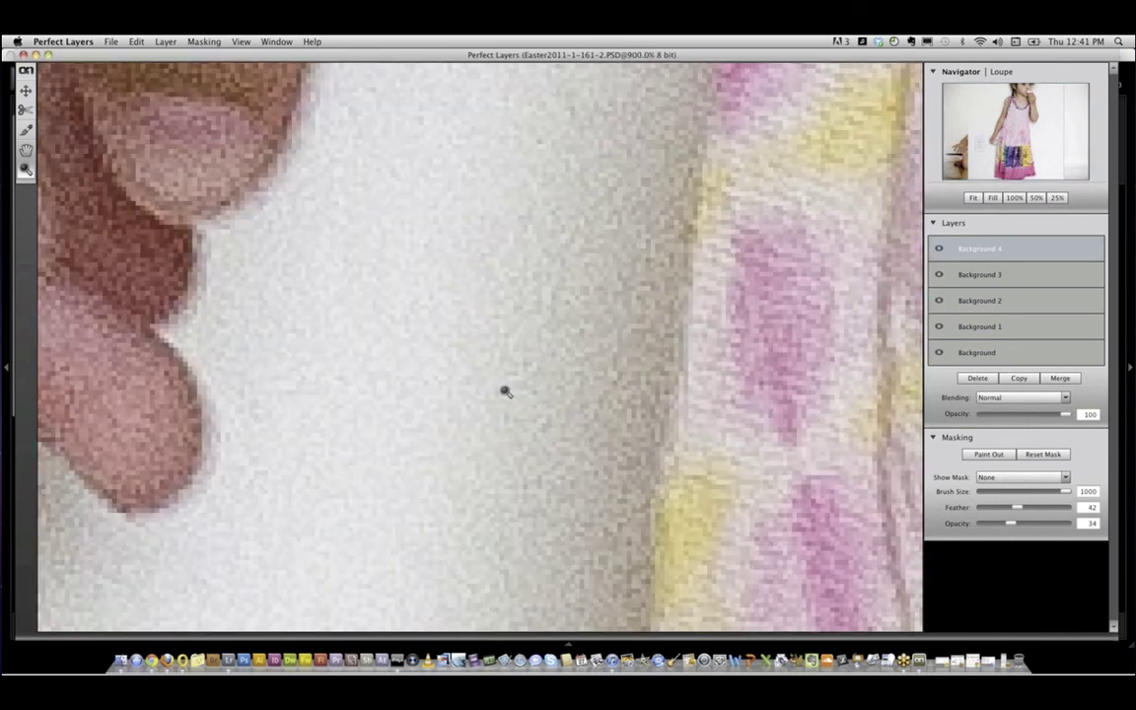
alt+click(506, 391)
alt+click(505, 393)
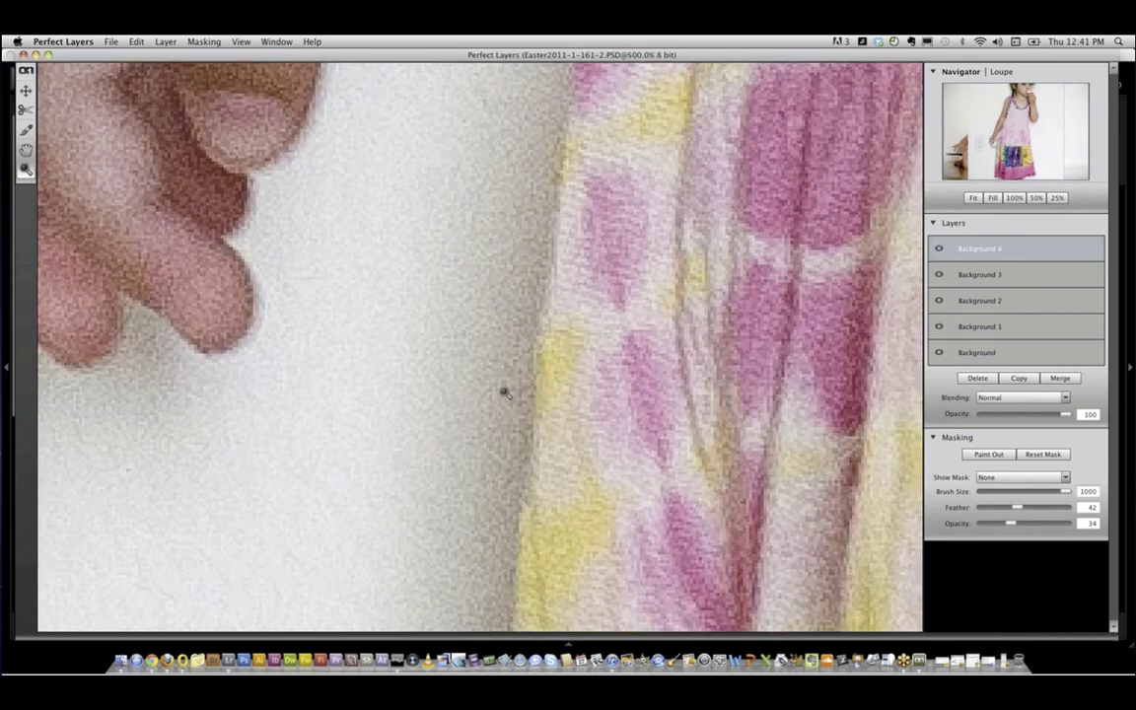
alt+click(505, 392)
alt+click(507, 393)
alt+click(510, 394)
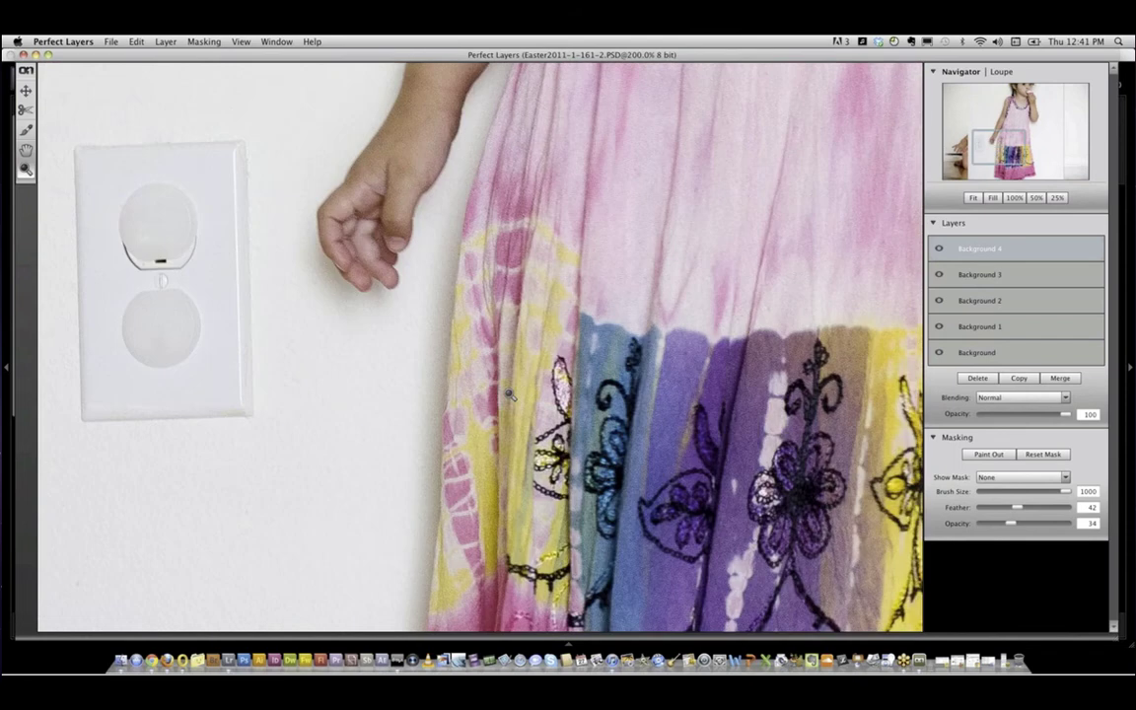
click(509, 395)
click(509, 395)
click(509, 395)
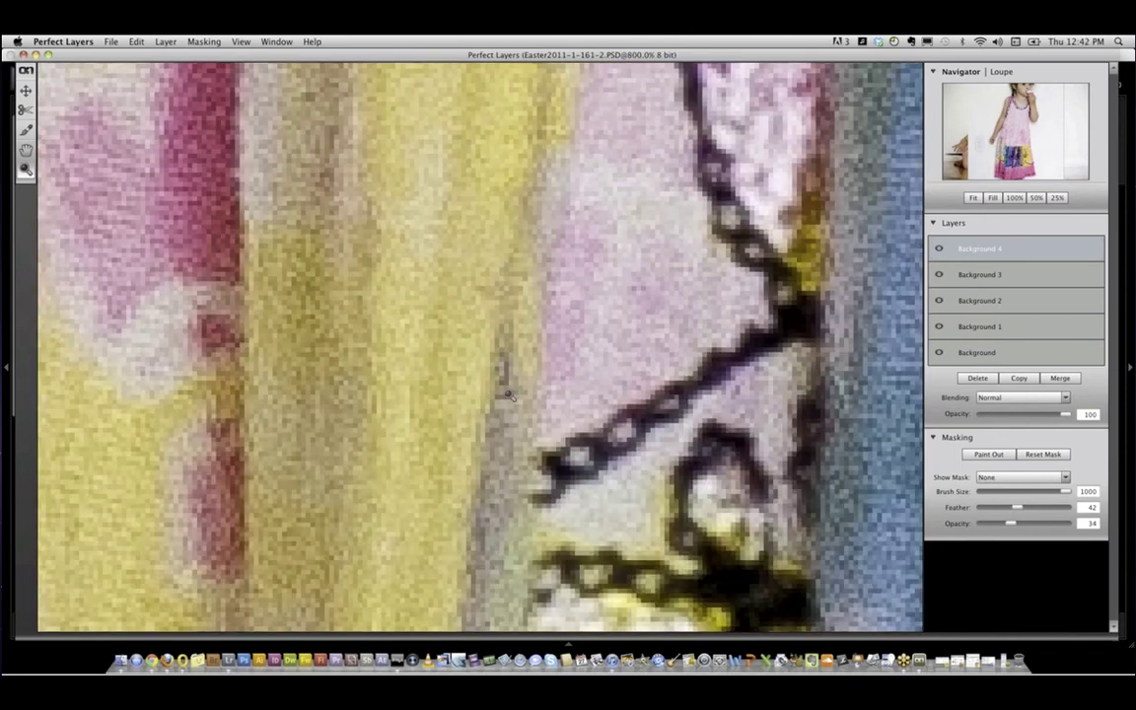
alt+click(508, 394)
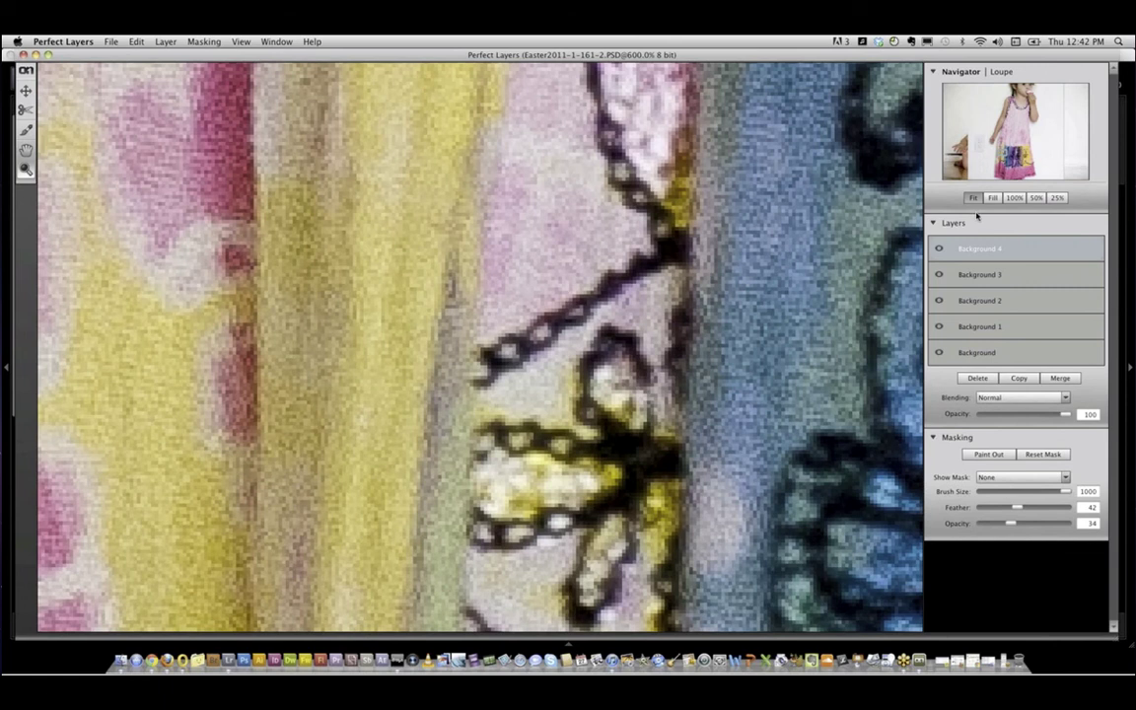
click(975, 200)
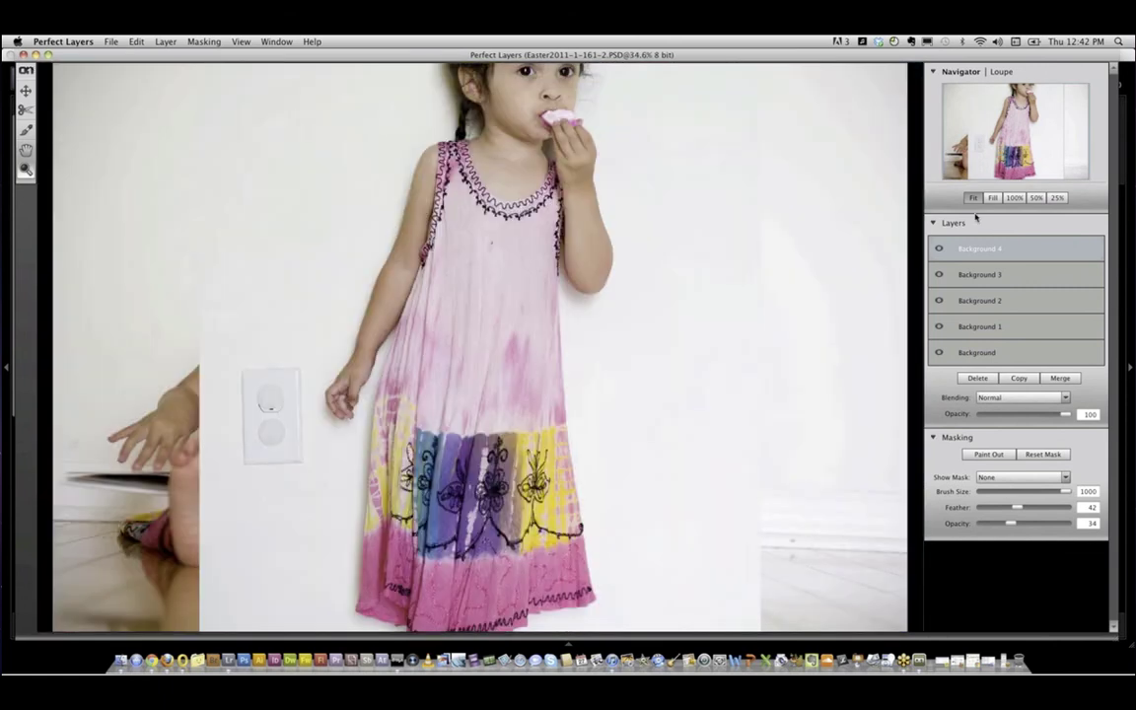
click(1036, 198)
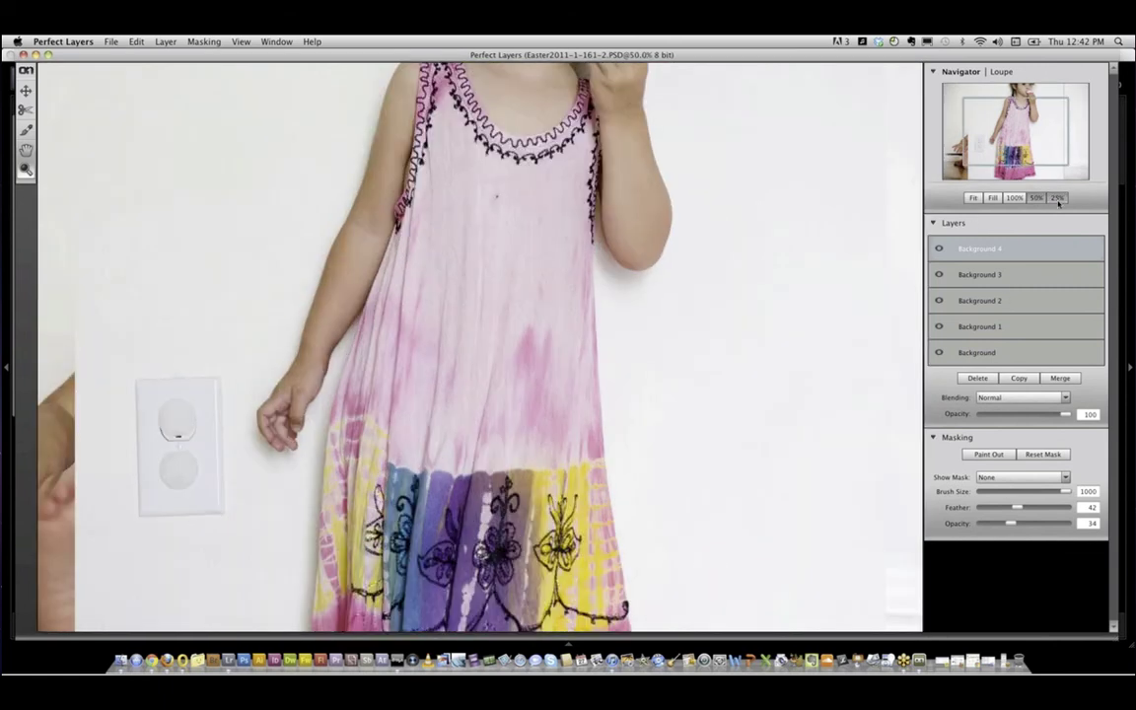
click(1058, 198)
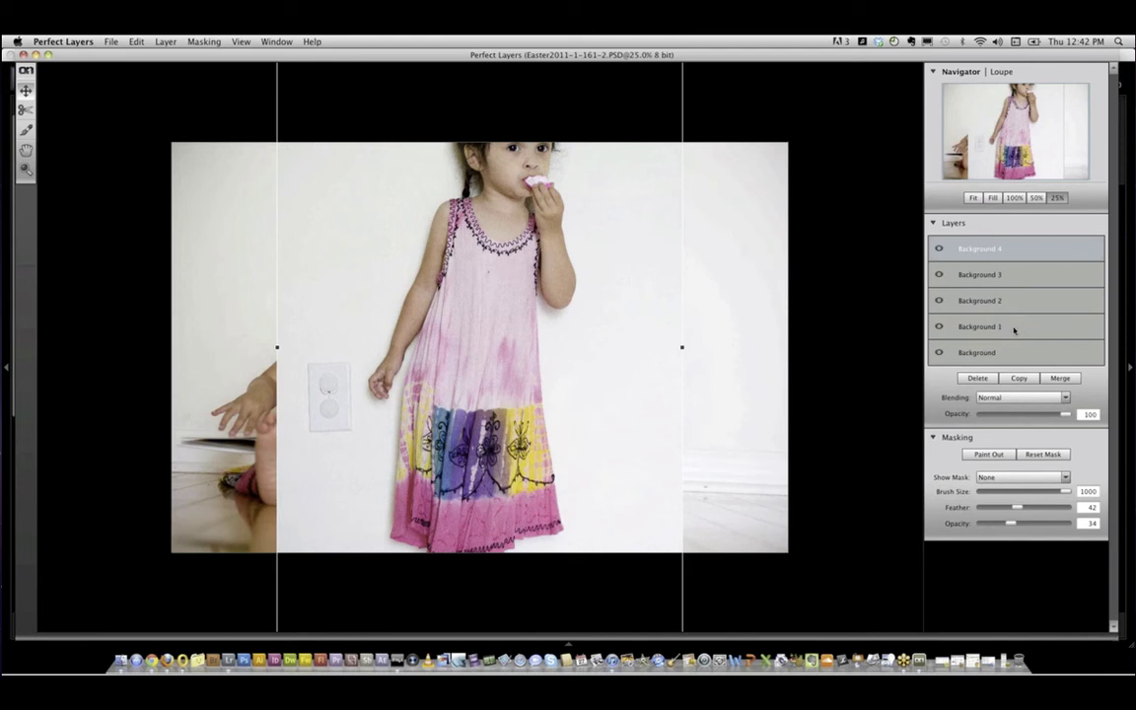
shift+click(1016, 333)
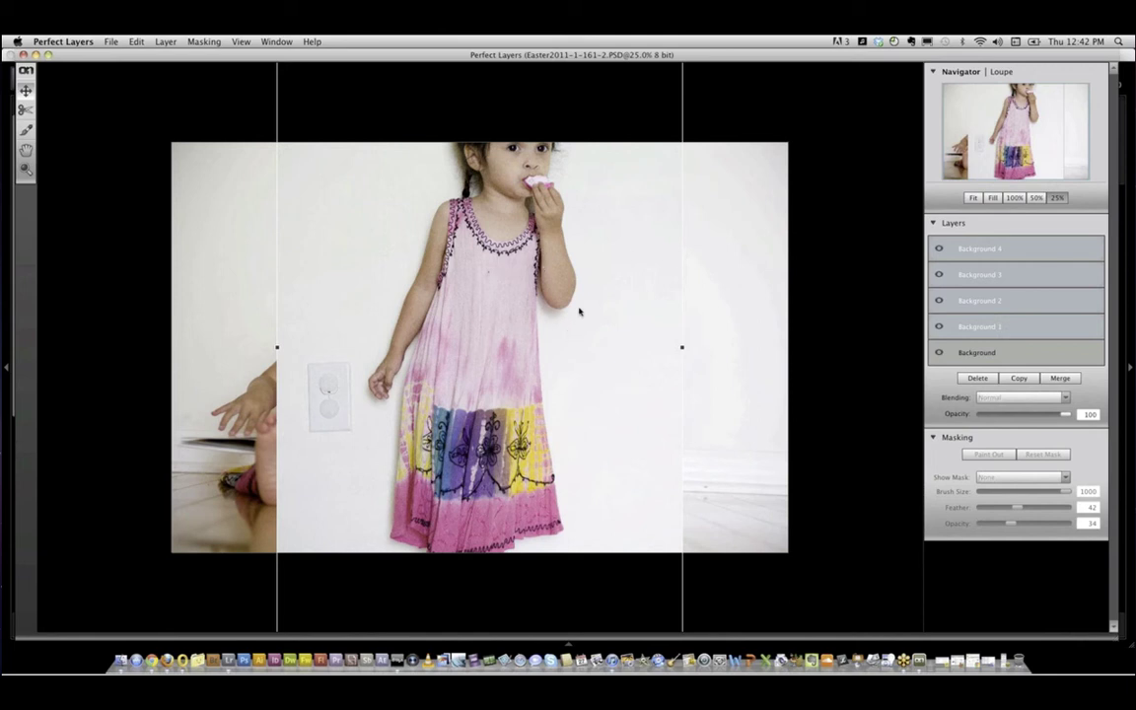
click(1024, 351)
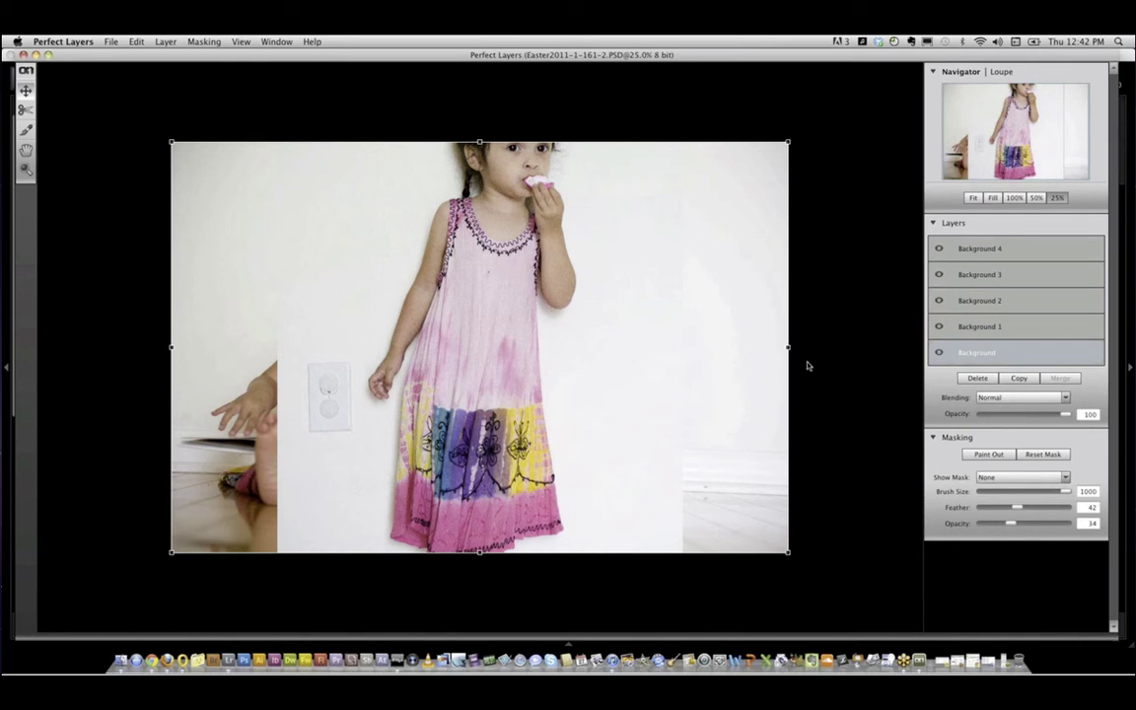
click(27, 170)
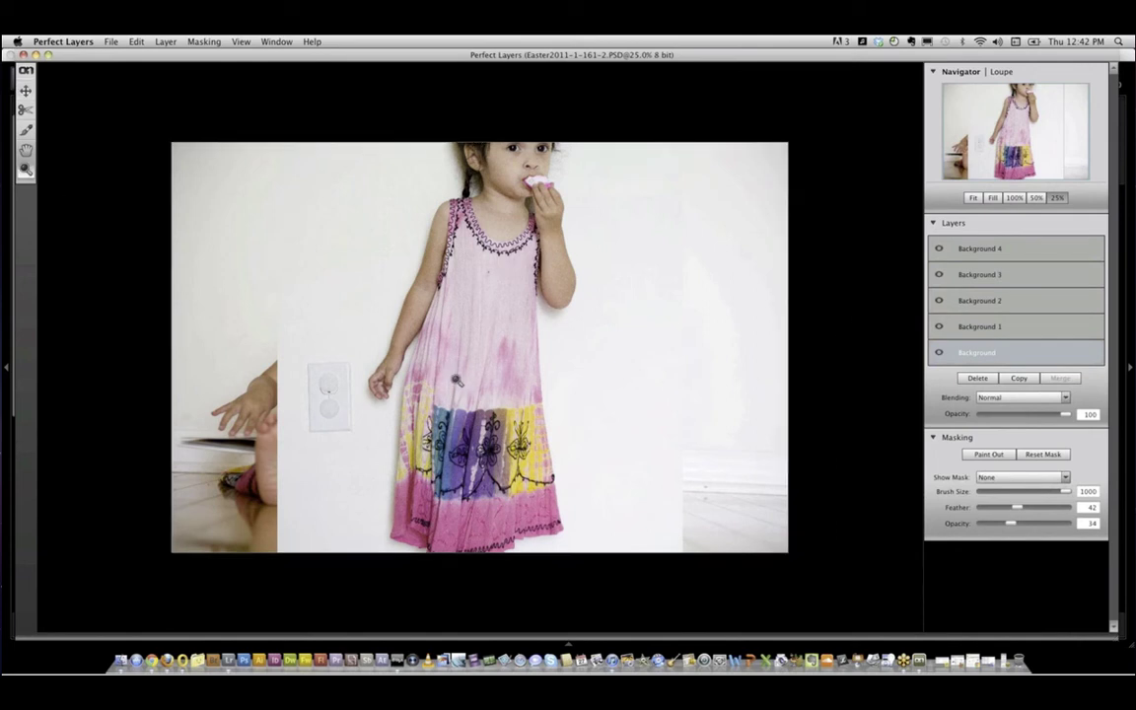
drag(457, 379, 574, 366)
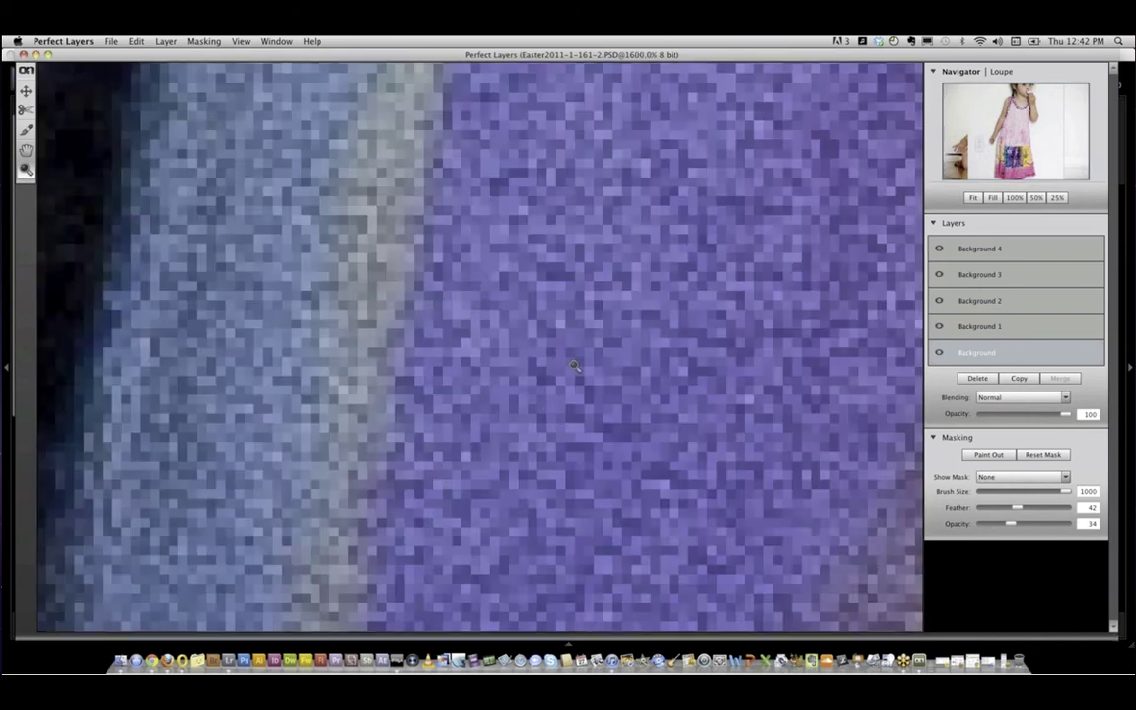
click(1057, 198)
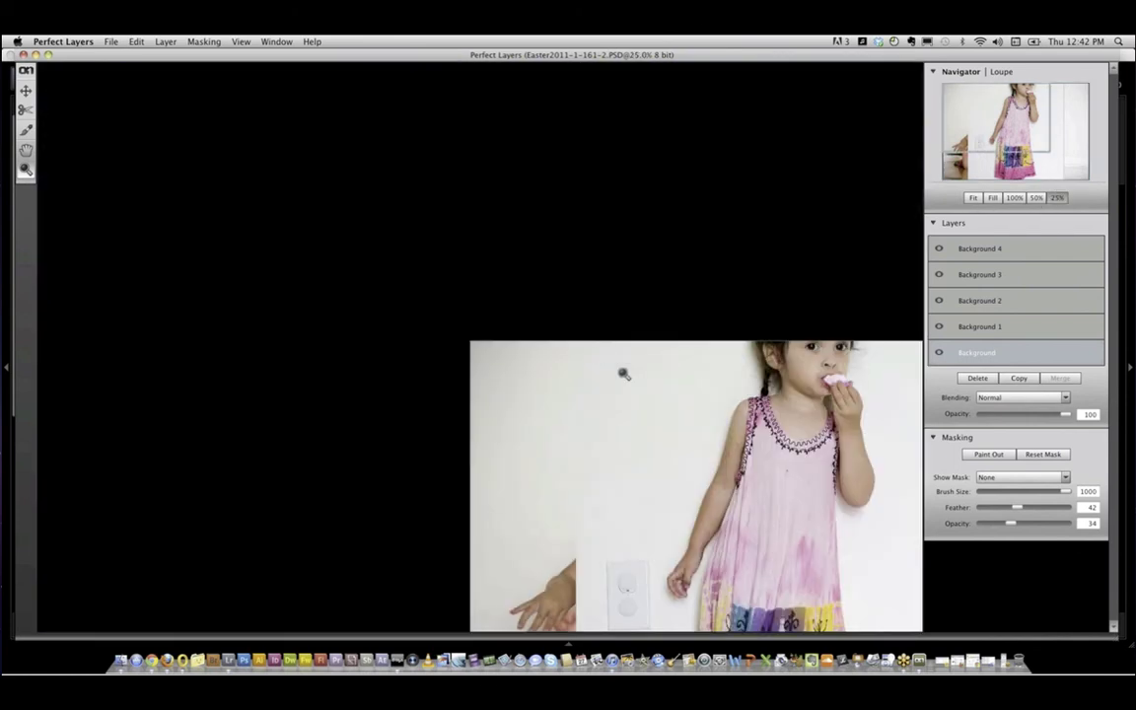
click(667, 400)
click(1056, 198)
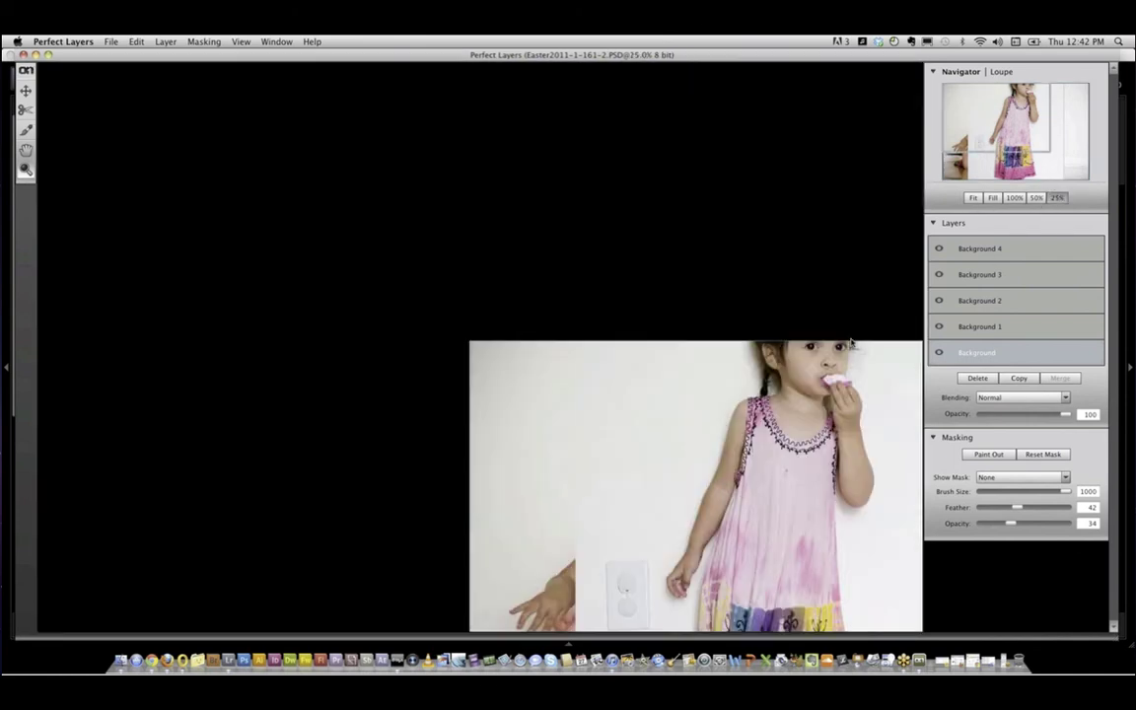
alt+click(827, 411)
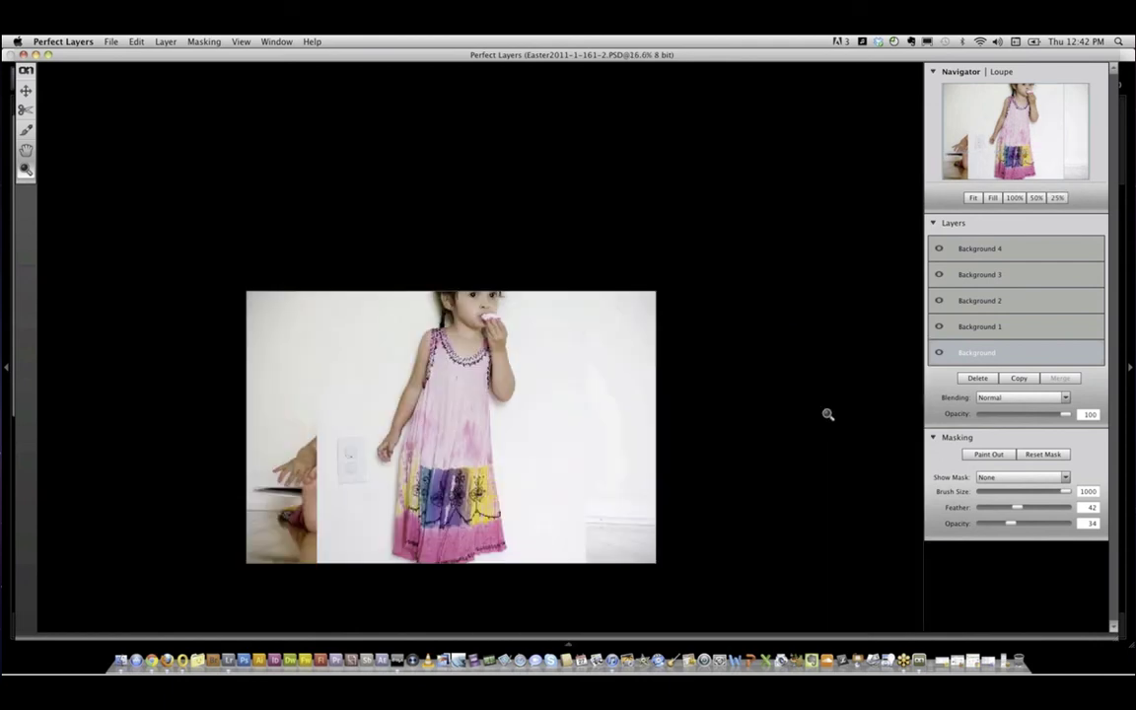
click(26, 150)
drag(398, 216, 359, 83)
drag(384, 248, 371, 300)
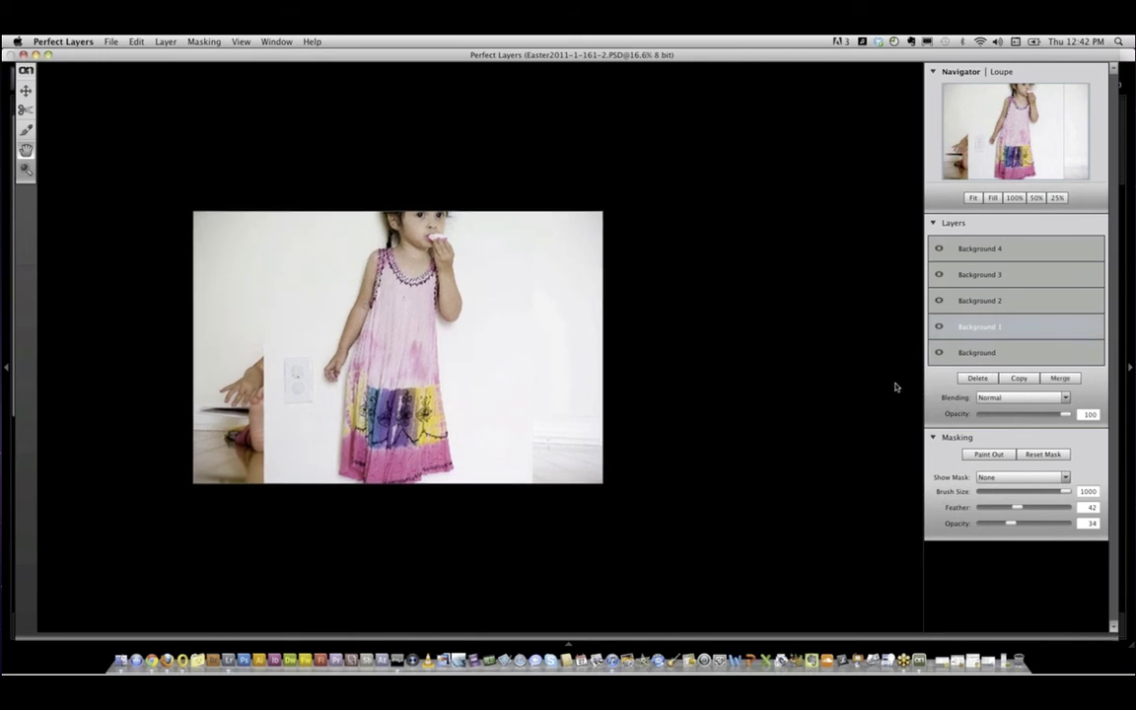
click(1002, 325)
click(1050, 253)
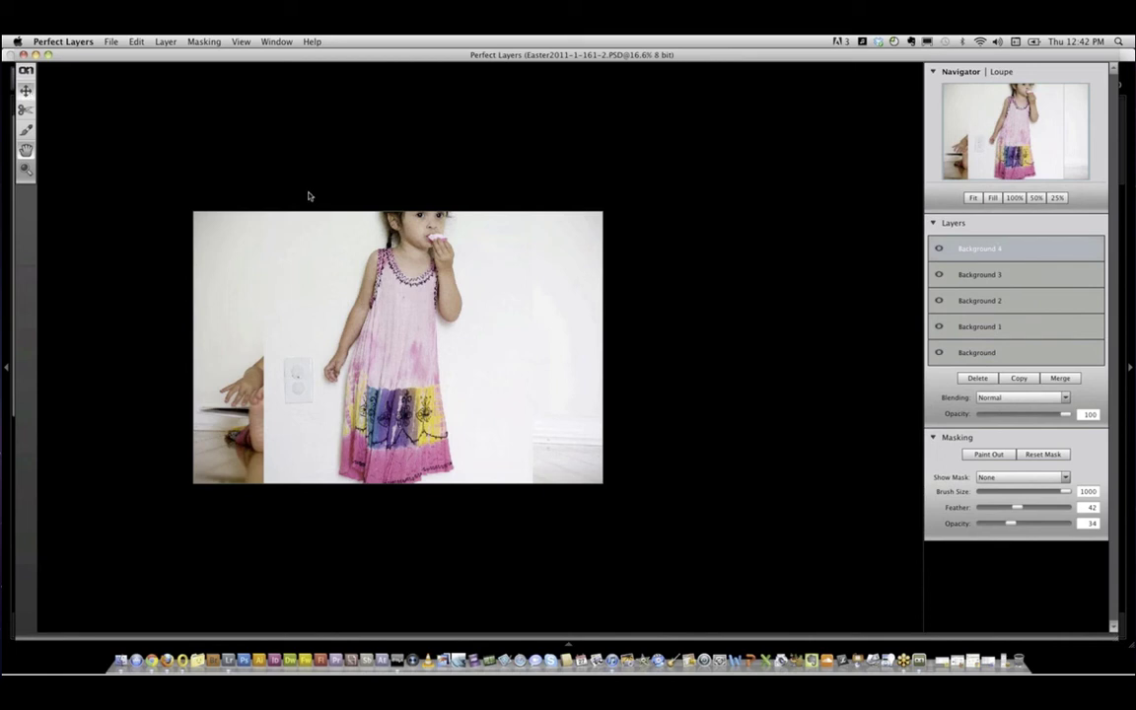
Scale the Background 4 photo down to a small inset with the Move tool.
click(315, 238)
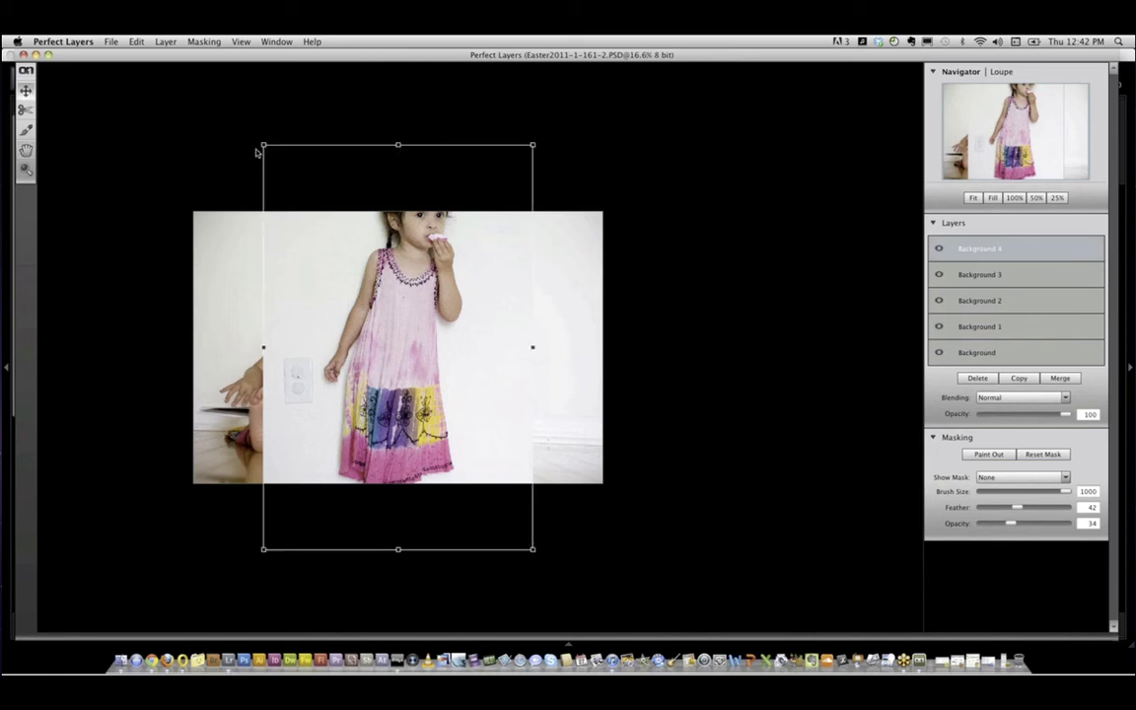
drag(265, 147, 470, 217)
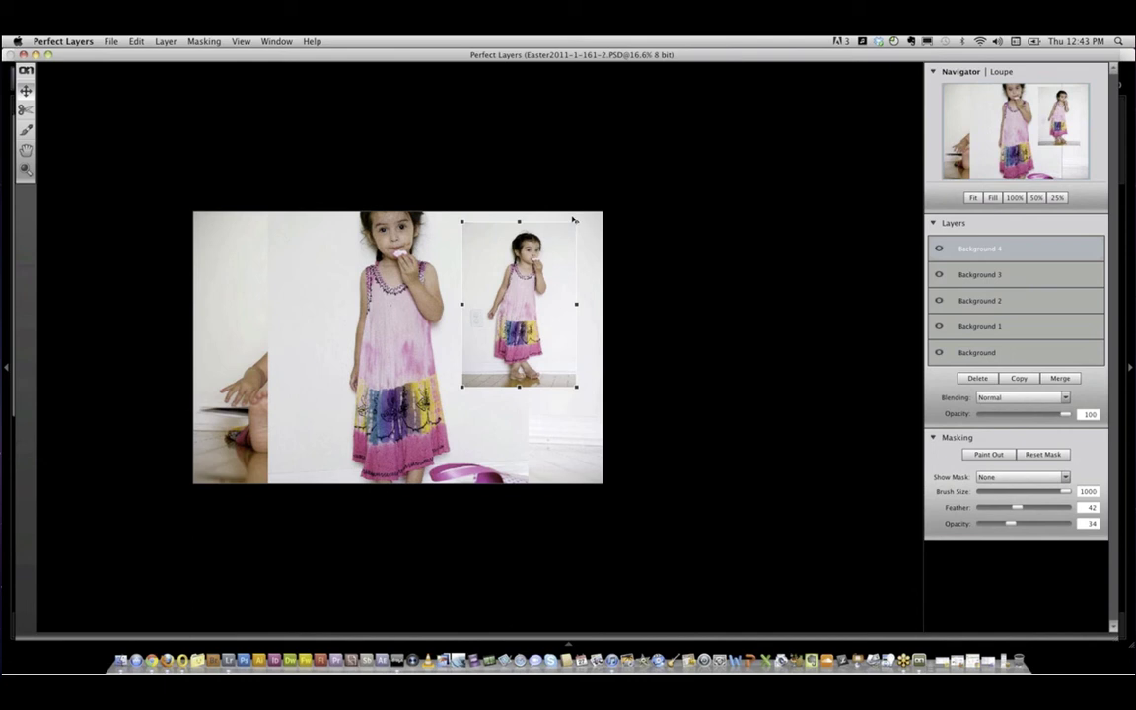
drag(574, 220, 580, 225)
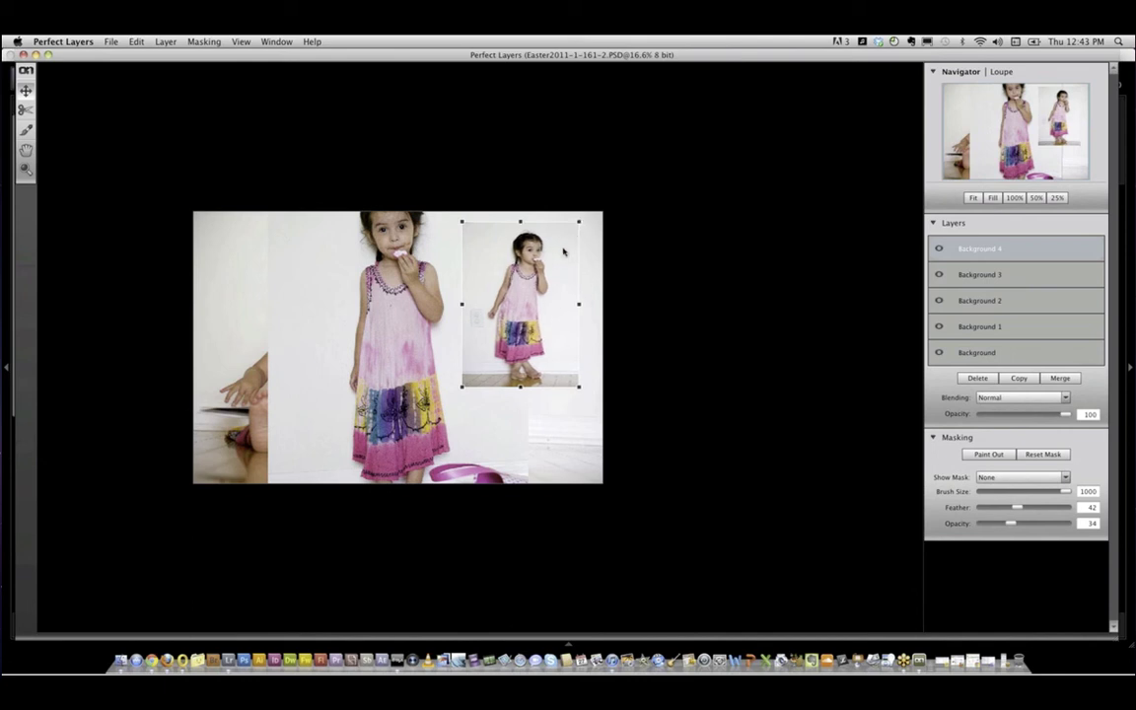
drag(578, 222, 529, 237)
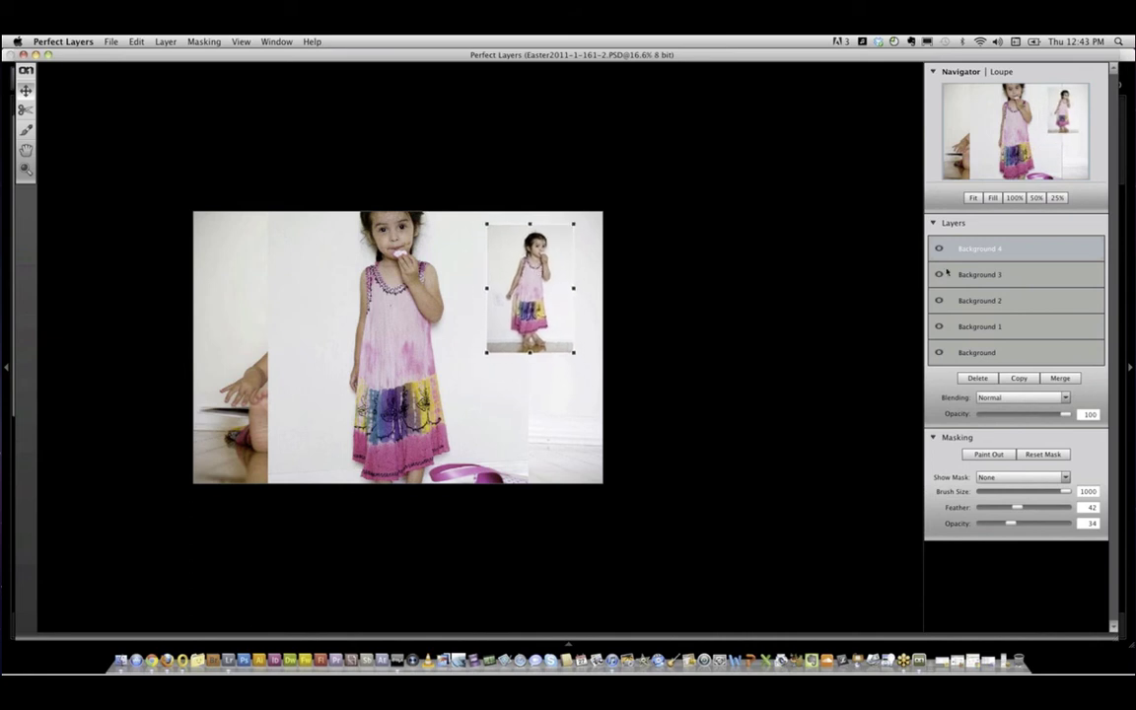
Scale Background 3 down and position it over the girl's torso beside Background 4.
click(471, 271)
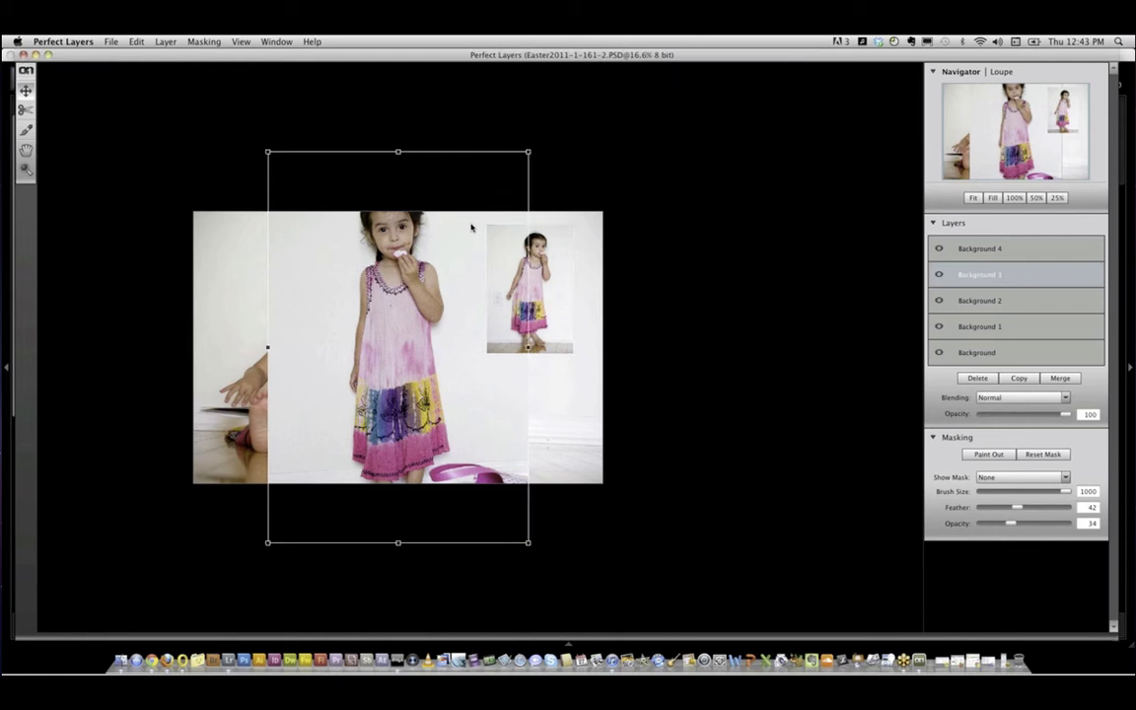
drag(529, 152, 406, 347)
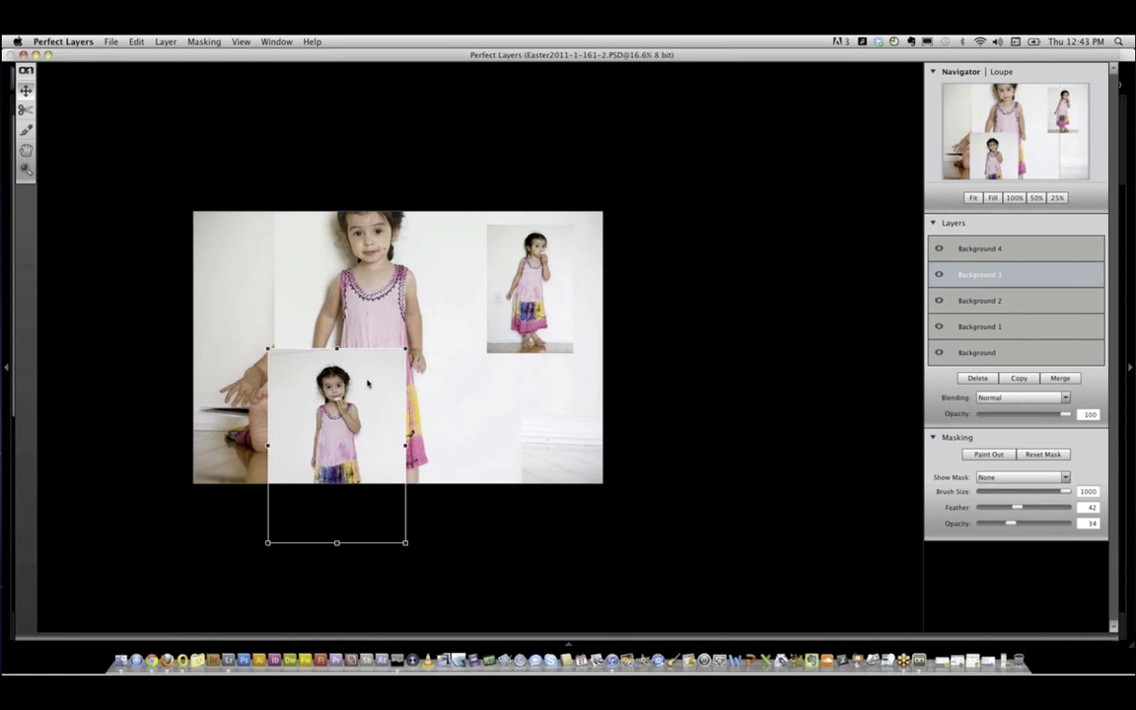
drag(369, 385, 586, 260)
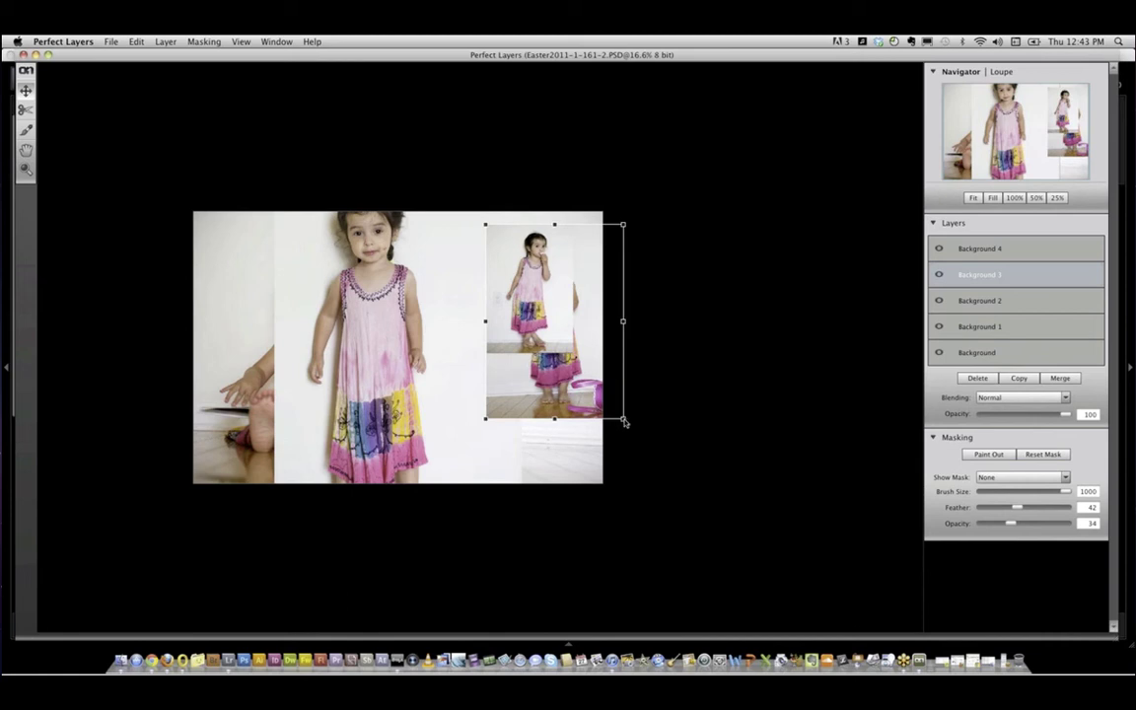
drag(621, 418, 574, 352)
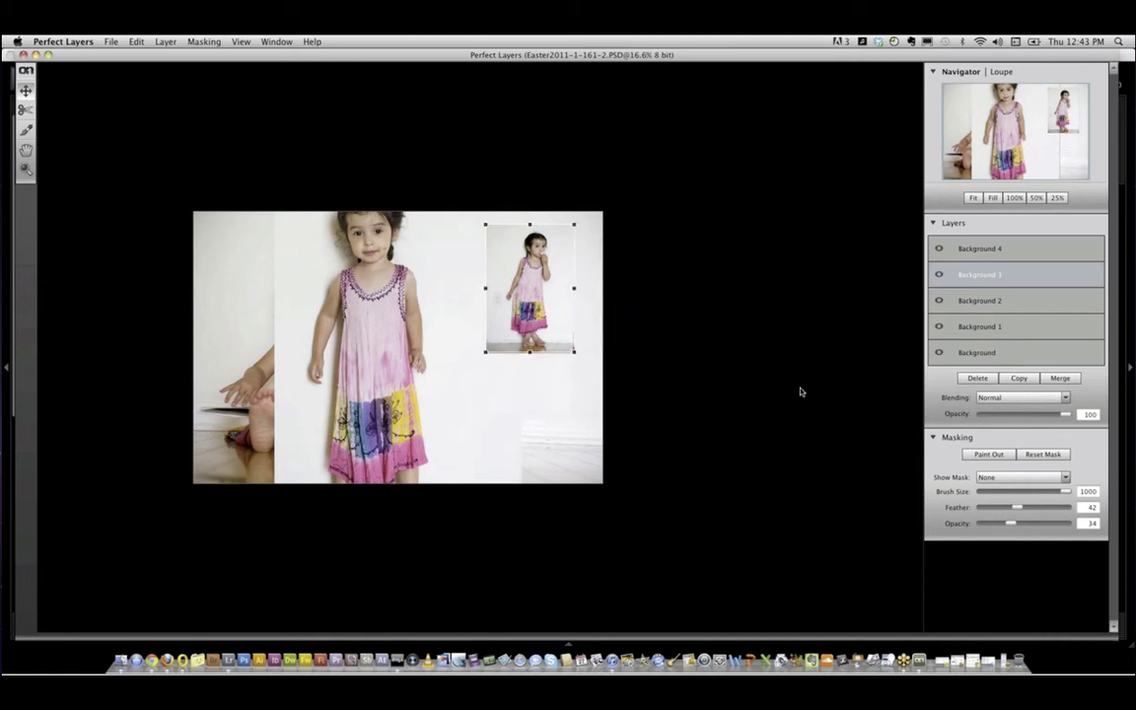
drag(557, 294, 460, 293)
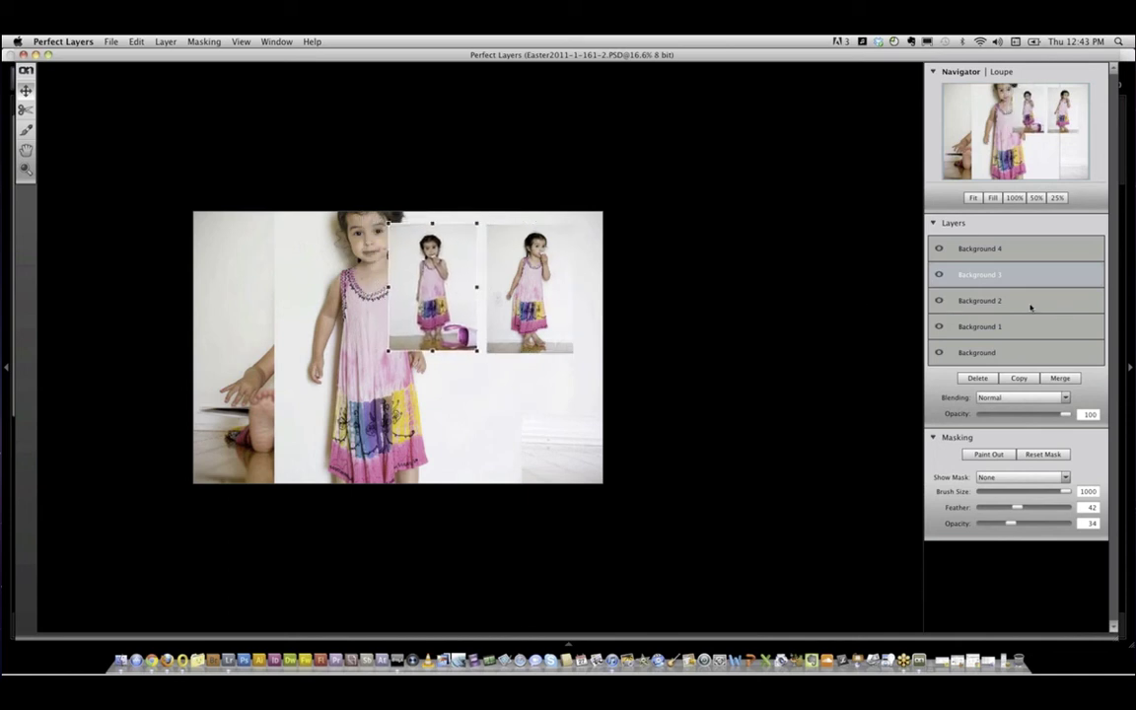
Move Background 2 right, scale it to the inset size, and place it below the top-right photo.
click(338, 291)
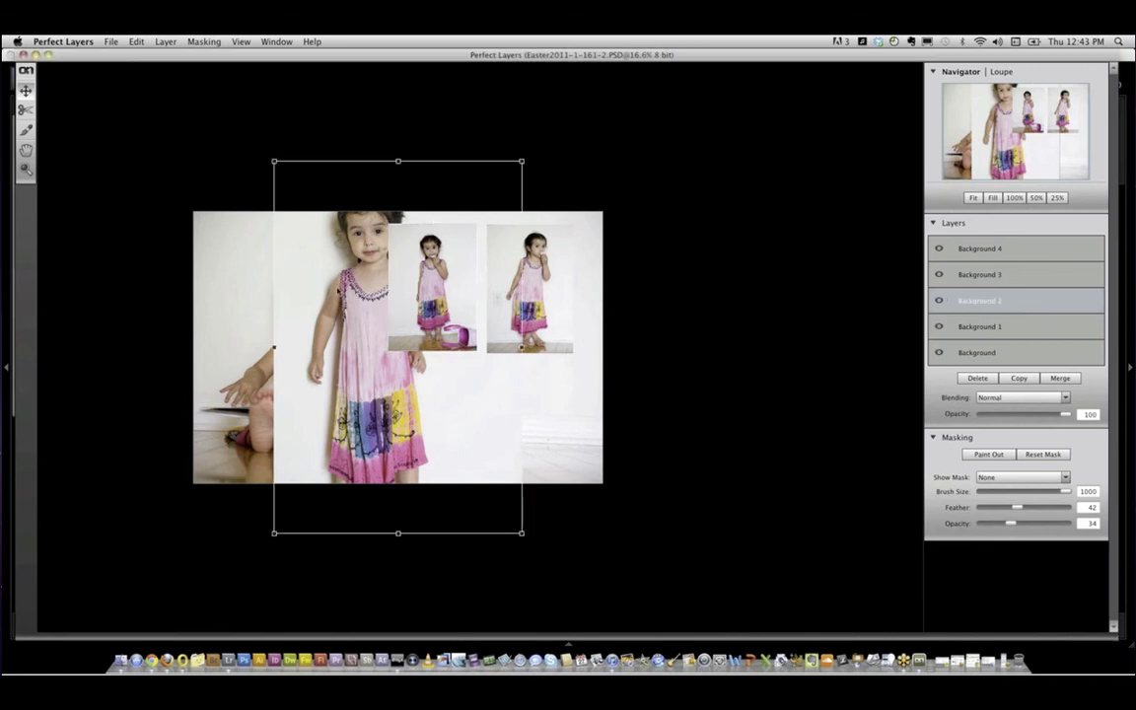
drag(338, 282, 549, 346)
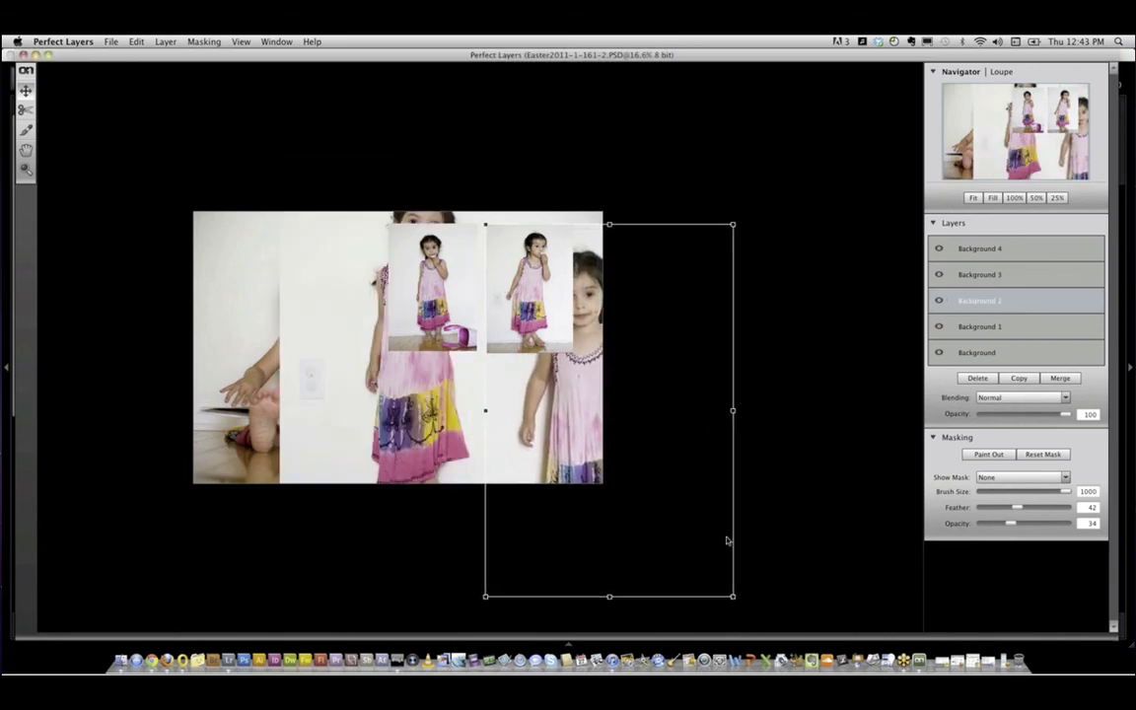
drag(734, 596, 571, 353)
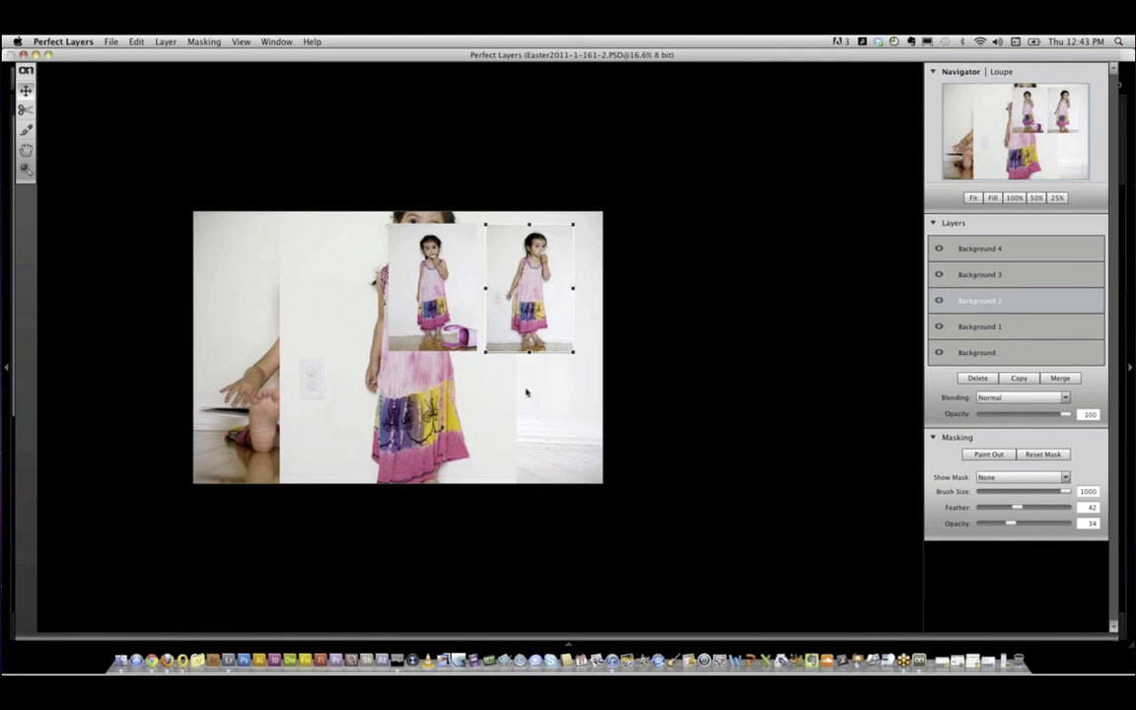
drag(547, 265, 548, 393)
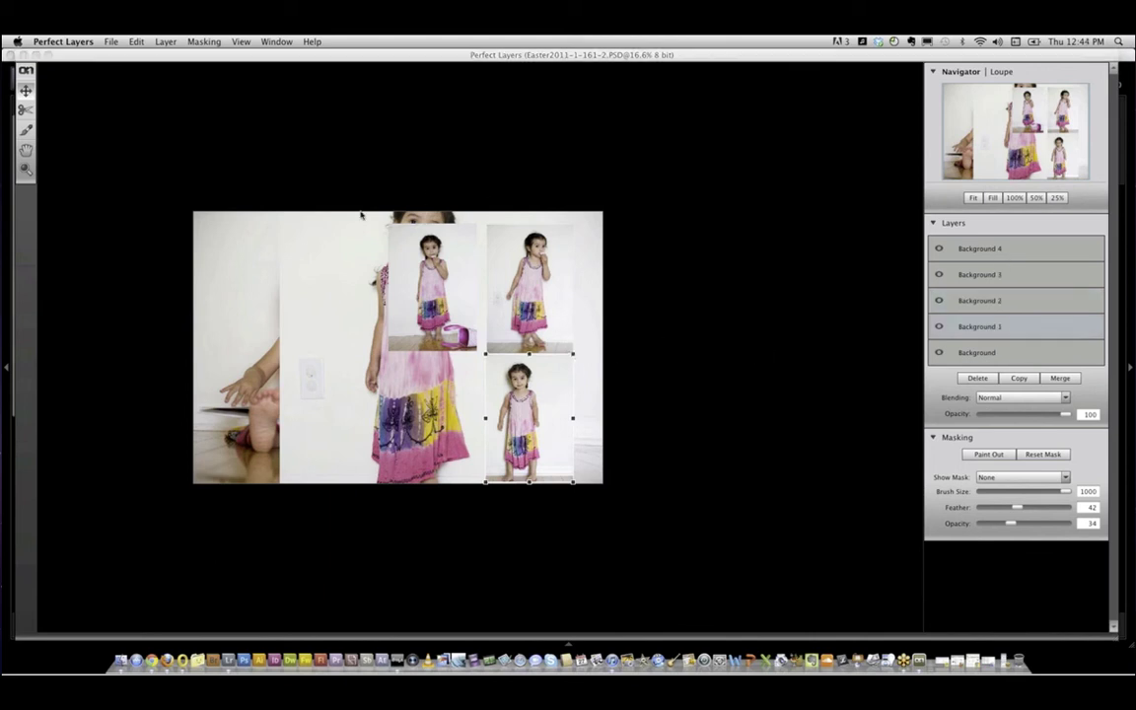
Move and scale Background 1 into the bottom-middle inset slot.
click(354, 241)
click(323, 193)
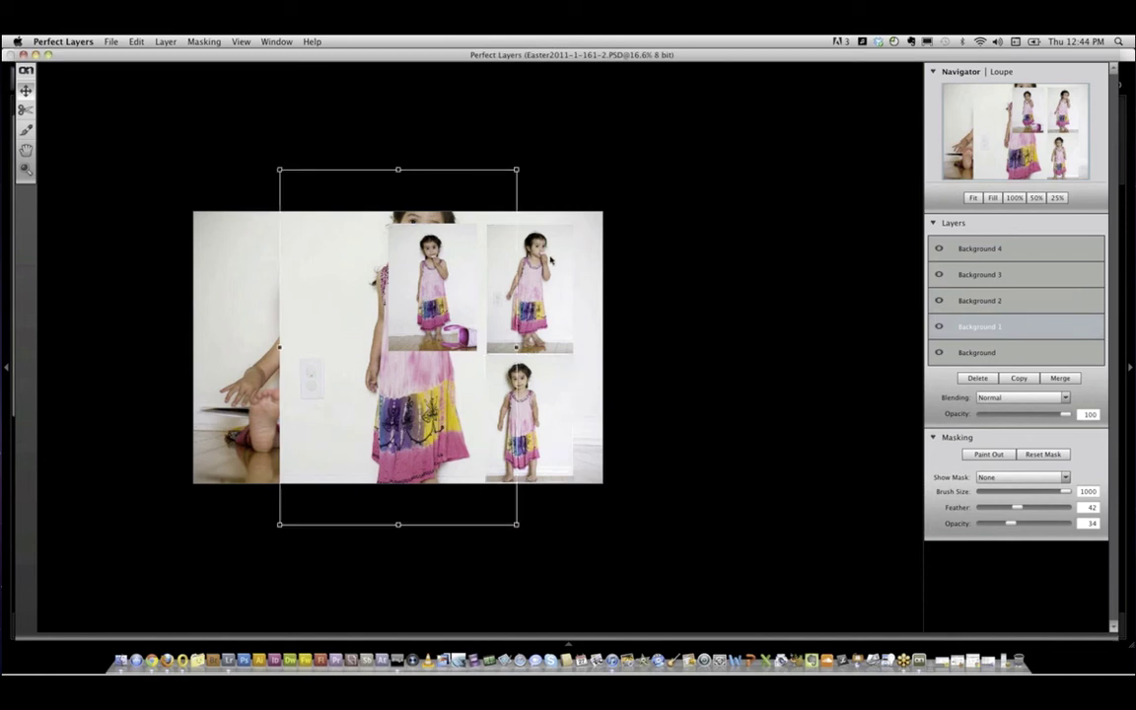
drag(314, 201, 519, 255)
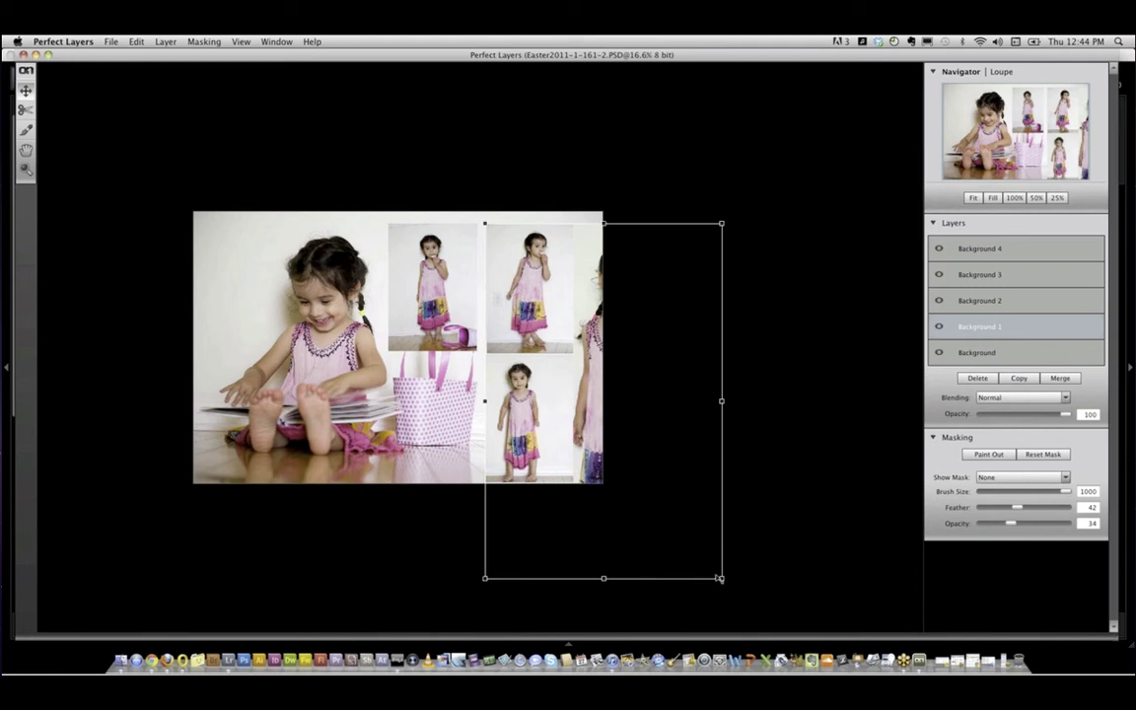
drag(723, 581, 572, 353)
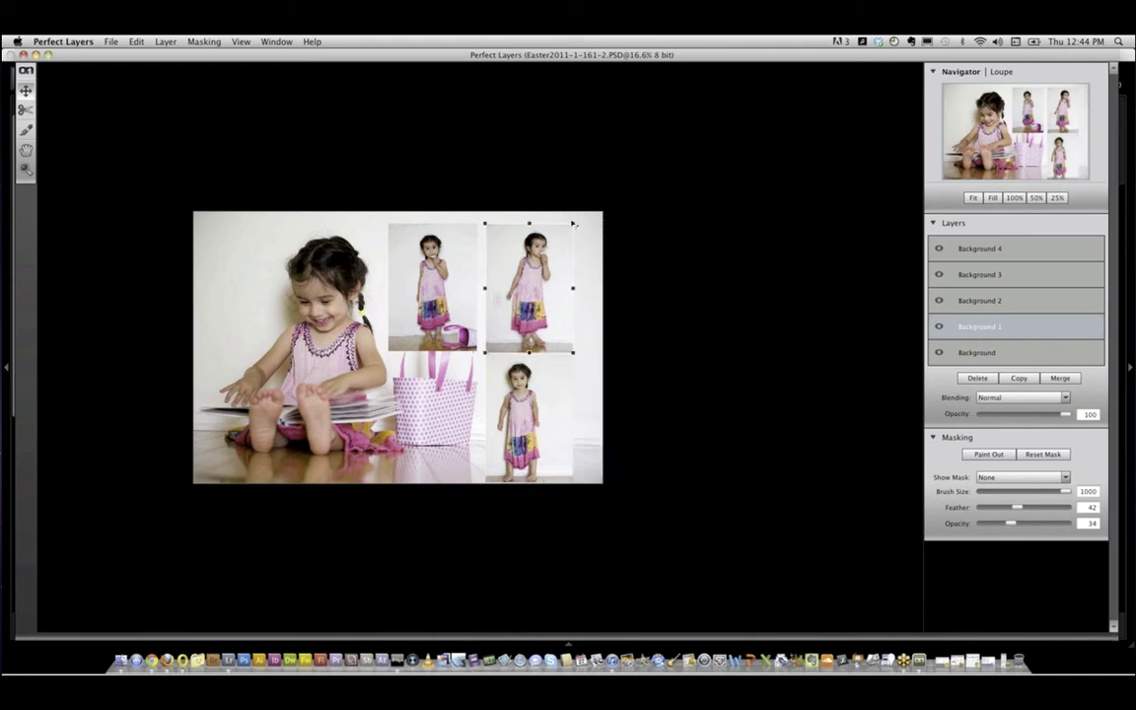
drag(555, 250, 480, 378)
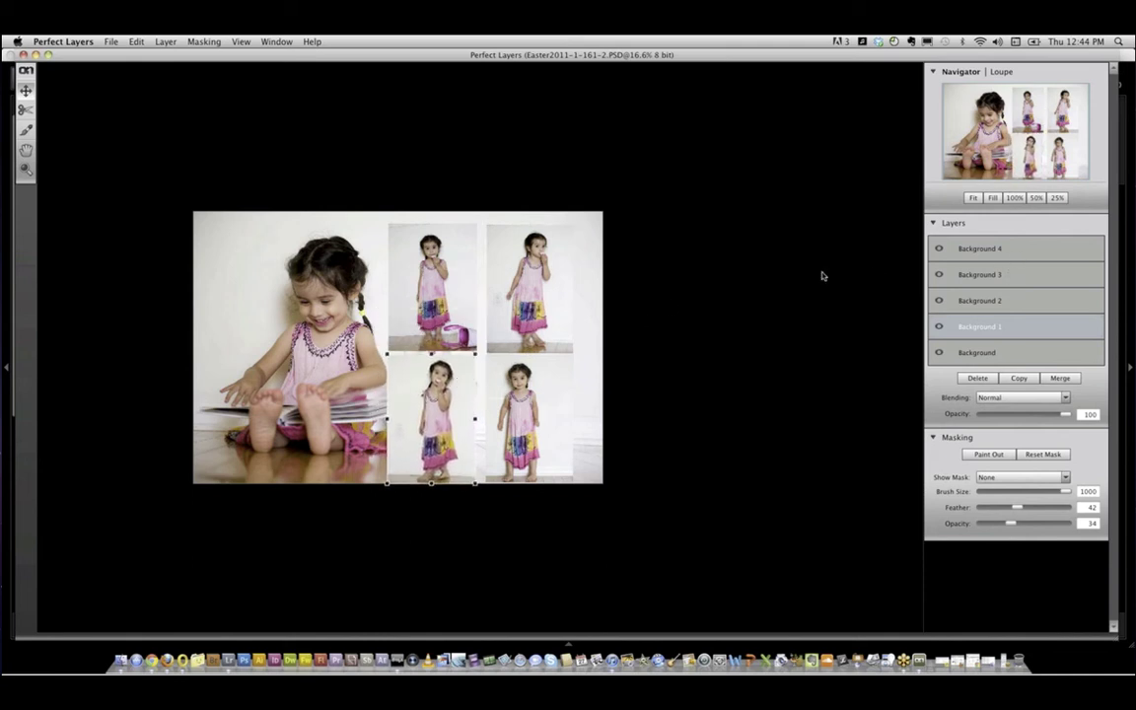
Shrink each of the four inset photos slightly by dragging their corner handles inward.
click(535, 226)
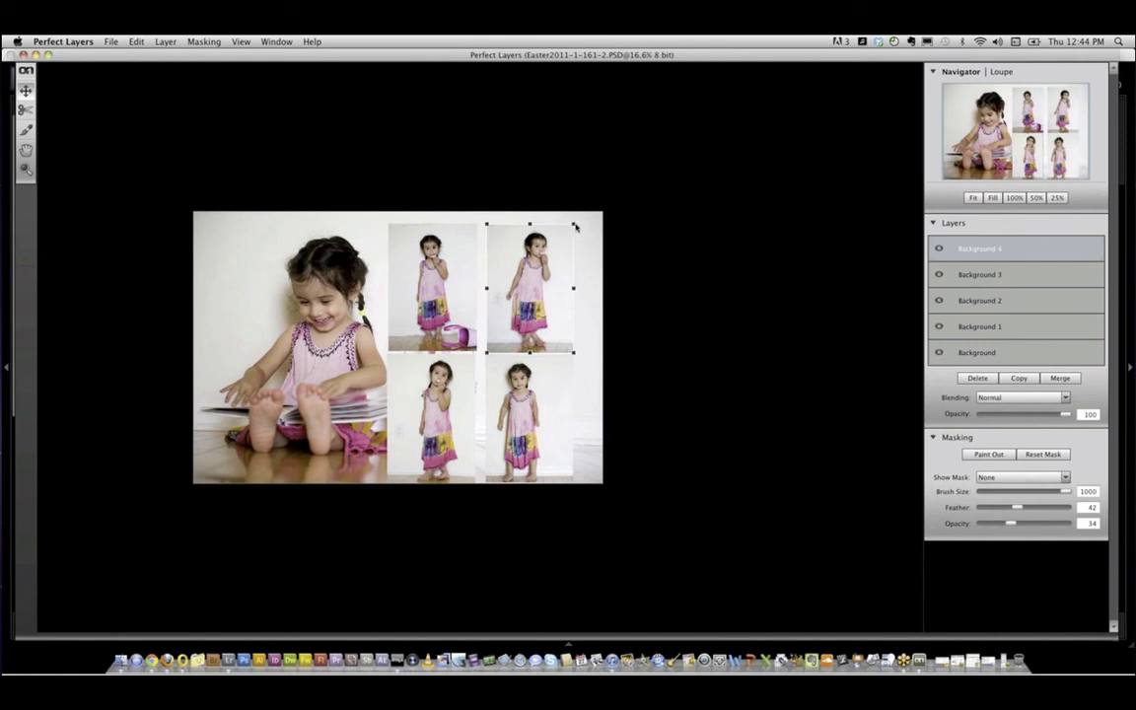
drag(573, 225, 506, 226)
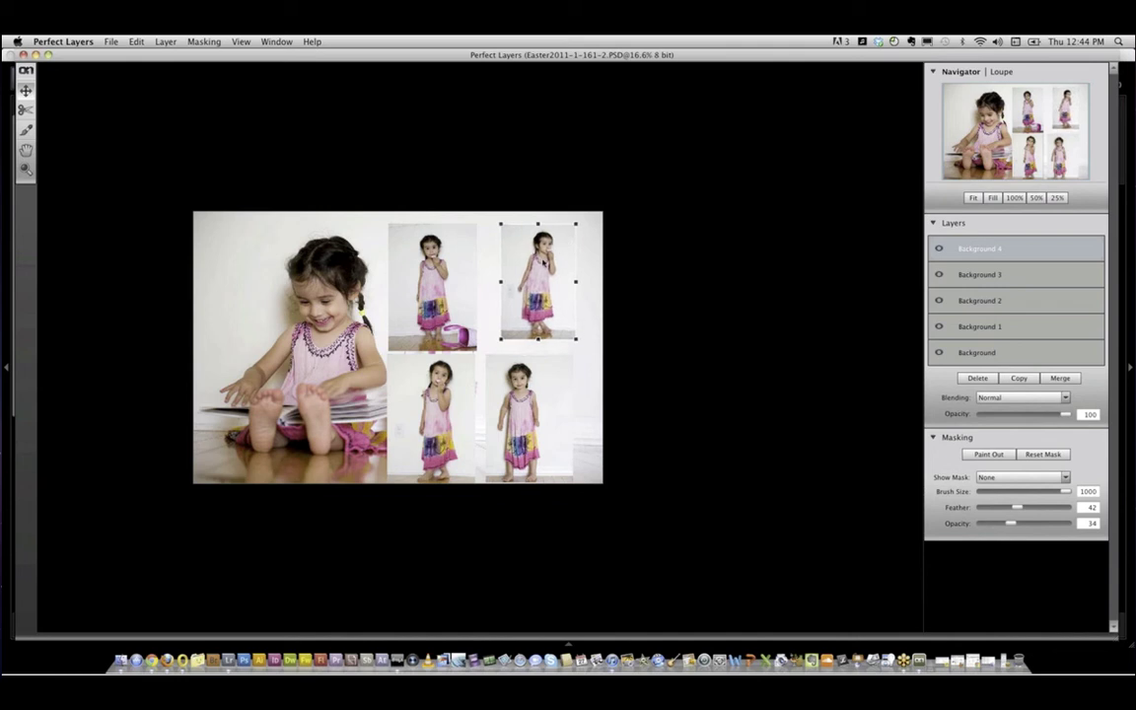
click(476, 234)
drag(474, 224, 474, 266)
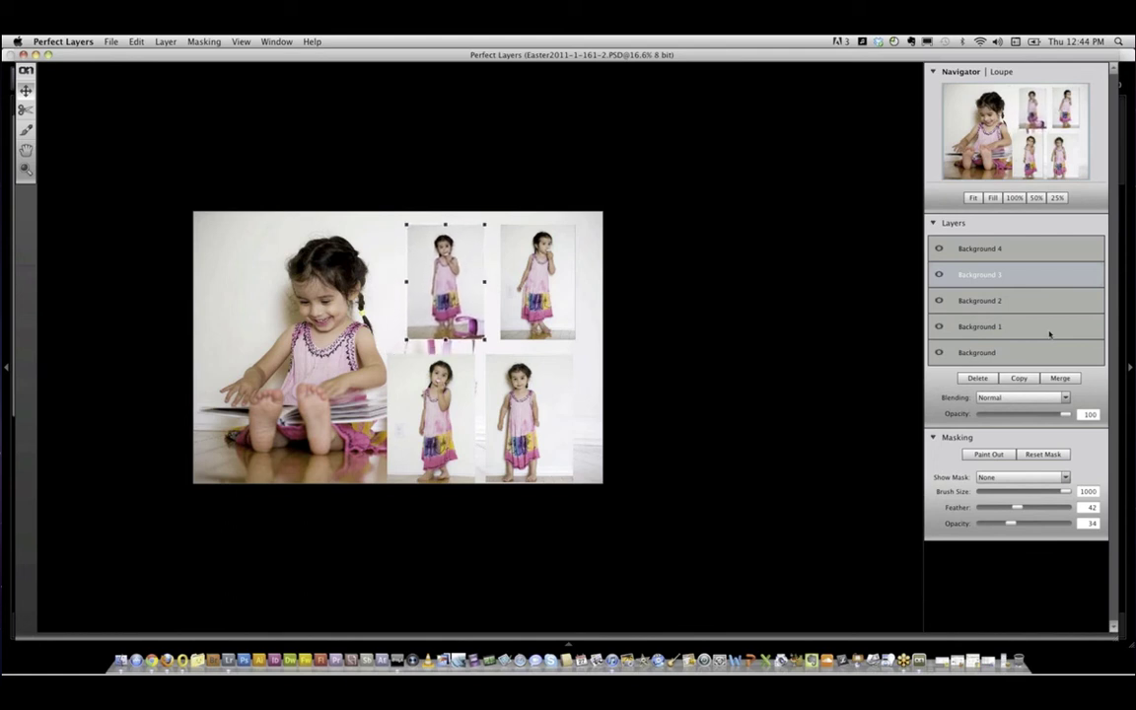
click(1029, 301)
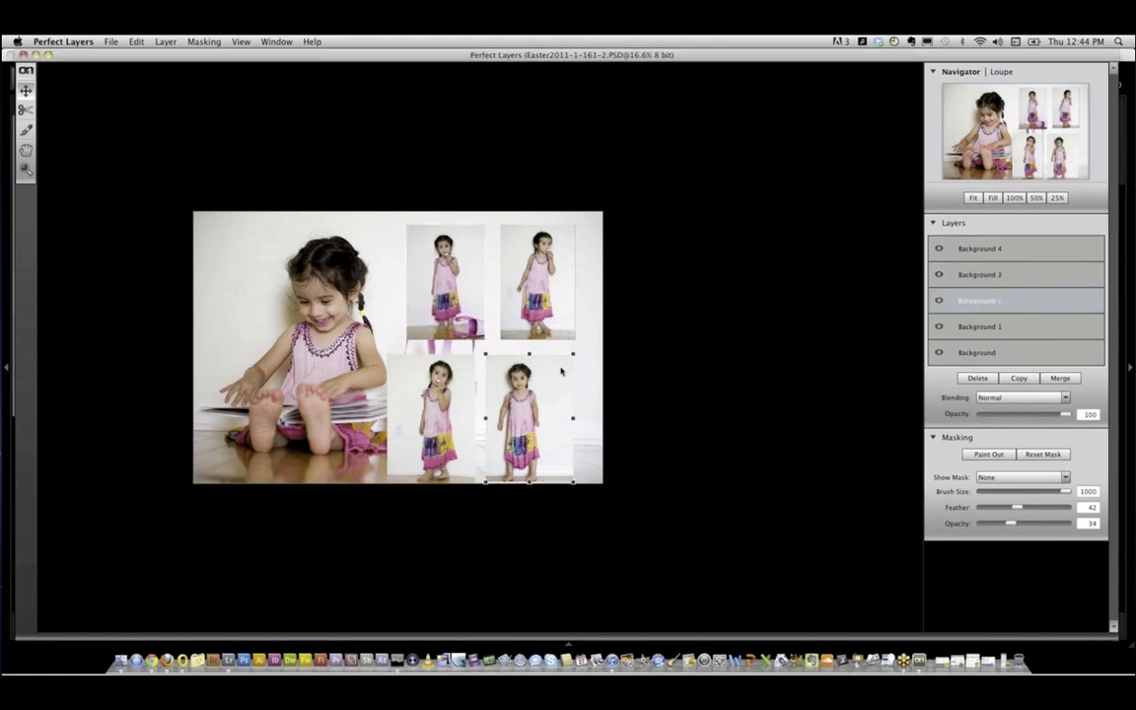
drag(572, 353, 574, 386)
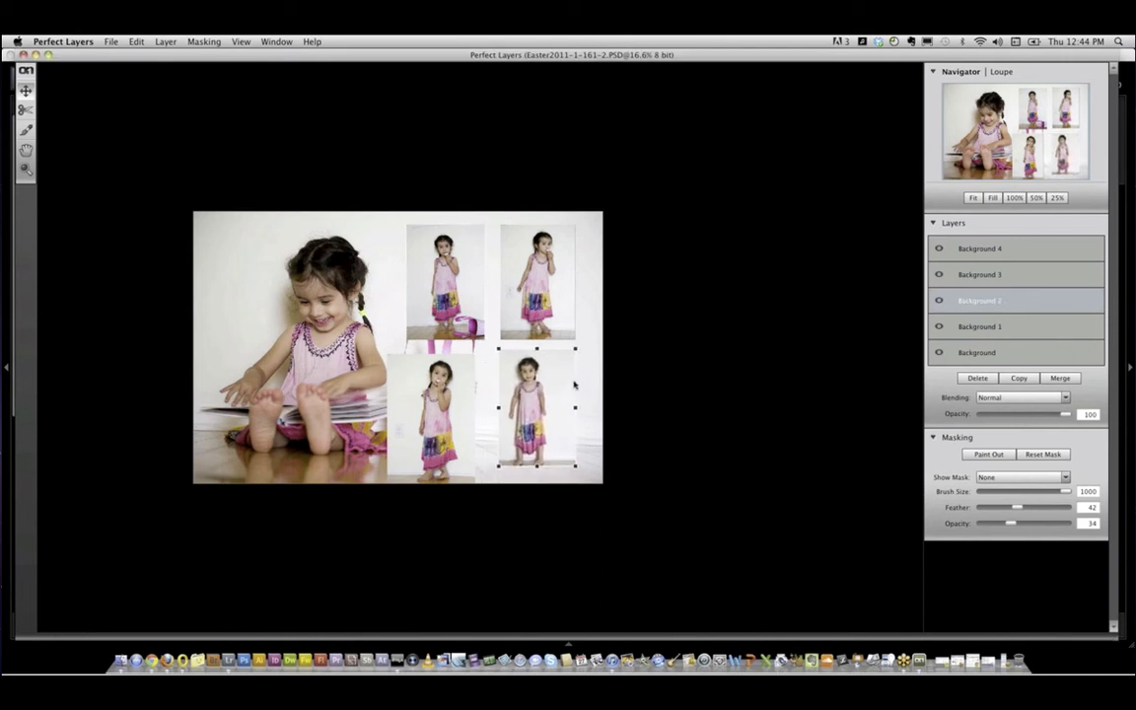
click(1001, 328)
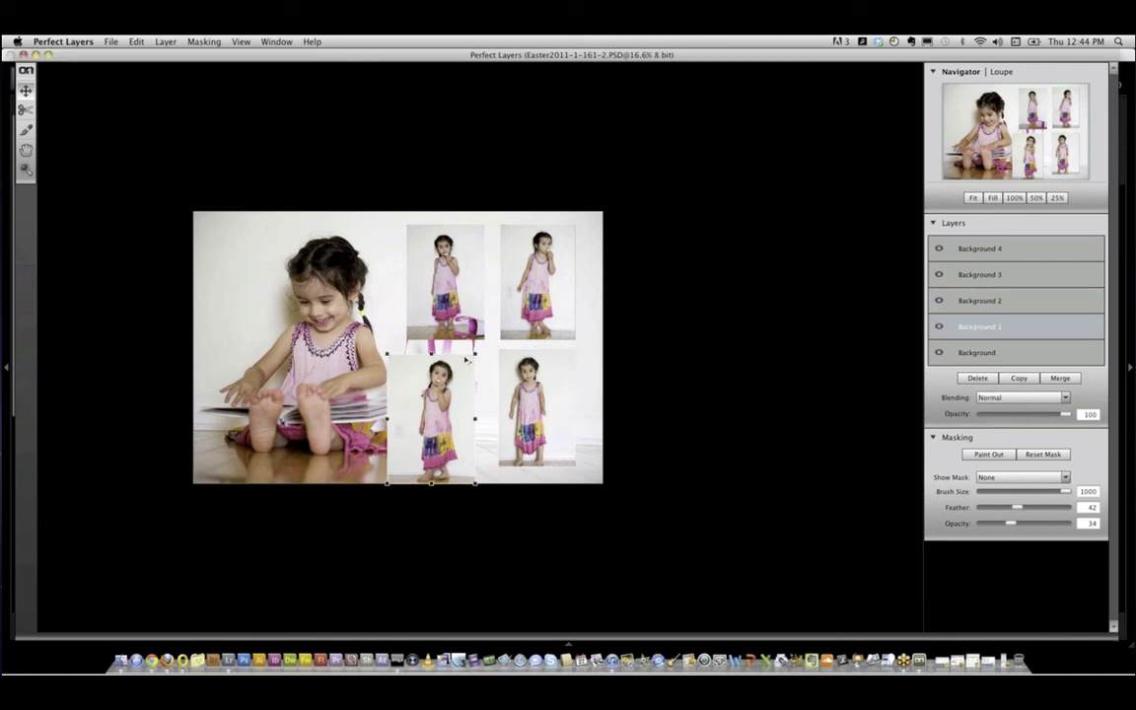
mouse_move(467, 361)
mouse_down()
mouse_move(450, 394)
mouse_move(470, 378)
mouse_up()
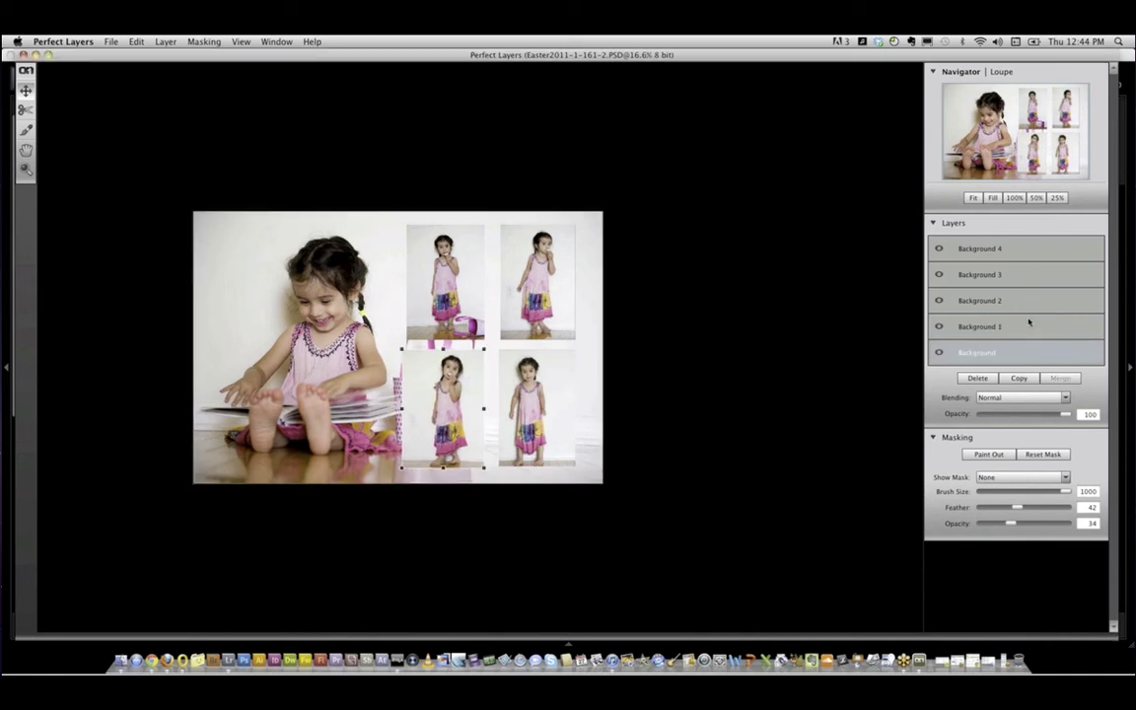
Nudge the top-middle Background 3 photo slightly right to even the grid spacing.
click(929, 307)
click(929, 304)
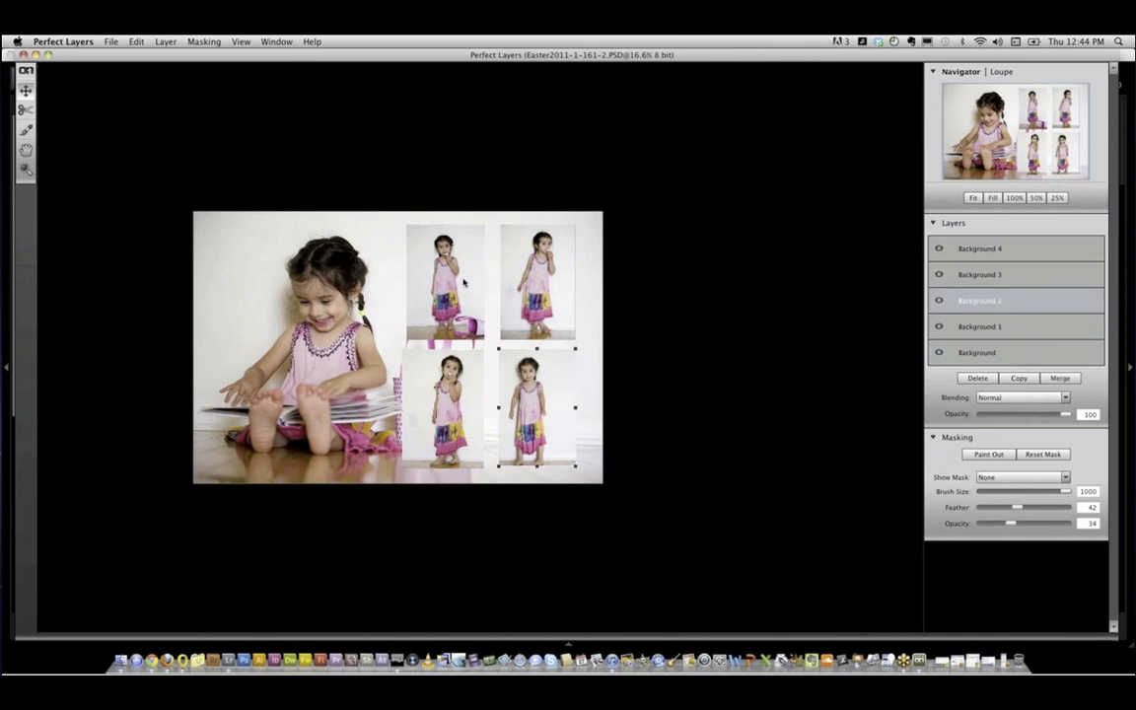
click(1041, 276)
drag(446, 273, 449, 270)
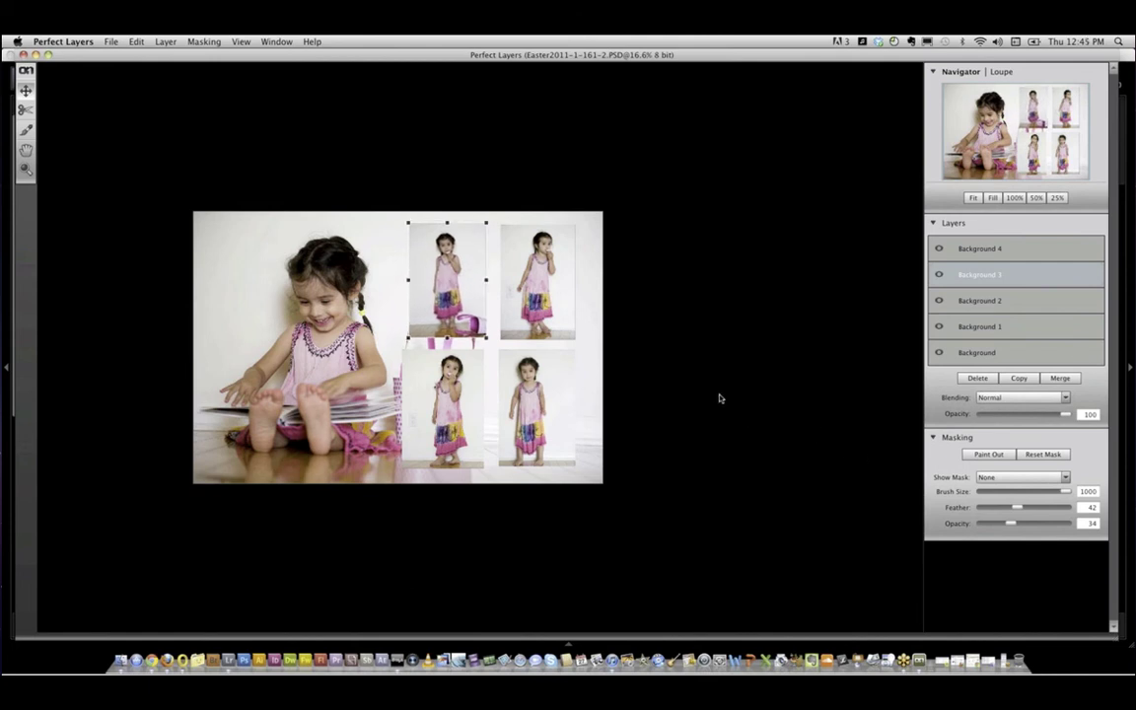
Close Easter2011-1-161-2.PSD with Cmd+W, saving the changes.
key(super+w)
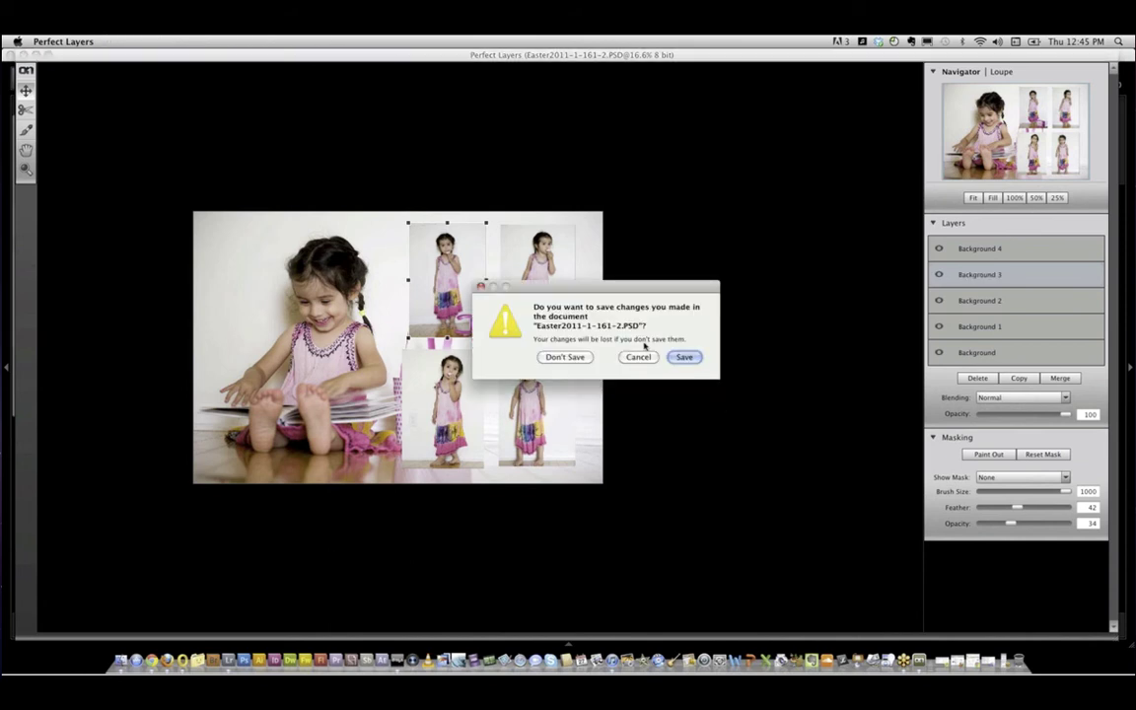
click(687, 361)
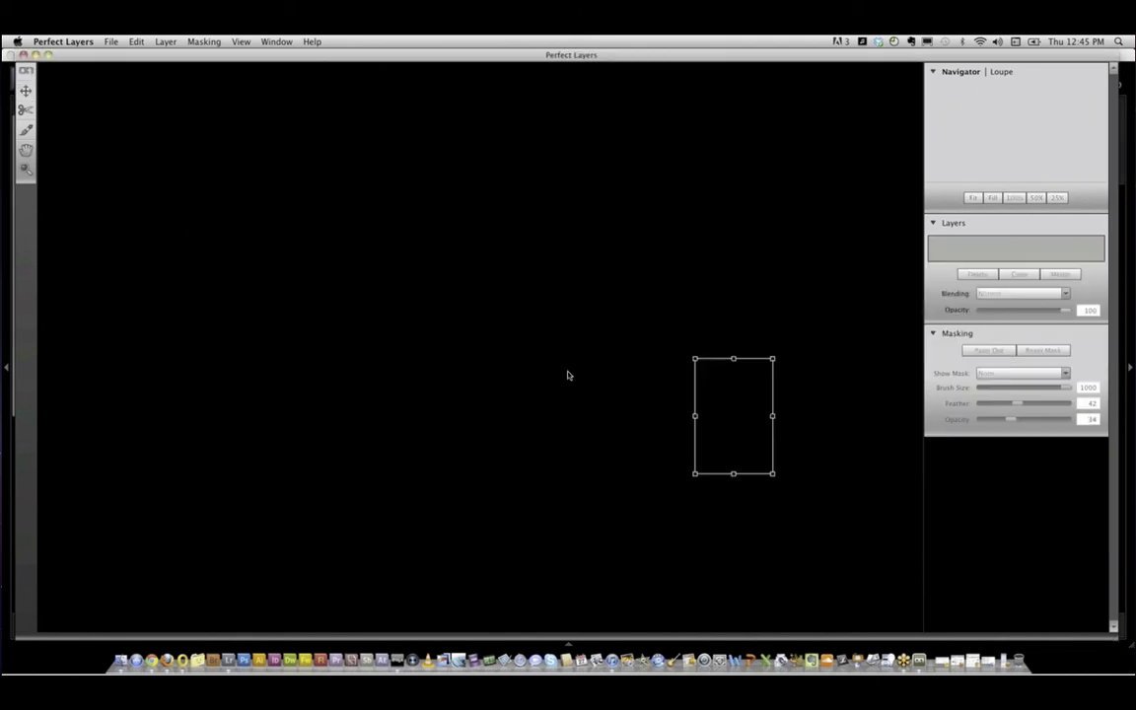
Bring Lightroom forward and show All Photographs from the Catalog panel.
click(229, 662)
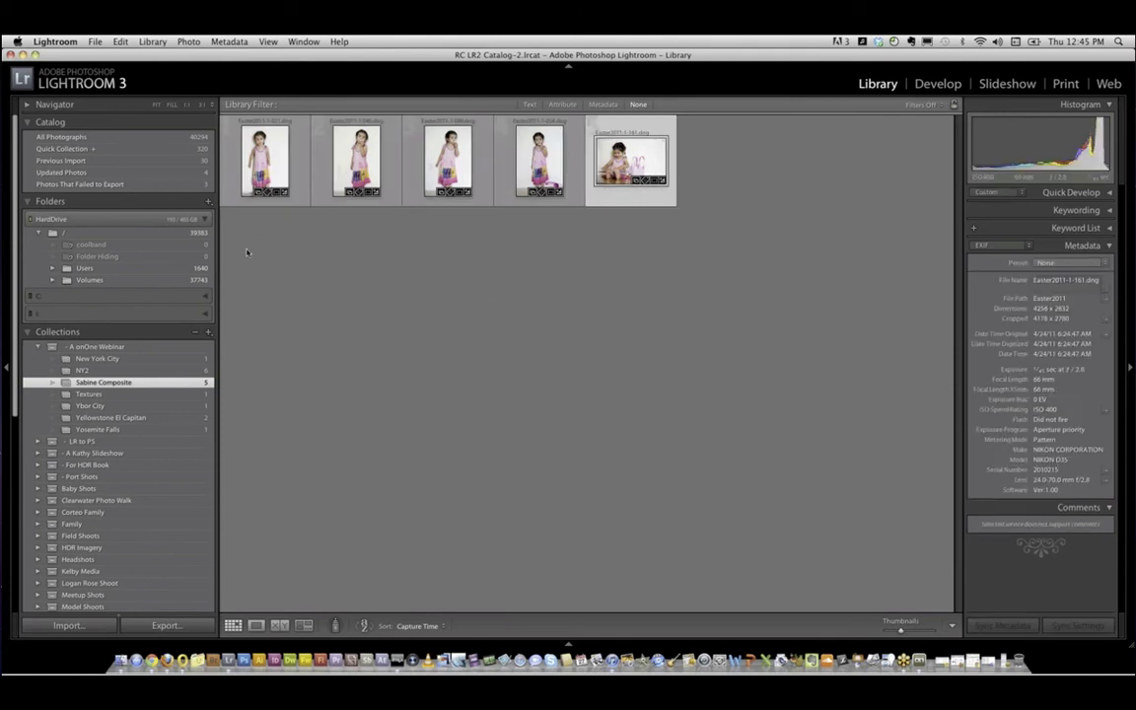
click(264, 158)
click(99, 136)
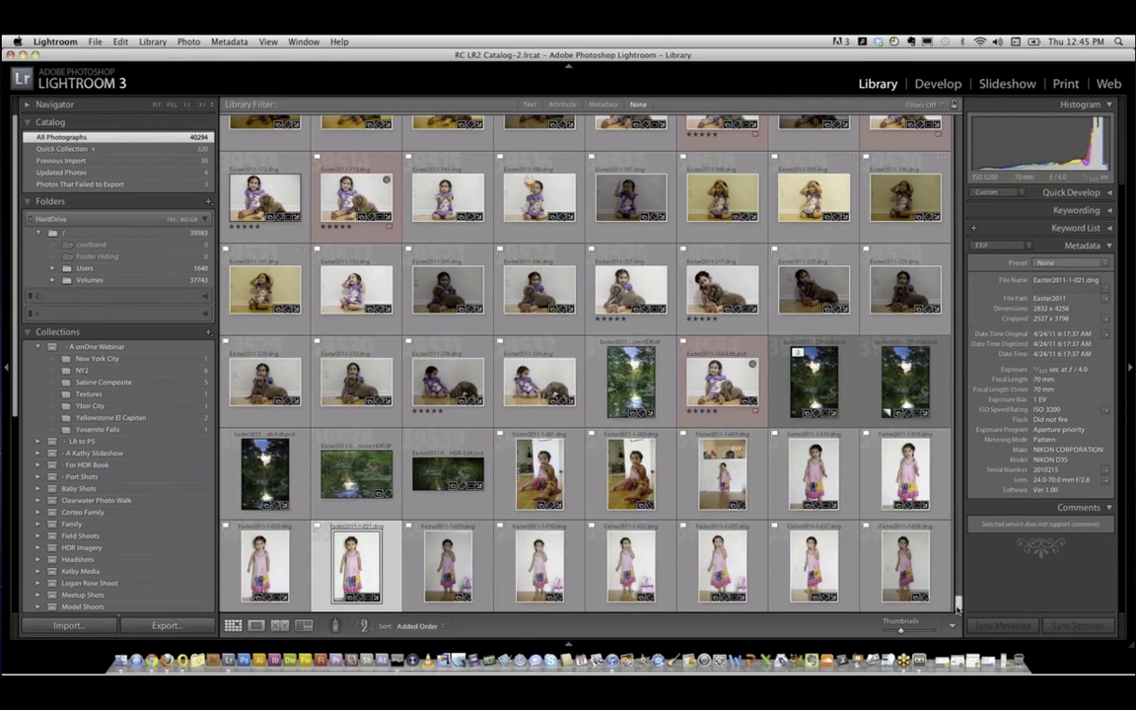
drag(956, 609, 958, 601)
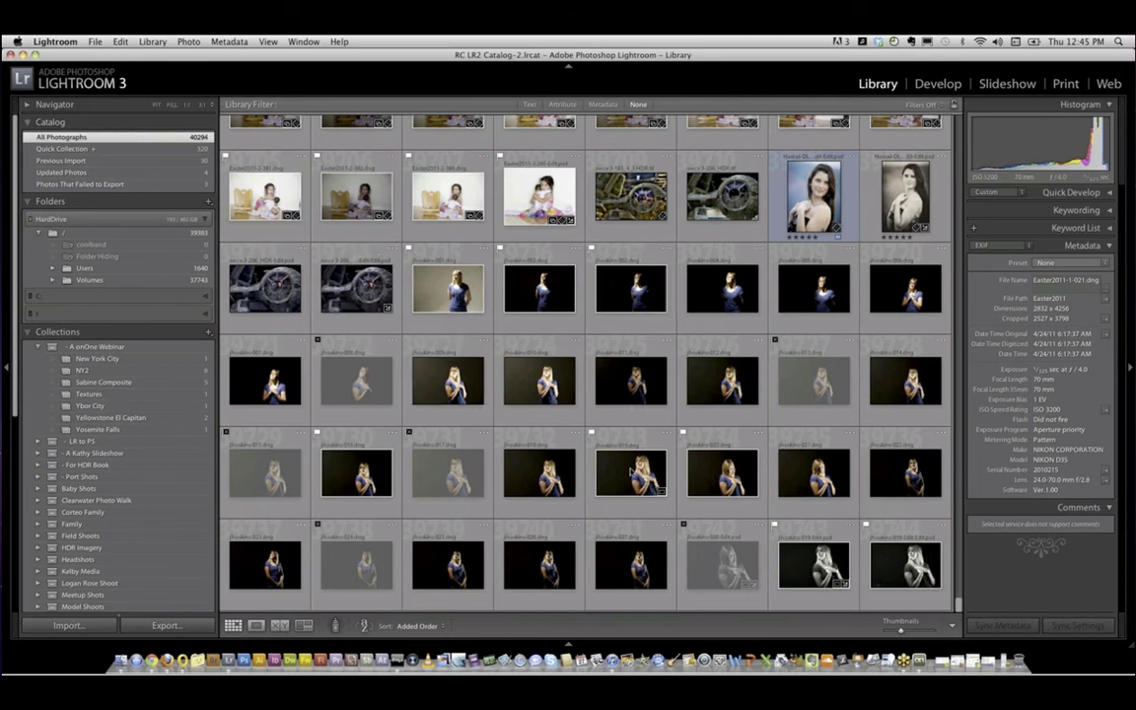
Check the View > Sort options without changing them, then scroll the left panel.
click(268, 42)
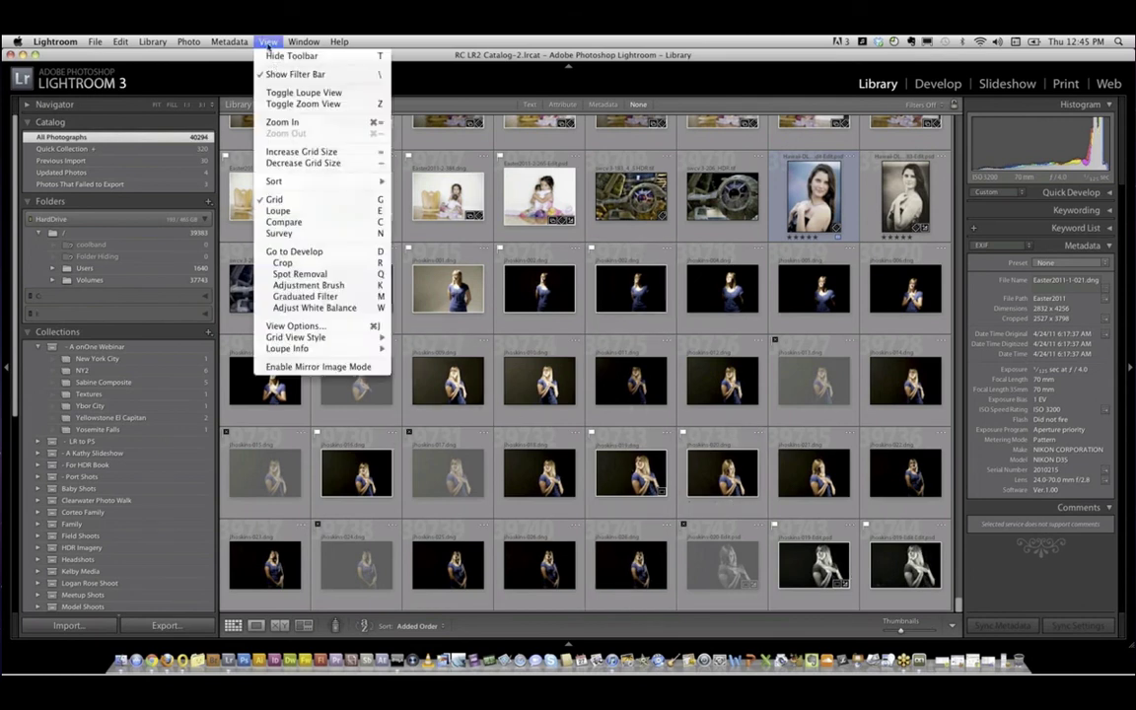
click(268, 41)
click(269, 41)
mouse_move(344, 180)
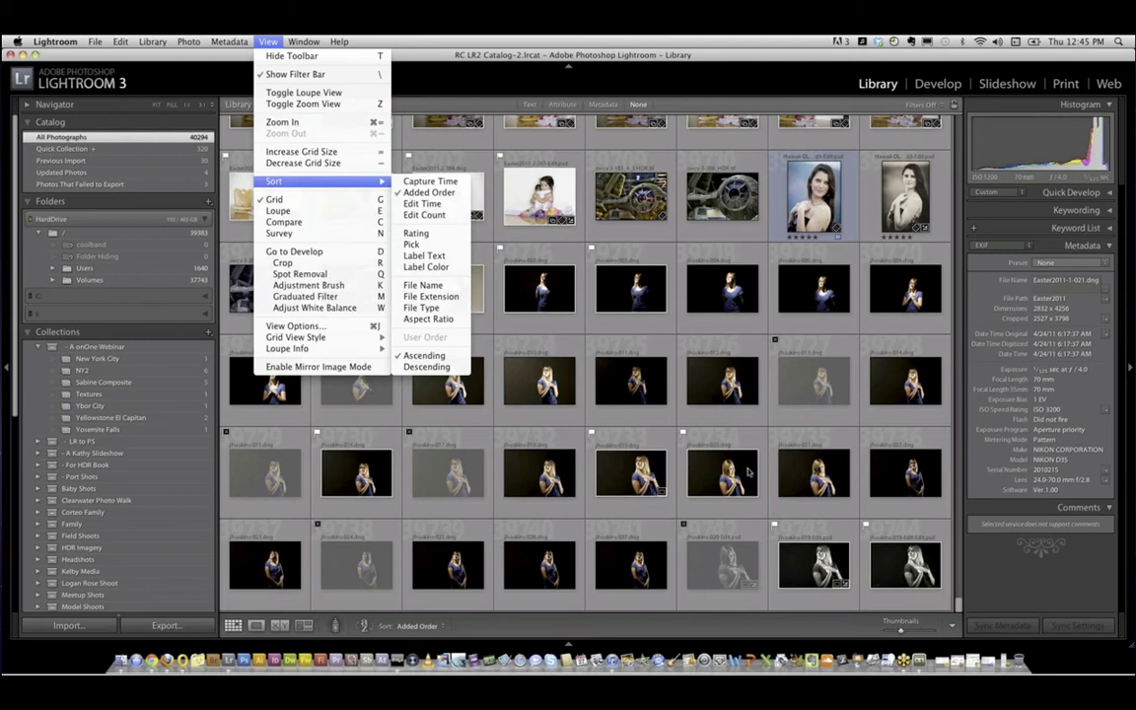
click(602, 452)
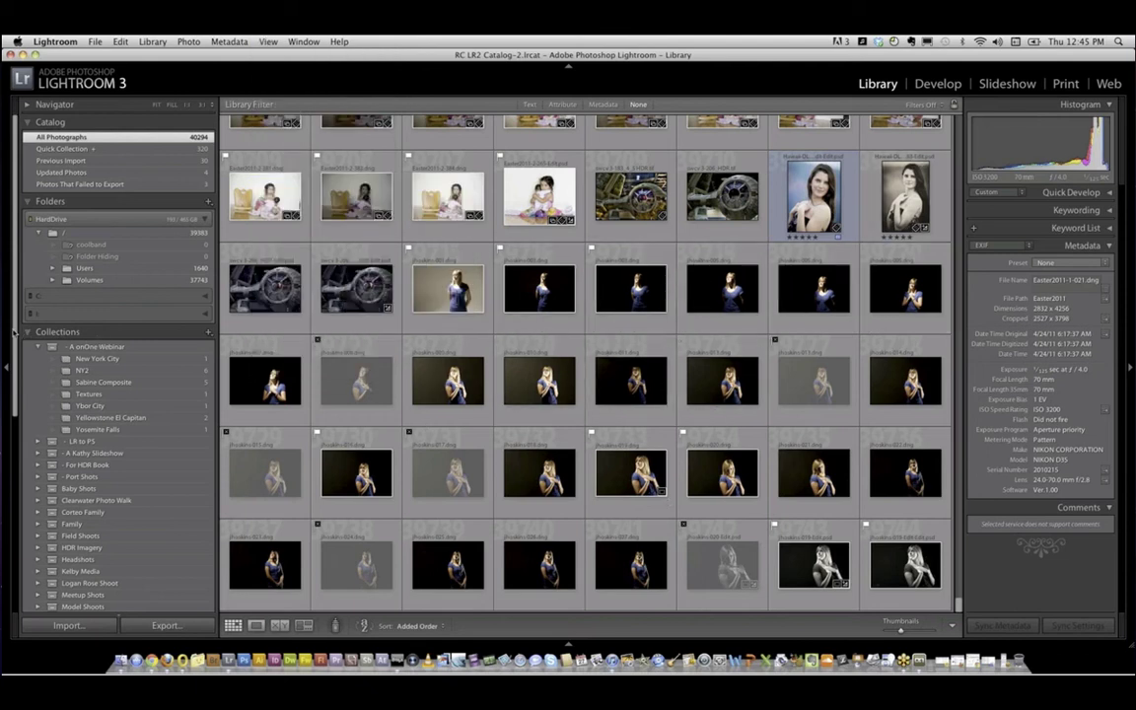
drag(16, 332, 10, 546)
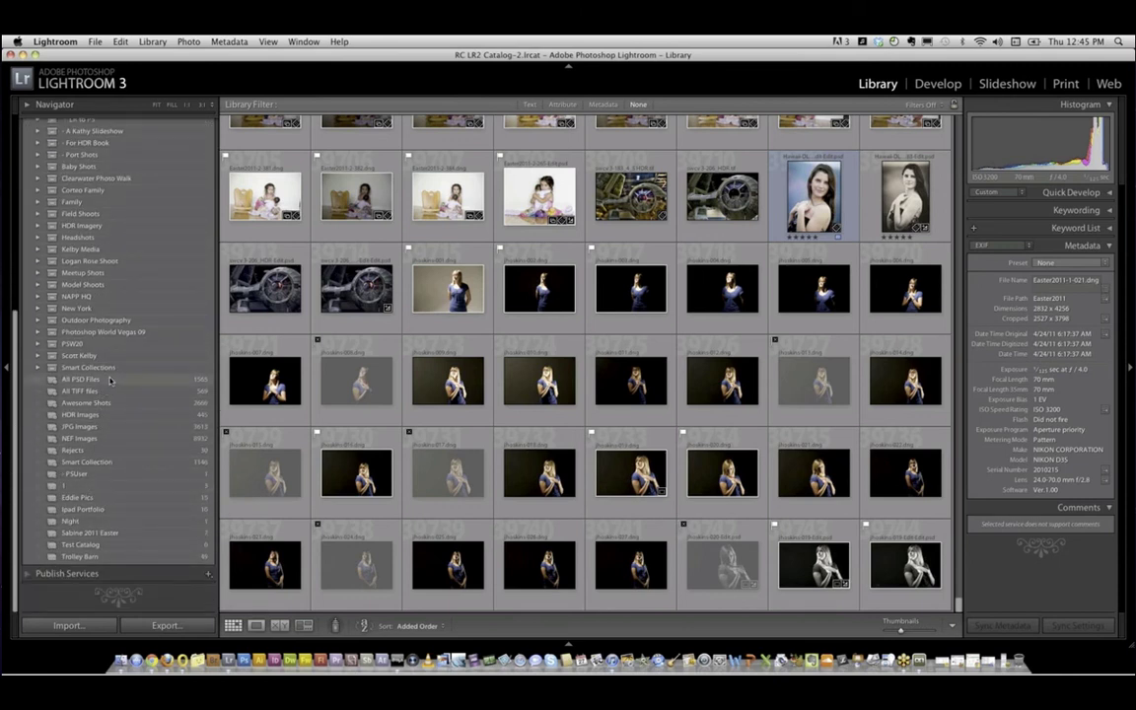
scroll(22, 285, up, 1)
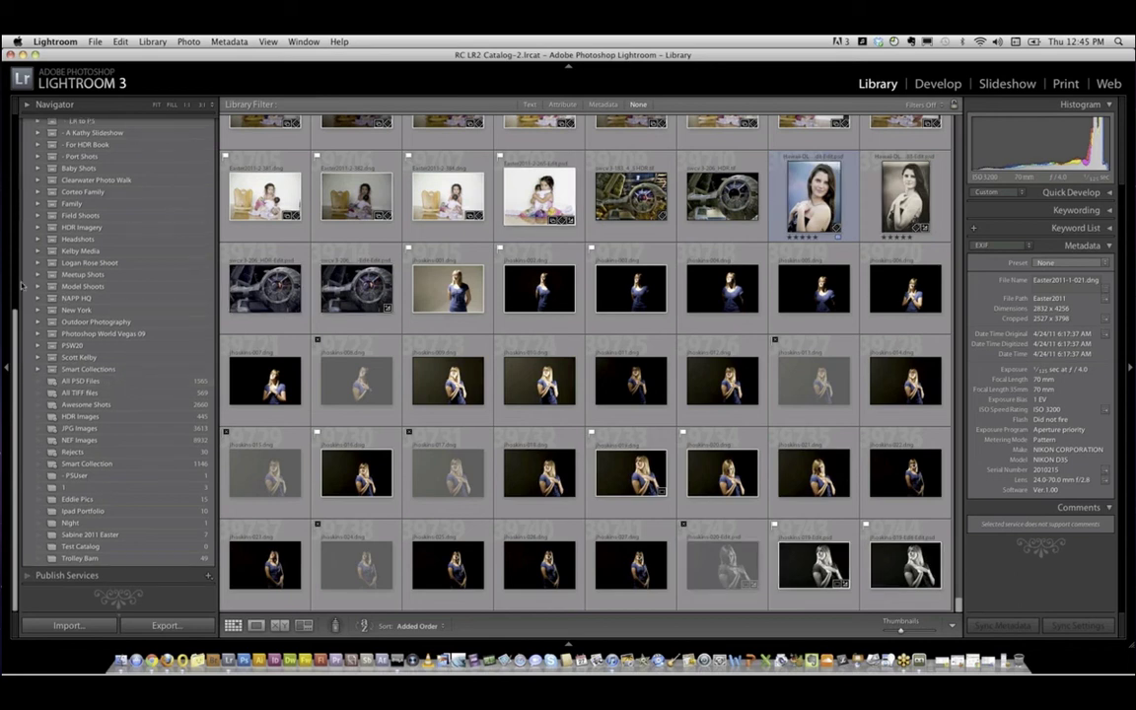
scroll(22, 285, up, 10)
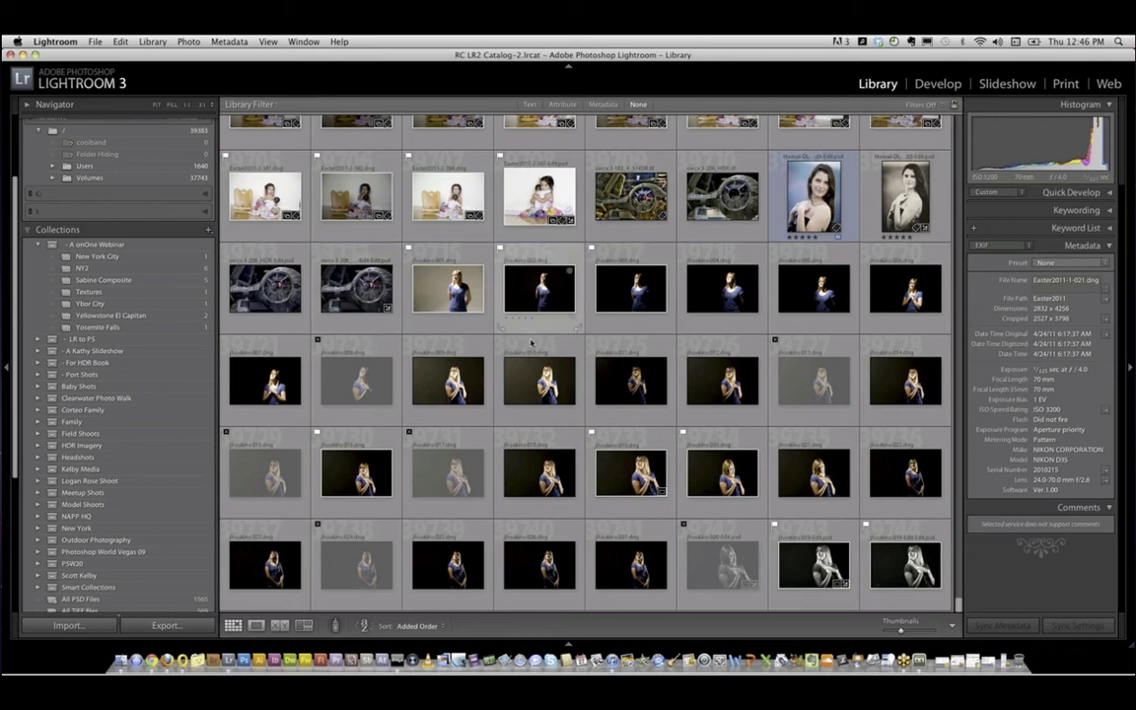
Start a new smart collection and name it Beenie Easter Shots.
click(208, 230)
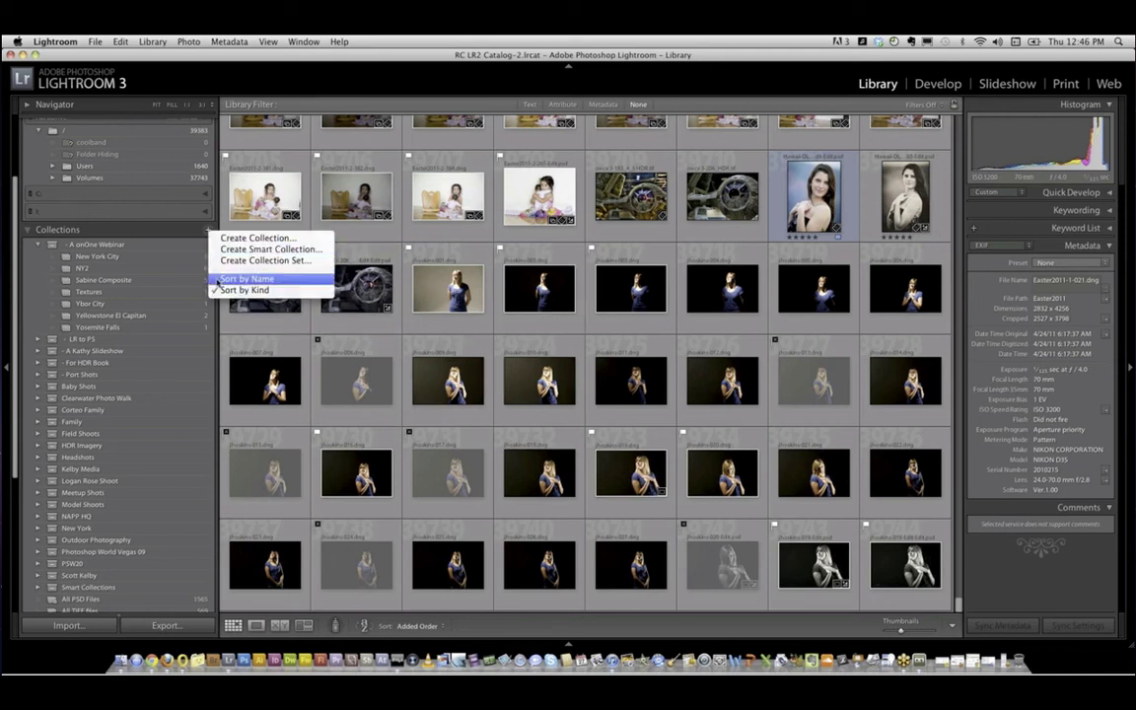
click(242, 249)
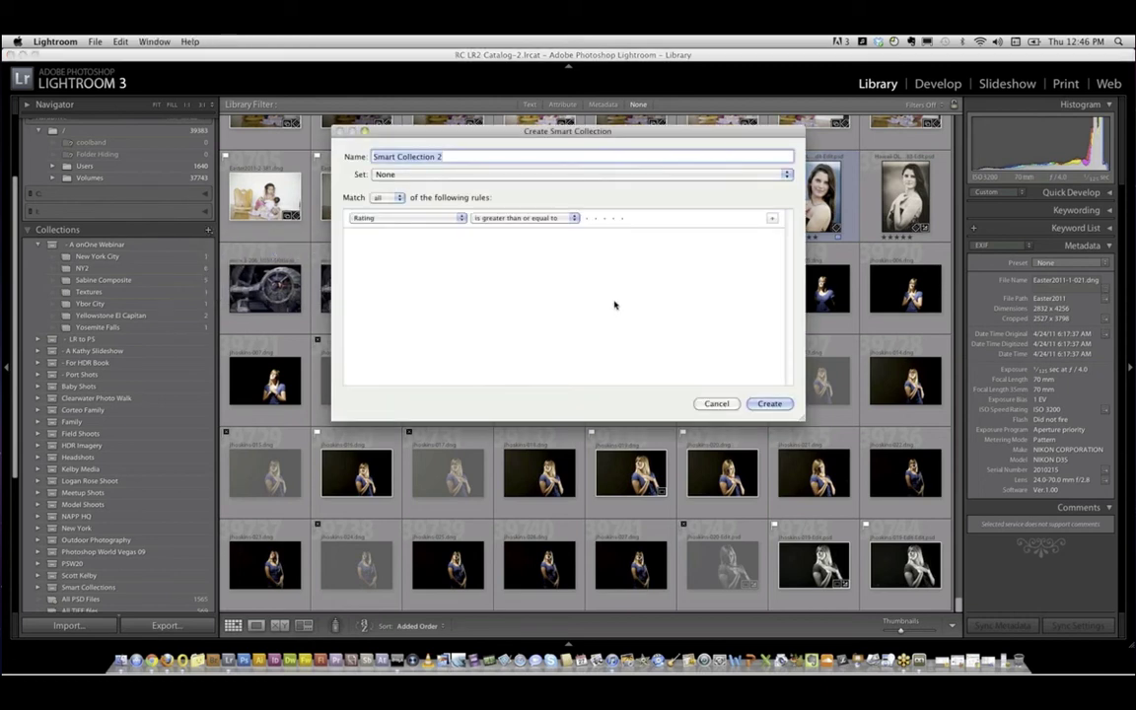
text(E)
key(BackSpace)
key(BackSpace)
key(BackSpace)
text(B)
key(BackSpace)
text(rooke Esd)
text(s)
text(ter Shots)
drag(446, 157, 367, 158)
Add a File Type rule limiting the collection to Photoshop Document (PSD) files.
click(394, 218)
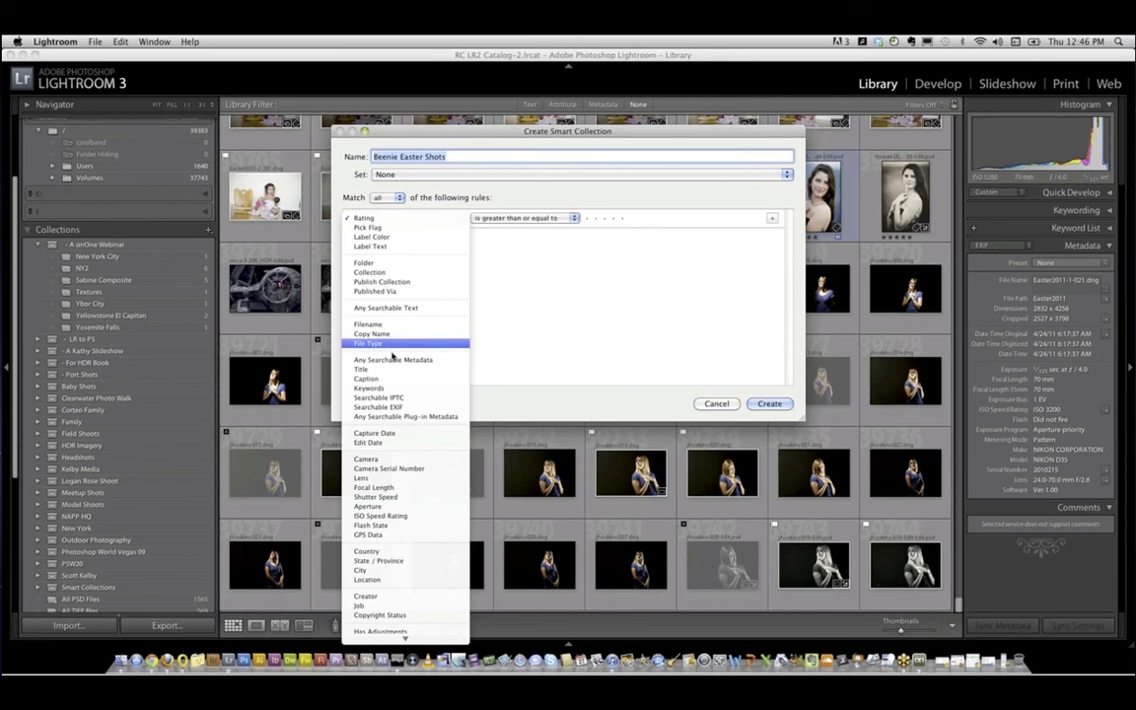
click(385, 344)
click(592, 219)
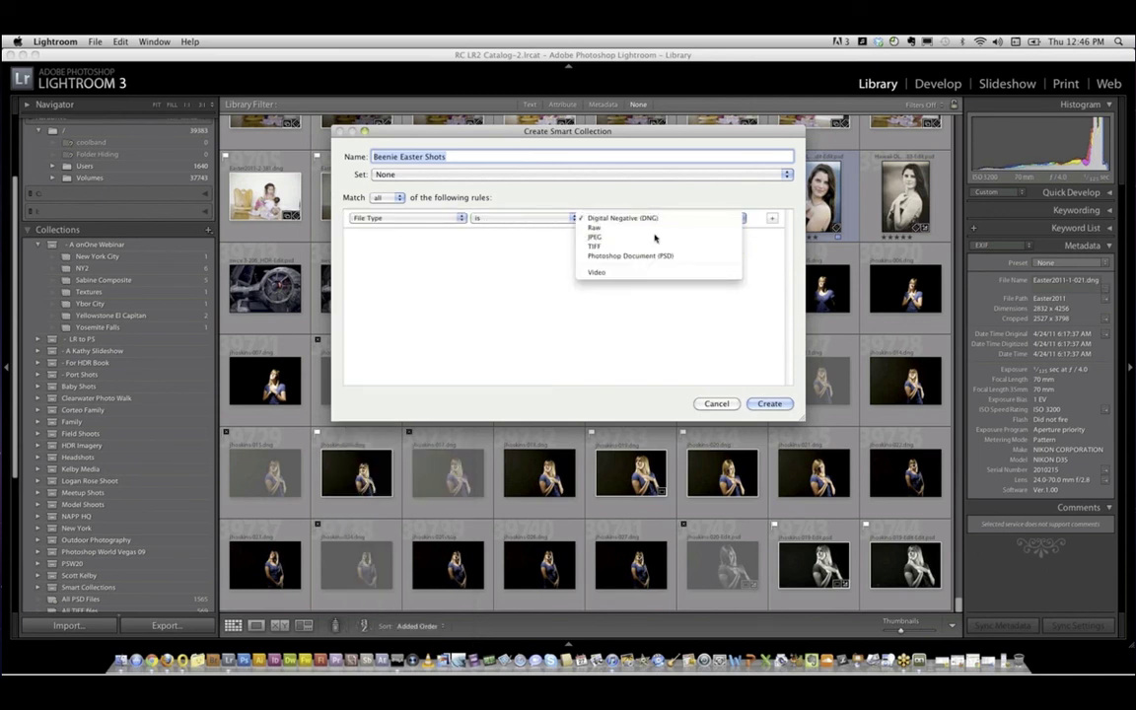
click(660, 255)
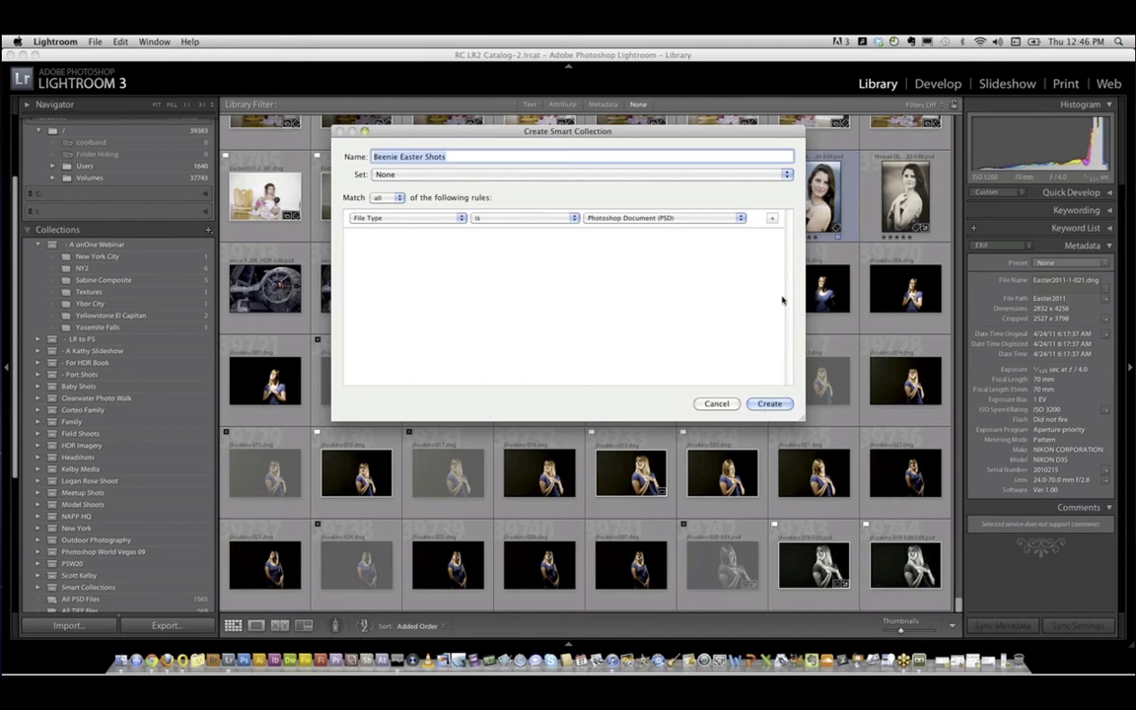
Add a Filename contains Easter rule and create the smart collection.
click(773, 219)
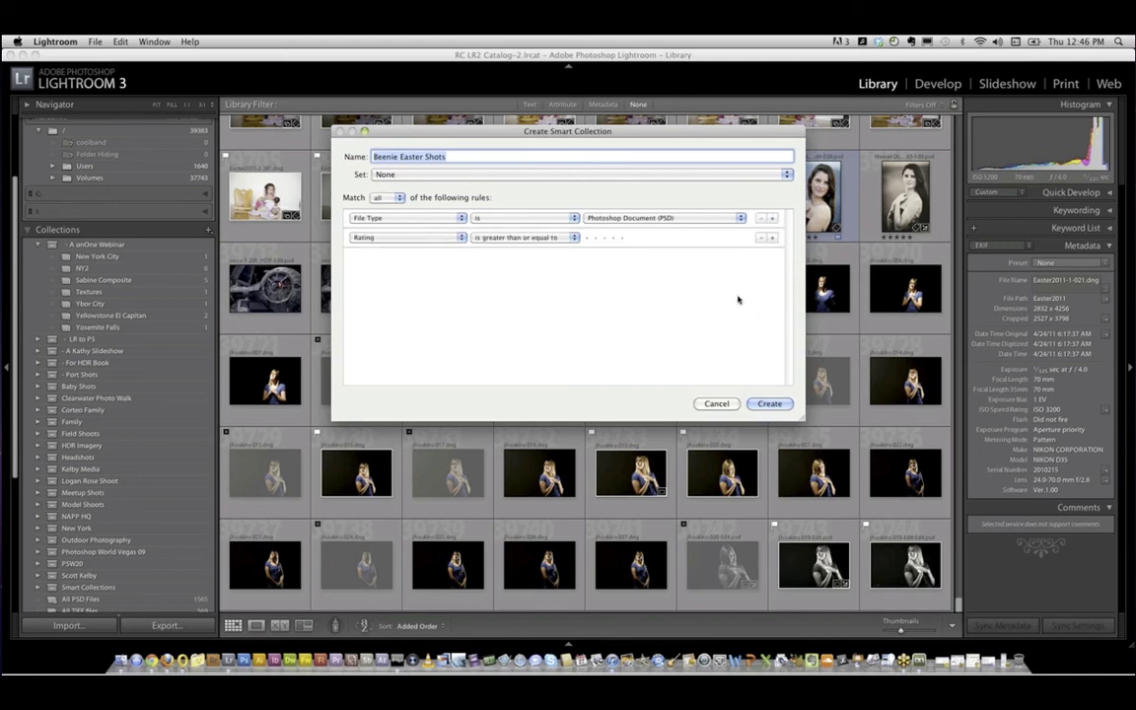
click(378, 239)
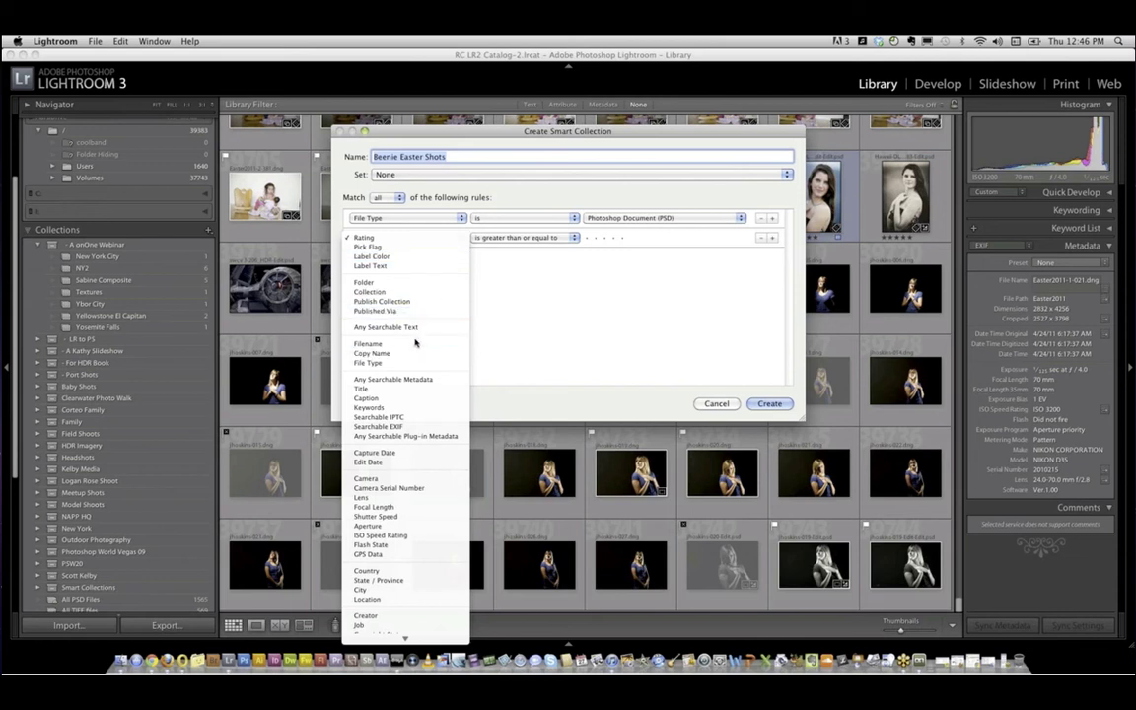
key(Return)
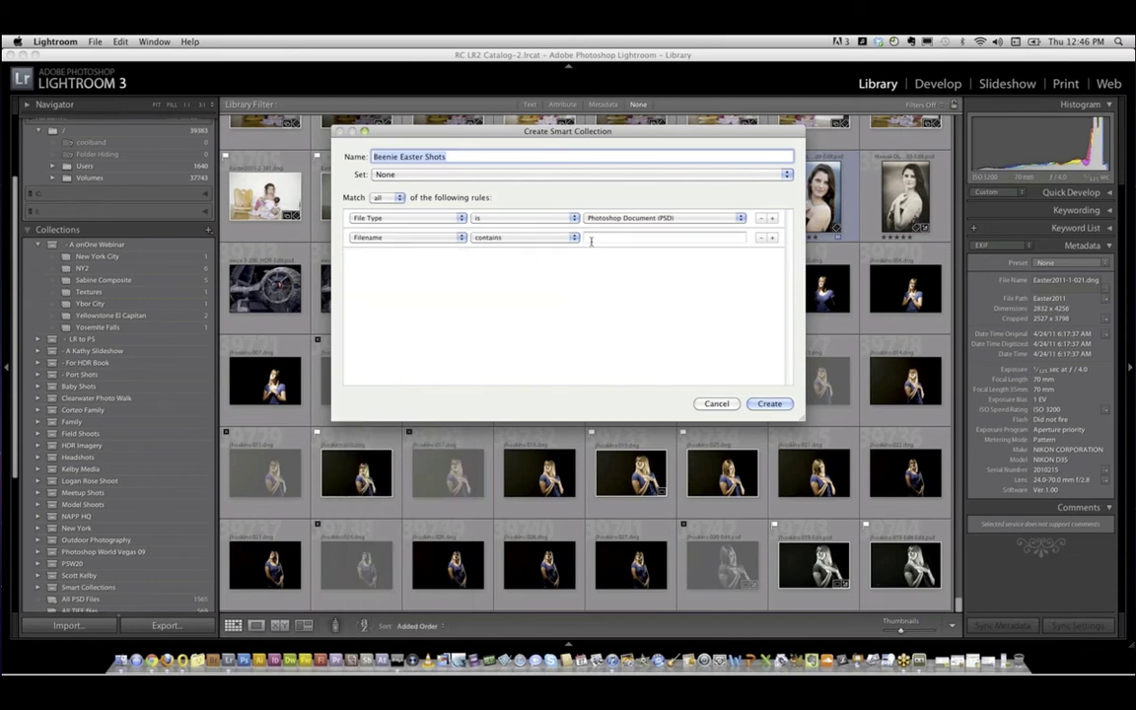
click(591, 237)
text(Es)
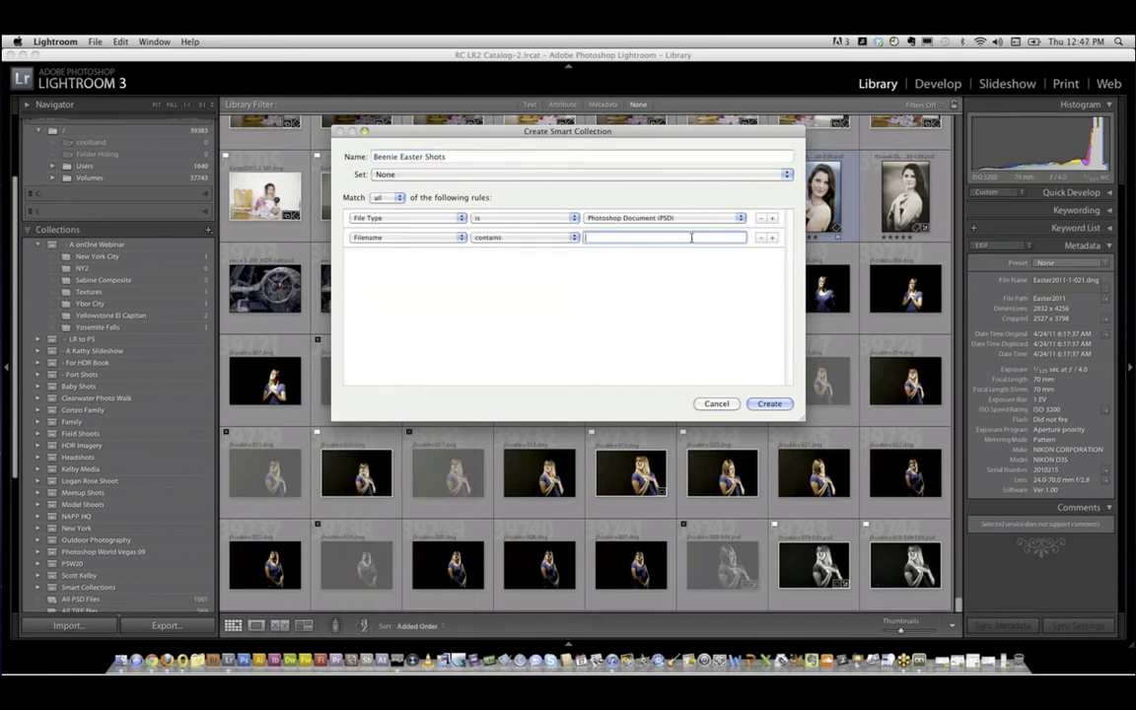
text(ster)
click(770, 403)
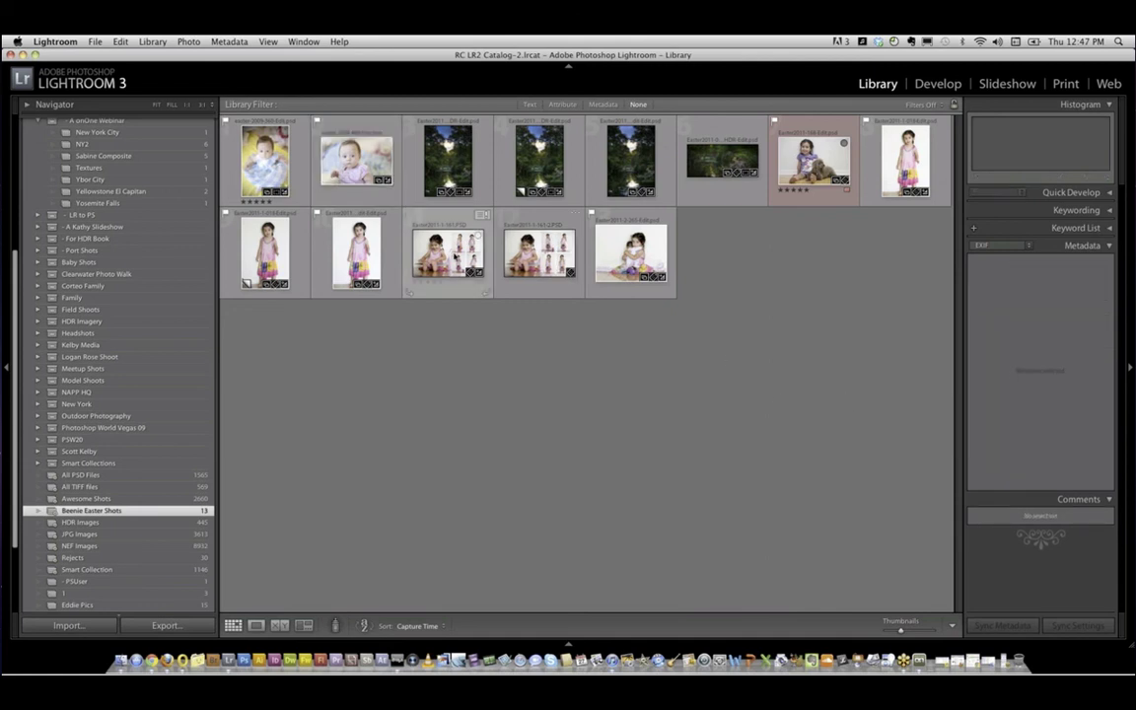
Inspect the Easter2011-1-161.PSD collage at 1:1, then return to the grid.
double_click(454, 257)
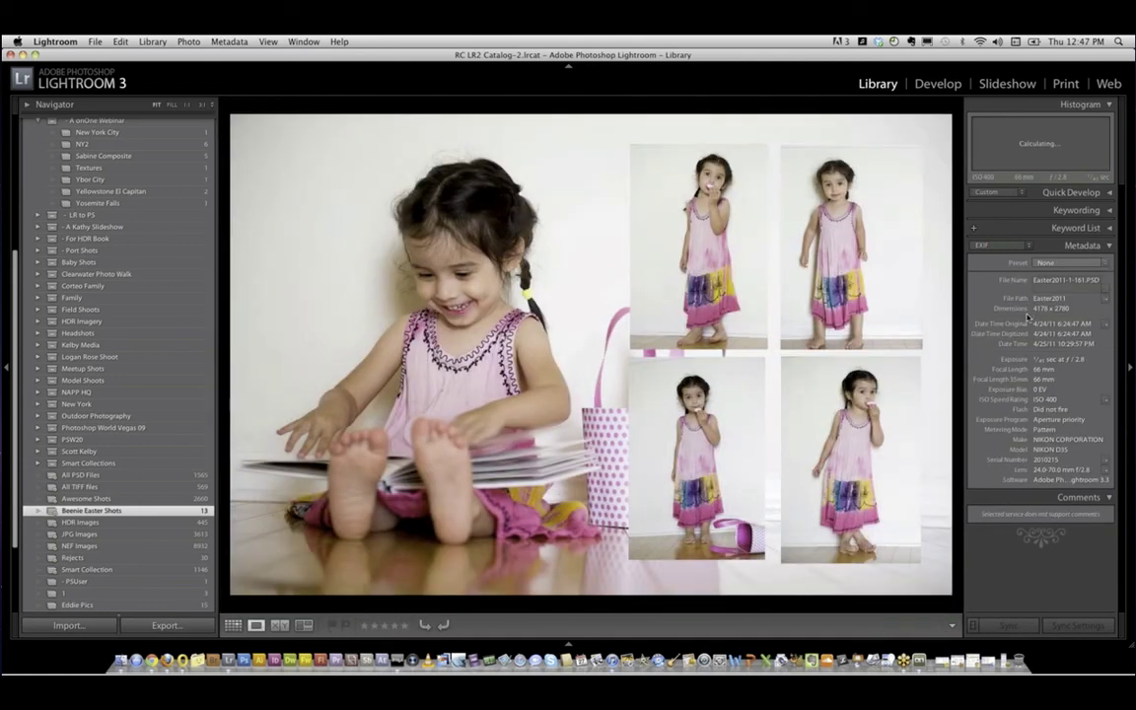
click(724, 445)
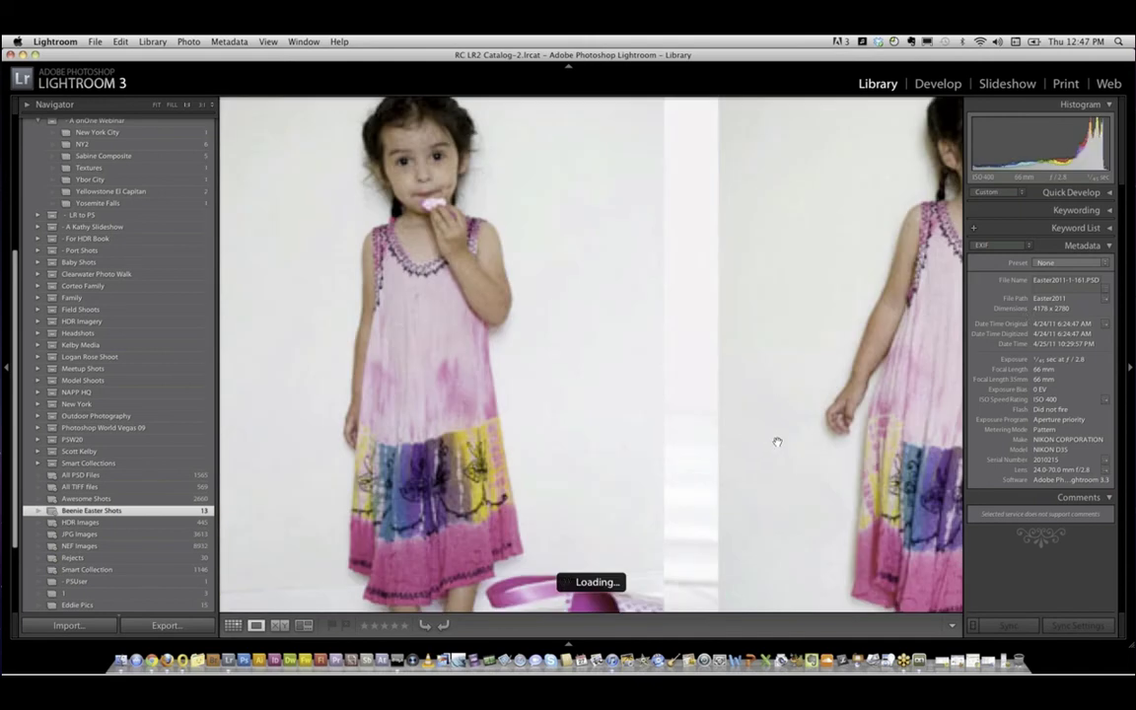
click(797, 408)
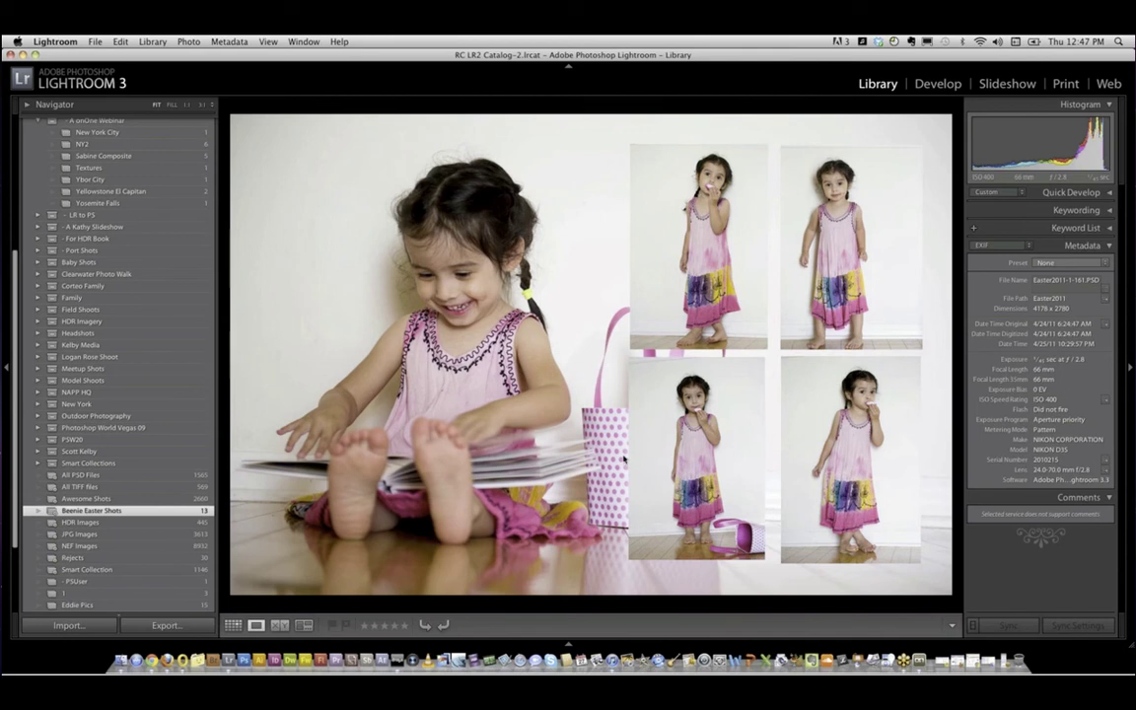
key(g)
Open Easter2011-1-161-2.PSD, zoom in on the standing girl, and move to Develop.
double_click(548, 258)
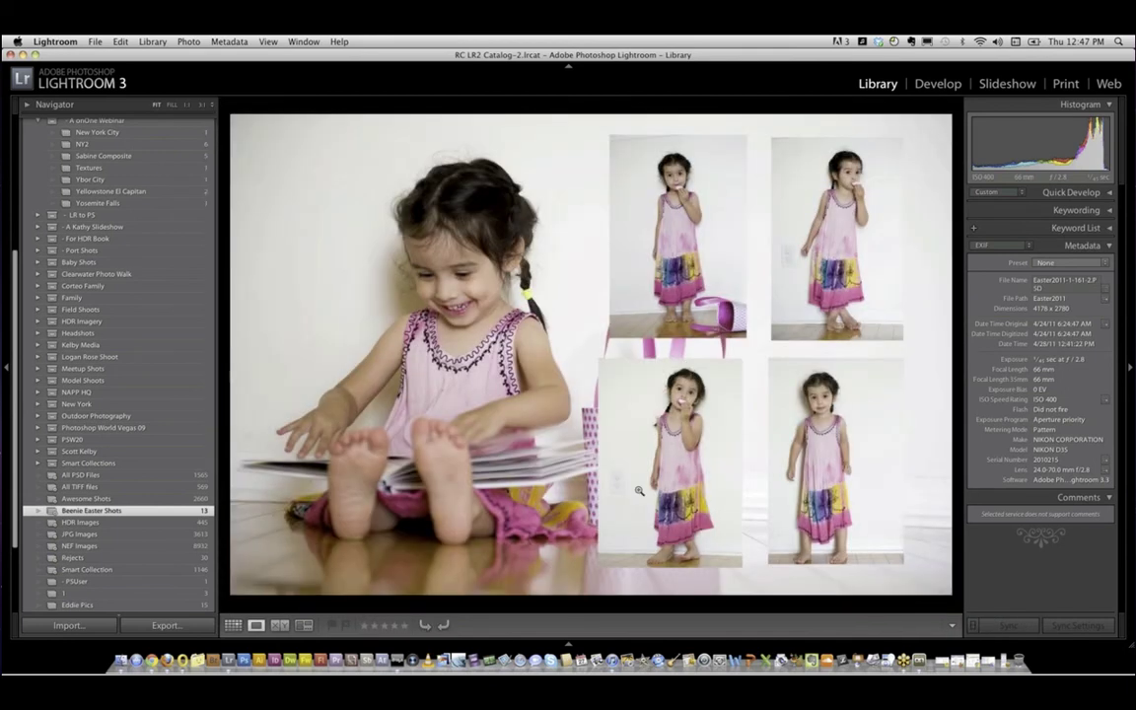
click(636, 483)
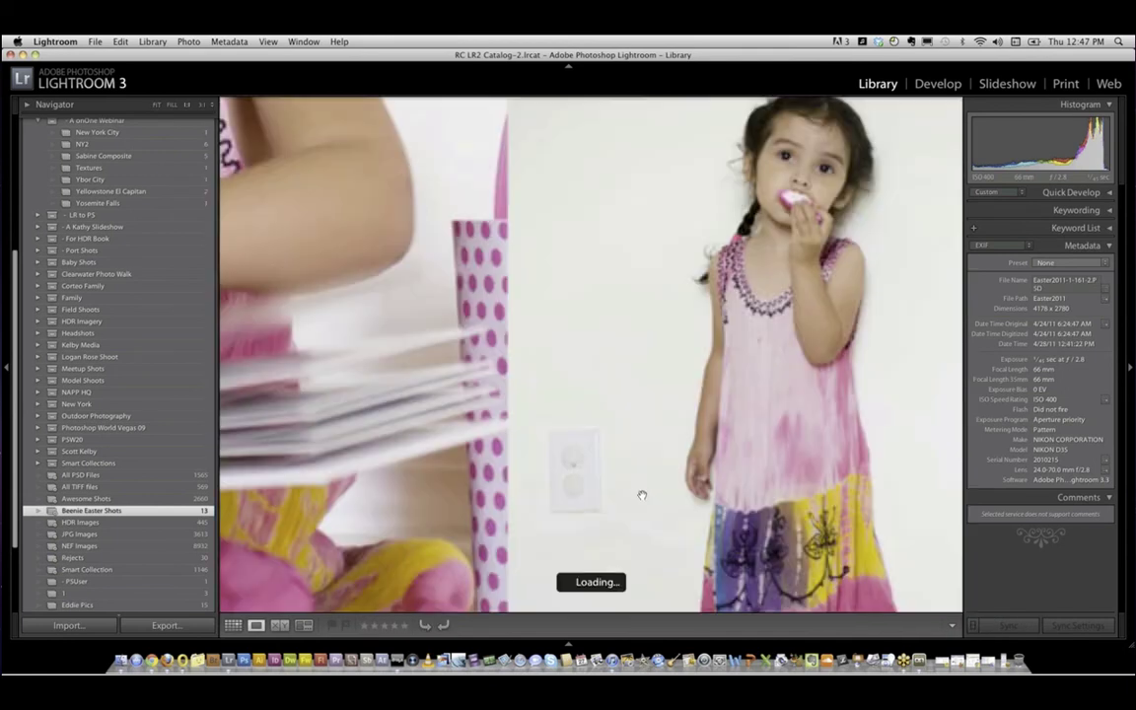
click(937, 84)
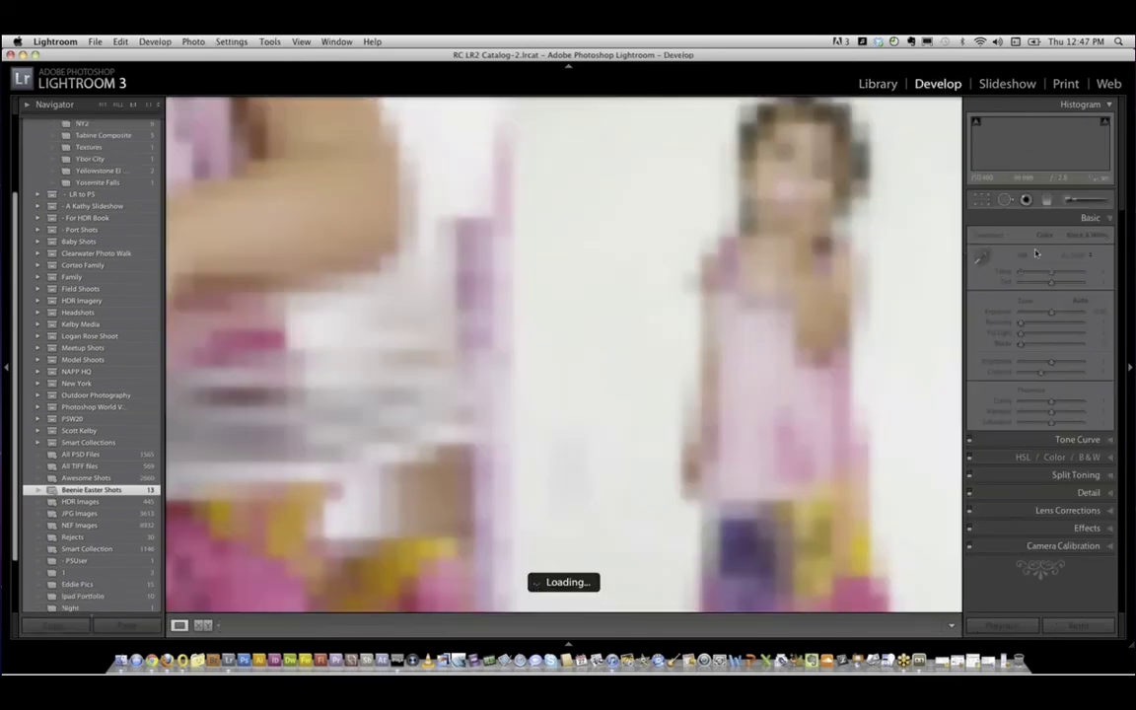
Try a heal spot over the wall outlet, undo it, and settle on a 75 spot size.
key(n)
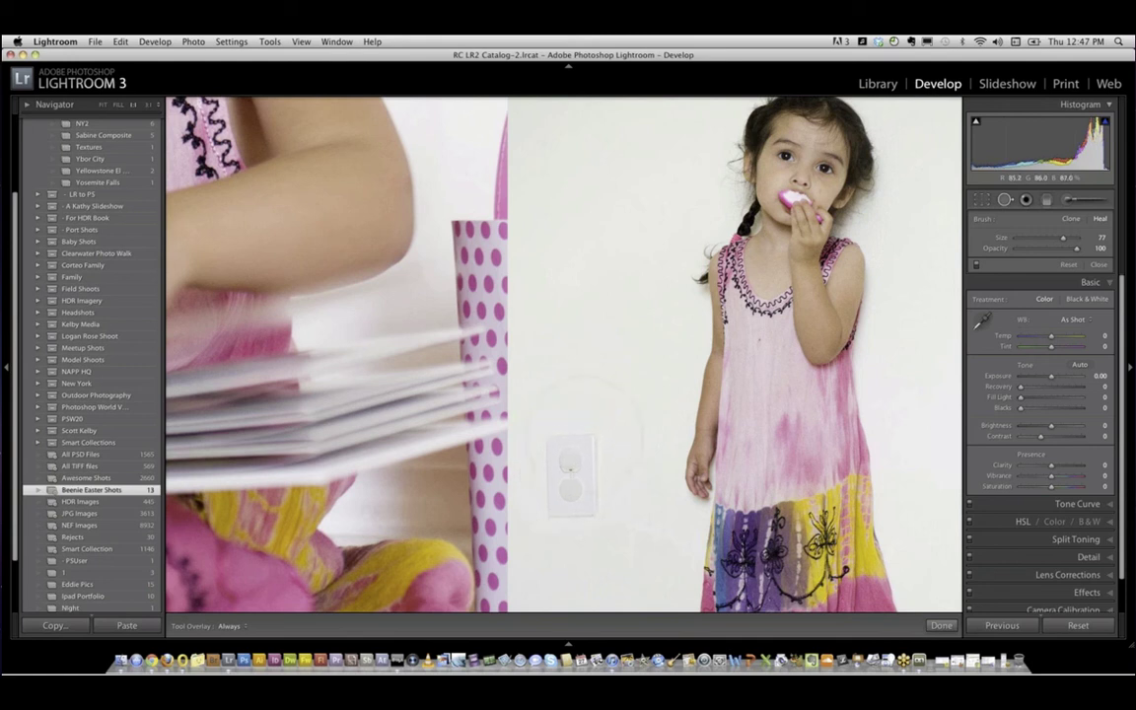
click(573, 467)
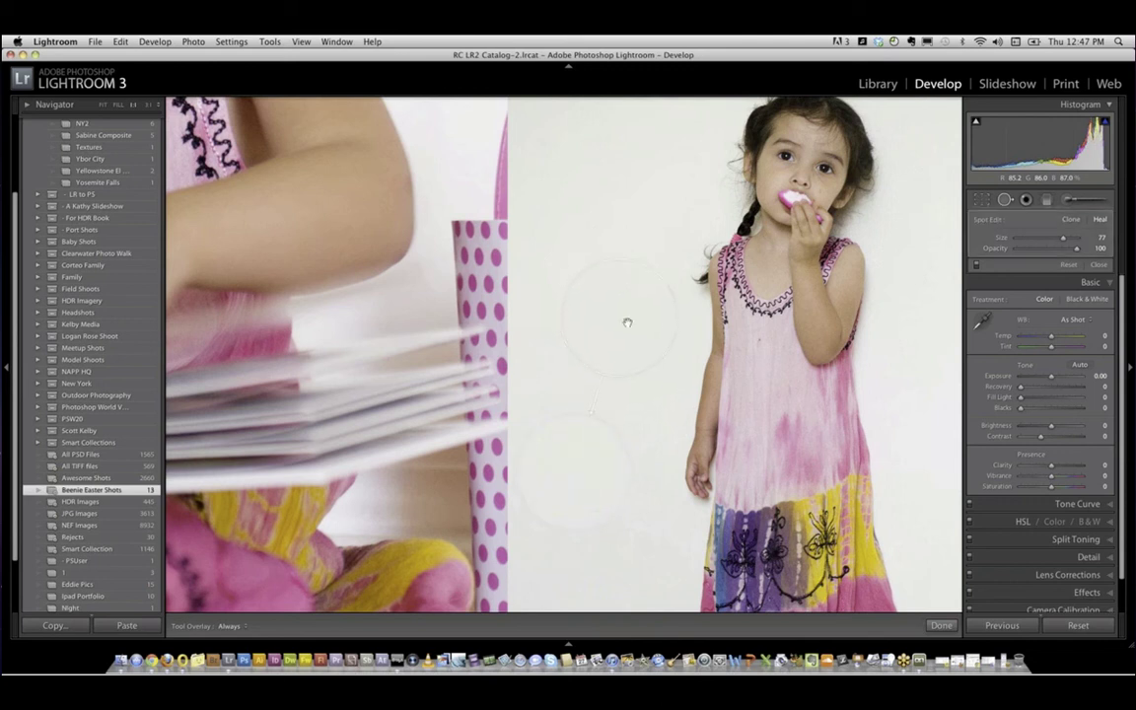
scroll(91, 365, up, 1)
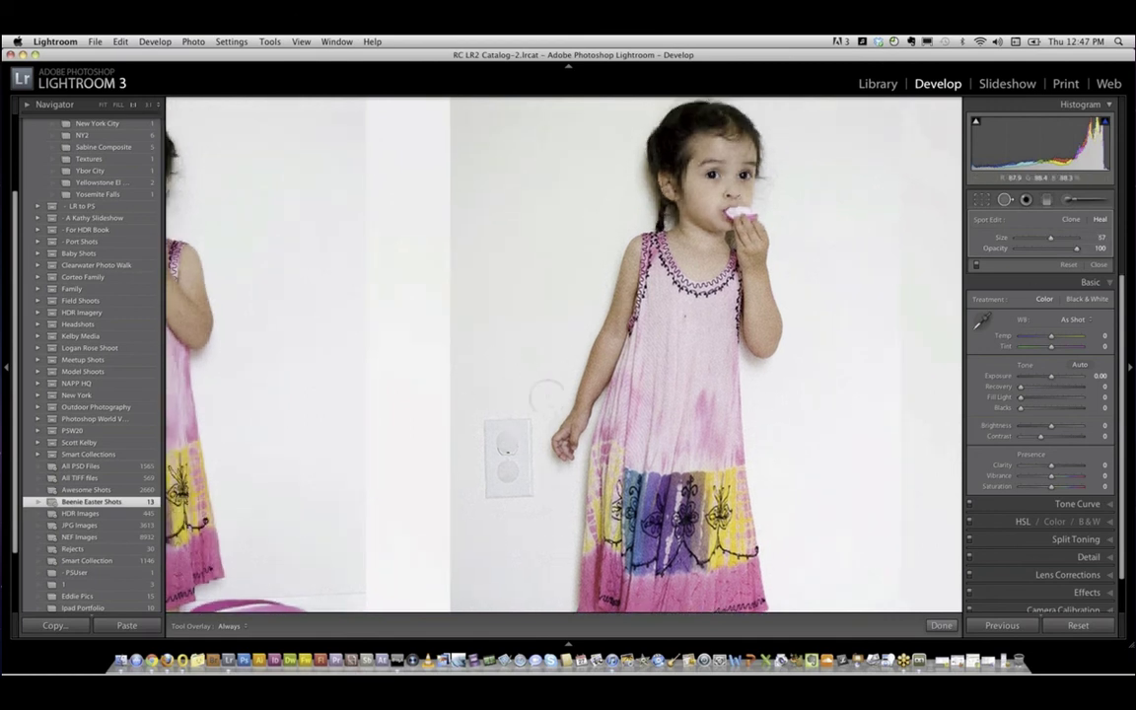
drag(1054, 240, 1058, 240)
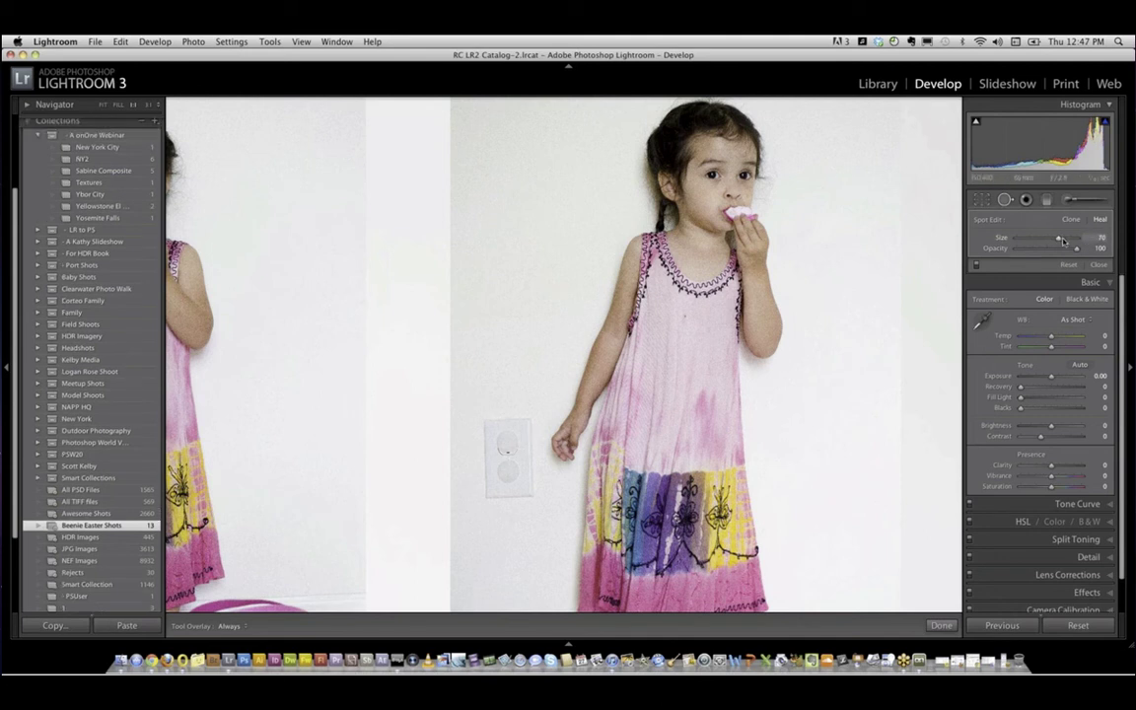
scroll(538, 352, up, 3)
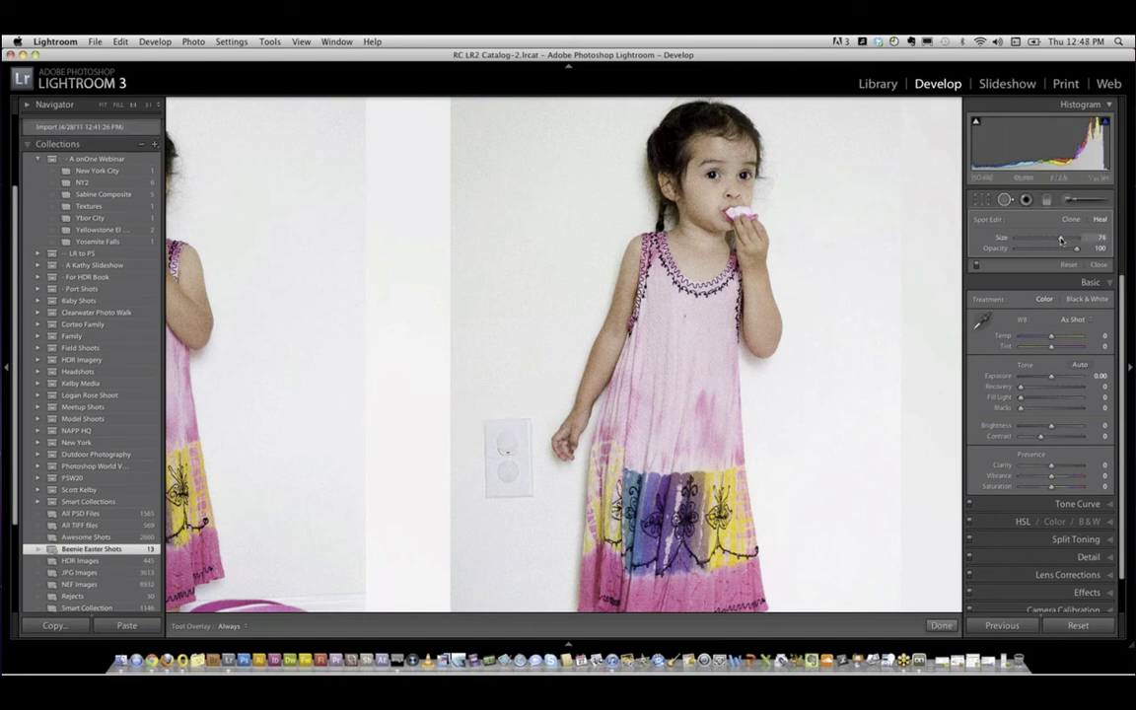
click(505, 439)
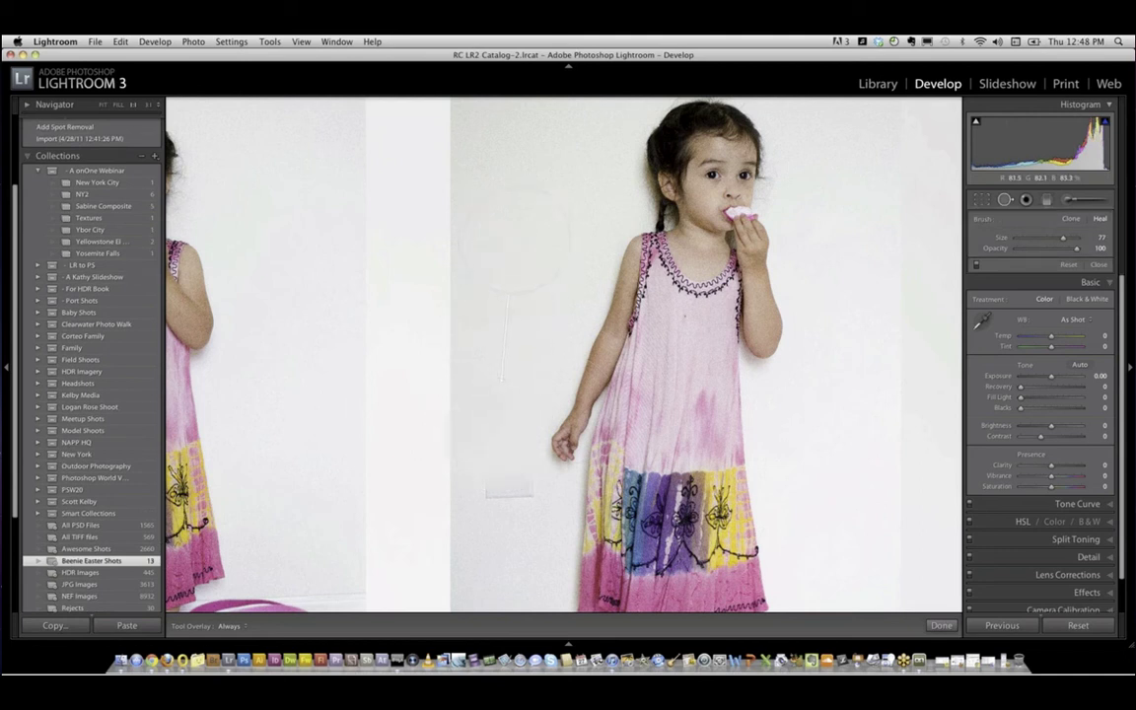
drag(508, 232, 508, 234)
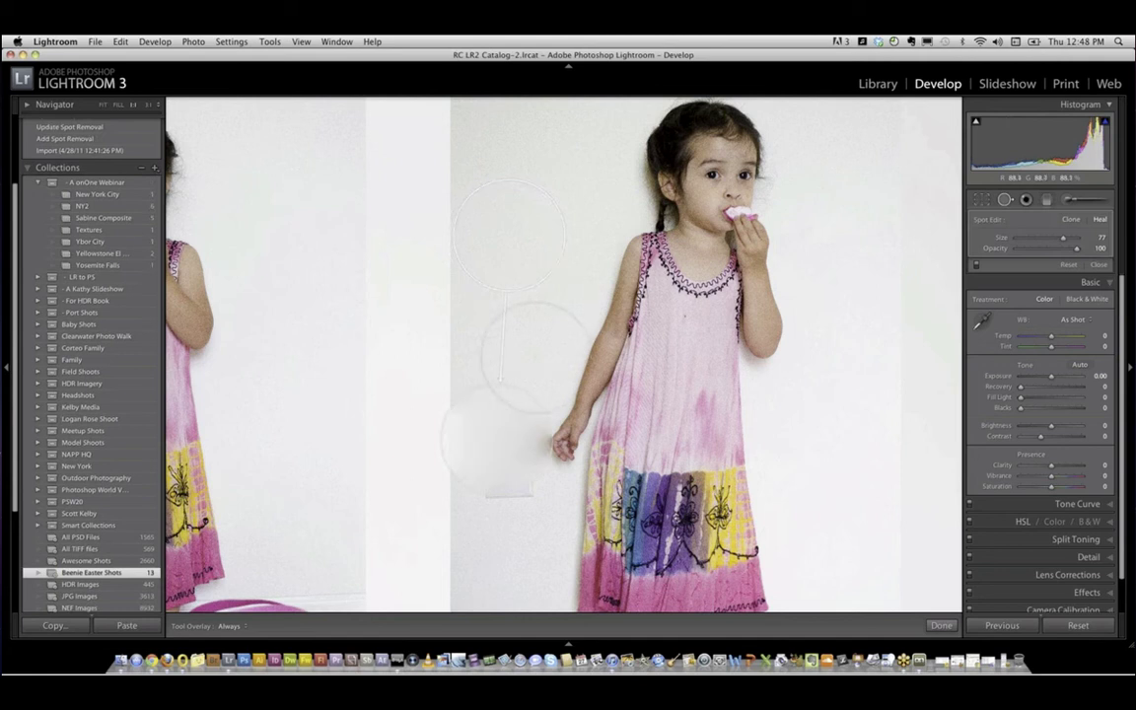
key(super+z)
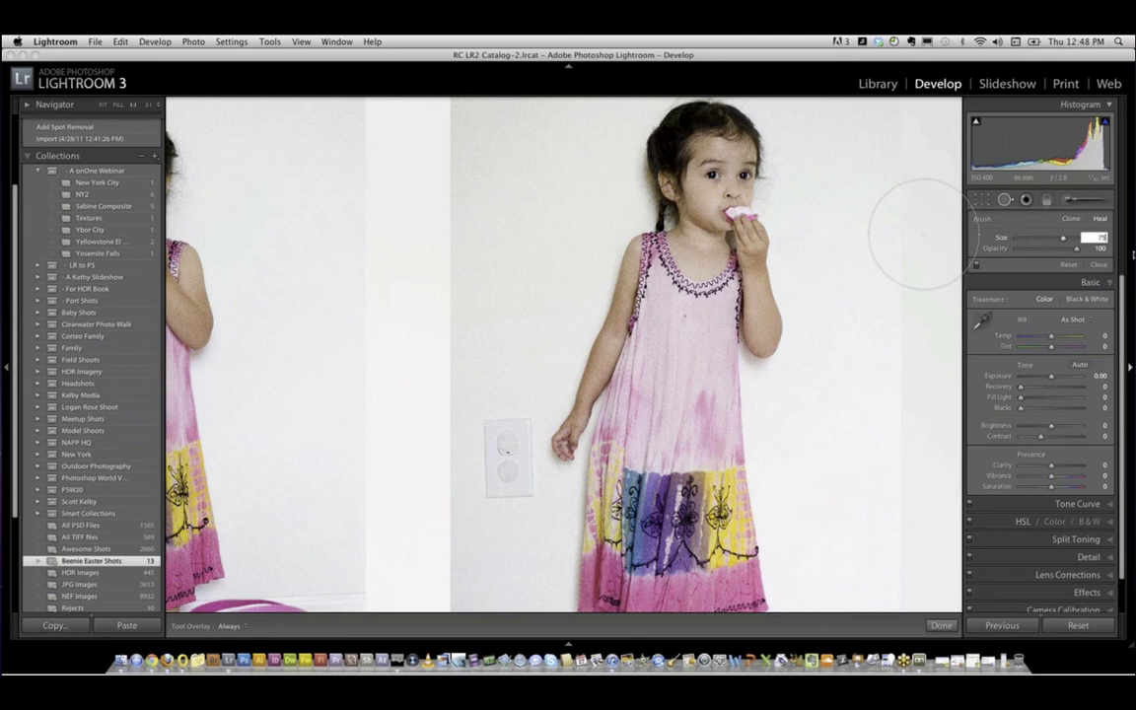
key(Return)
Heal the outlet's upper socket and the wall below it, moving the sources onto clean wall.
click(498, 435)
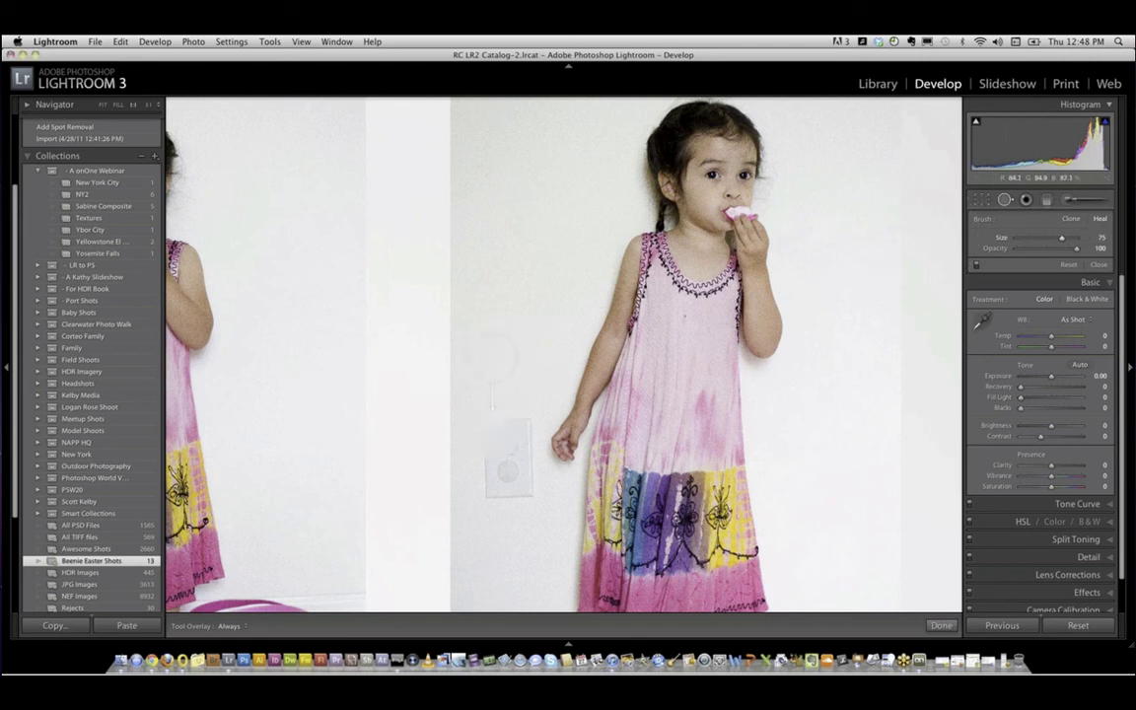
drag(492, 404, 500, 431)
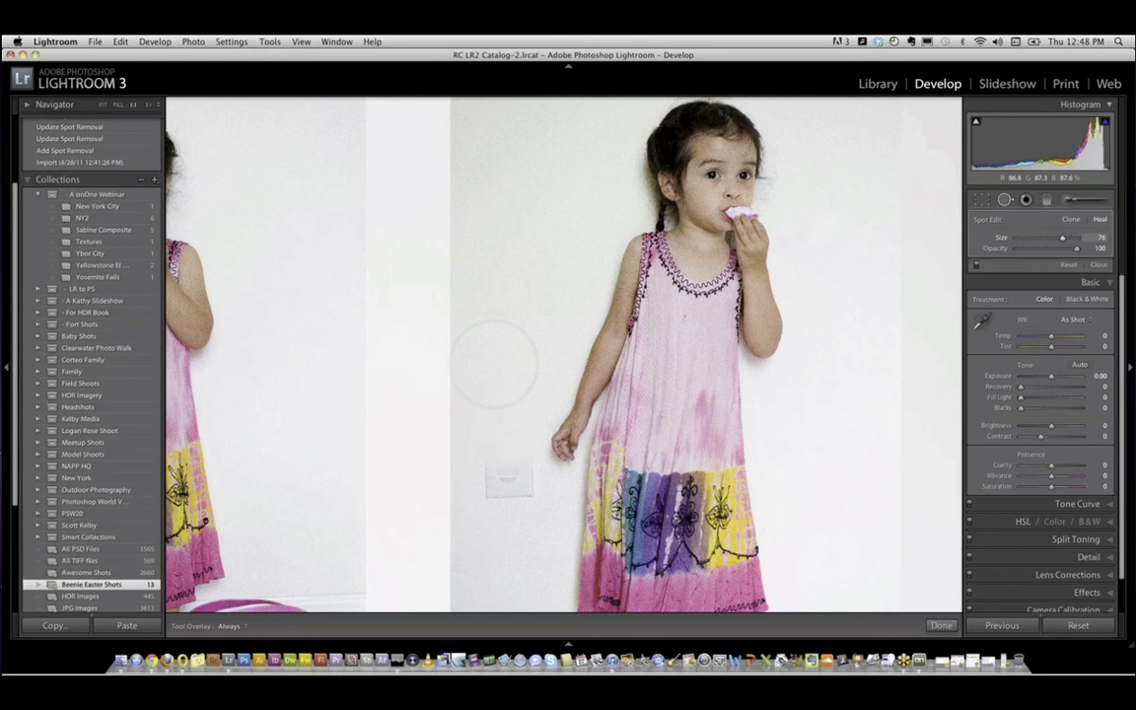
drag(512, 434, 530, 517)
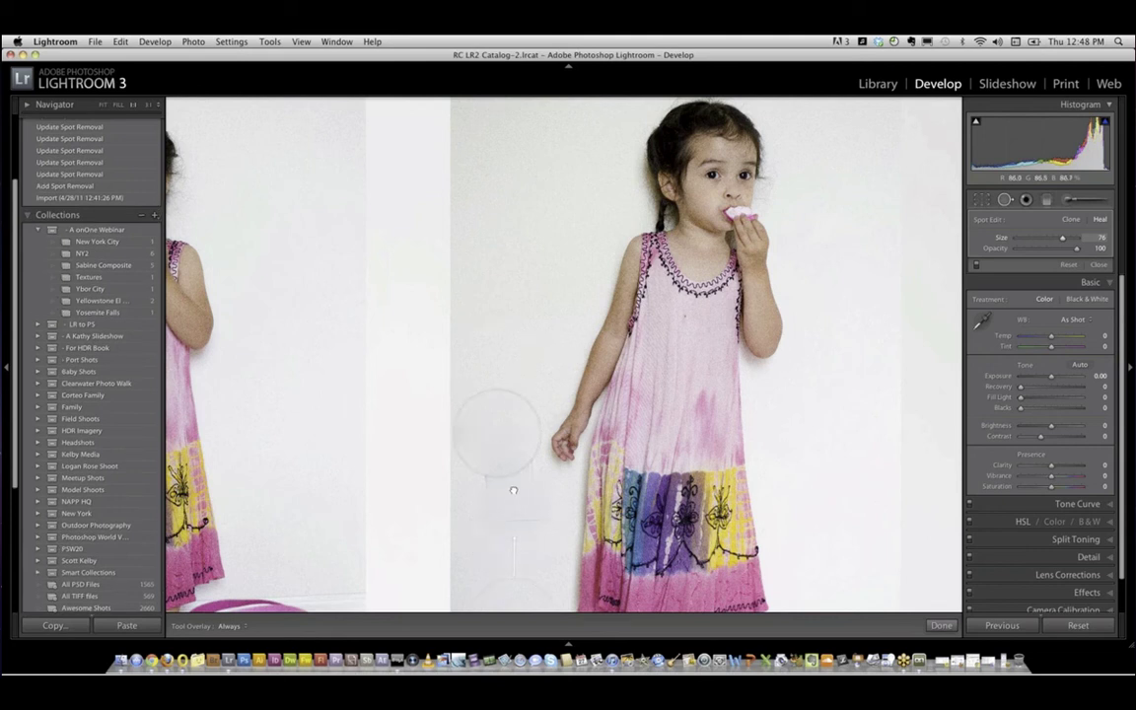
click(500, 537)
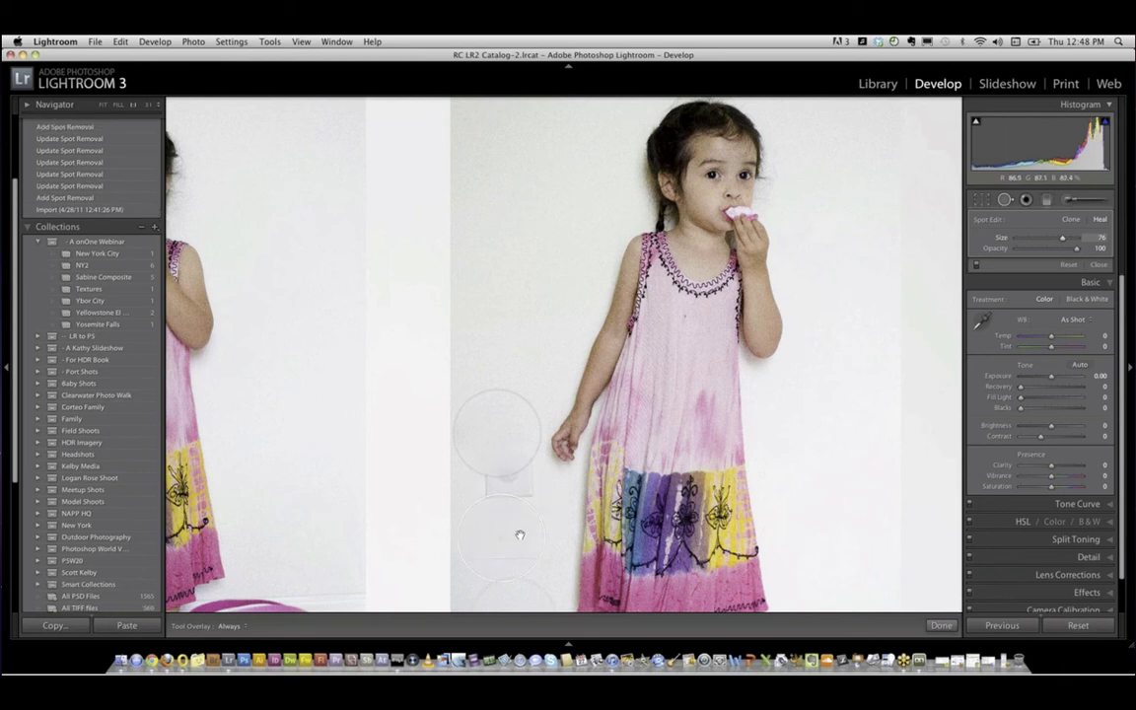
drag(523, 531, 499, 535)
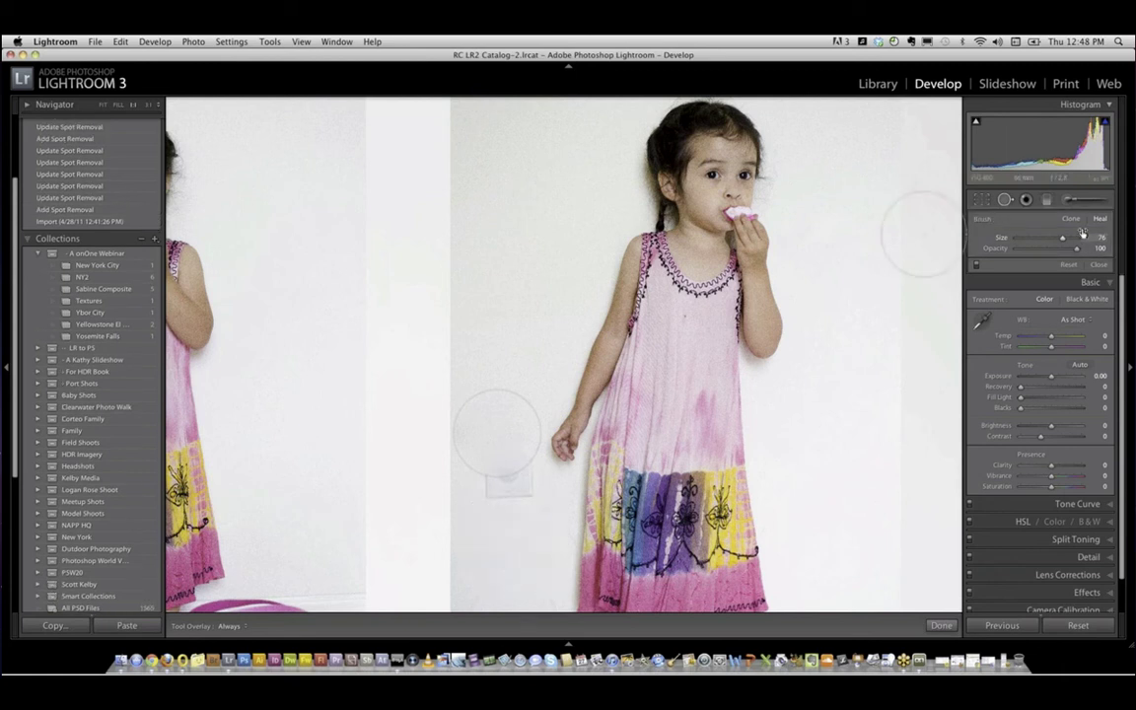
Shrink the brush to 74, delete two bad spots, add a final patch, and finish.
drag(1064, 239, 1061, 239)
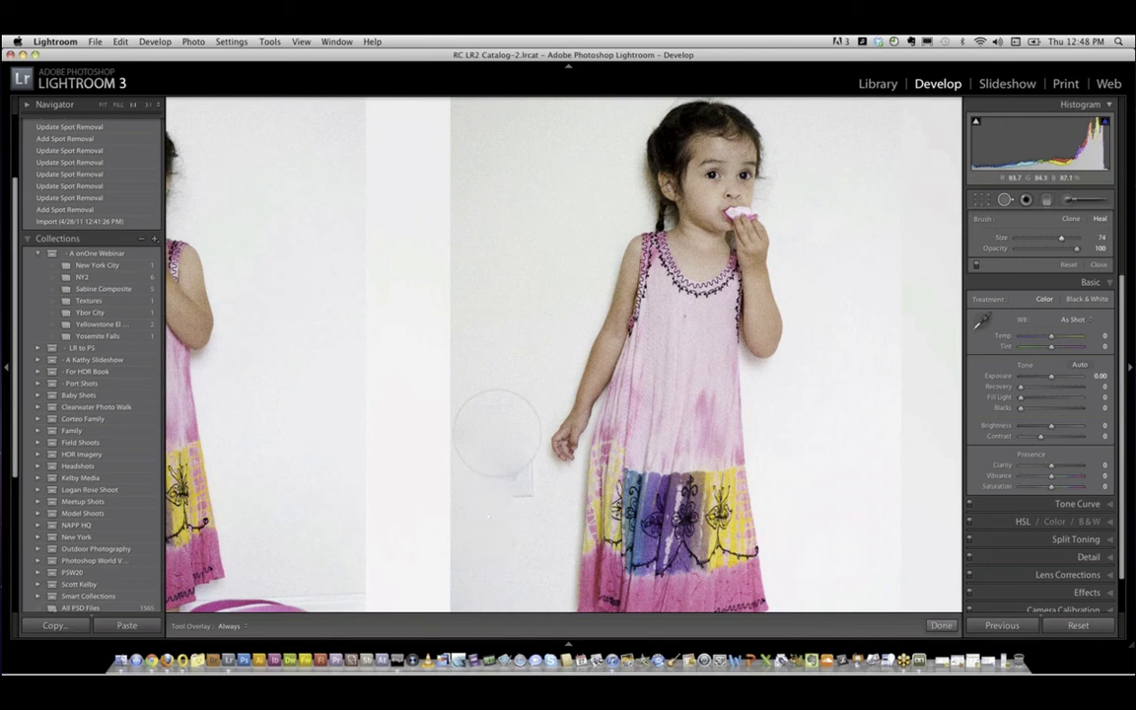
click(503, 556)
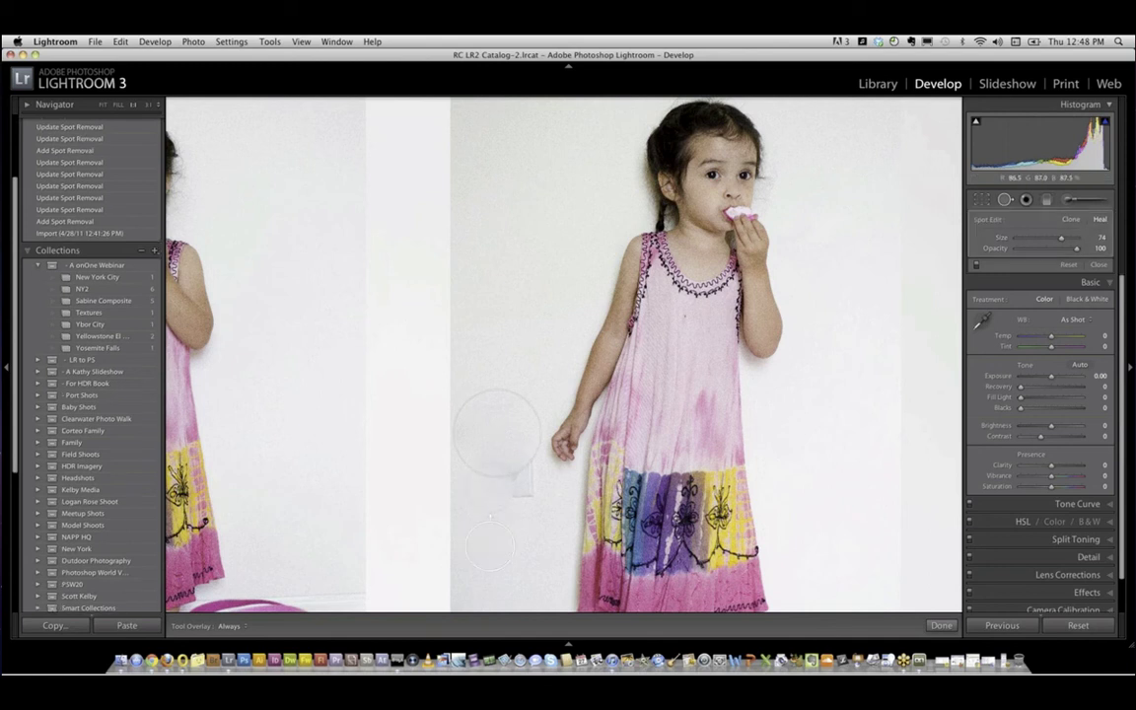
key(Delete)
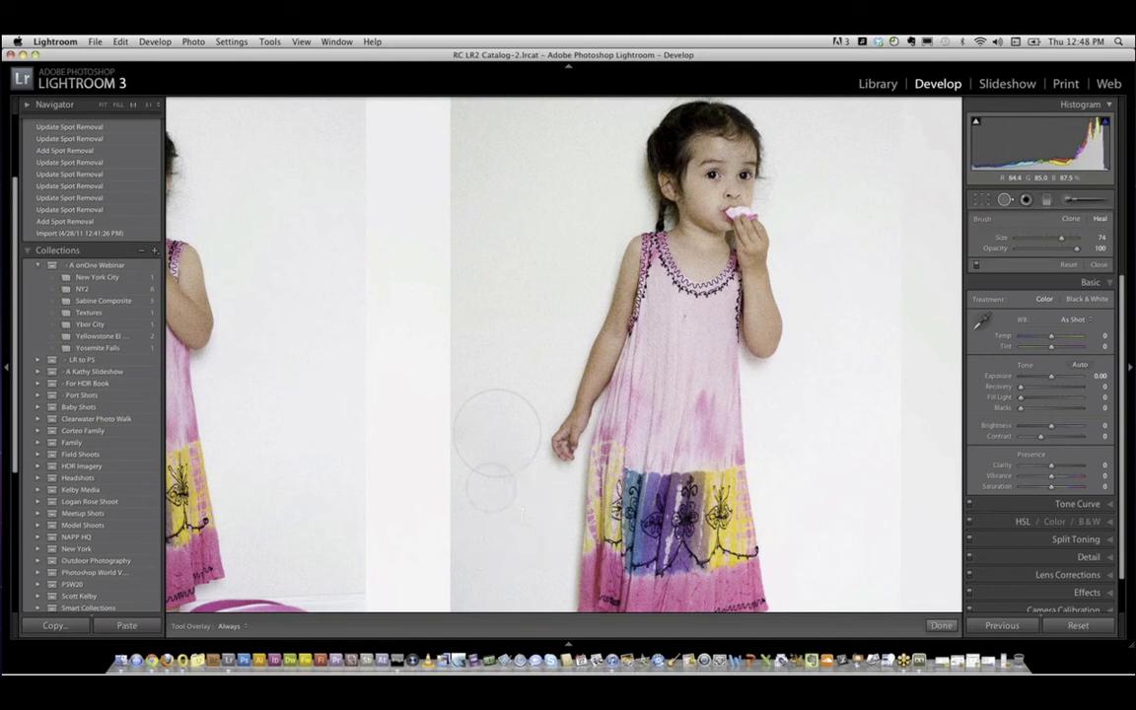
click(520, 548)
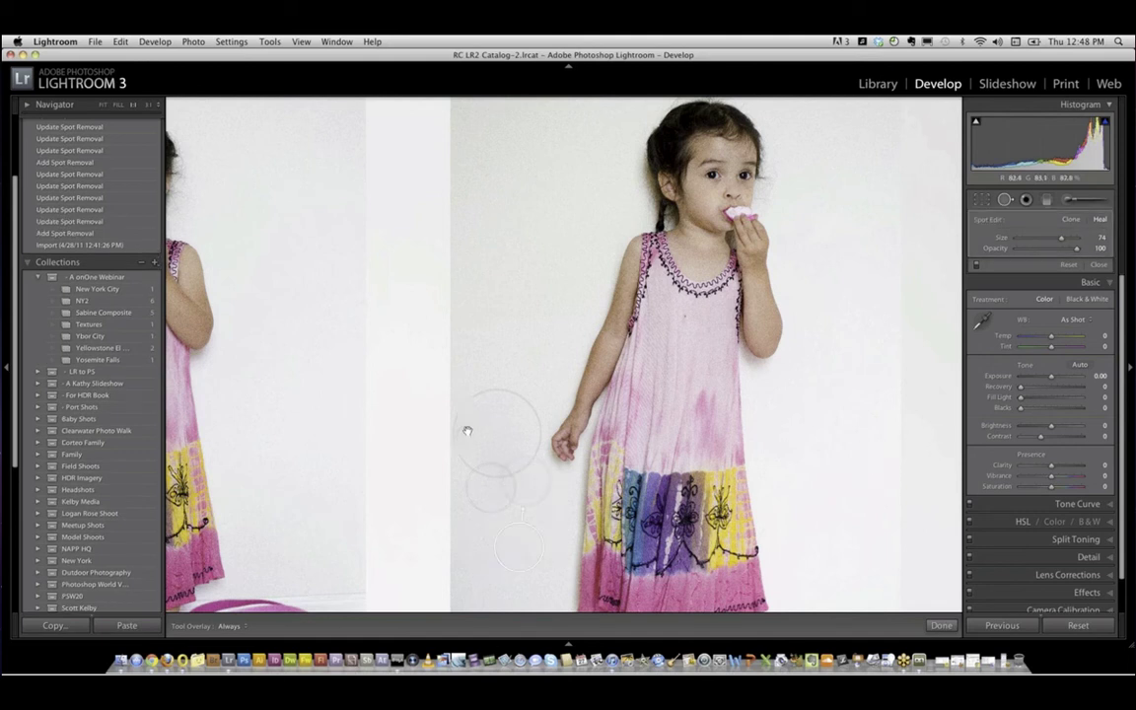
key(Delete)
click(501, 434)
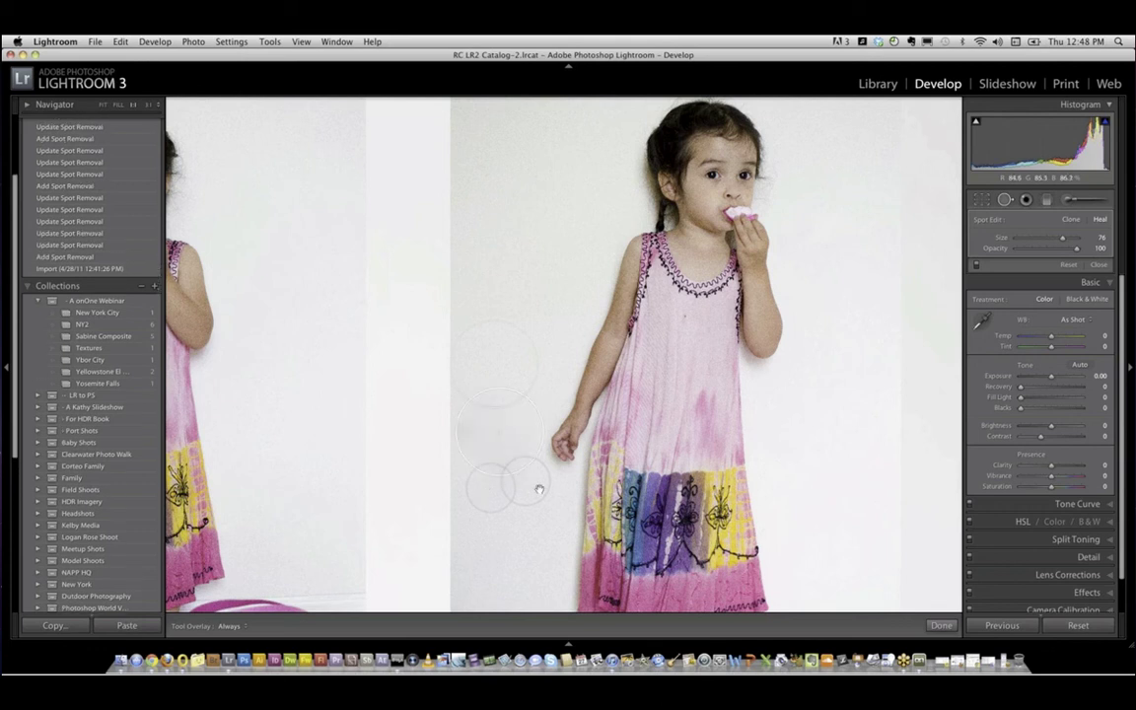
click(1005, 199)
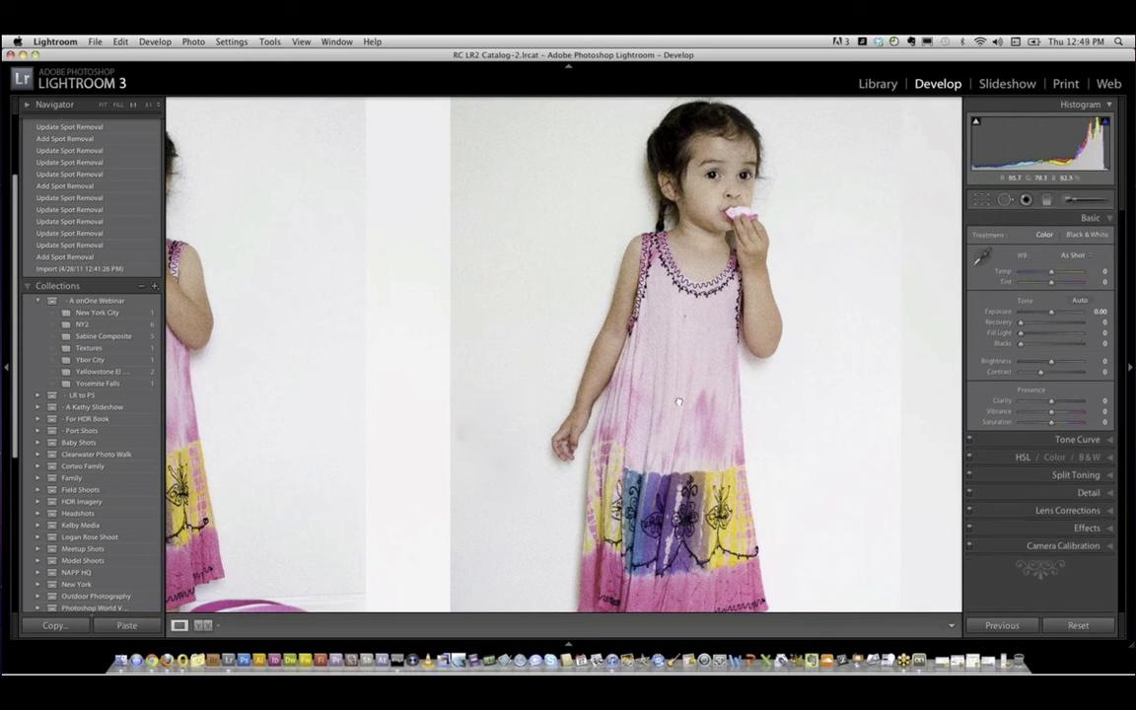
click(676, 416)
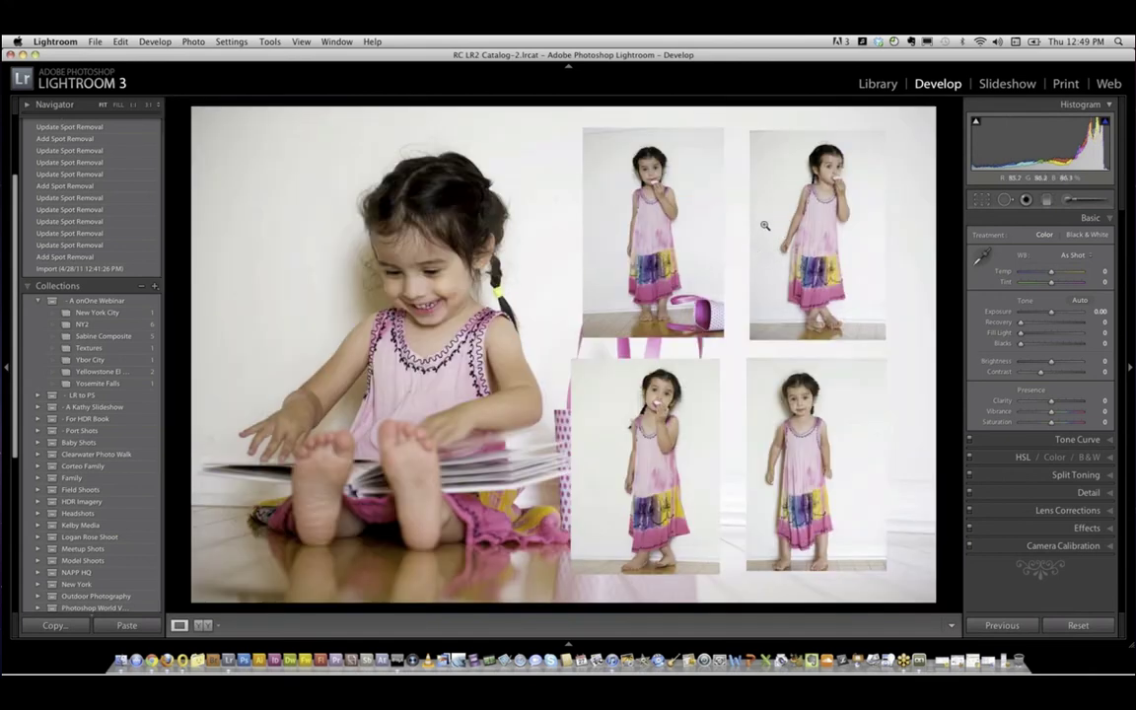
click(785, 260)
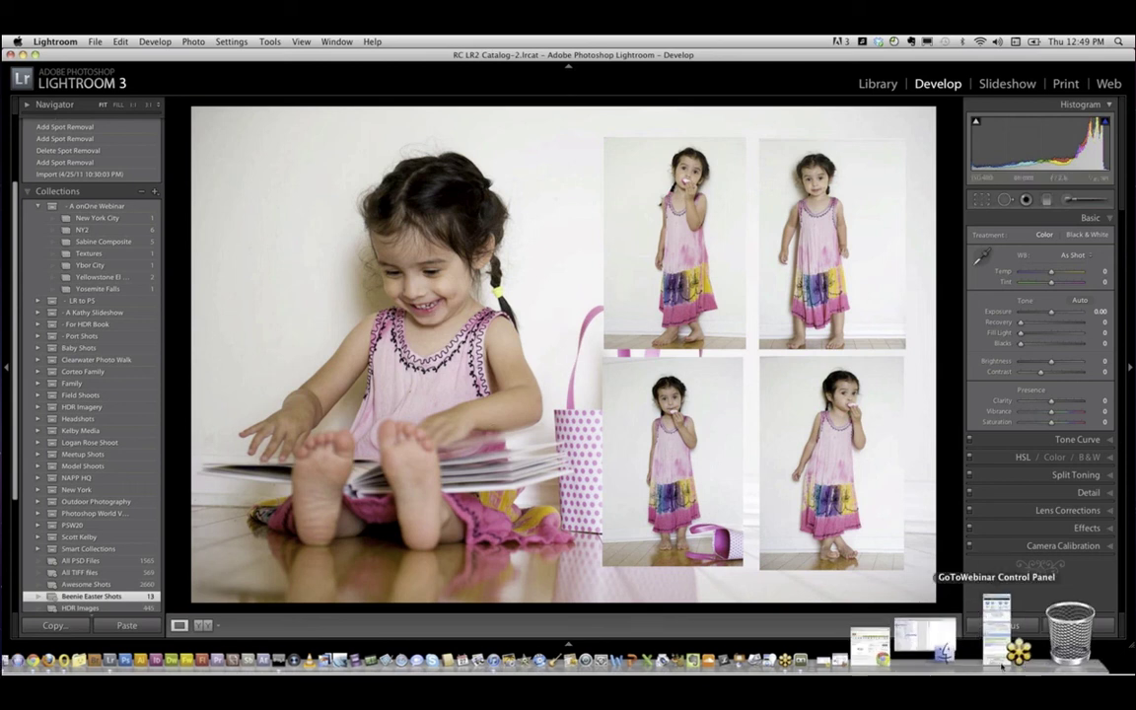
click(1012, 624)
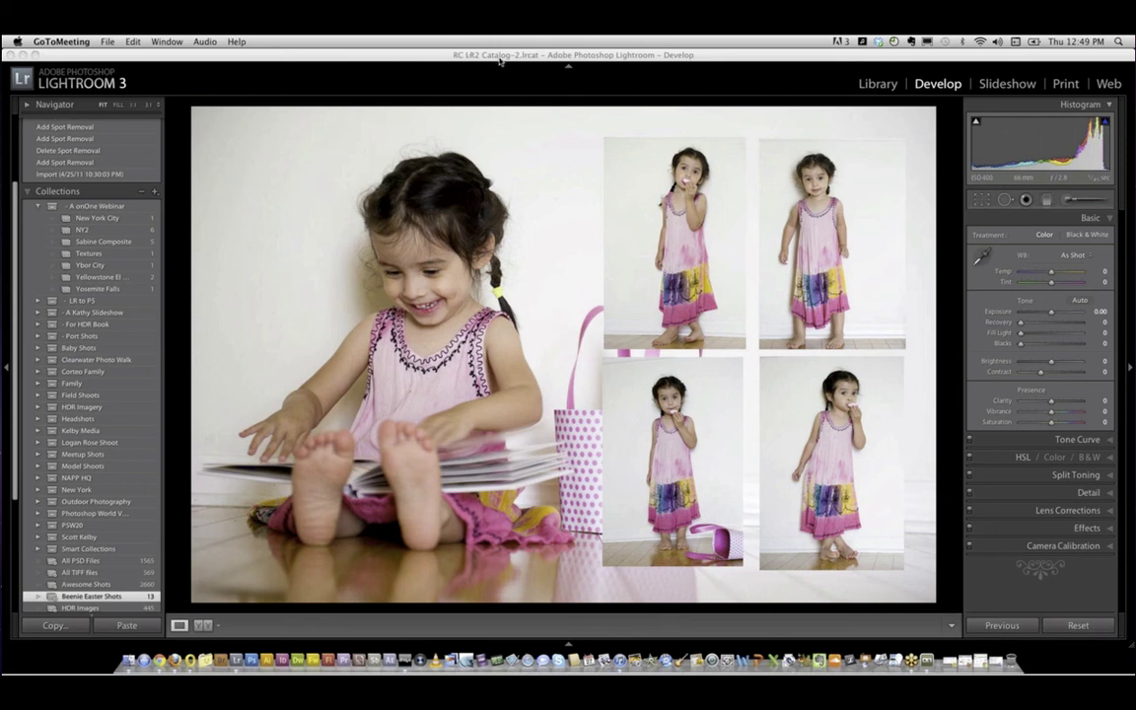
click(470, 55)
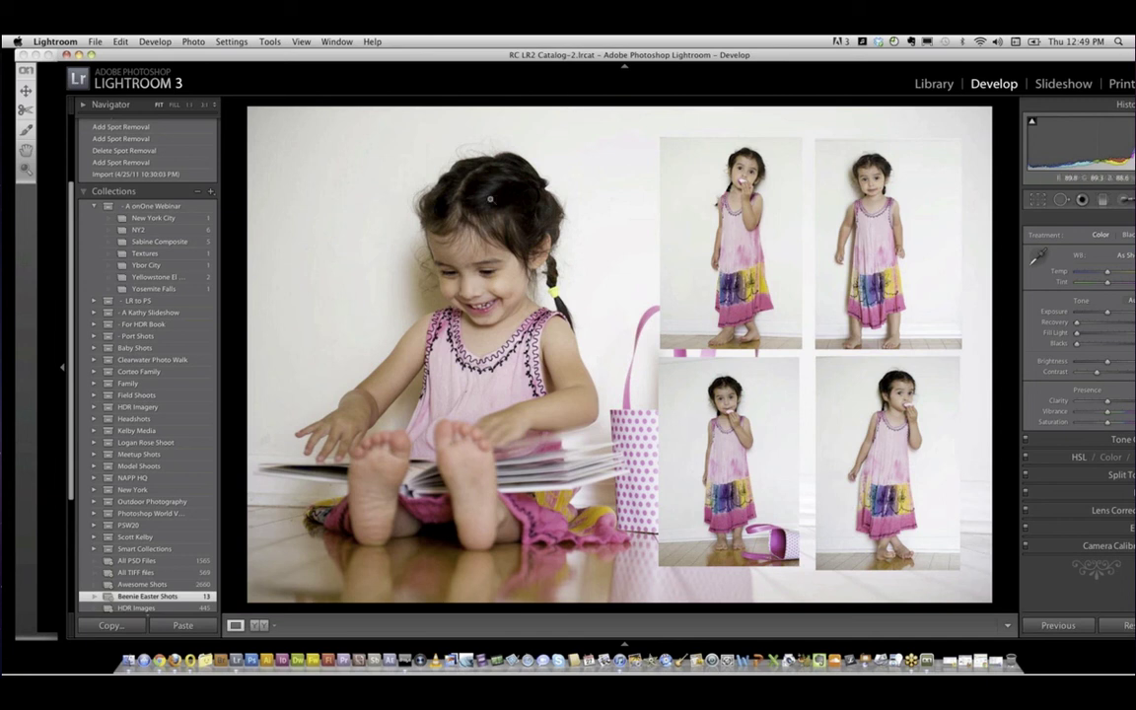
Bring Chrome forward and go back through its history to the manfrotto arm search results.
click(149, 643)
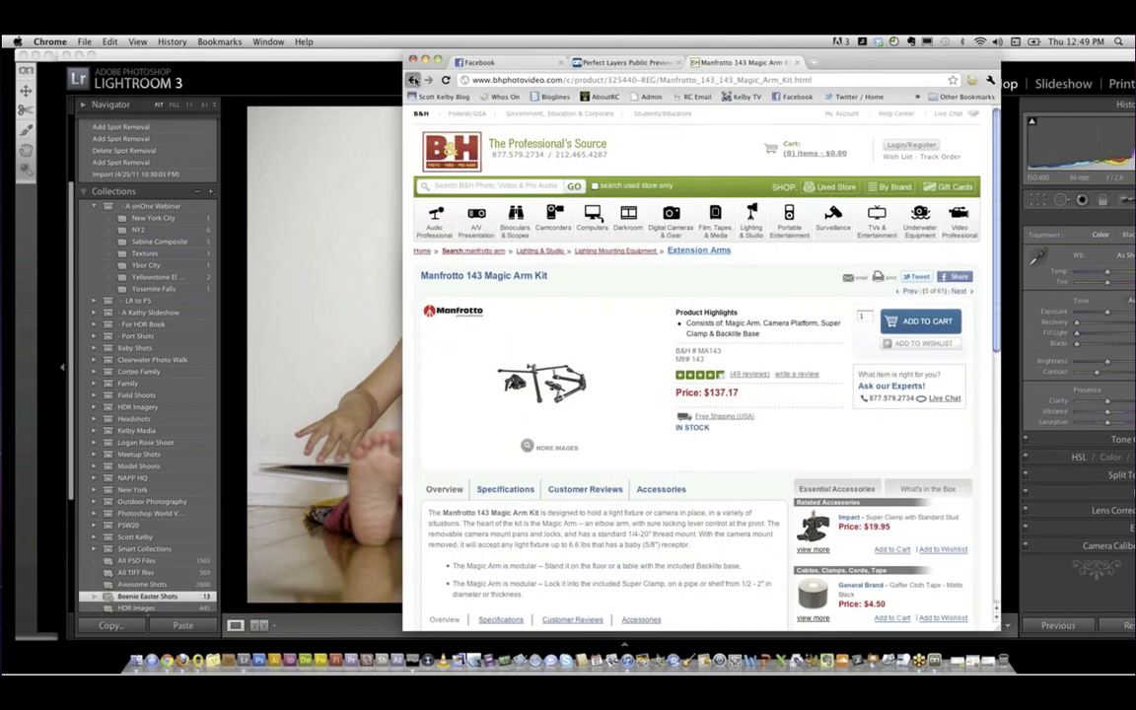
click(413, 79)
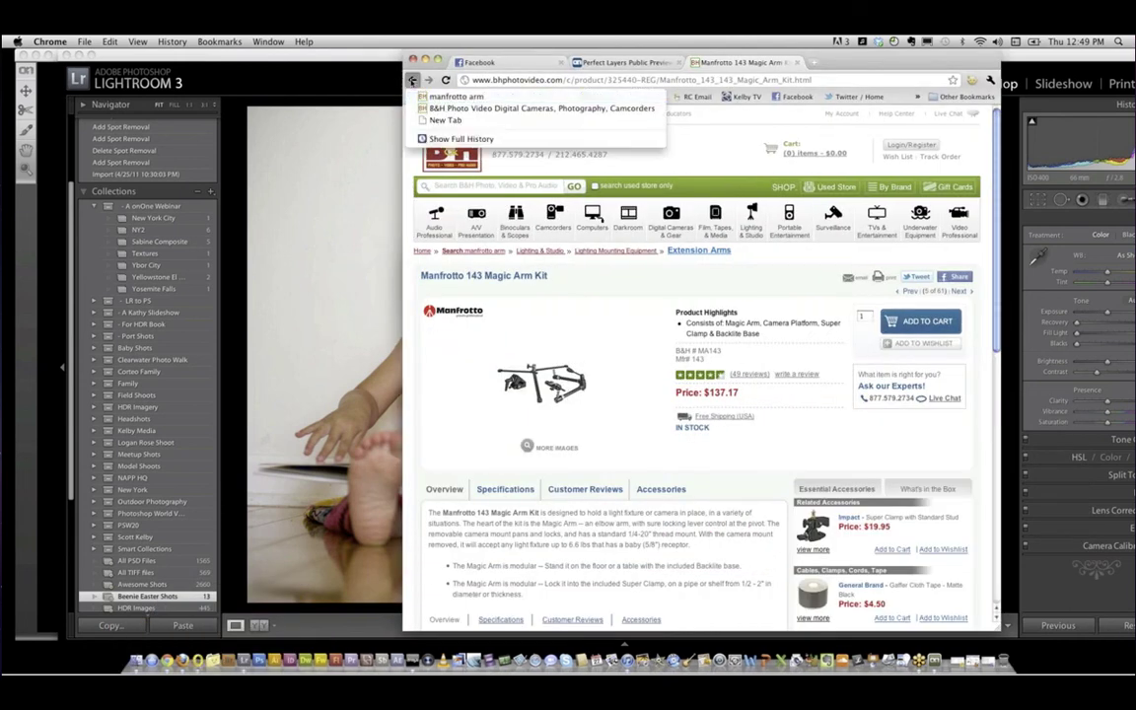
click(426, 95)
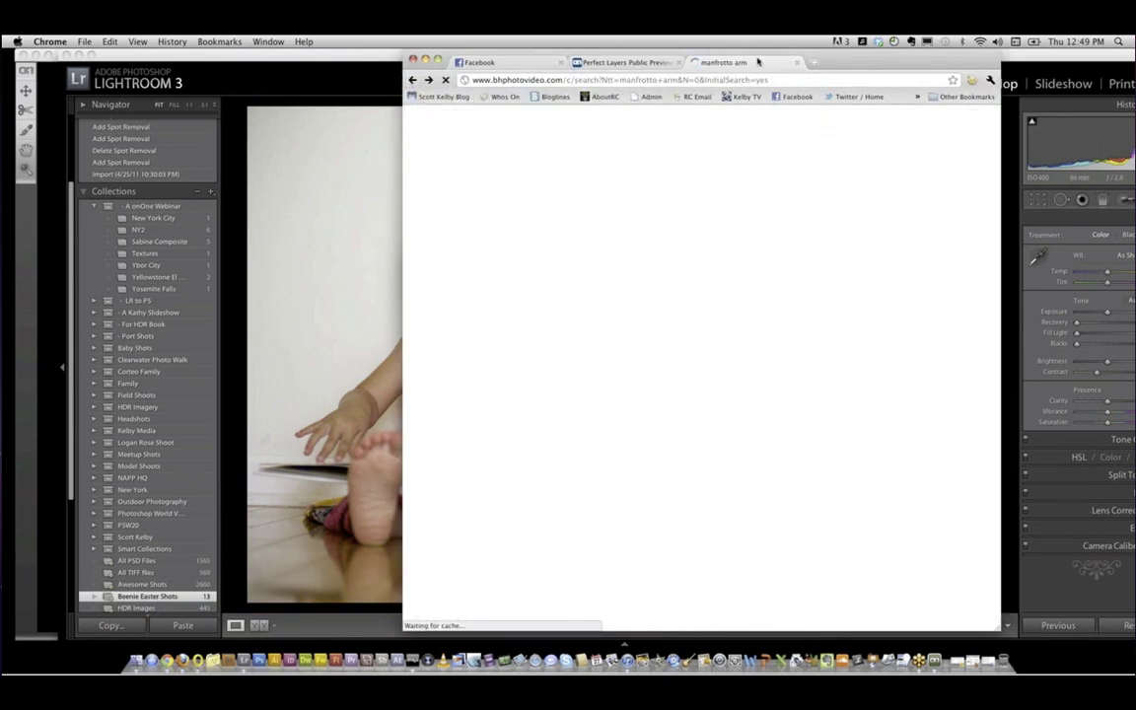
drag(797, 60, 663, 60)
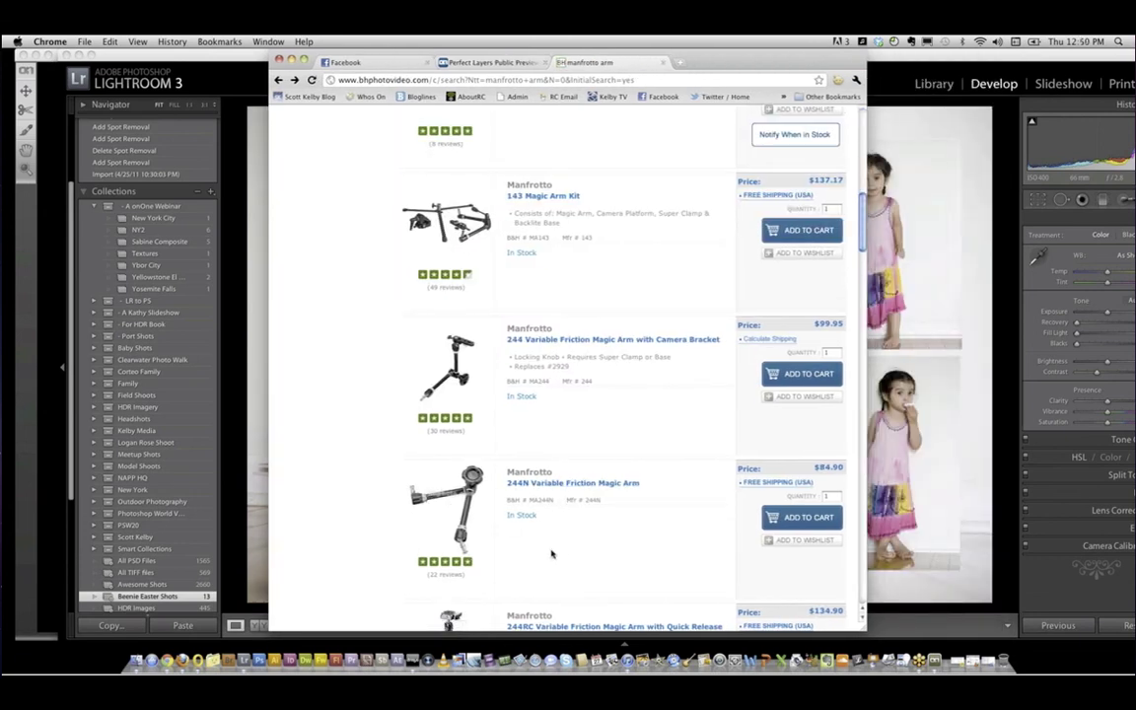
scroll(553, 551, down, 10)
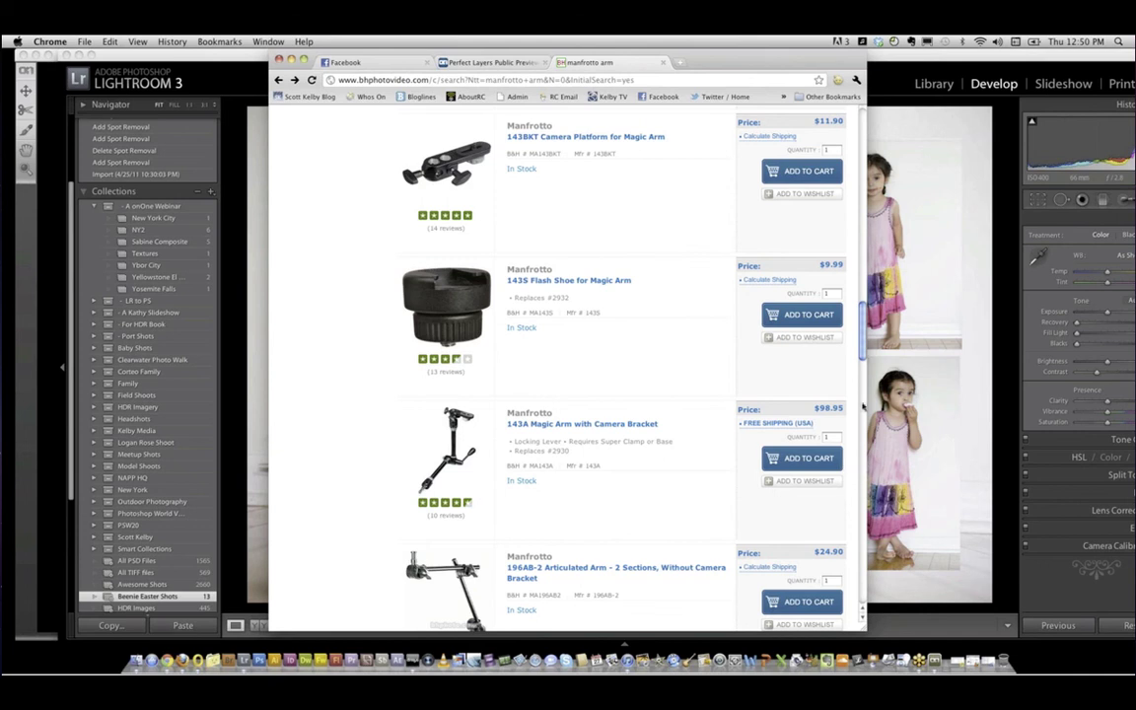
scroll(592, 345, down, 3)
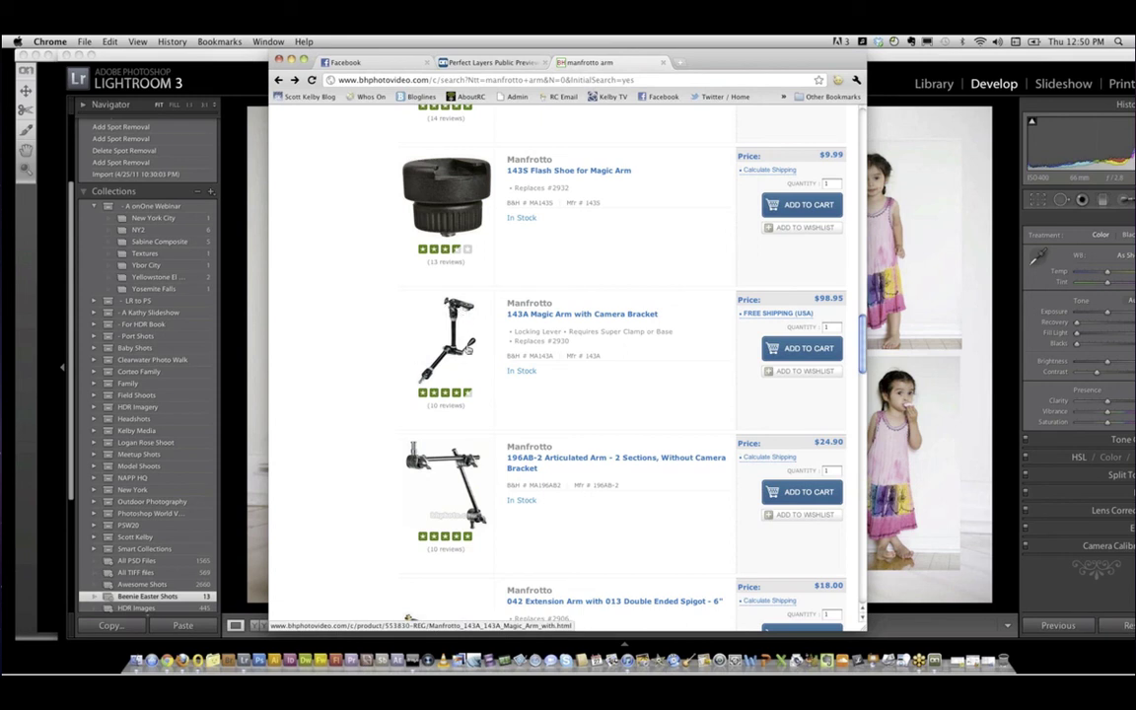
drag(860, 340, 847, 300)
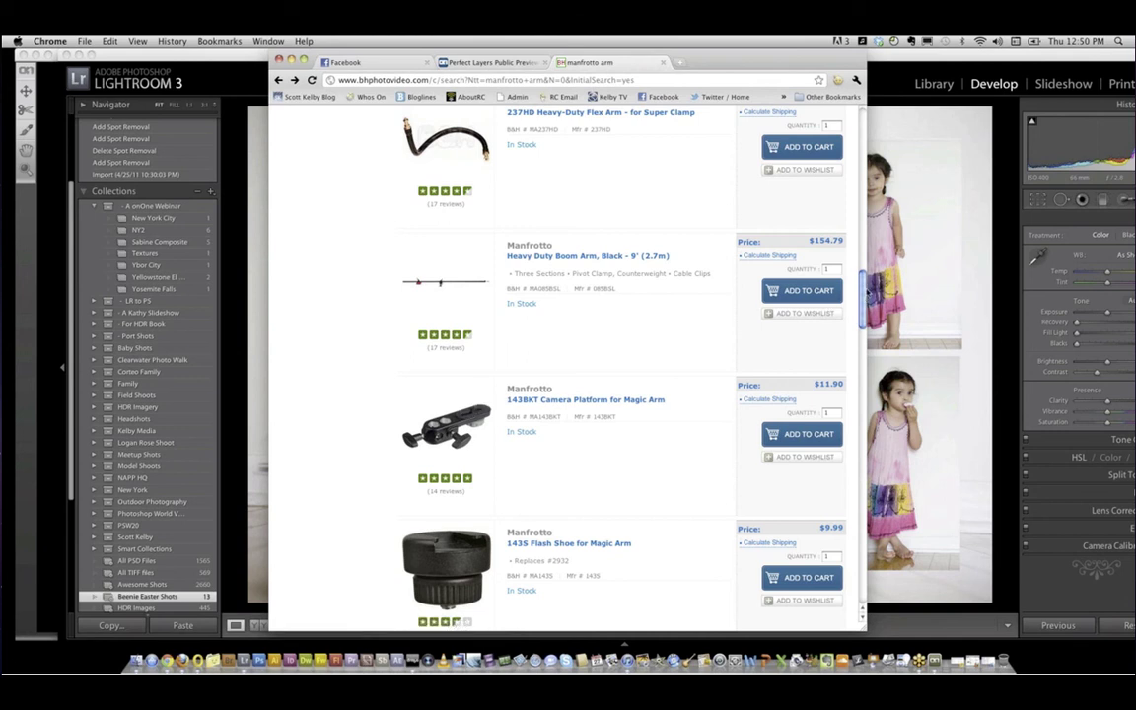
scroll(862, 254, up, 1)
scroll(862, 254, up, 10)
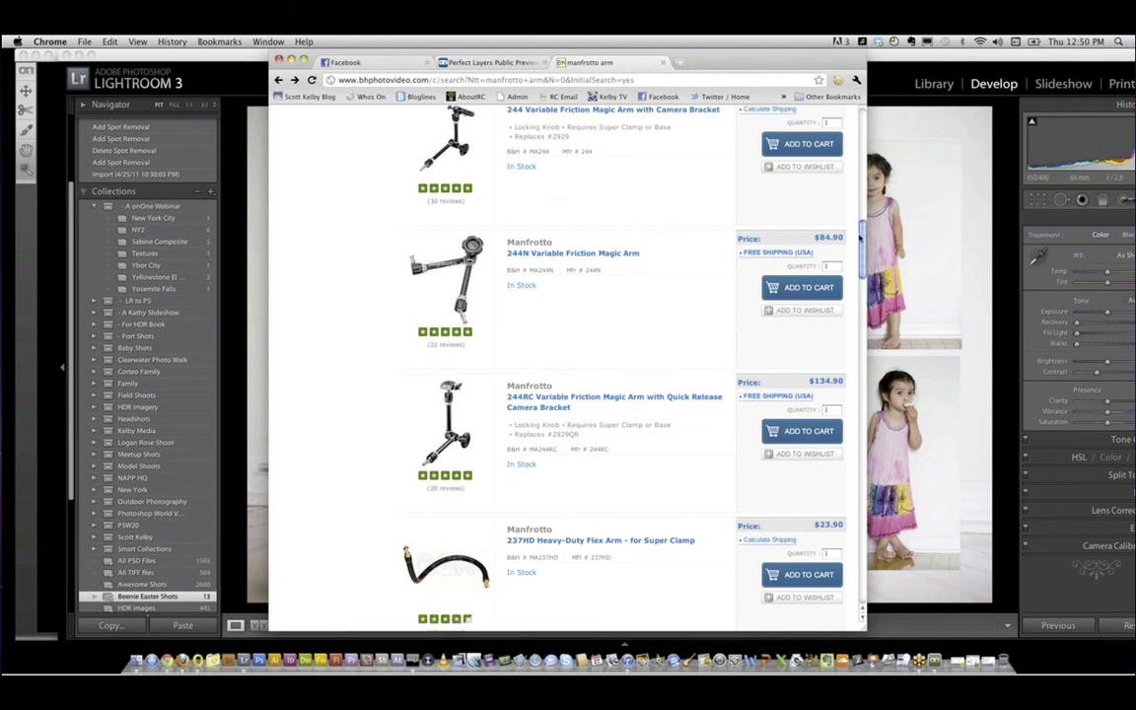
scroll(864, 223, up, 3)
scroll(864, 223, up, 10)
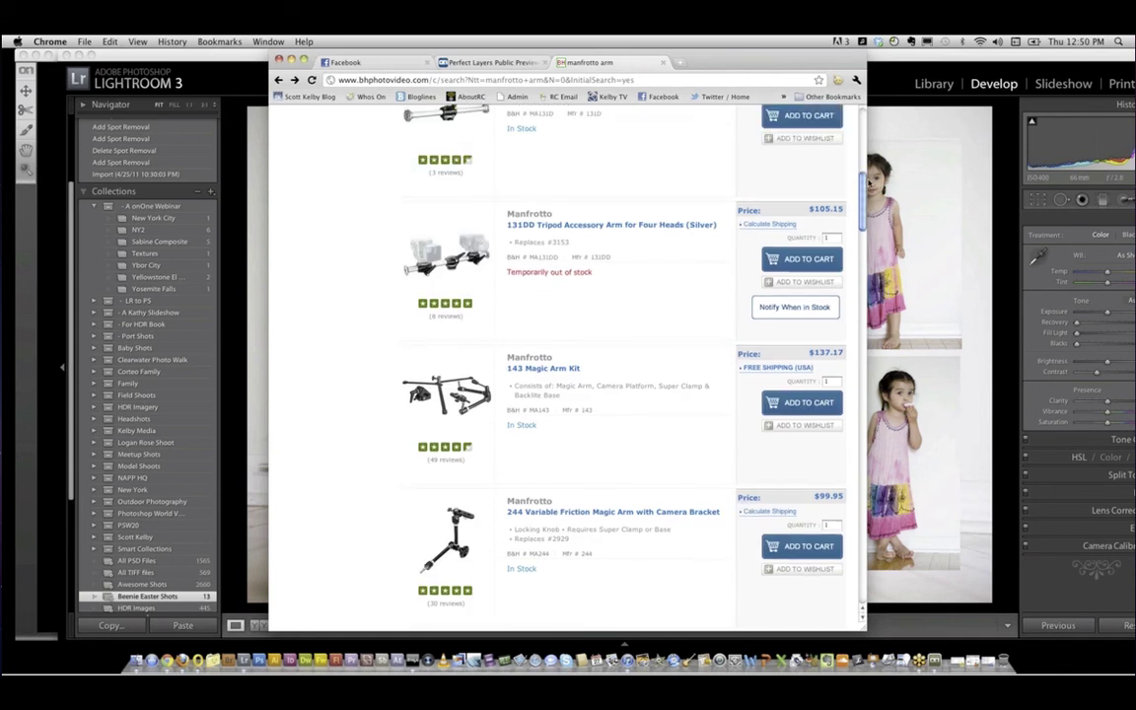
scroll(592, 365, down, 8)
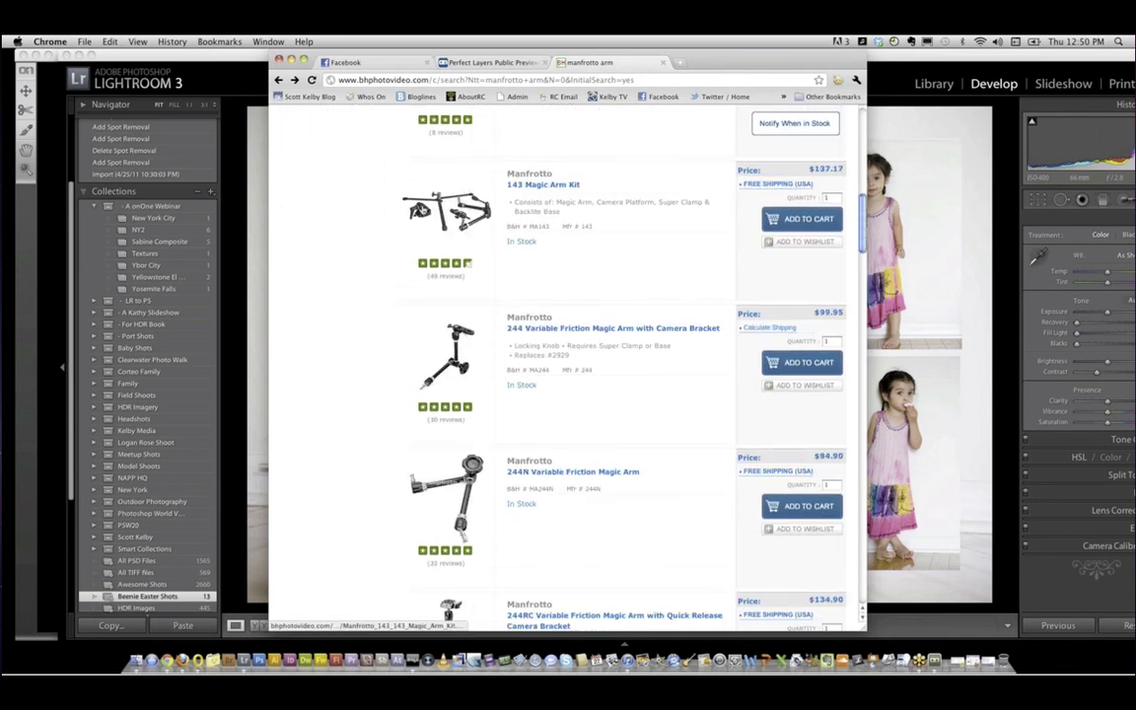
Open the Manfrotto 143 Magic Arm Kit page and select the Impact Super Clamp accessory name.
click(434, 220)
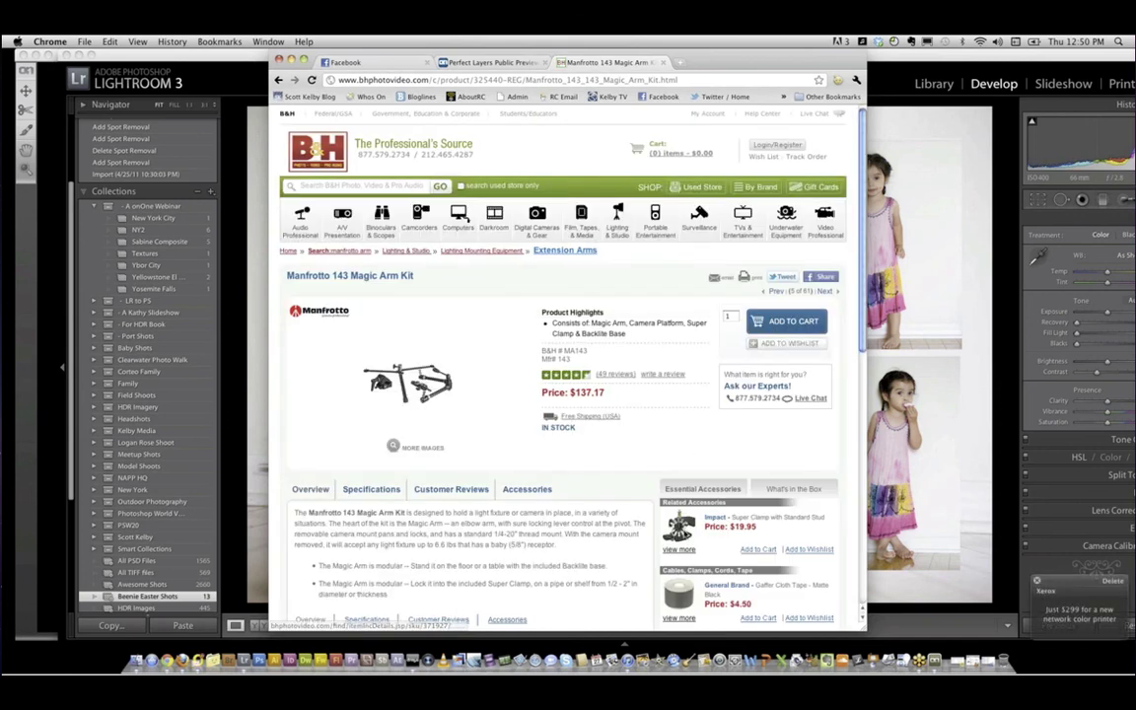
click(678, 528)
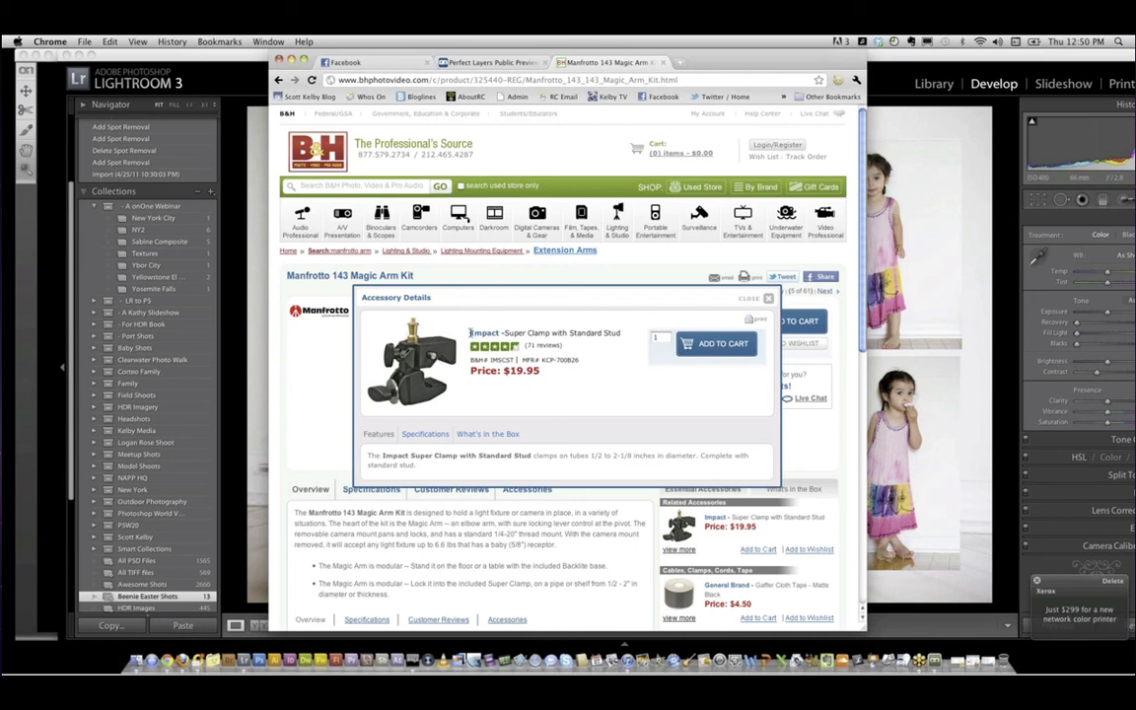
drag(464, 332, 551, 334)
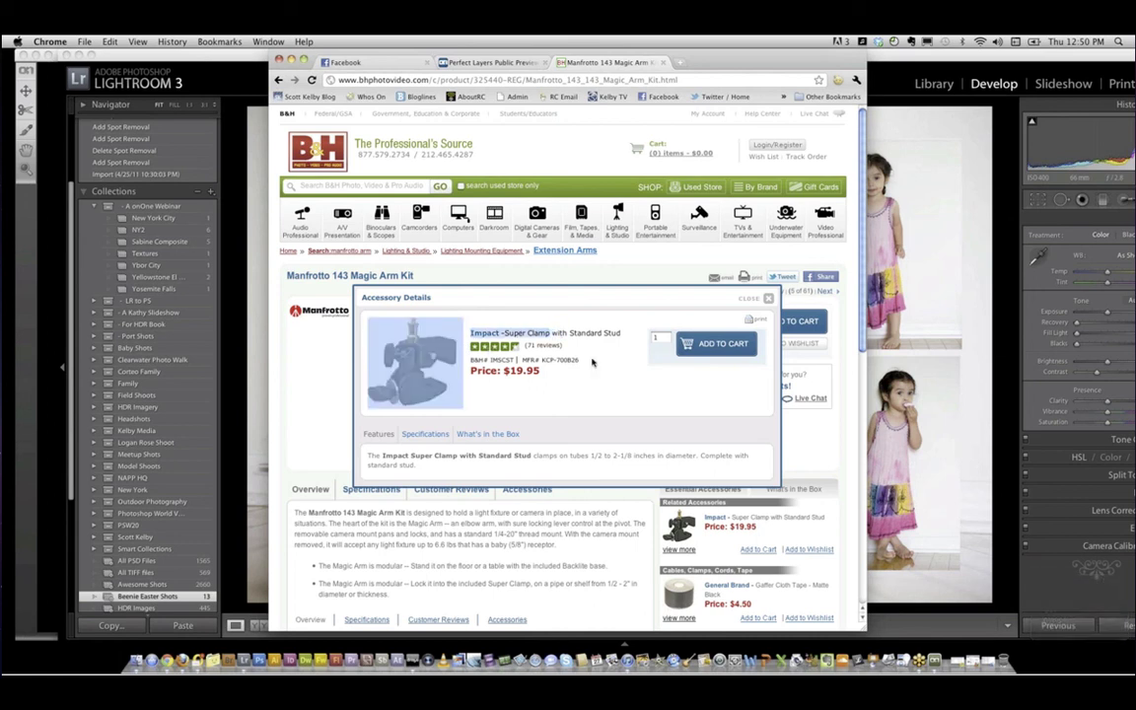
click(689, 273)
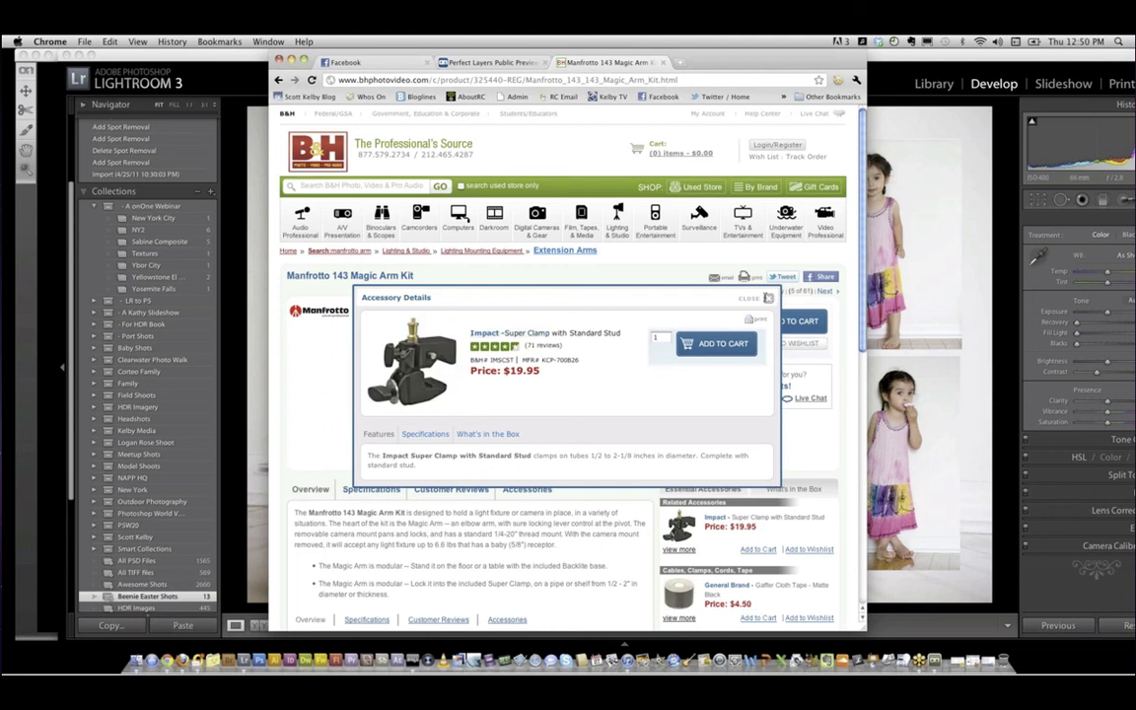
click(383, 187)
Search B&H for 'Impact - Super Clamp', then minimize Chrome to reveal Lightroom.
text(Impact - Super Clamp)
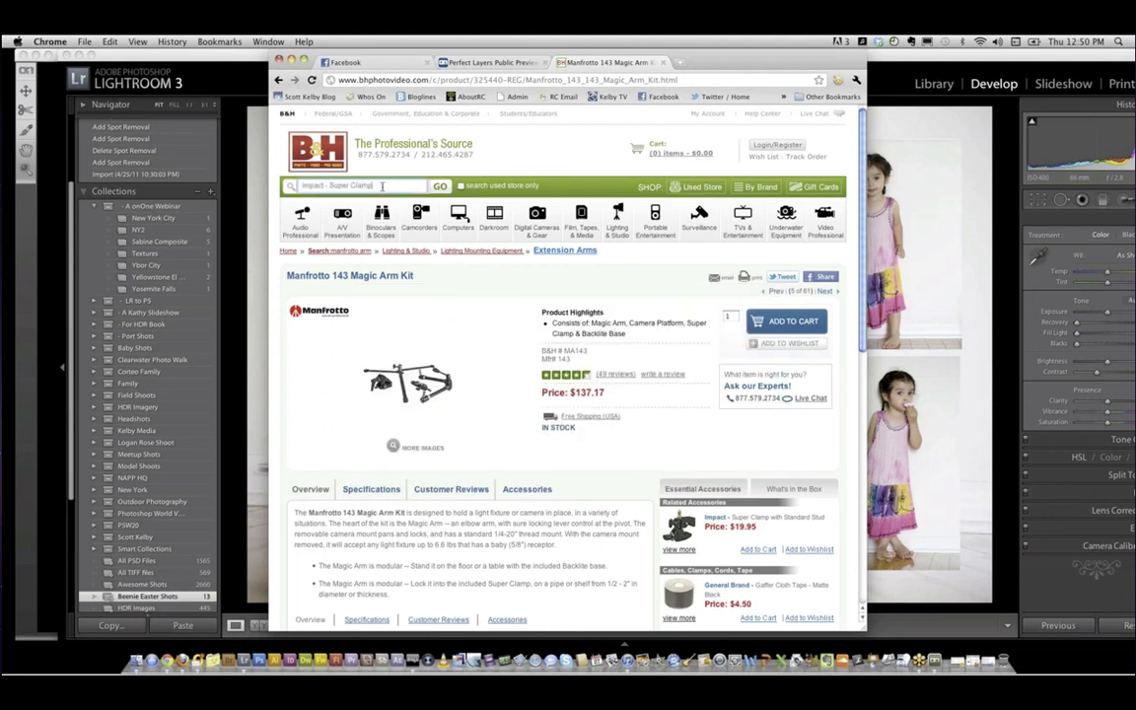
key(Return)
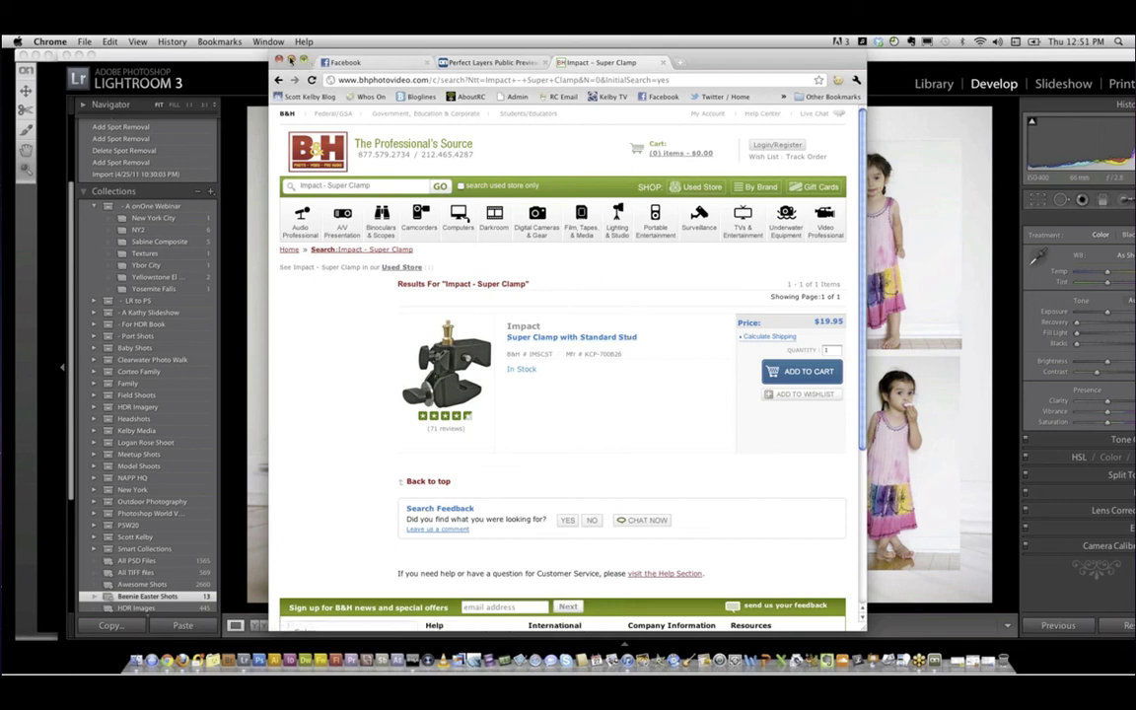
click(291, 60)
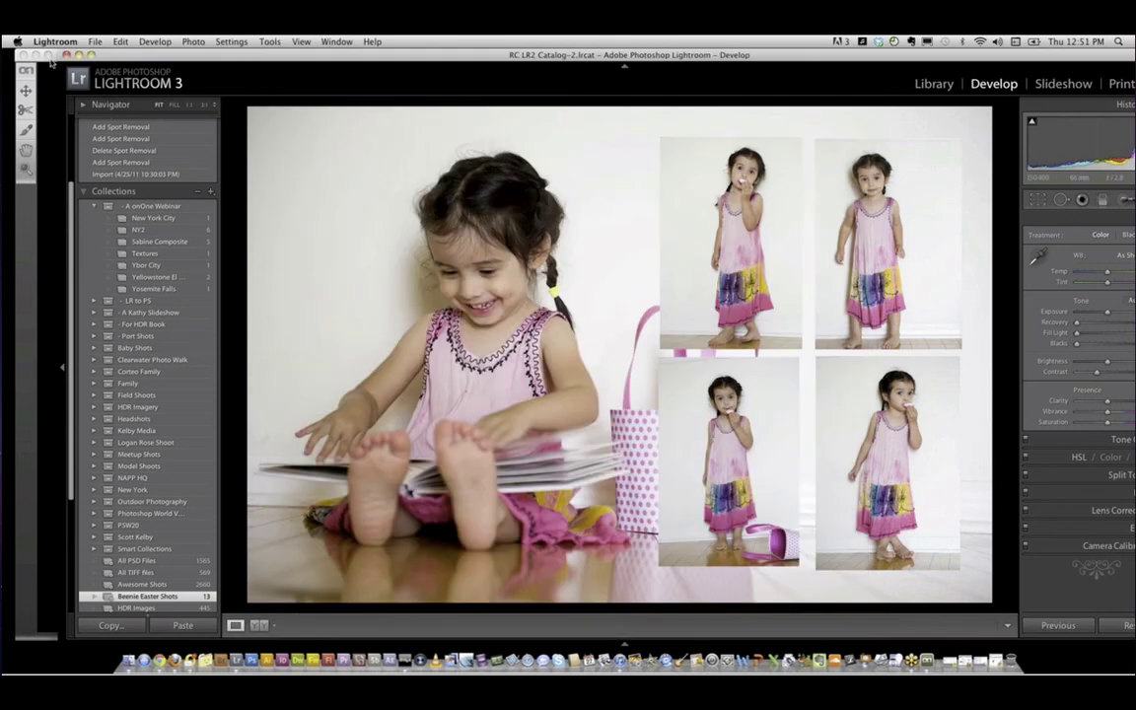
Open the Ybor City collection under Sabine Composite and maximize the Lightroom window.
click(158, 241)
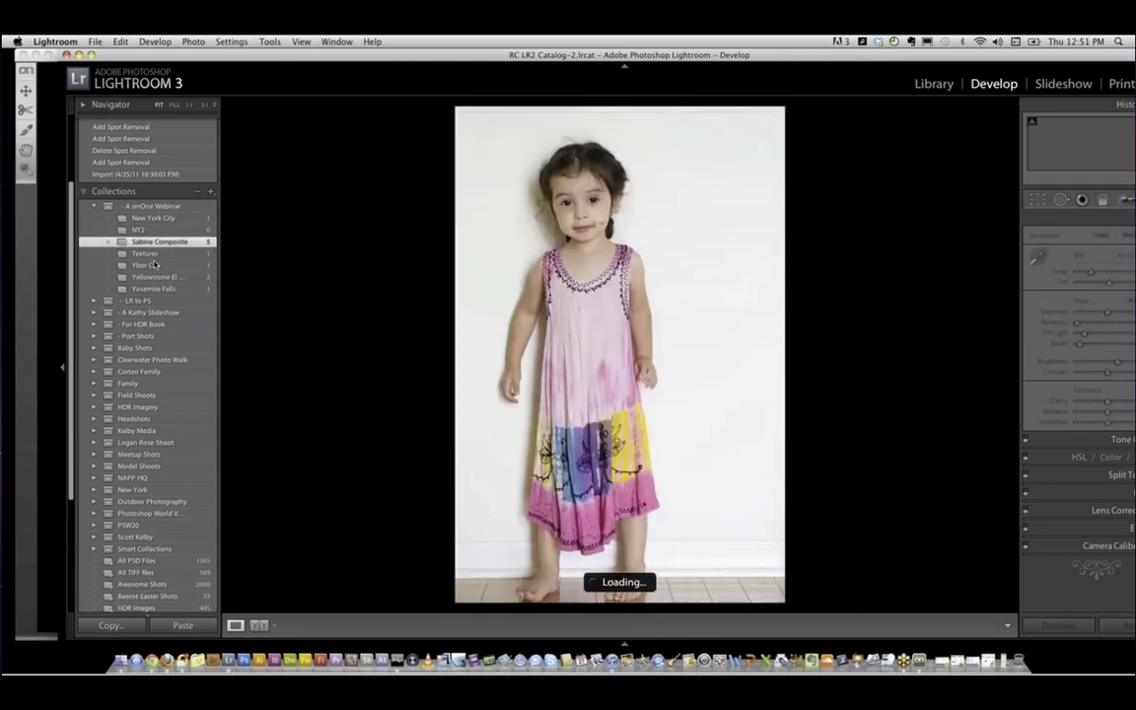
click(148, 265)
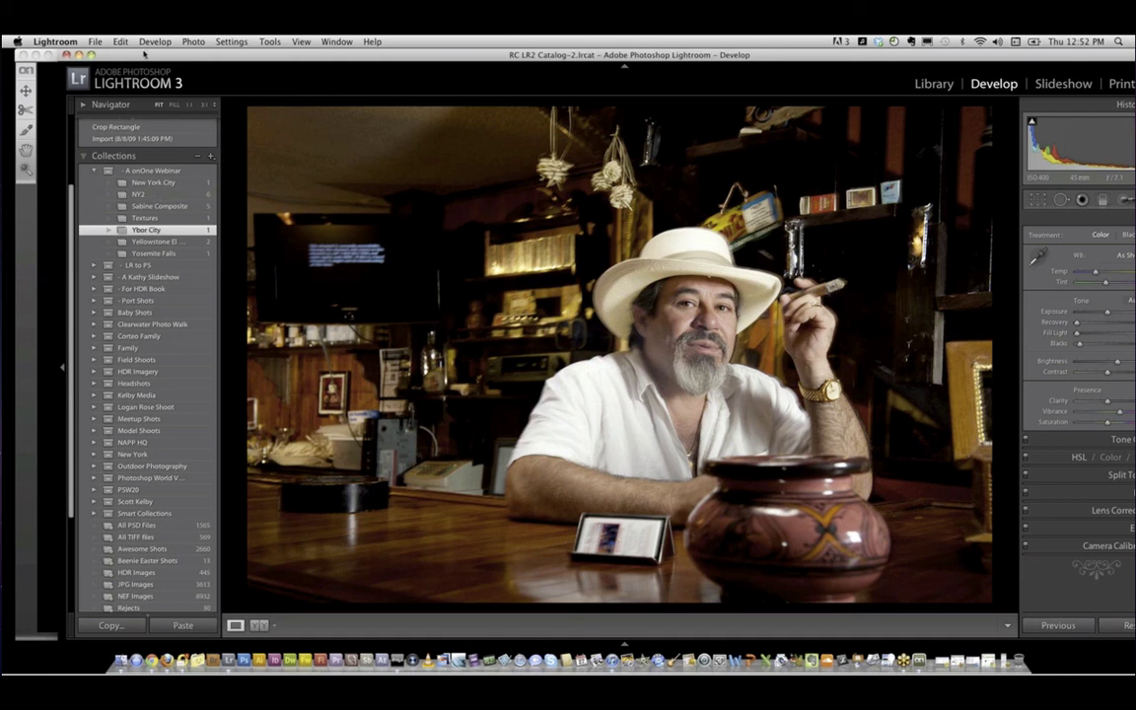
click(92, 54)
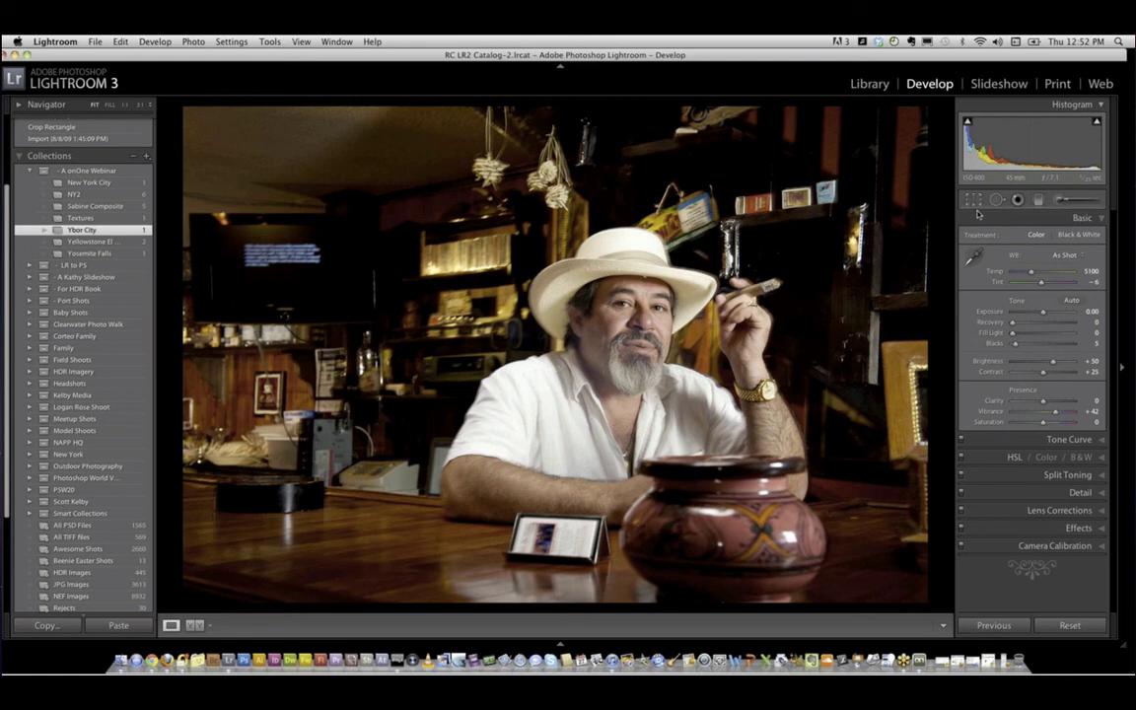
Show the crop overlay on the cigar portrait, then switch to the Spot Removal tool.
key(r)
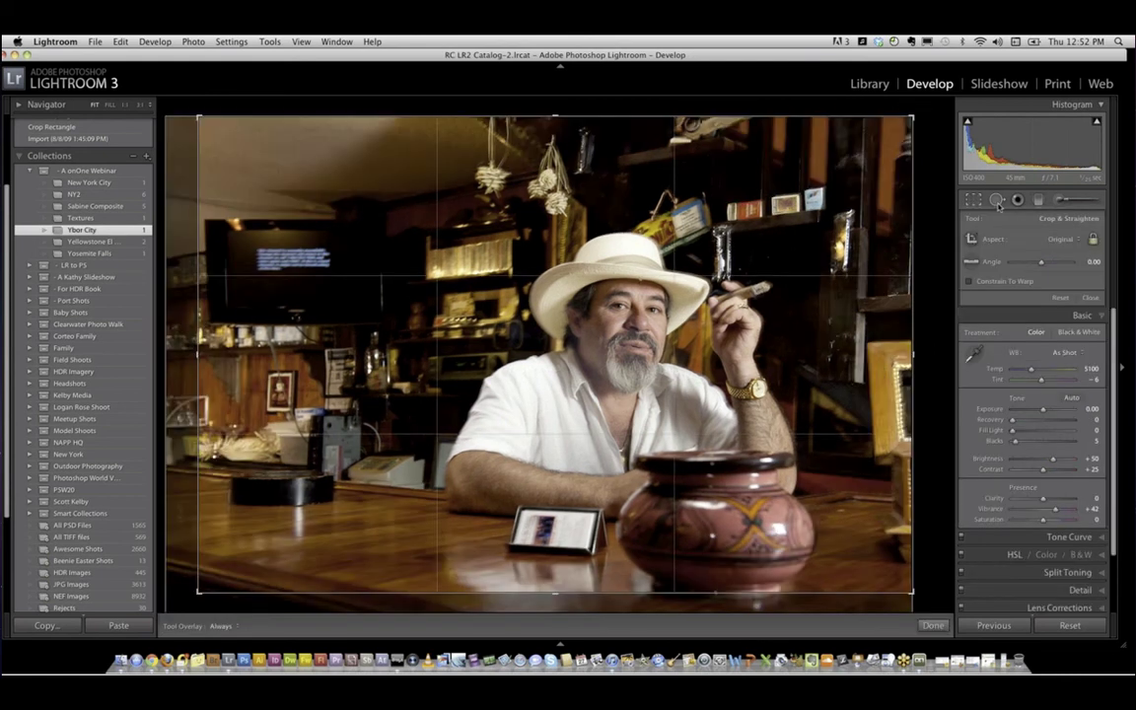
click(998, 201)
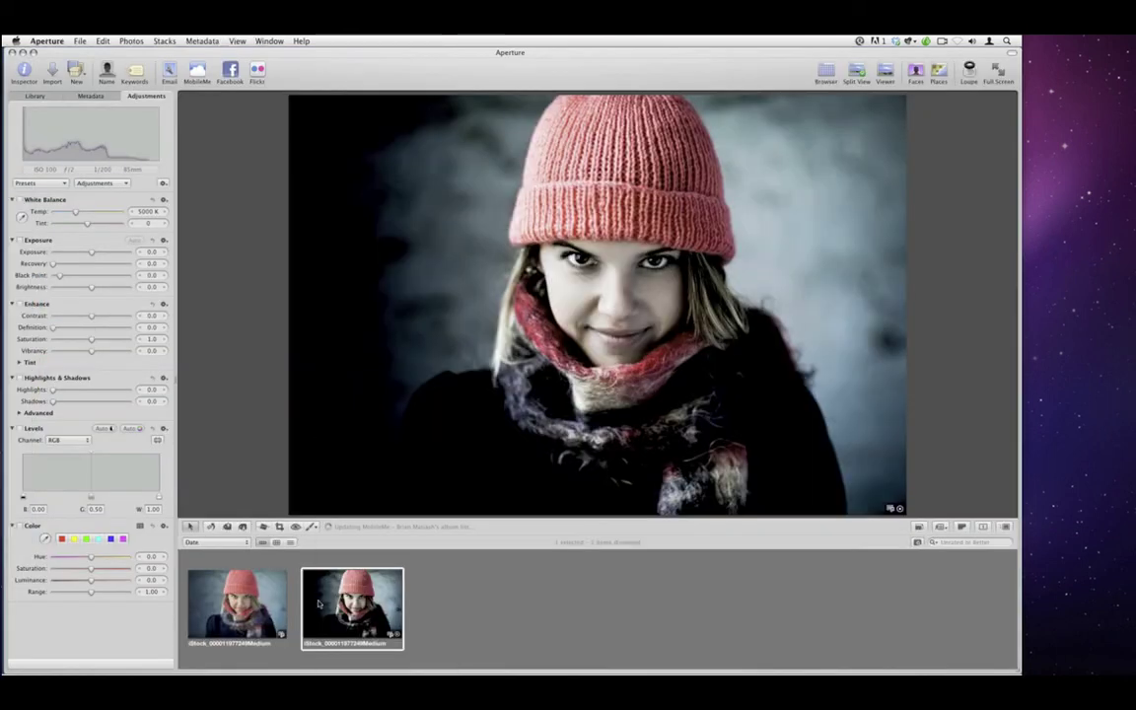
Delete the second version of the hat-and-scarf portrait from its context menu.
right_click(321, 602)
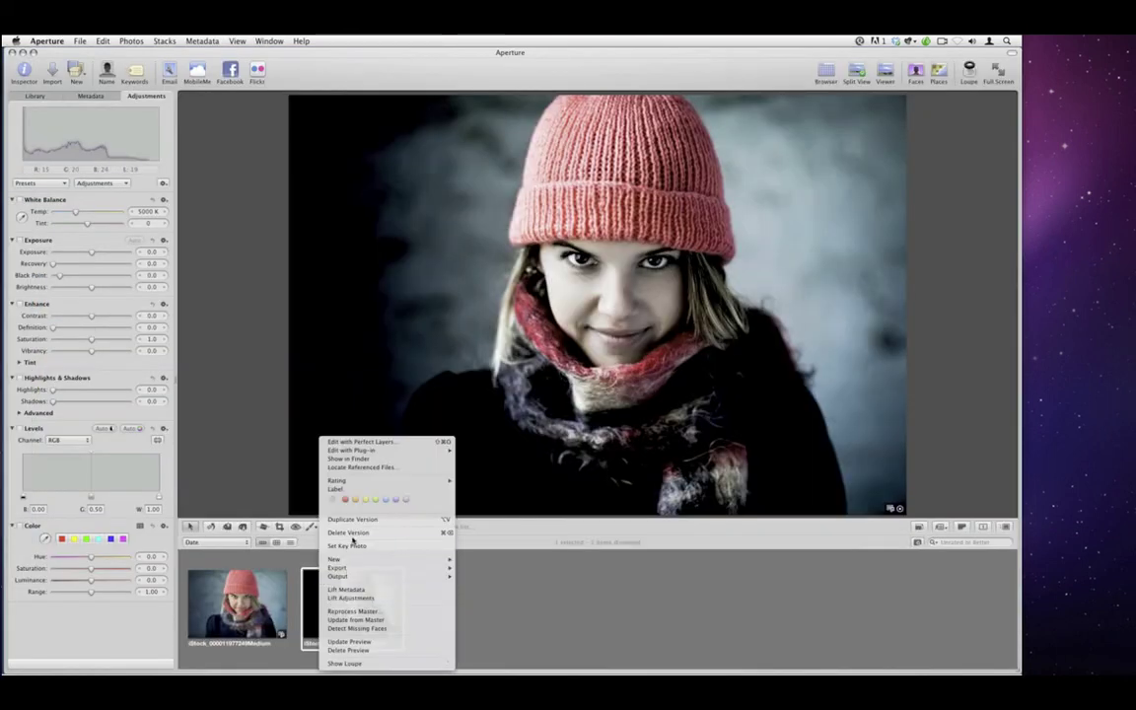
click(352, 534)
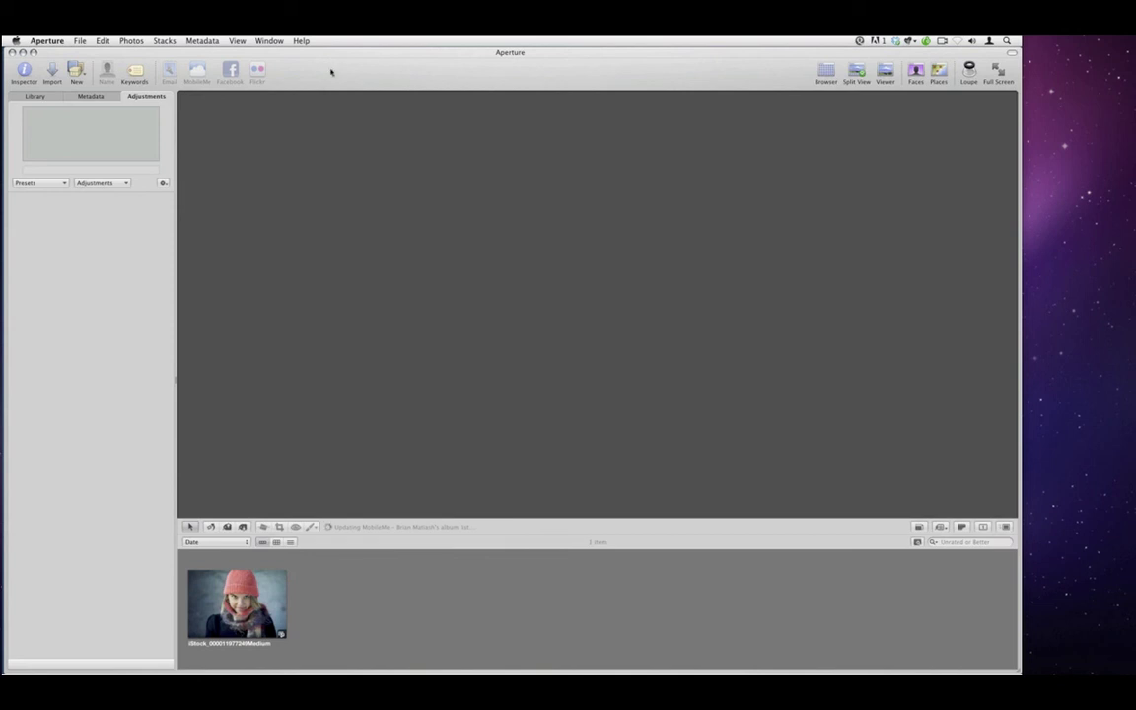
Choose Perfect Layers from its folder as Aperture's external photo editor.
click(48, 39)
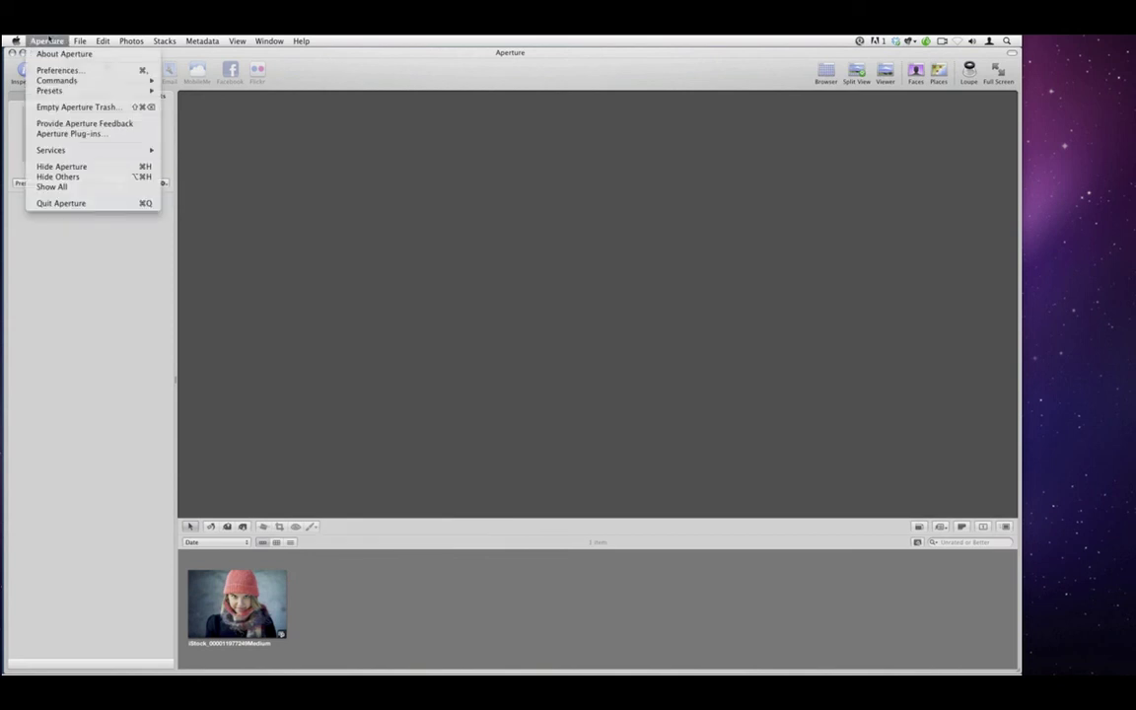
click(57, 70)
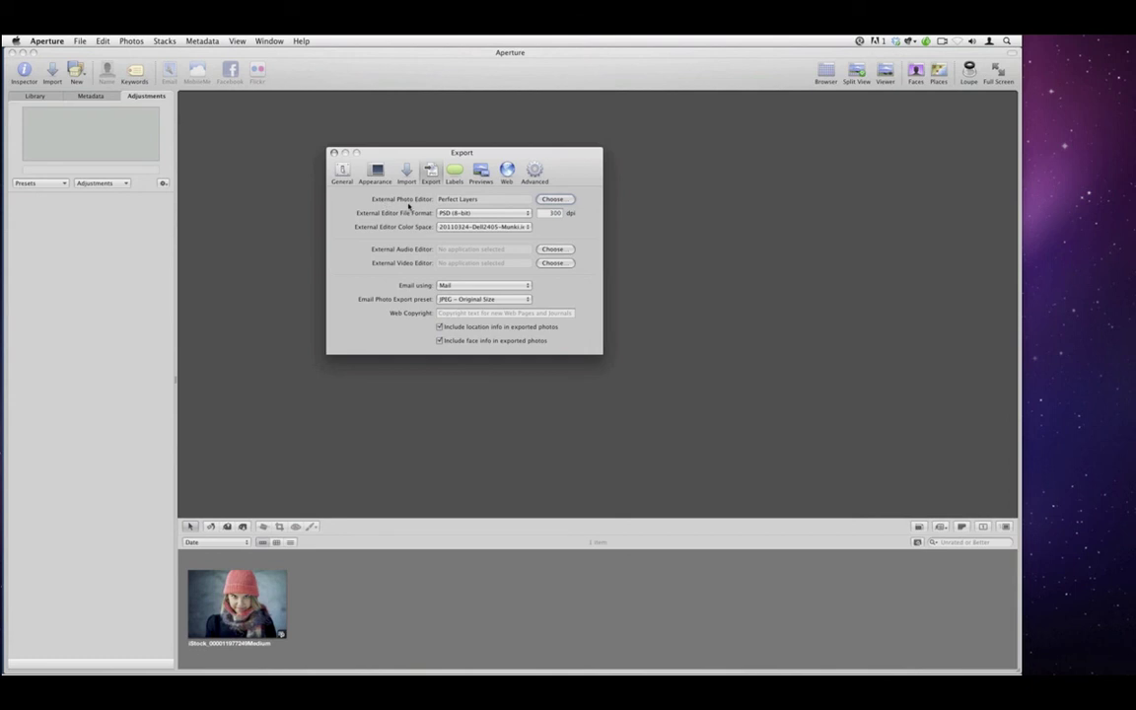
click(547, 201)
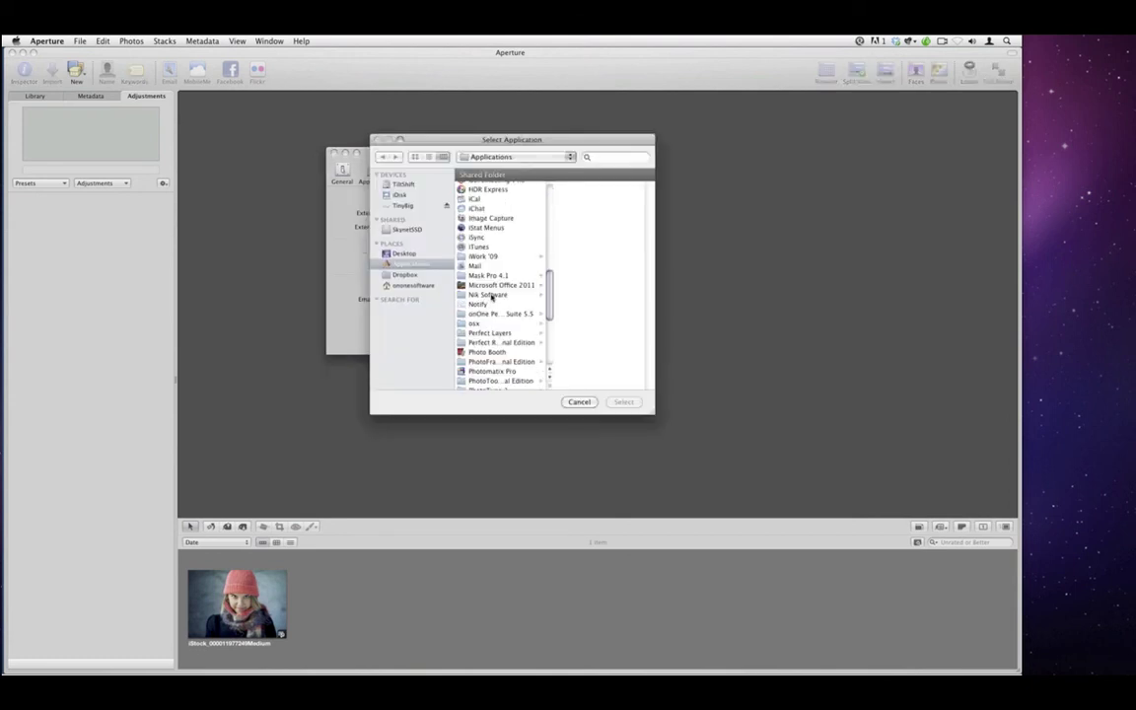
scroll(493, 301, down, 5)
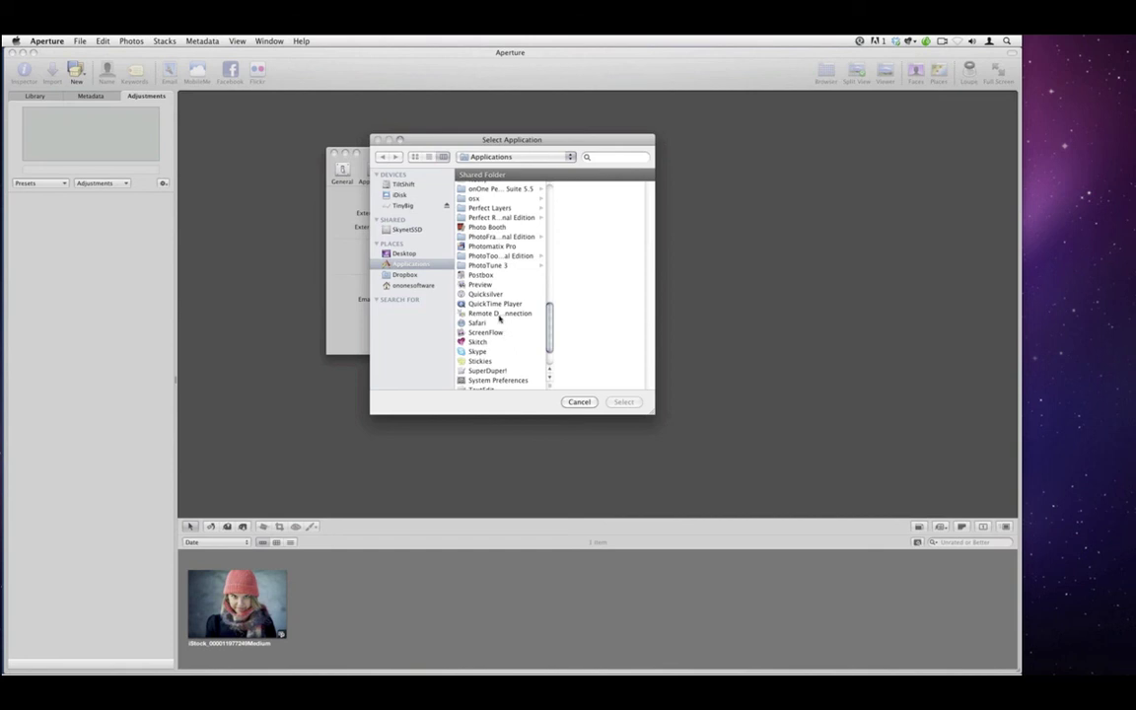
click(491, 208)
click(596, 196)
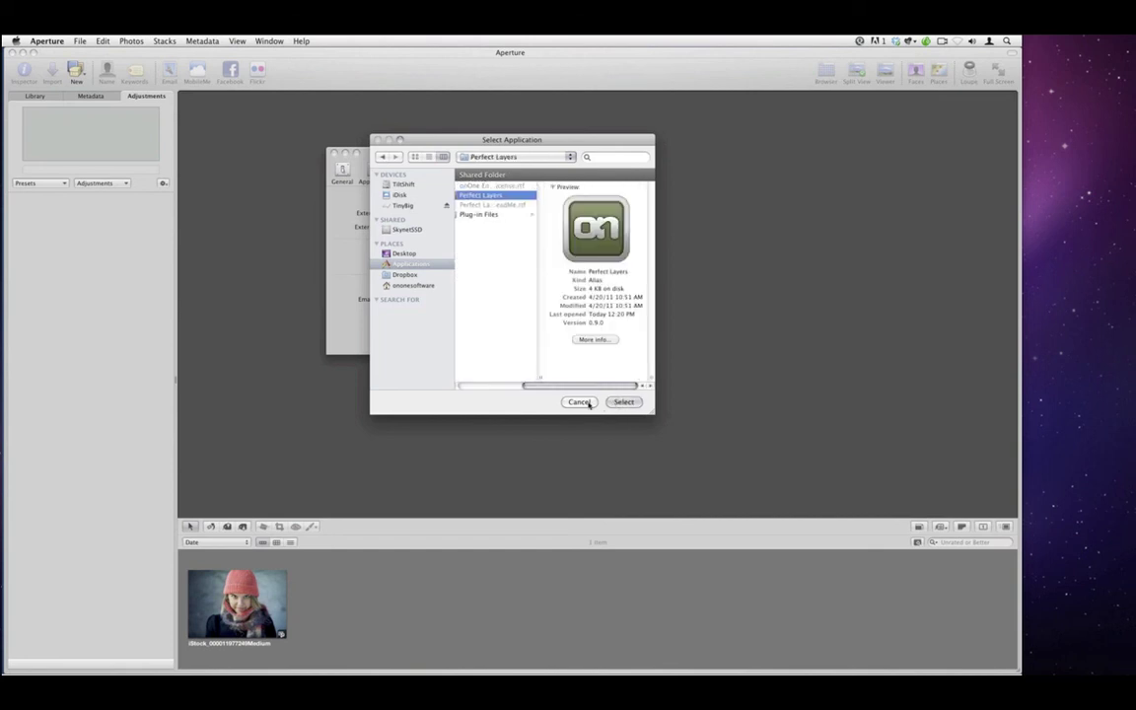
click(617, 403)
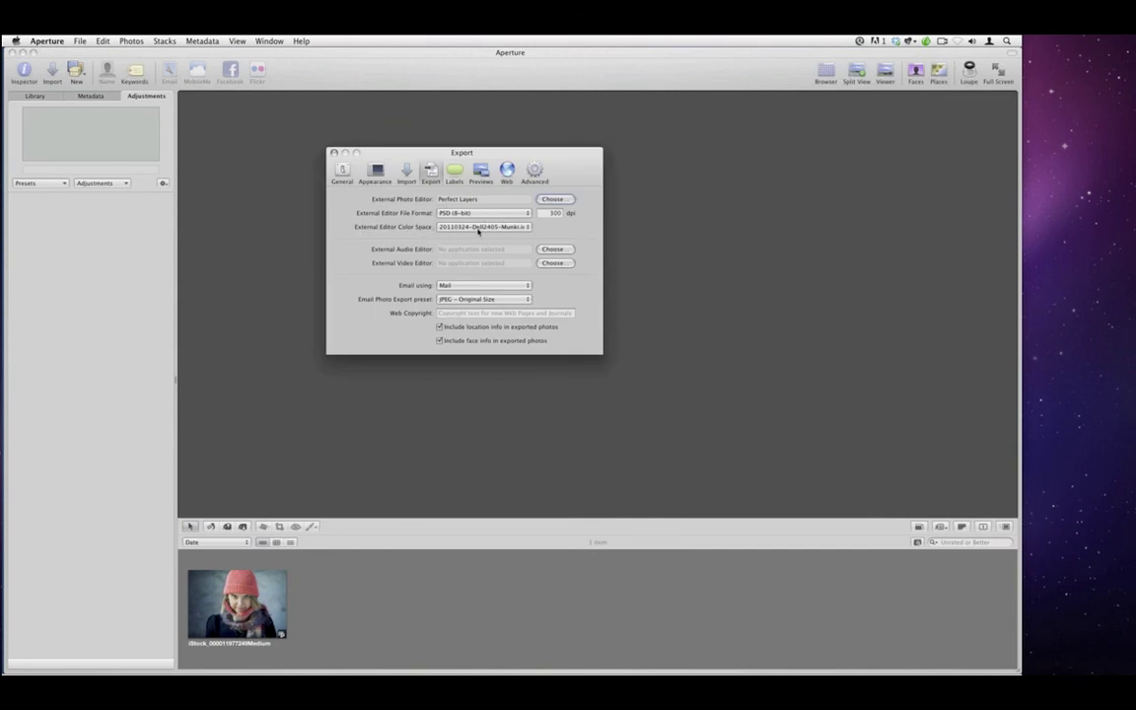
Leave the External Editor Color Space unchanged and close the Preferences window.
click(480, 229)
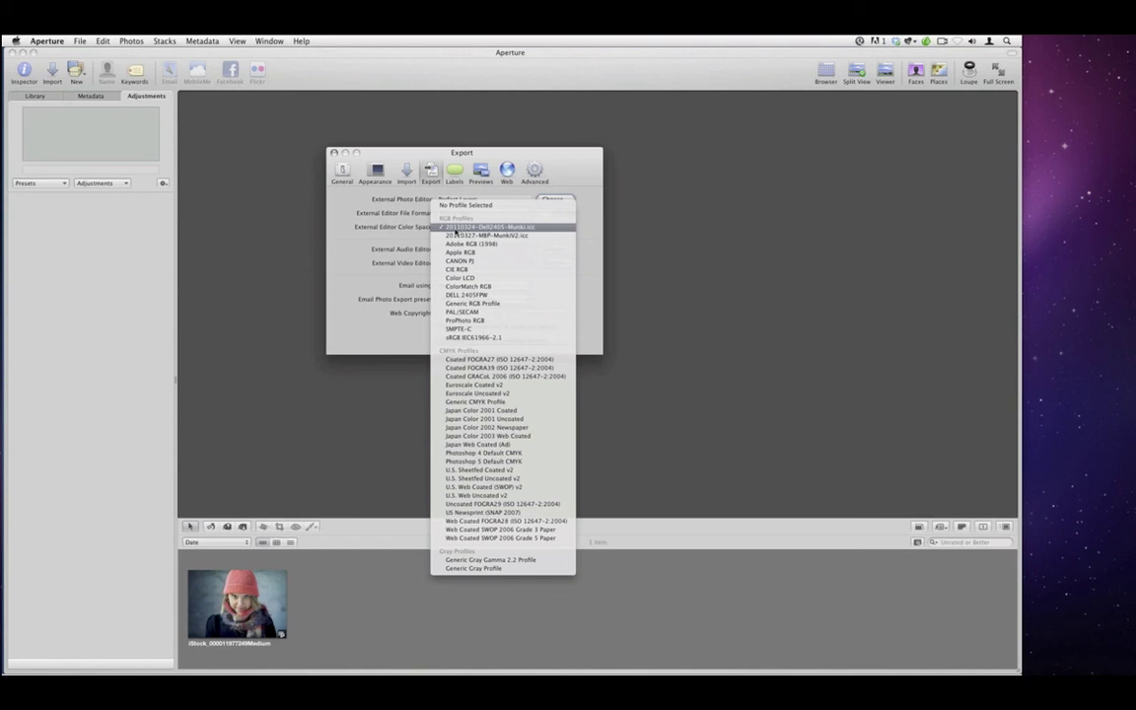
click(387, 227)
click(333, 153)
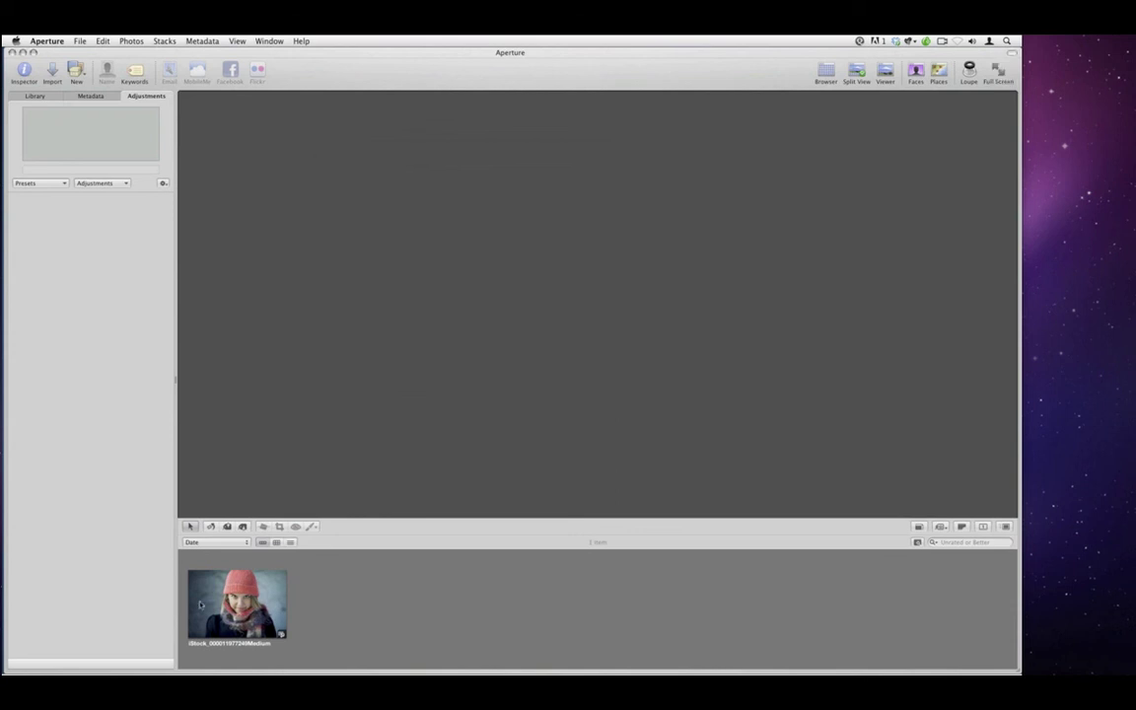
Duplicate the portrait version and remove its saturation to make it black-and-white.
click(210, 602)
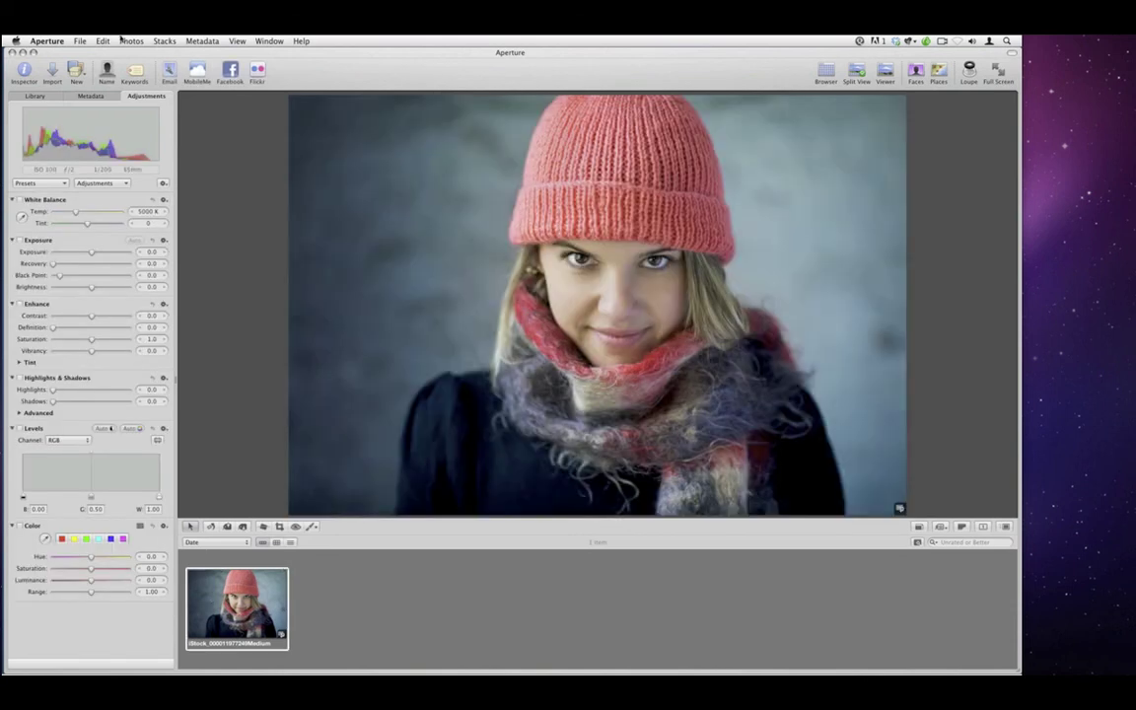
click(122, 40)
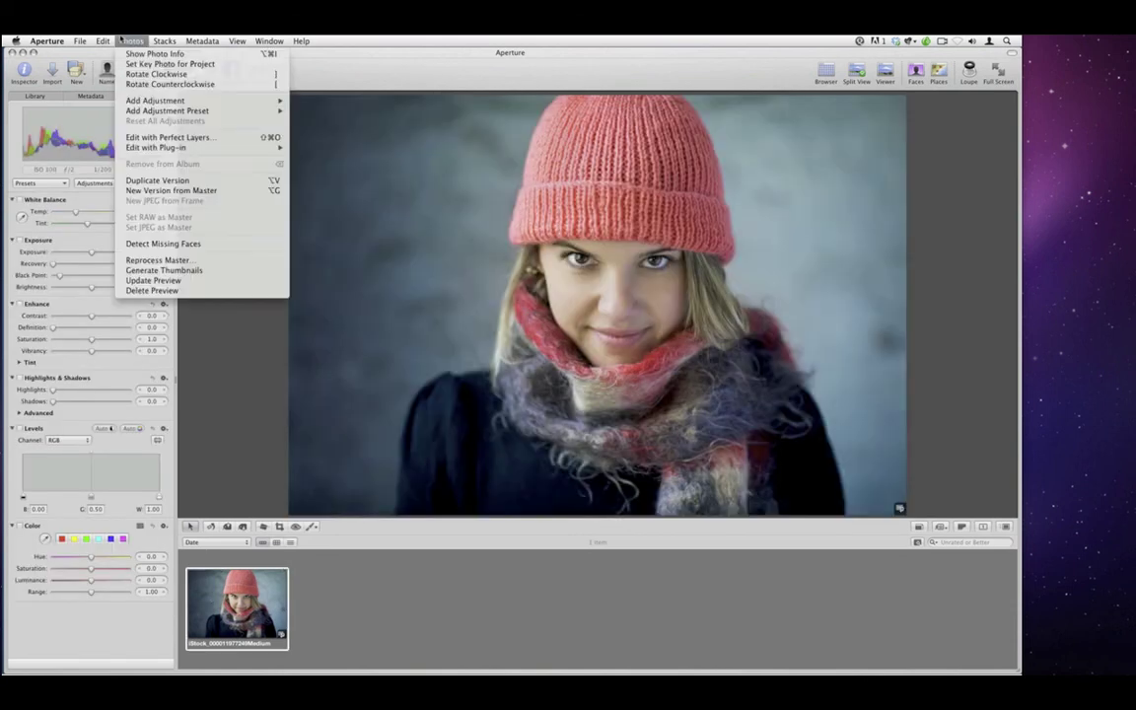
click(168, 179)
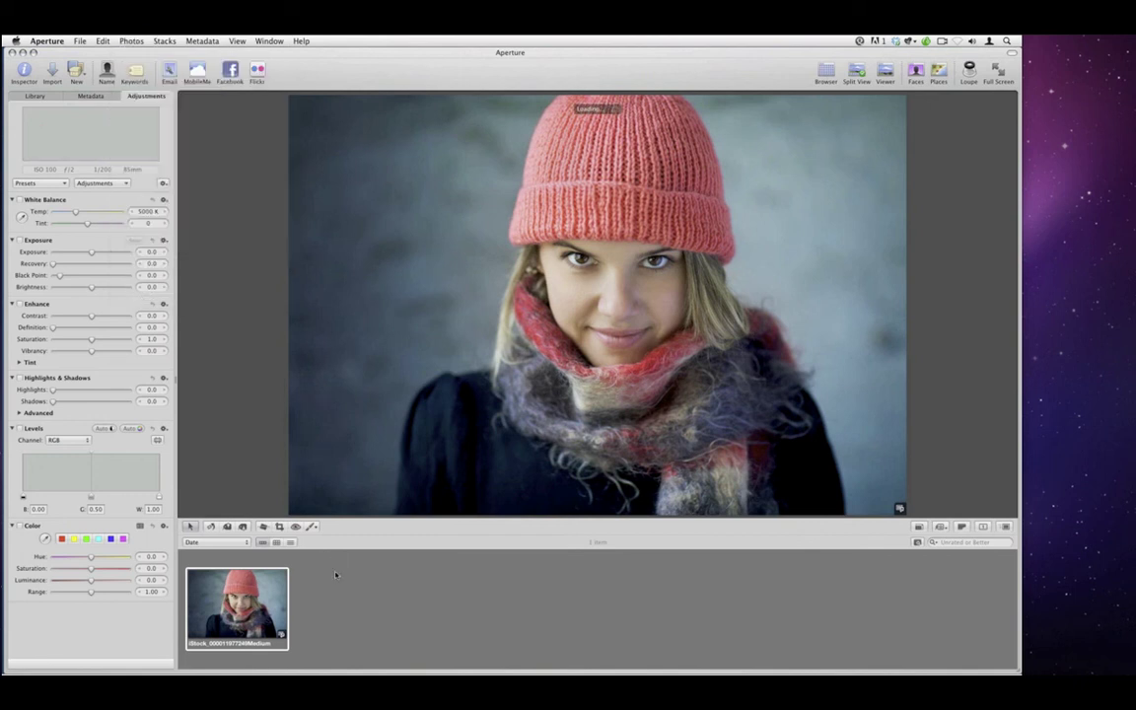
drag(89, 340, 105, 315)
Select both the color and black-and-white versions and edit them with Perfect Layers.
super+click(236, 590)
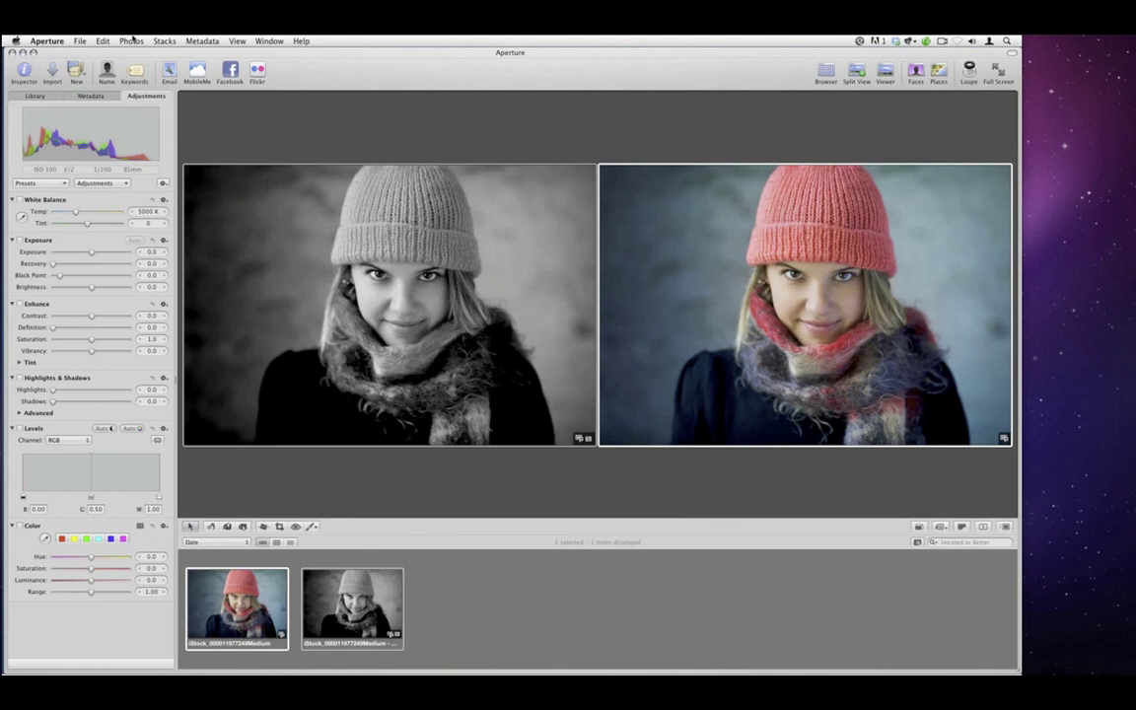
click(131, 41)
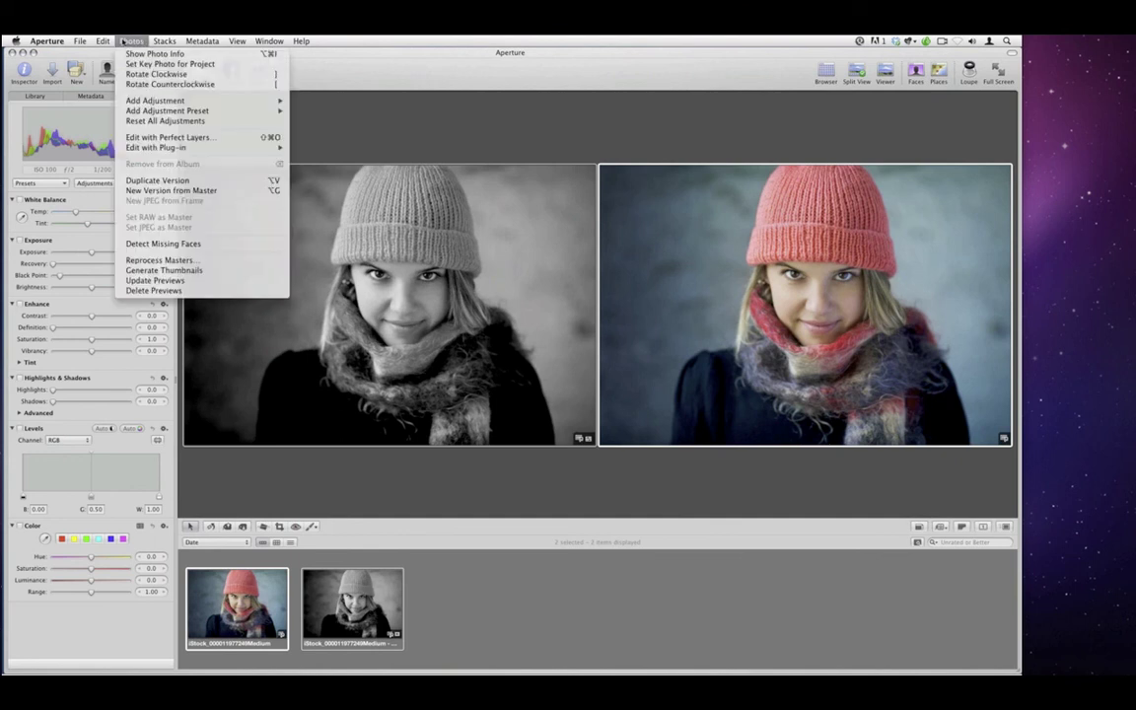
click(197, 139)
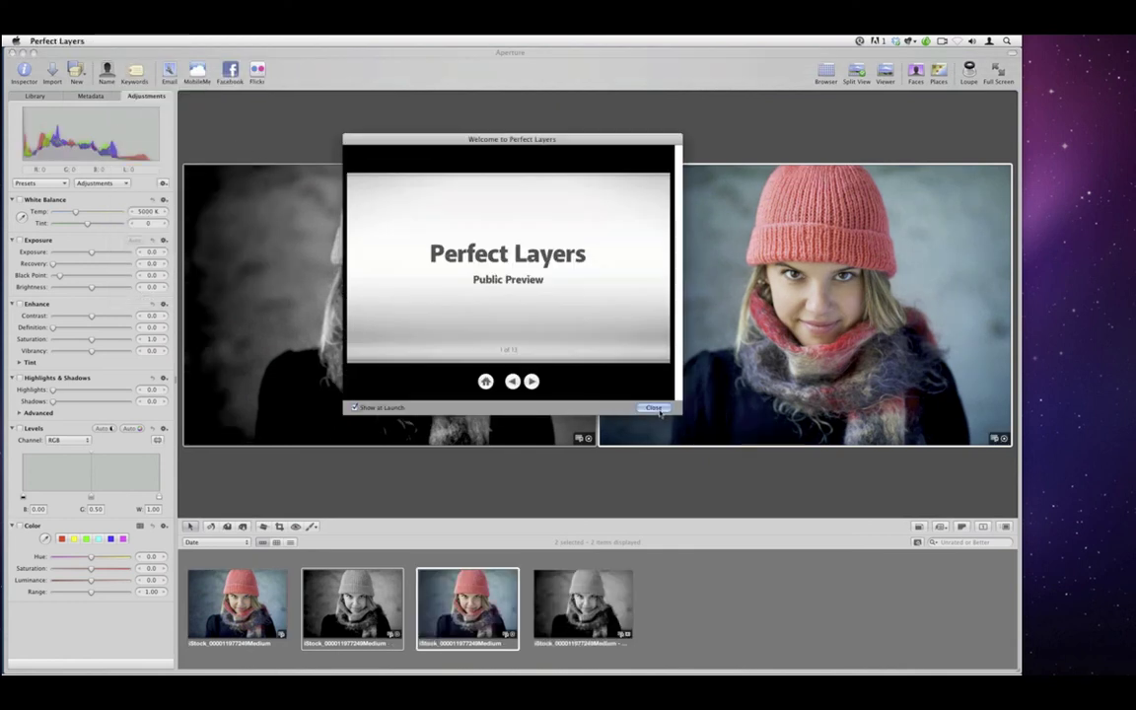
Dismiss the welcome screen and rename the top layer Color and the bottom layer B&W.
click(651, 405)
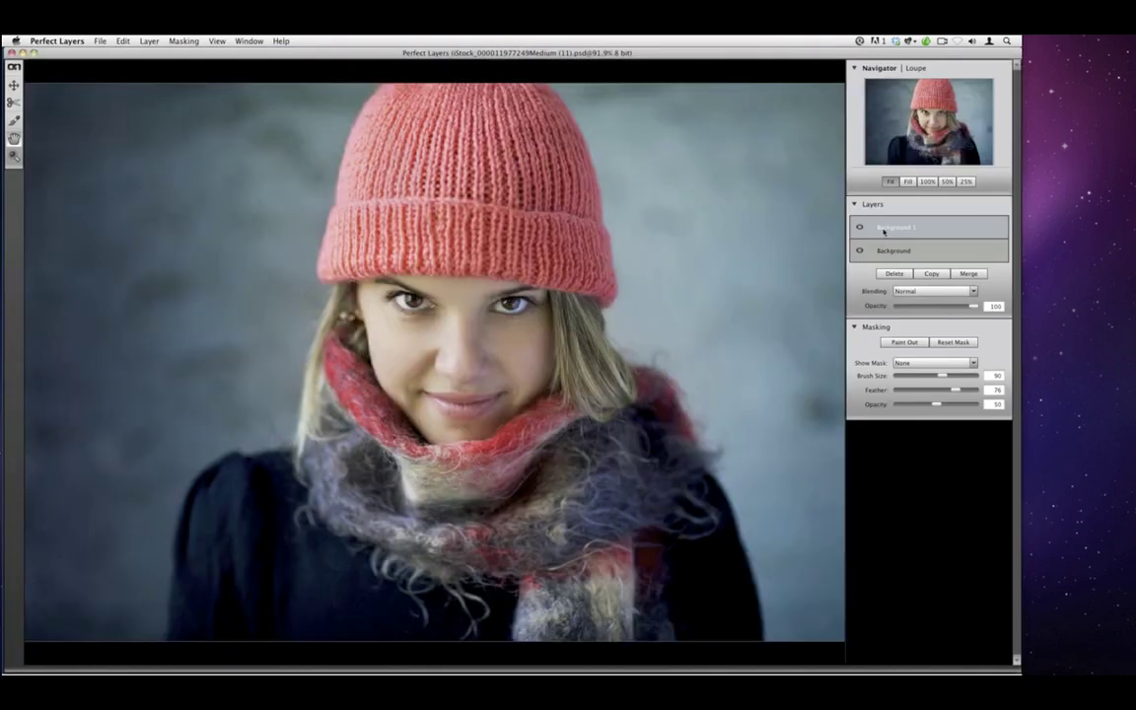
double_click(884, 229)
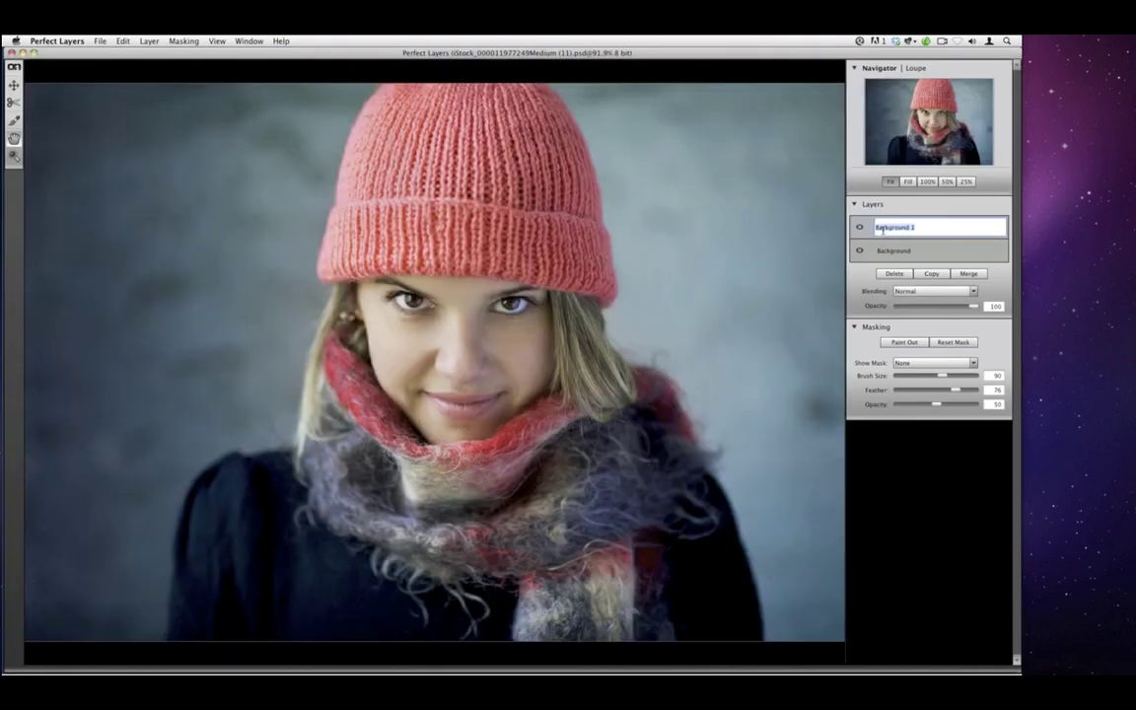
text(Color)
double_click(902, 250)
text(B&W)
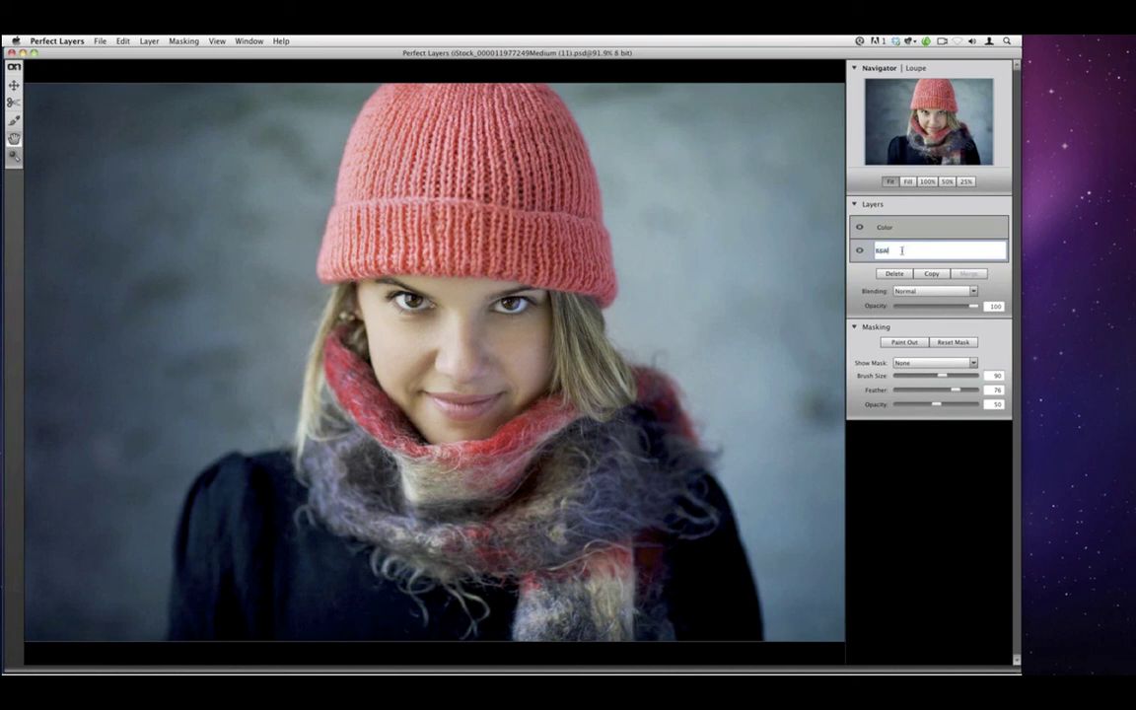
shift+click(888, 228)
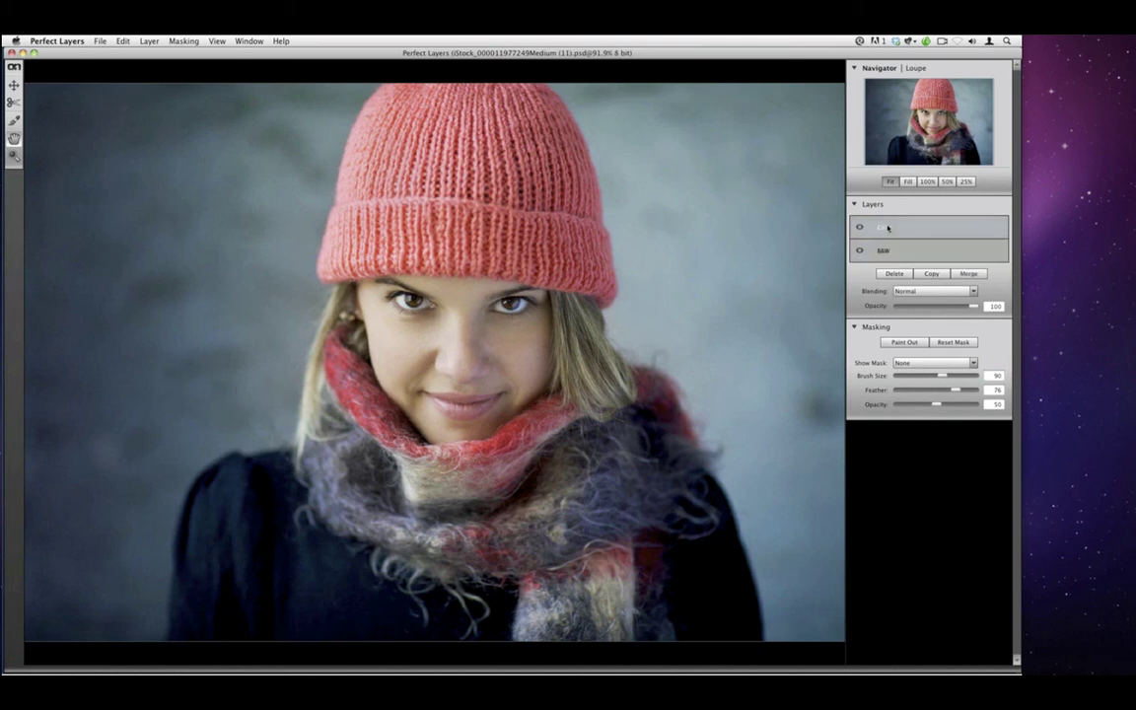
click(937, 291)
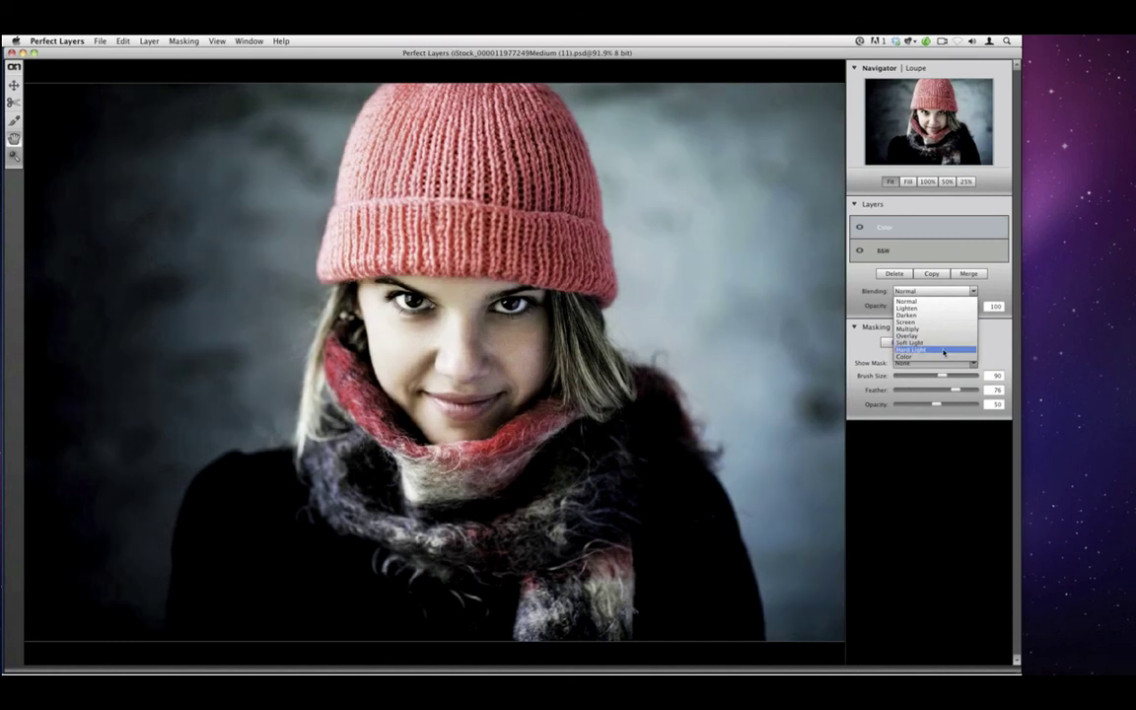
Set the Color layer to Hard Light and paint the mask in at 26 opacity over eyes and cheek.
key(Escape)
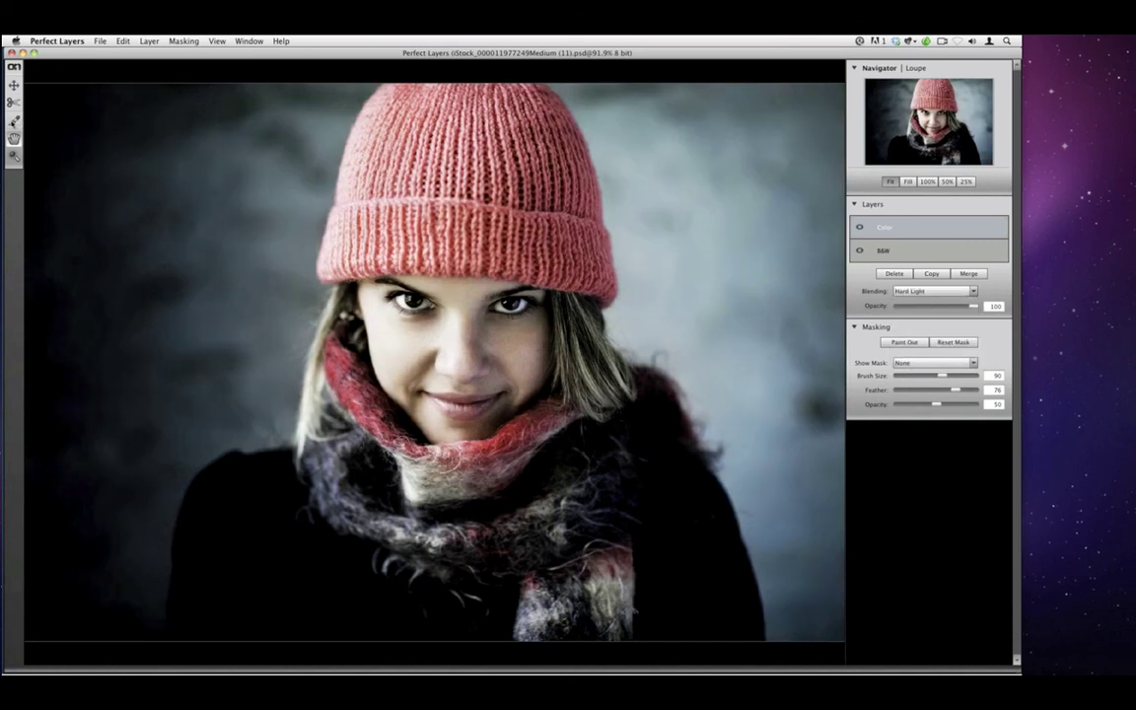
click(14, 119)
drag(935, 406, 929, 406)
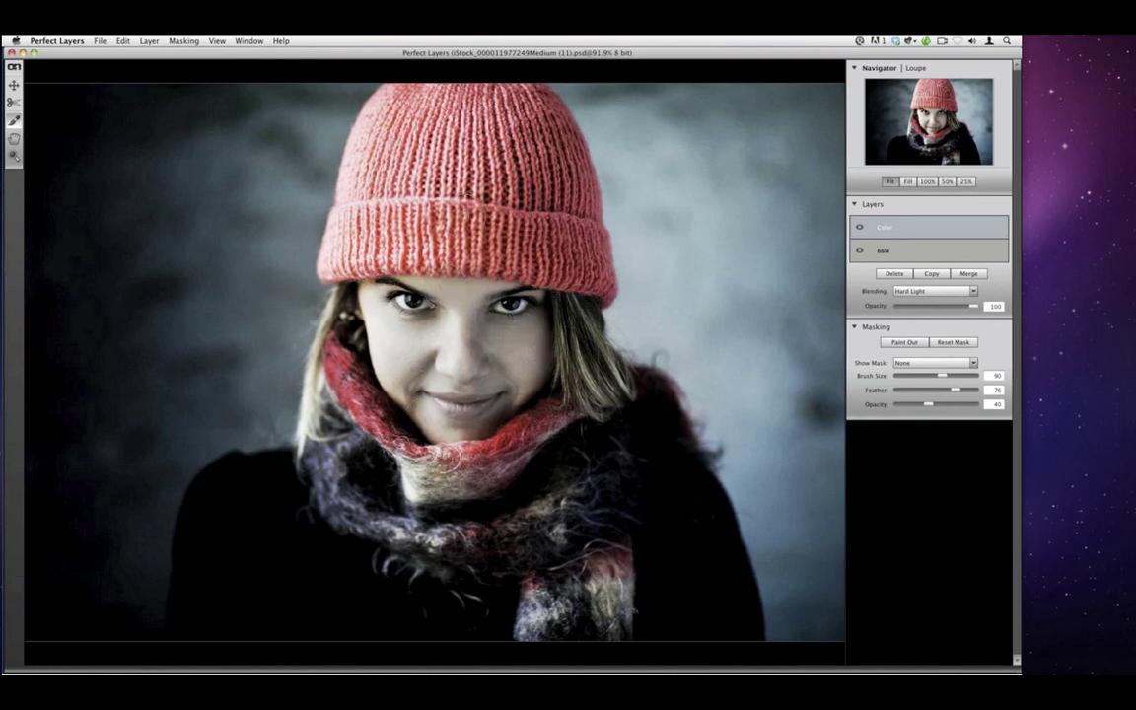
click(920, 344)
drag(928, 406, 917, 406)
mouse_move(508, 304)
mouse_down()
mouse_move(440, 363)
mouse_move(371, 296)
mouse_move(427, 326)
mouse_move(428, 271)
mouse_move(345, 281)
mouse_up()
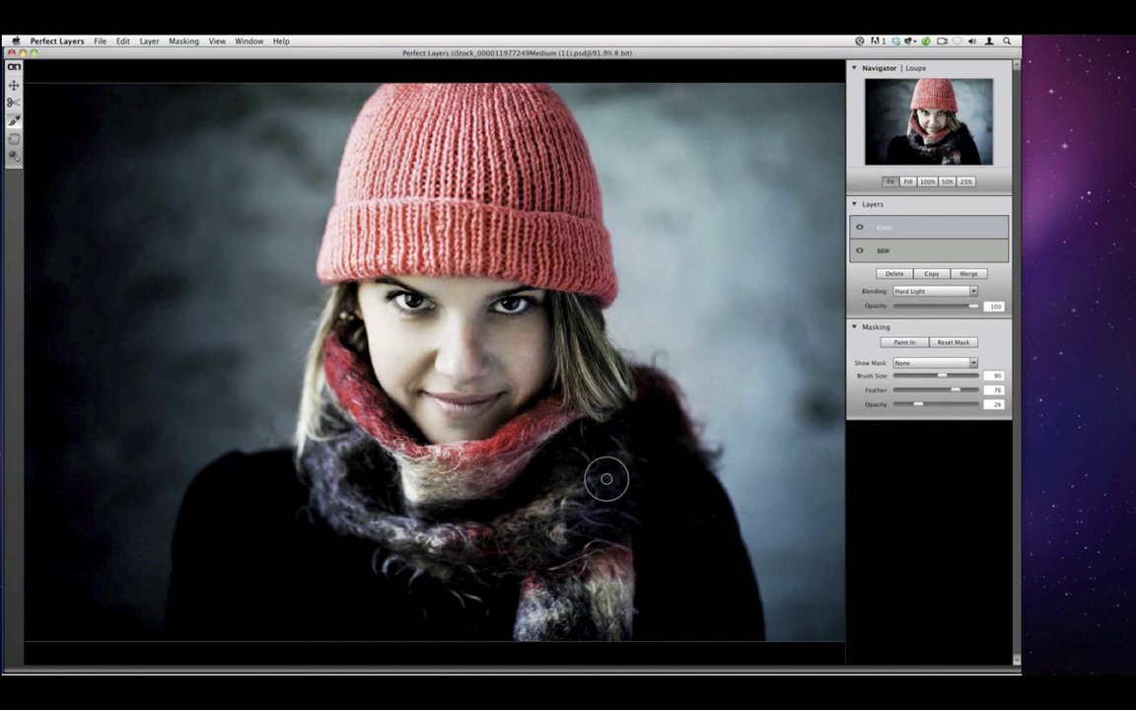
Preview the painted mask as a red Overlay, then White, then Grayscale.
click(935, 363)
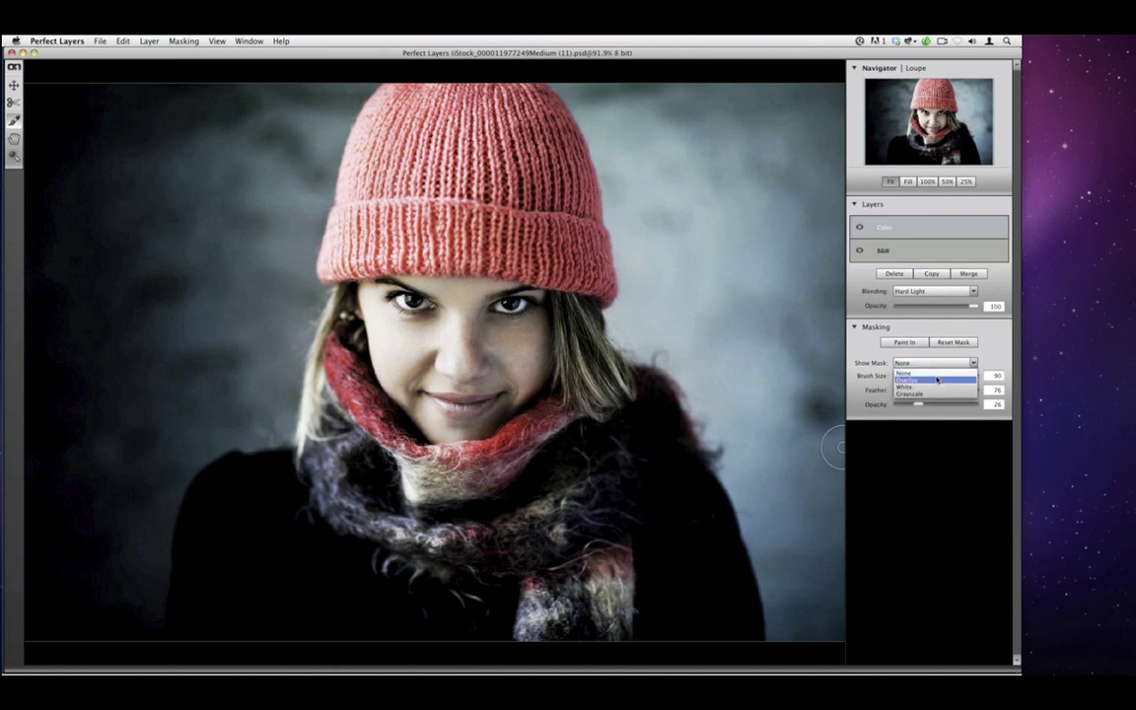
click(937, 379)
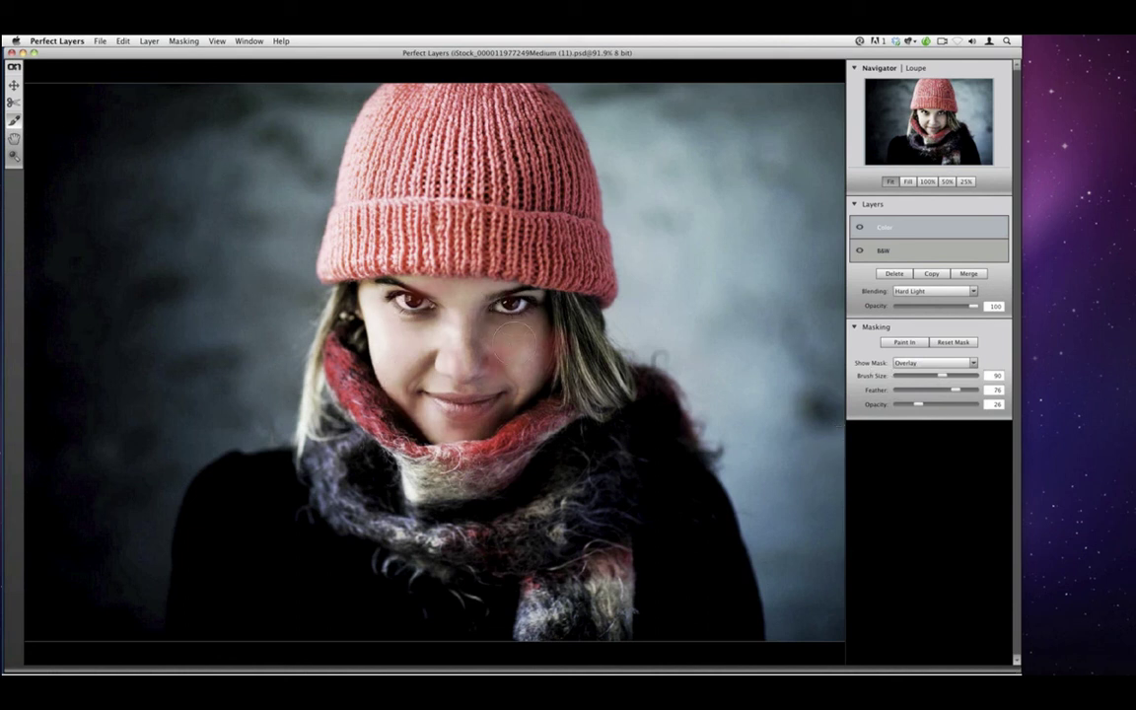
click(953, 365)
click(952, 387)
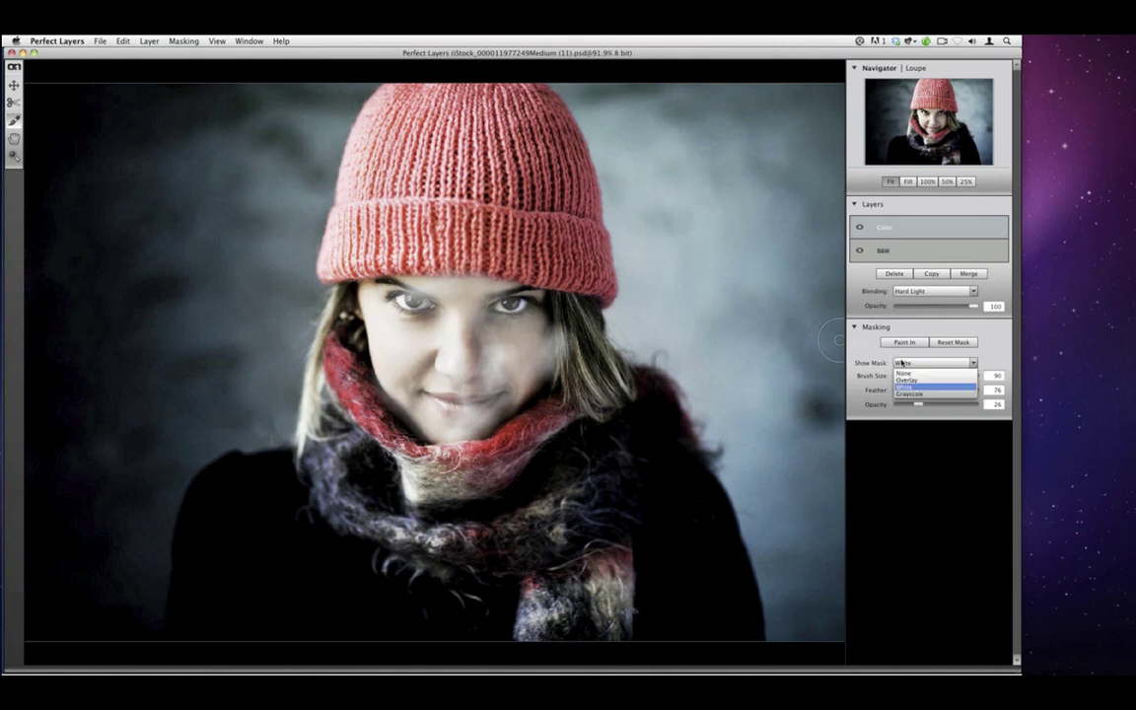
click(906, 363)
click(906, 370)
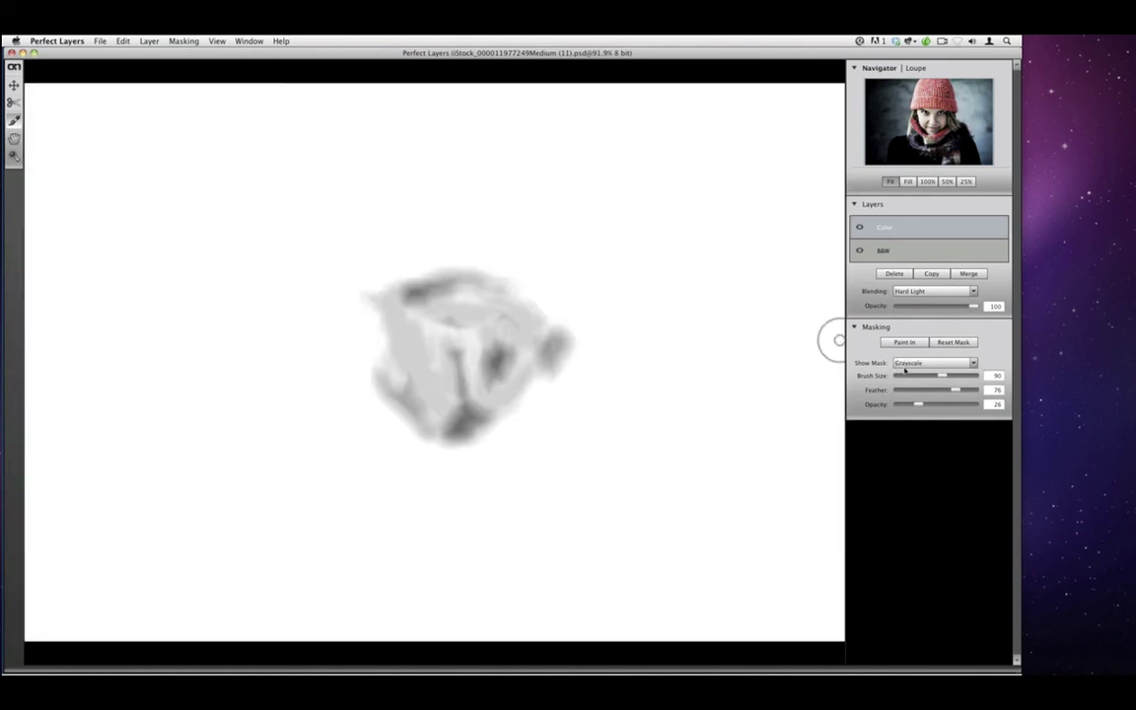
Set Show Mask back to None and save the layered file.
click(908, 364)
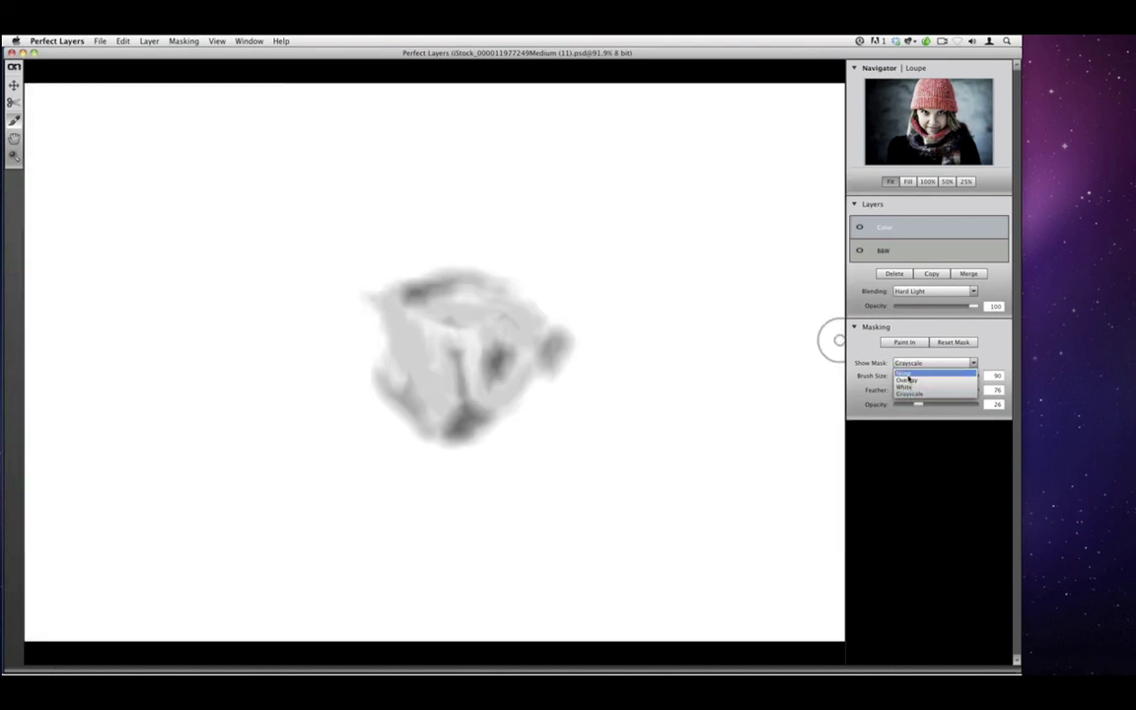
click(908, 373)
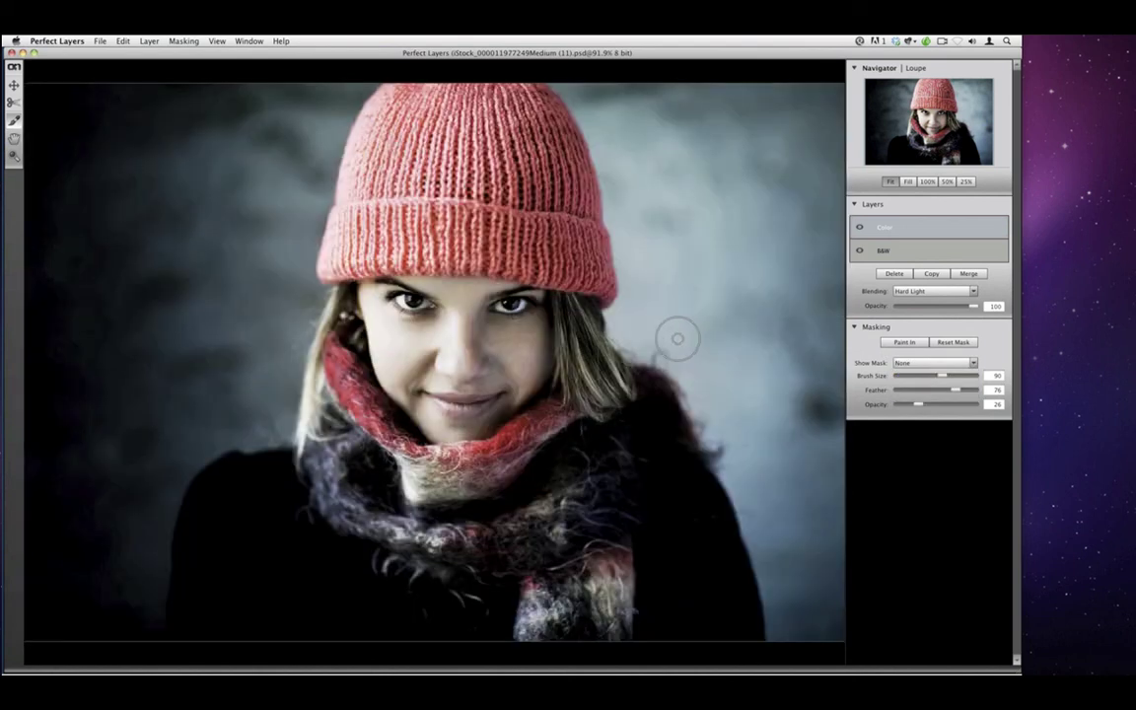
click(100, 40)
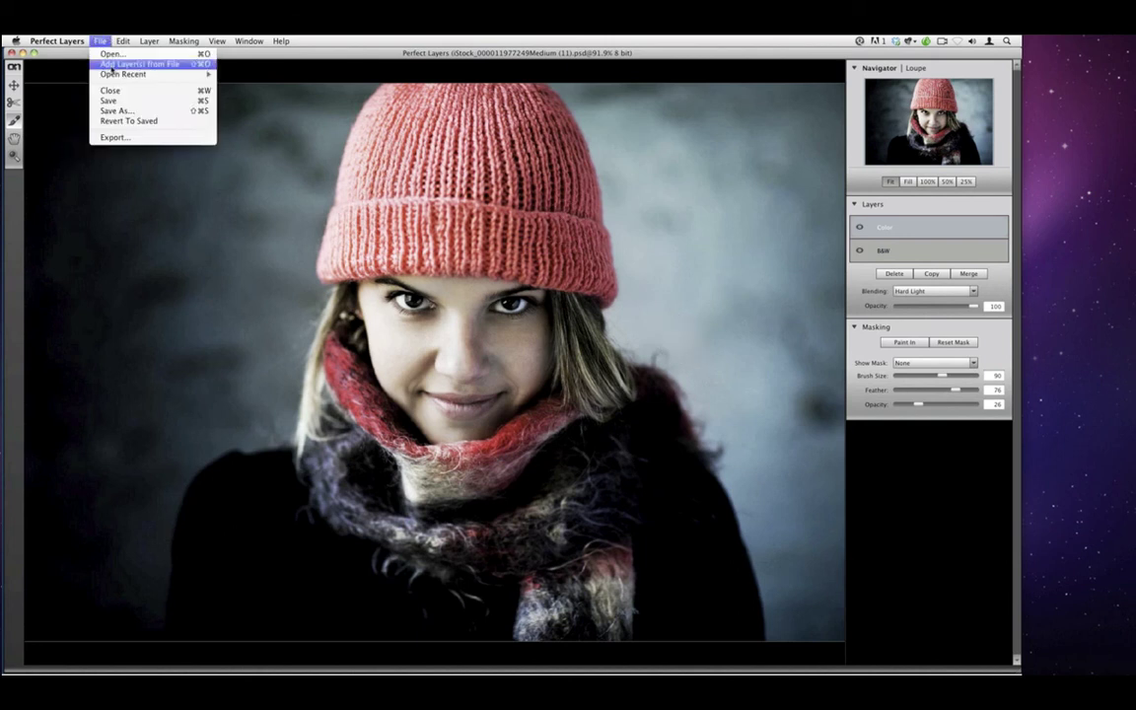
click(119, 102)
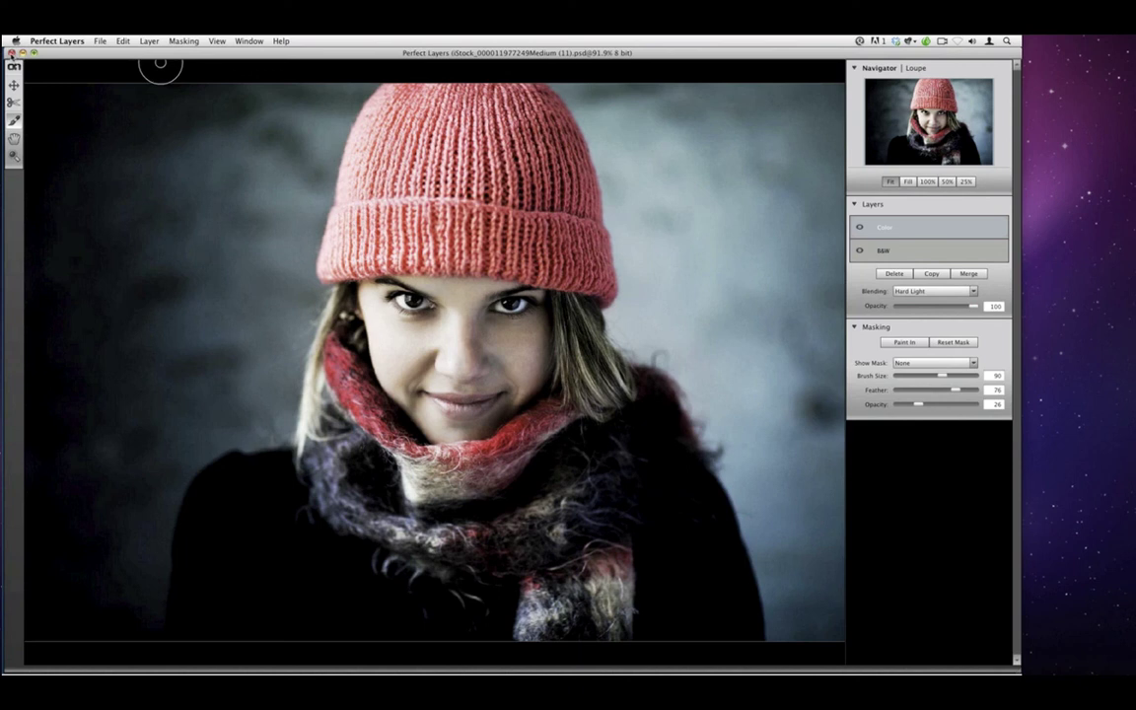
Close Perfect Layers, delete versions 3 and 4 in Aperture, and select the edited portrait.
click(11, 52)
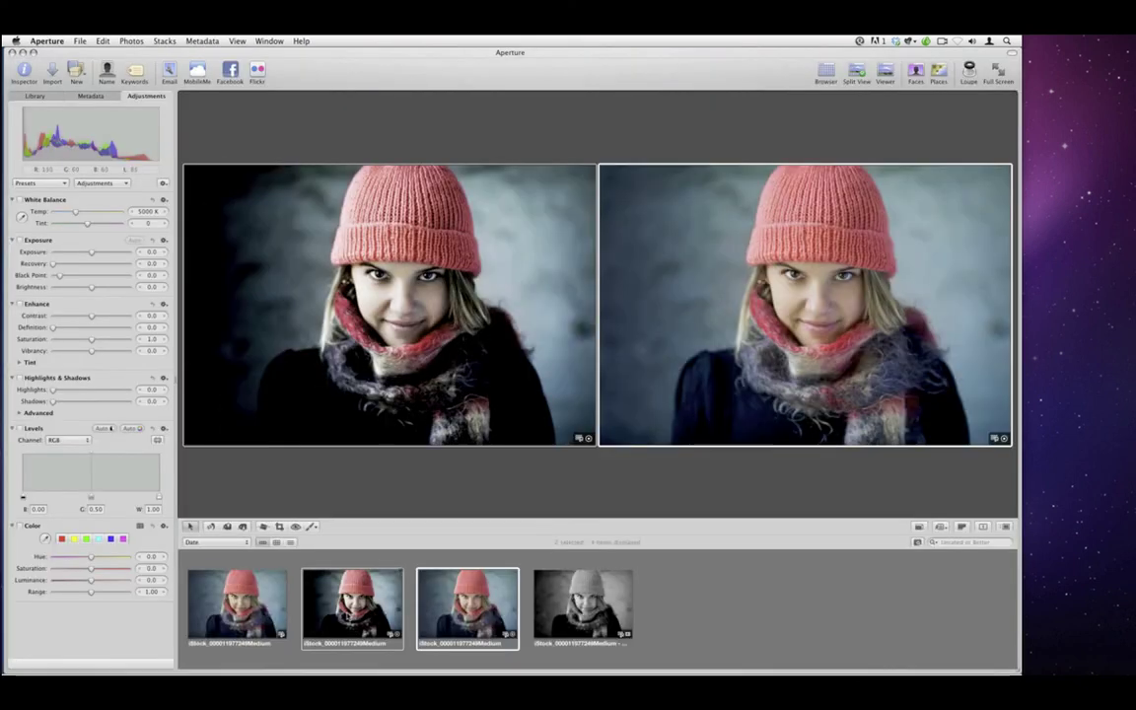
click(673, 601)
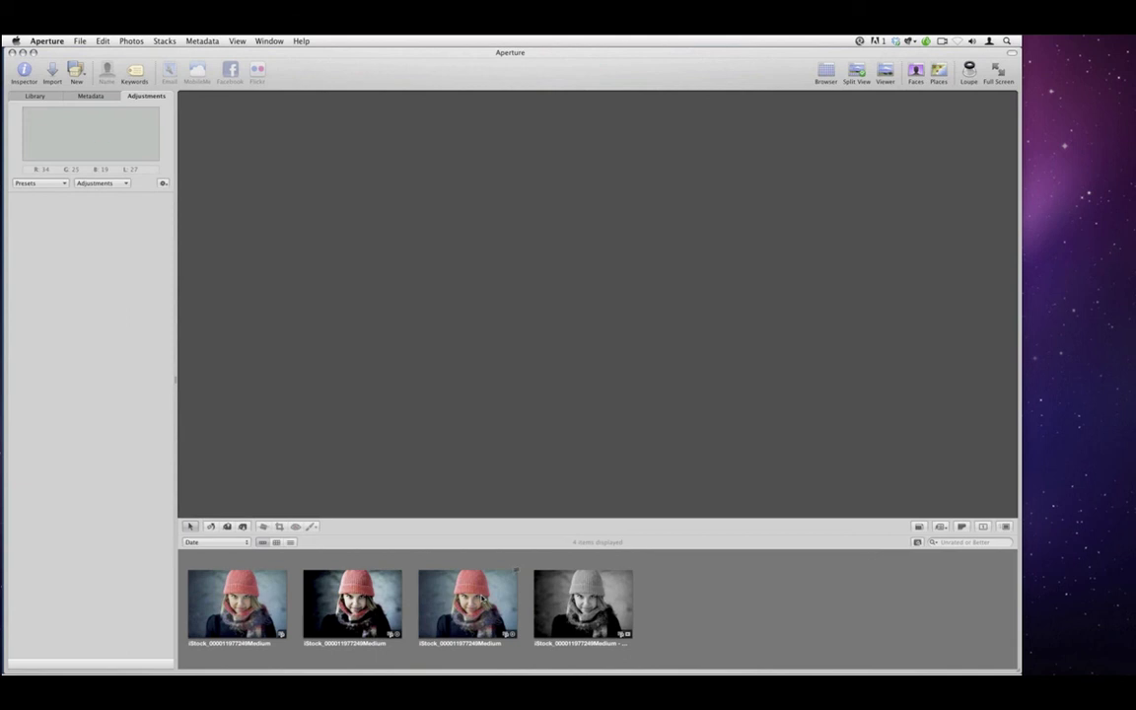
click(482, 599)
key(shift+Right)
key(super+BackSpace)
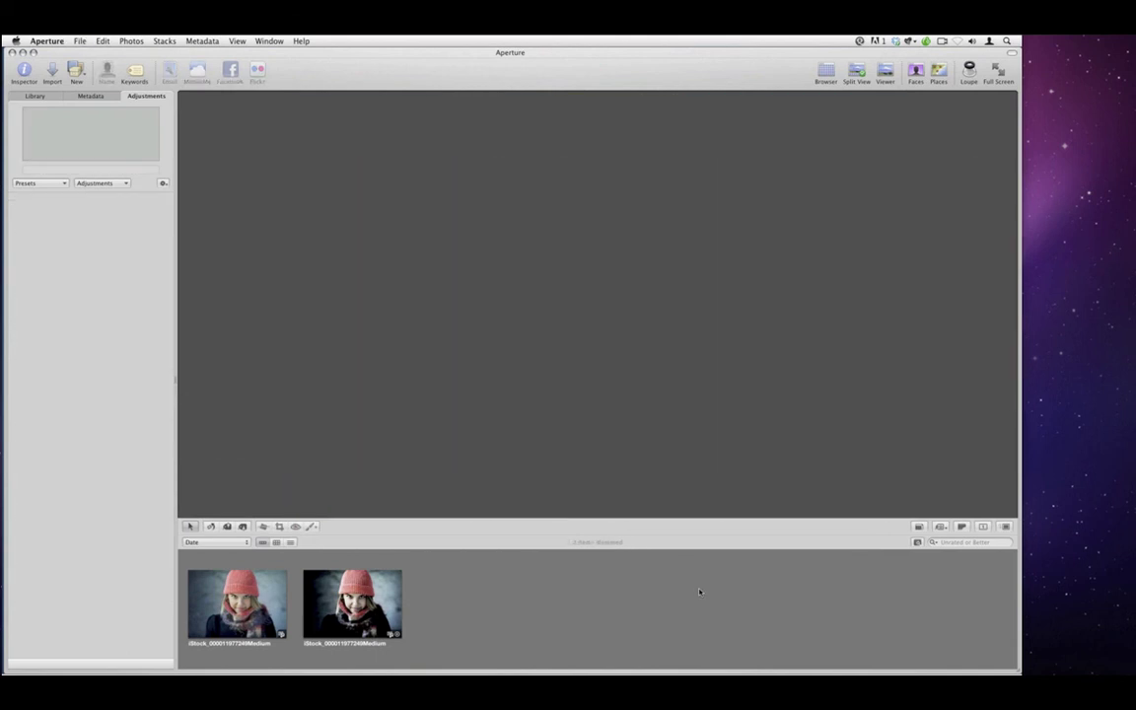
click(352, 604)
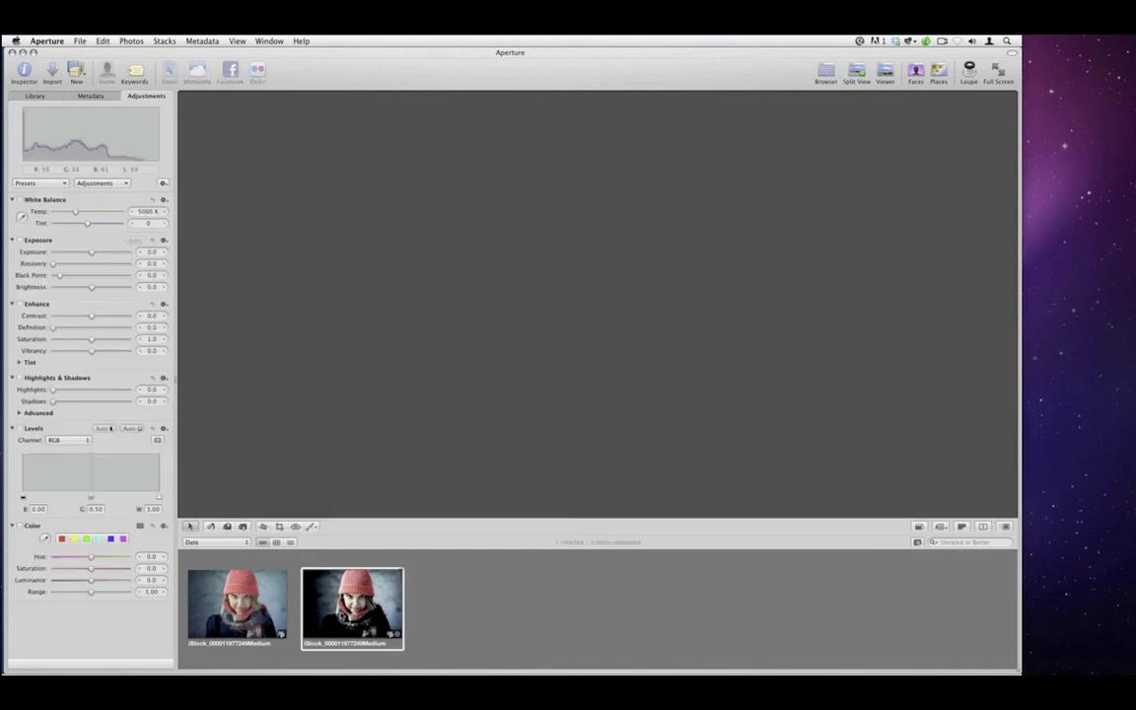